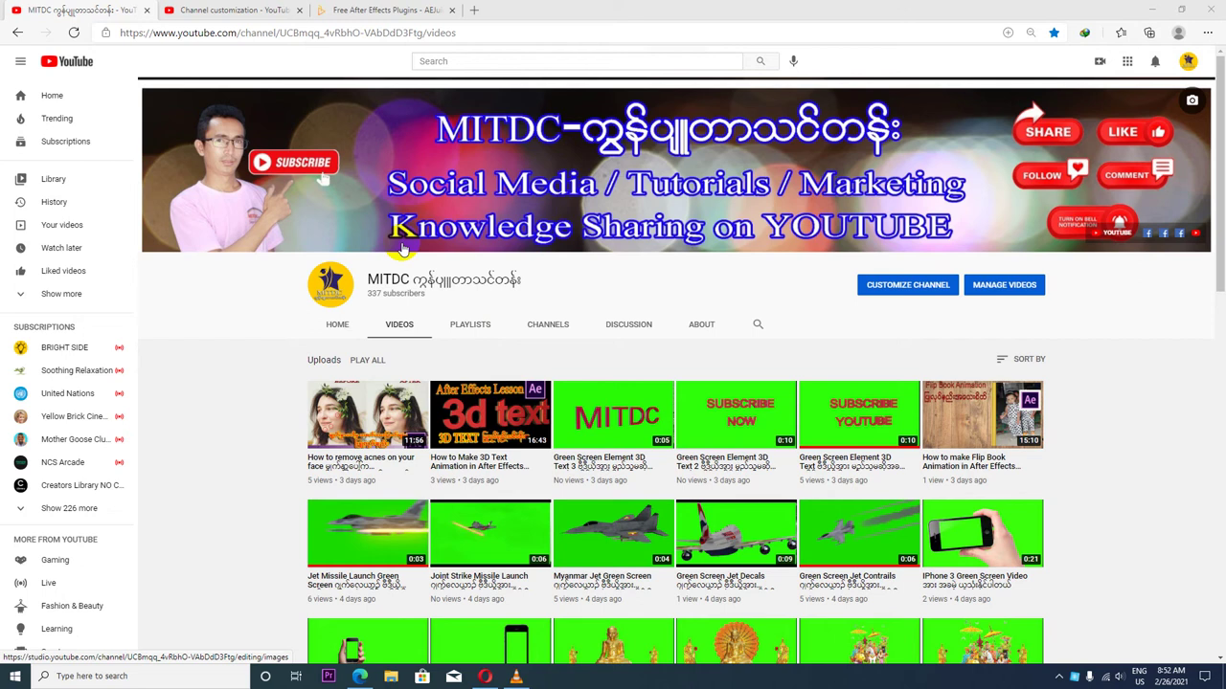
Step: Switch to the AEJuice Free Plugins tab and inspect its aejuice.com/free-plugins address
left_click(378, 10)
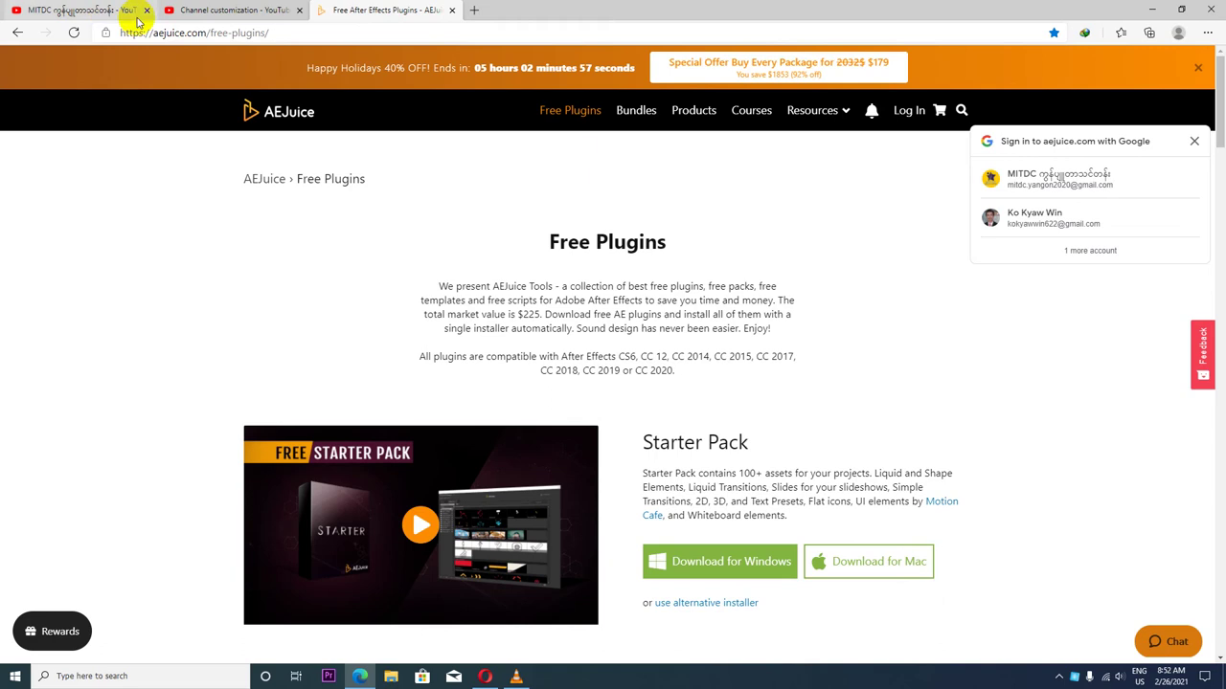
left_click(188, 34)
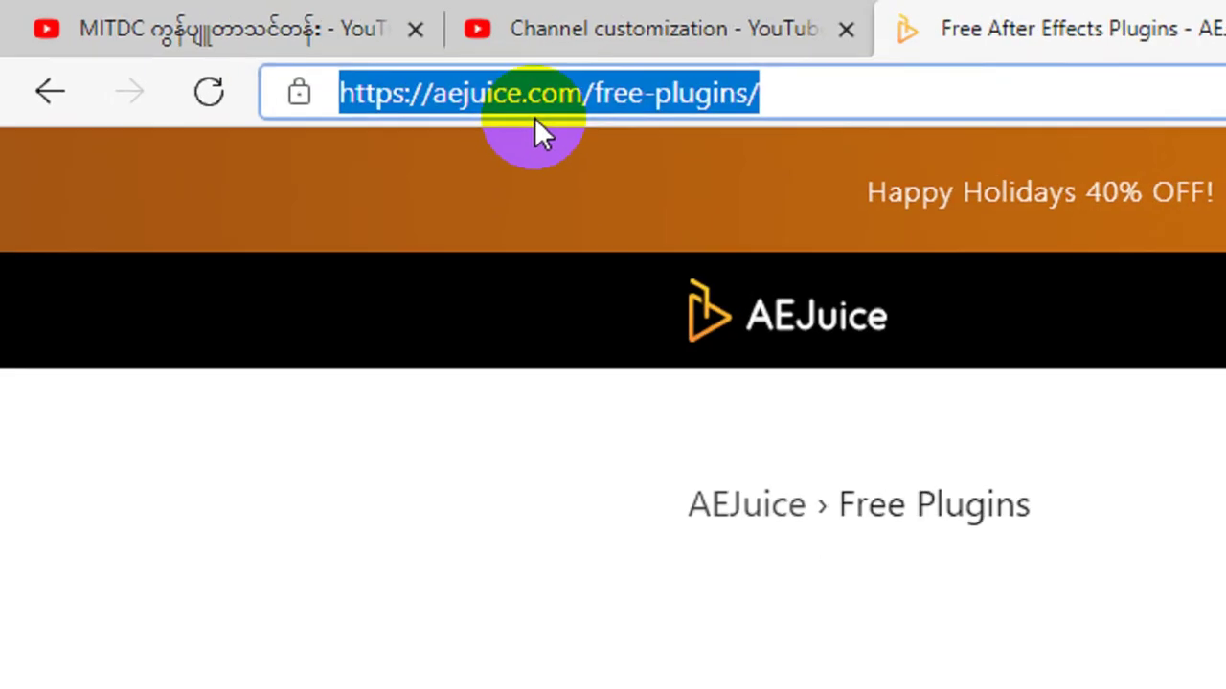
left_click(162, 32)
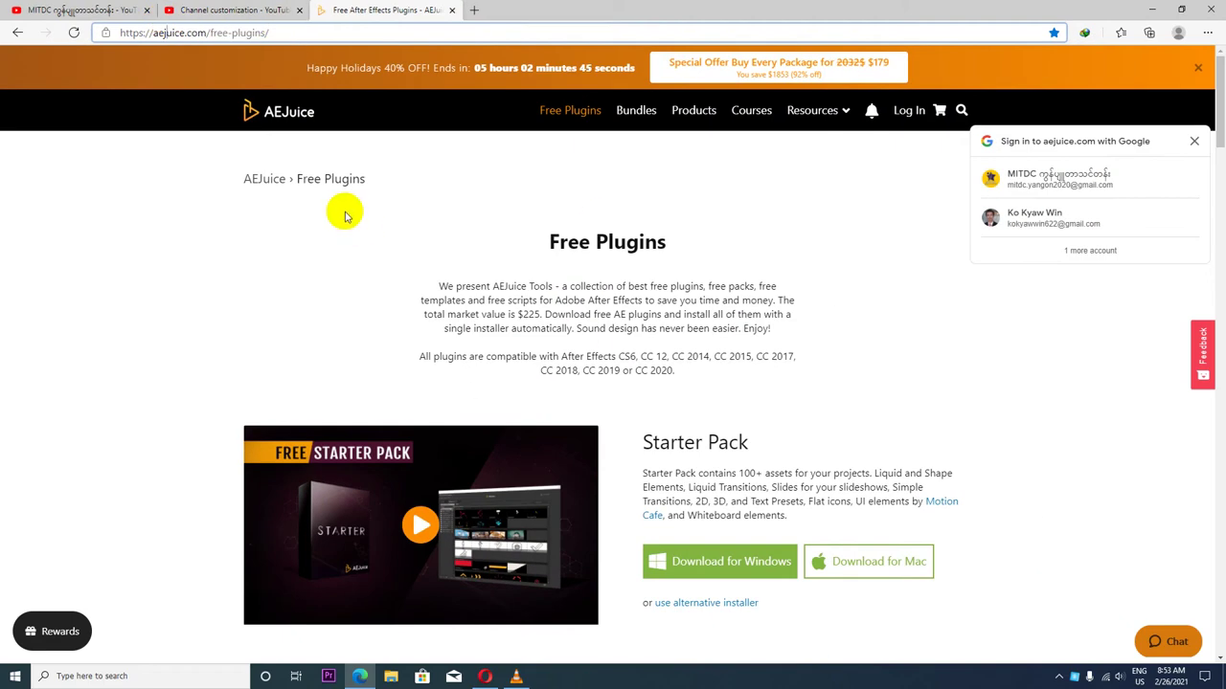
mouse_move(266, 32)
left_mouse_down()
mouse_move(95, 36)
mouse_move(152, 33)
left_mouse_up()
left_click(183, 32)
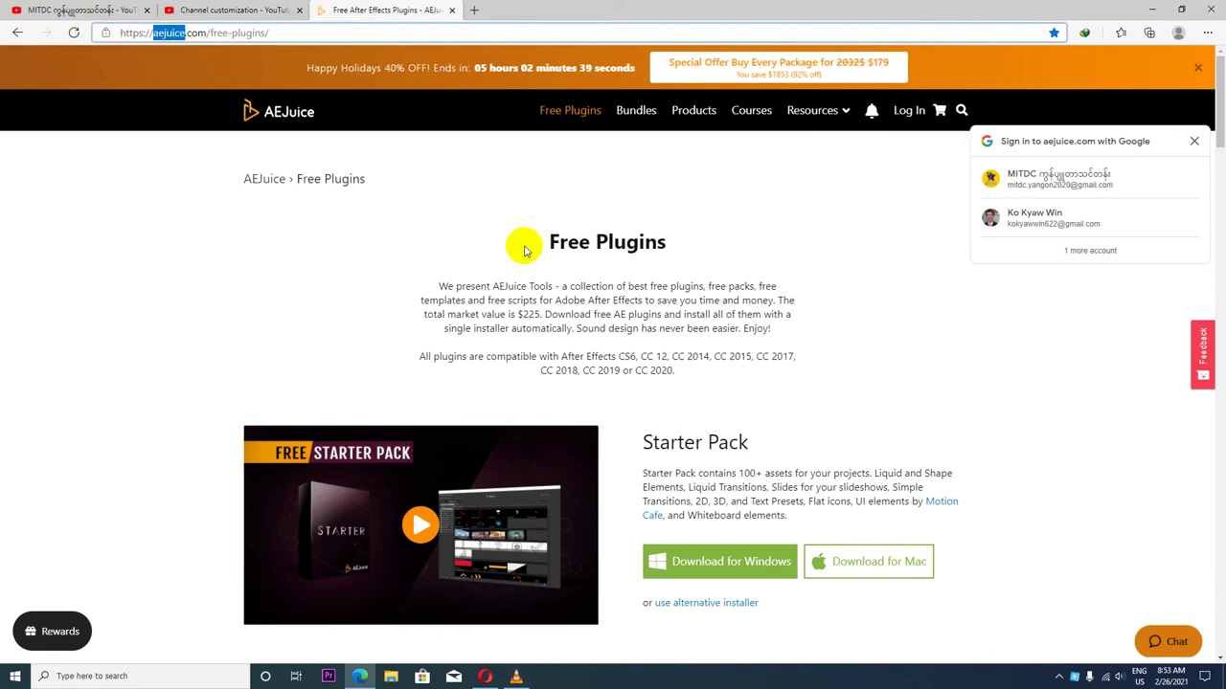
Step: Open the AEJuice Courses page and scroll through it briefly
left_click(753, 113)
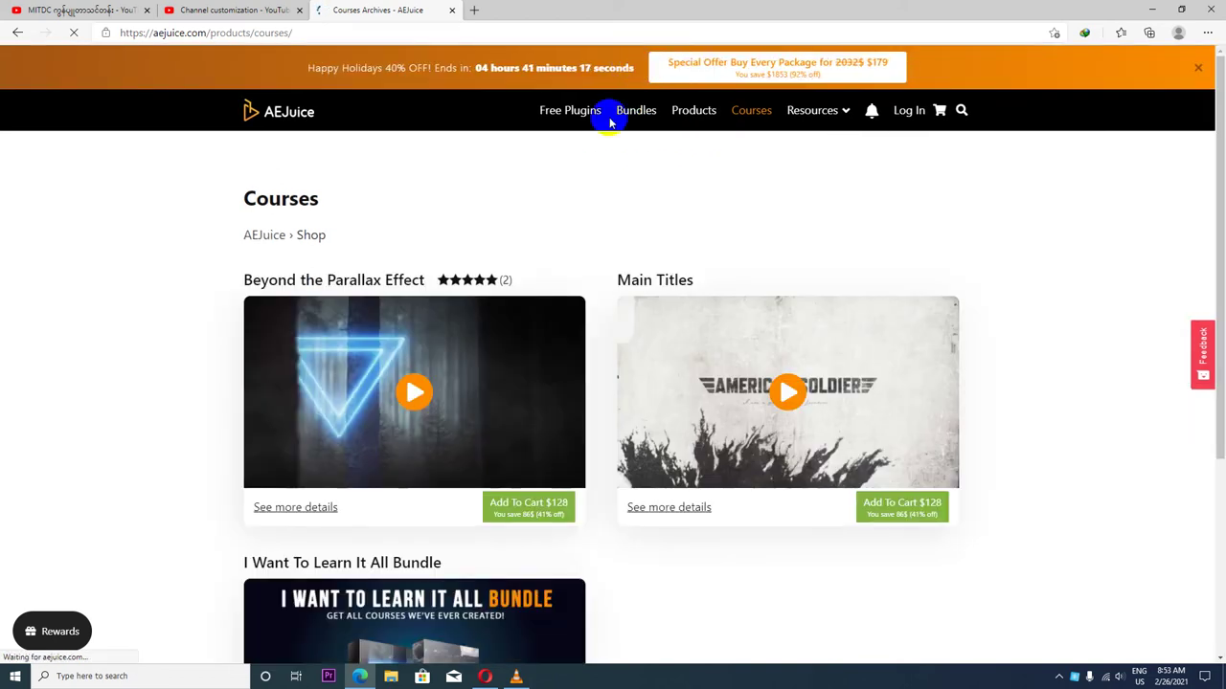
scroll(596, 402, "down", 1)
scroll(597, 402, "down", 2)
scroll(580, 390, "up", 3)
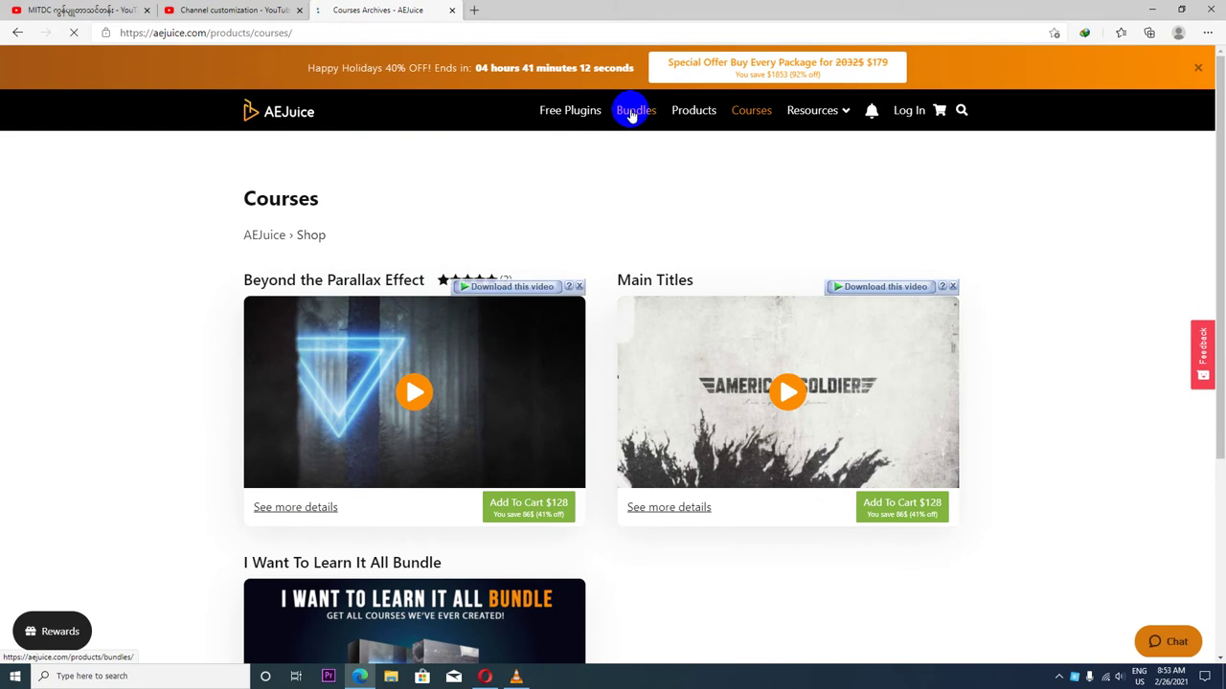
Step: Go to the Bundles page and browse bundles from I Want It All ($179) down to Avid ($141)
left_click(632, 112)
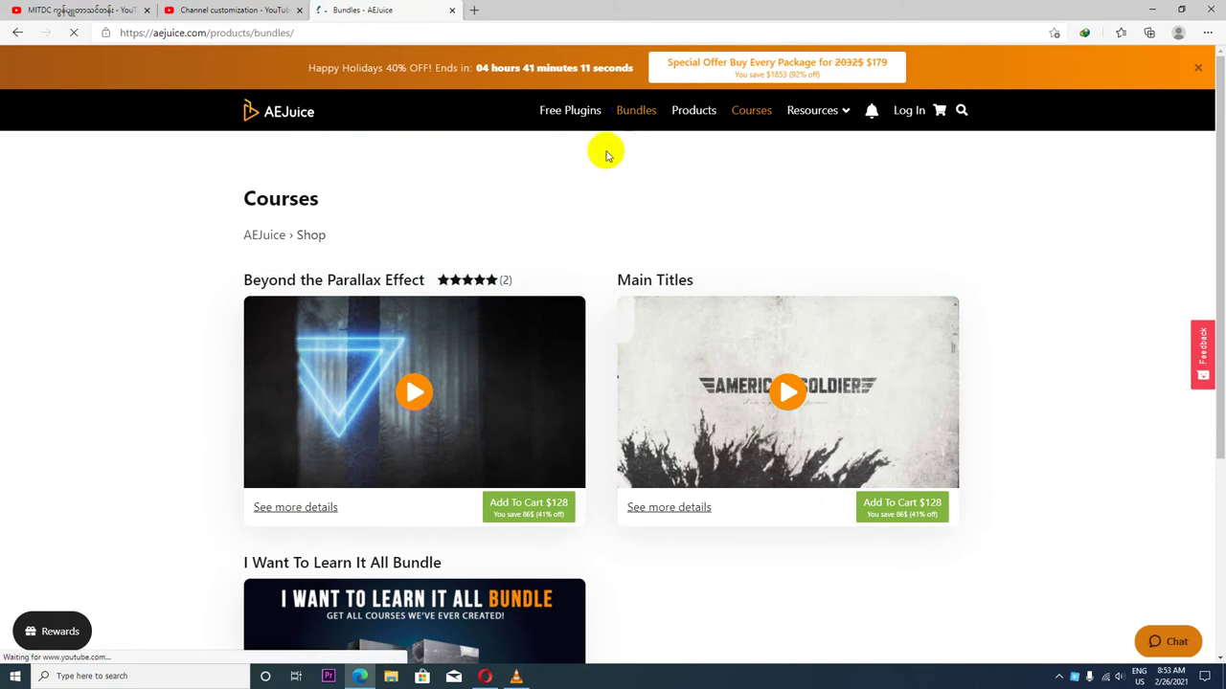
left_click(625, 143)
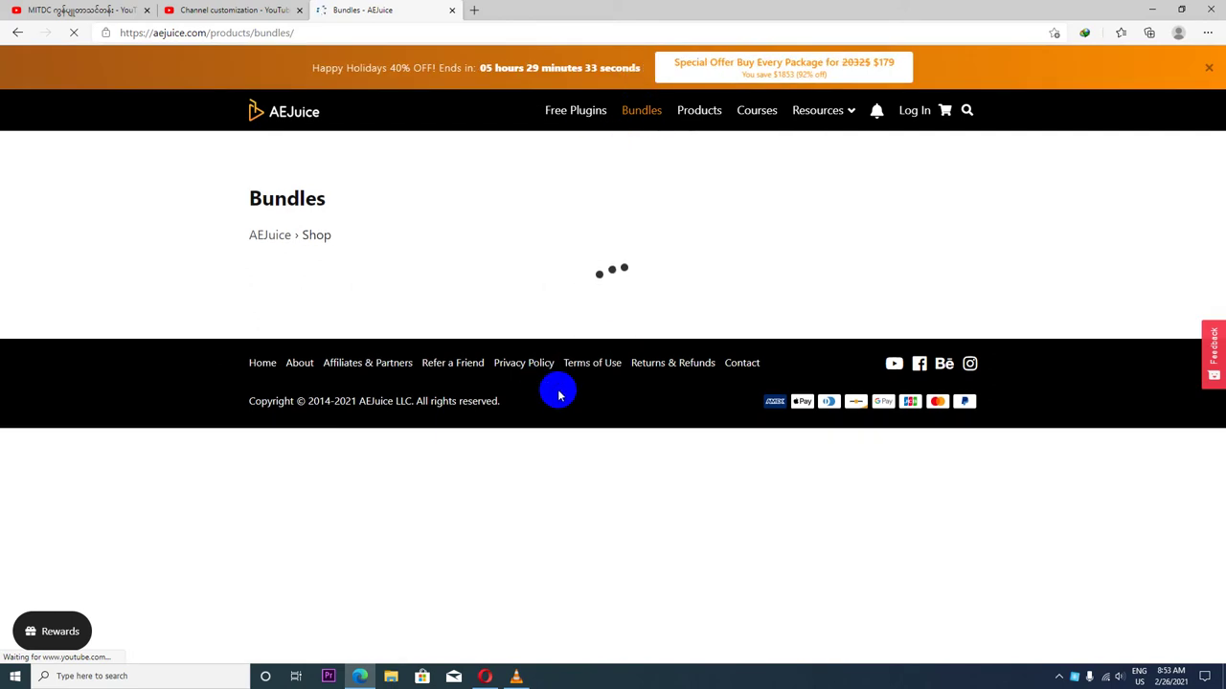
scroll(638, 416, "down", 6)
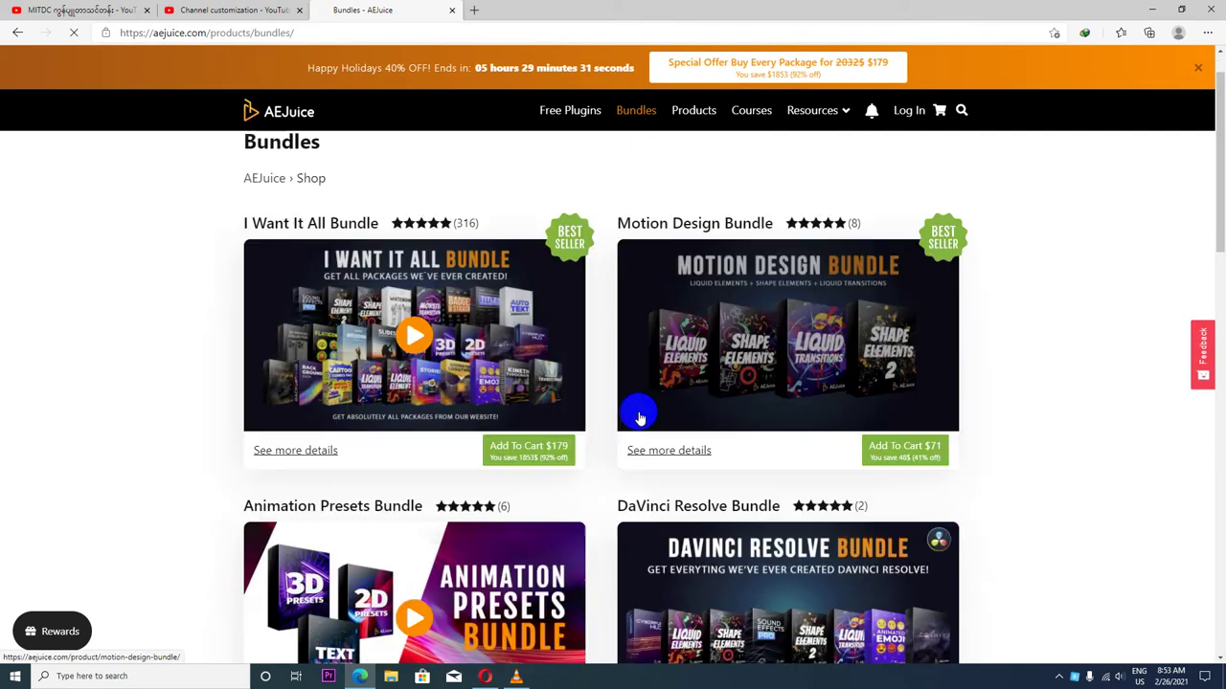
scroll(637, 416, "down", 4)
scroll(632, 410, "down", 5)
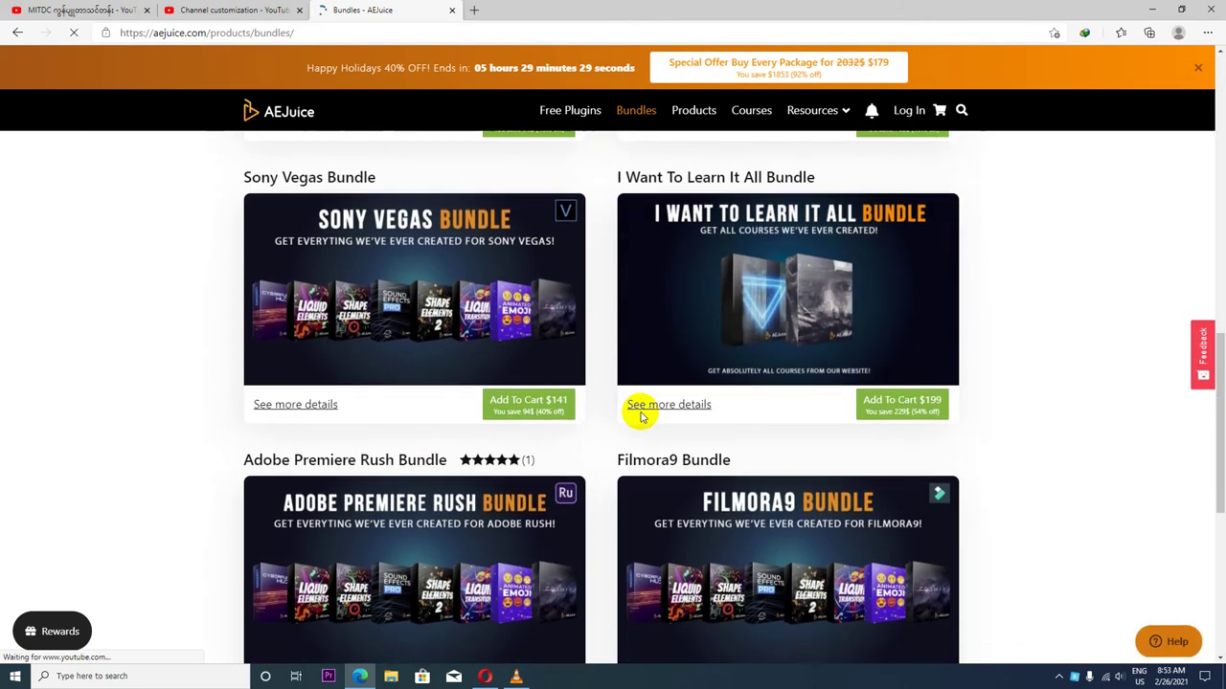
scroll(590, 242, "up", 10)
scroll(565, 172, "up", 3)
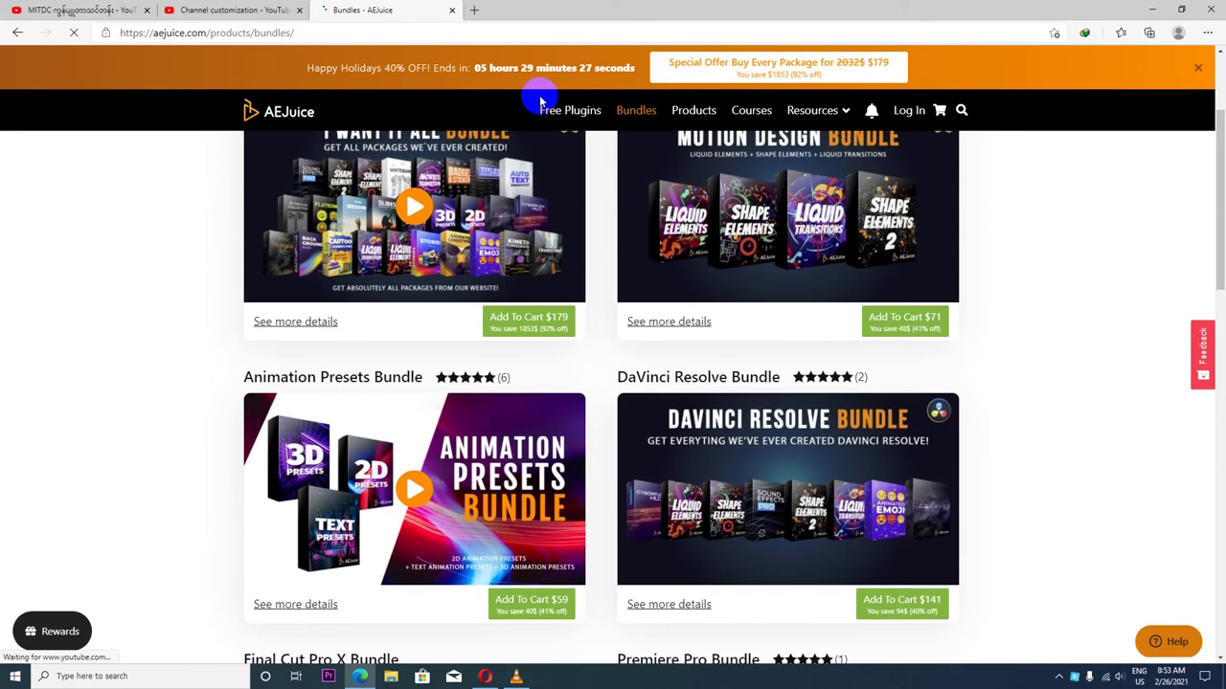
scroll(539, 314, "up", 2)
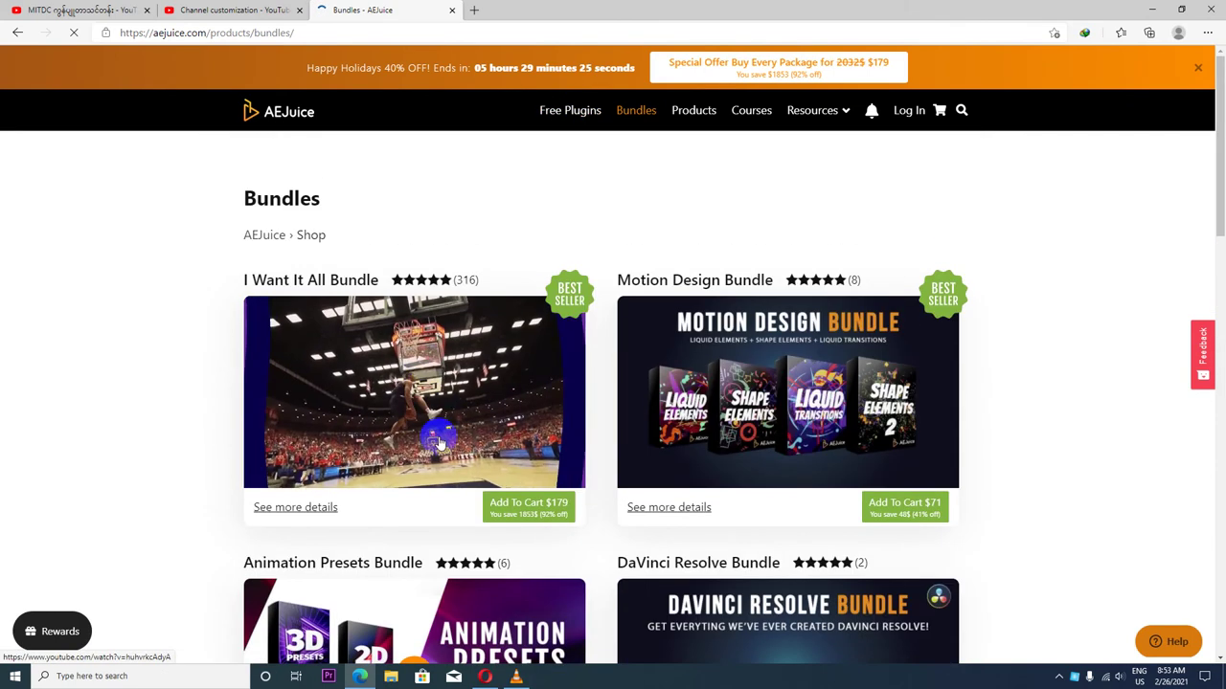
scroll(746, 465, "down", 2)
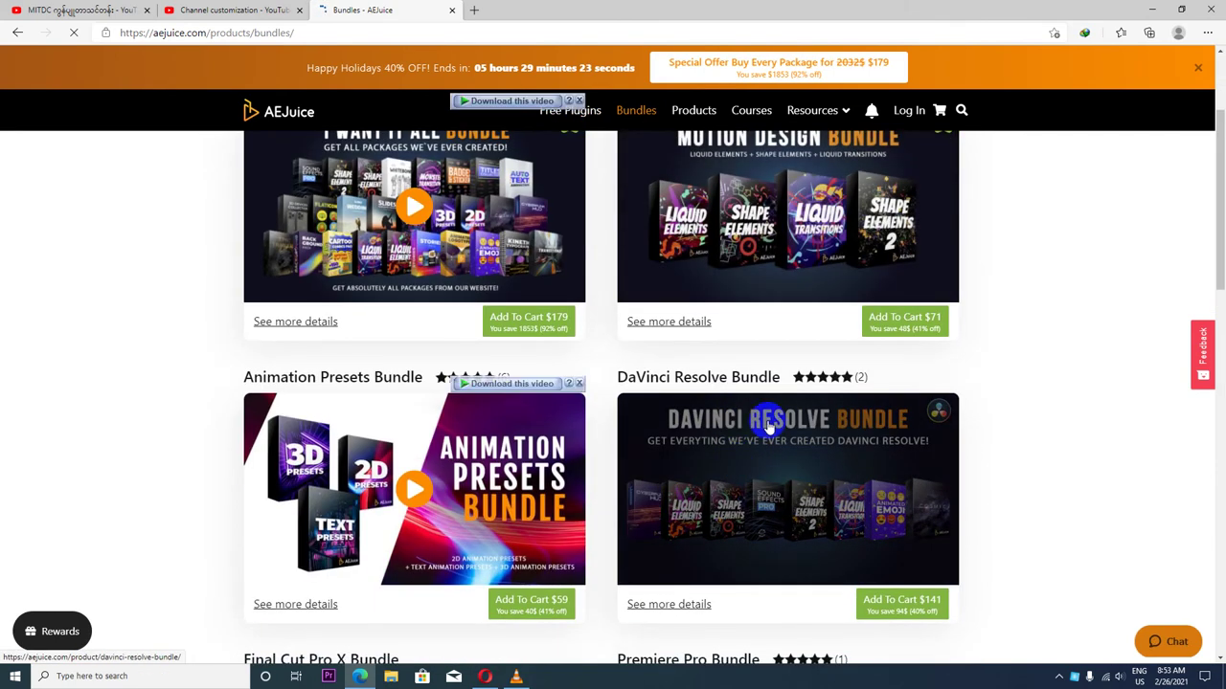
scroll(708, 418, "up", 1)
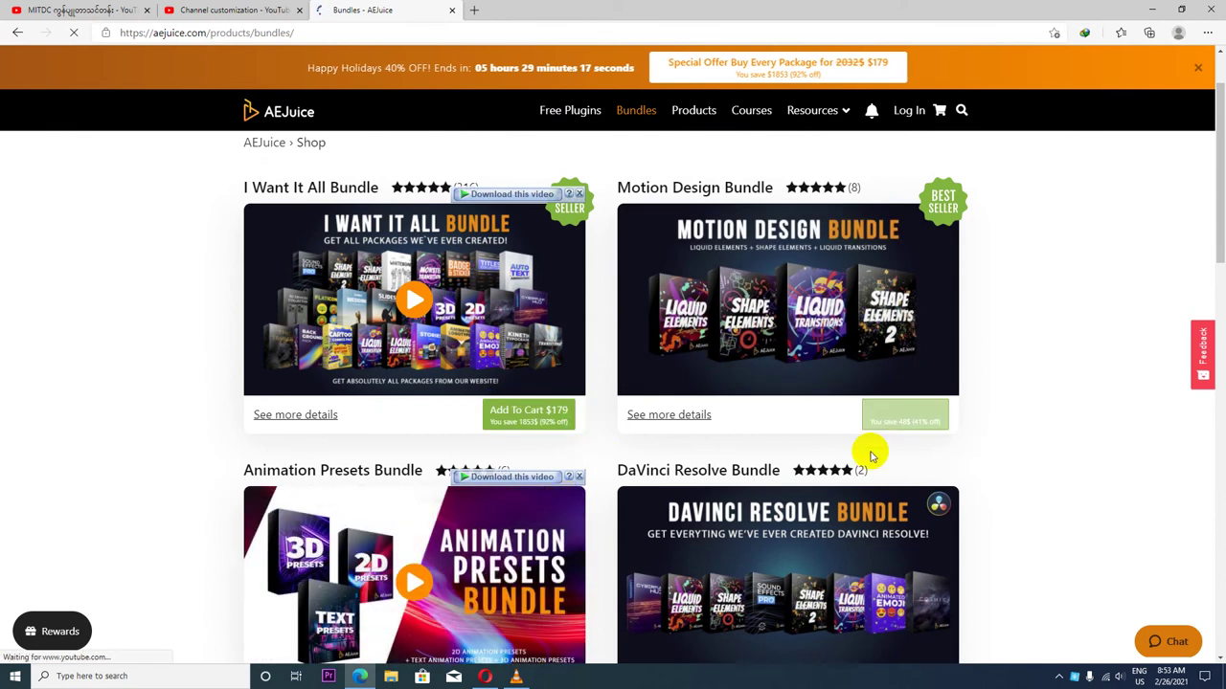
scroll(870, 451, "down", 3)
scroll(553, 488, "down", 2)
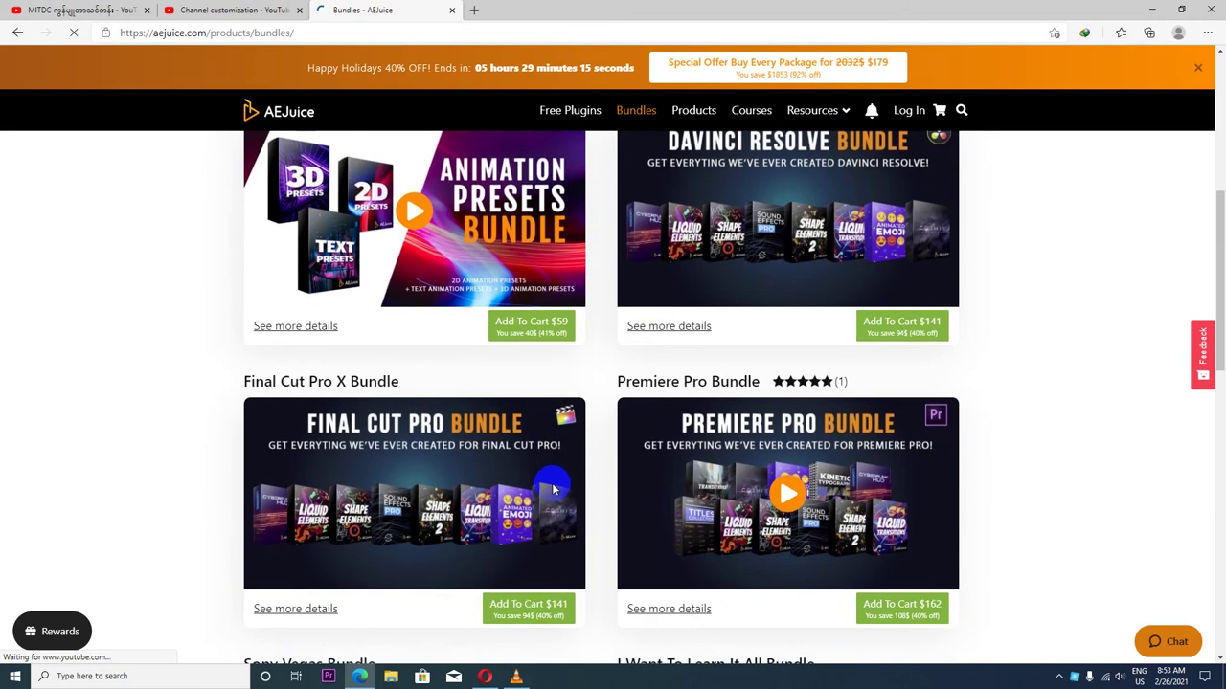
scroll(548, 478, "down", 2)
scroll(823, 422, "down", 3)
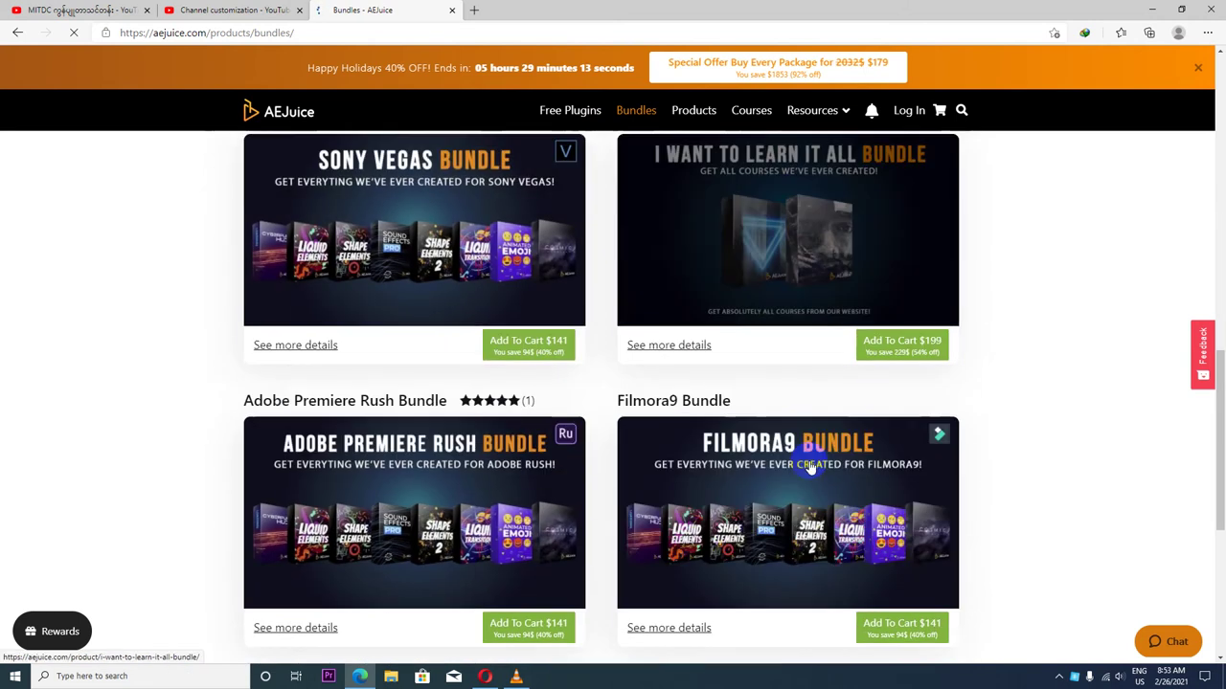
scroll(794, 454, "down", 3)
scroll(766, 441, "down", 2)
scroll(438, 412, "up", 2)
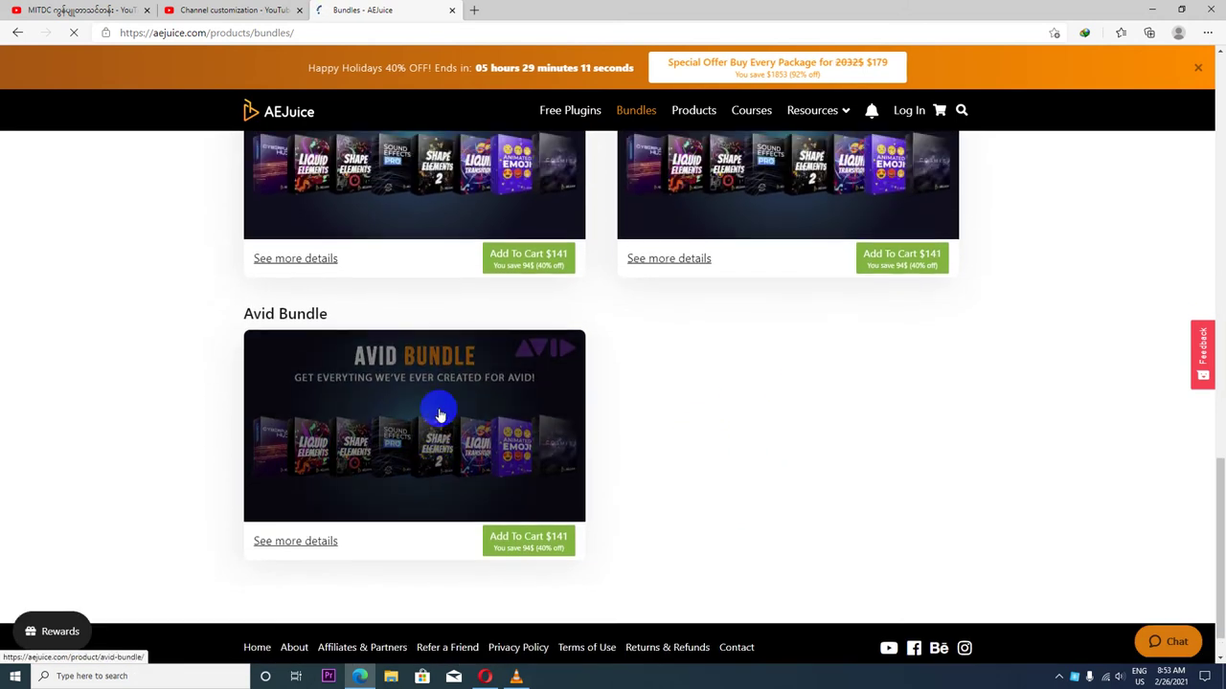
scroll(438, 411, "up", 2)
scroll(445, 410, "up", 3)
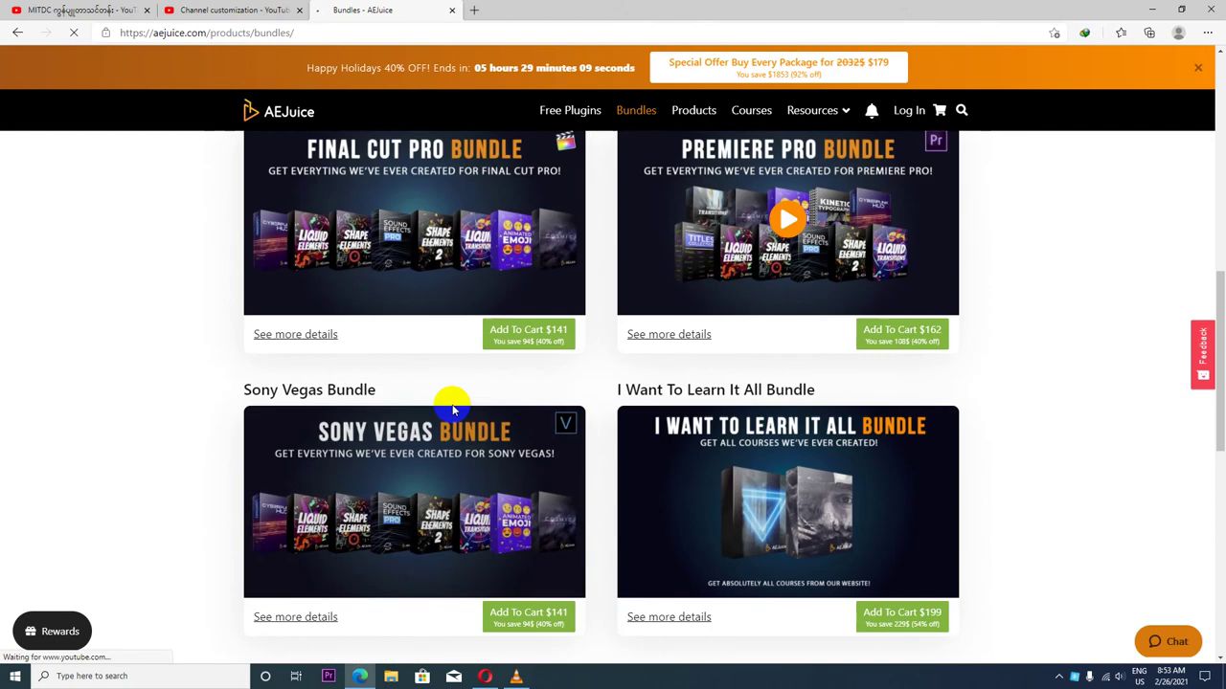
scroll(451, 406, "up", 2)
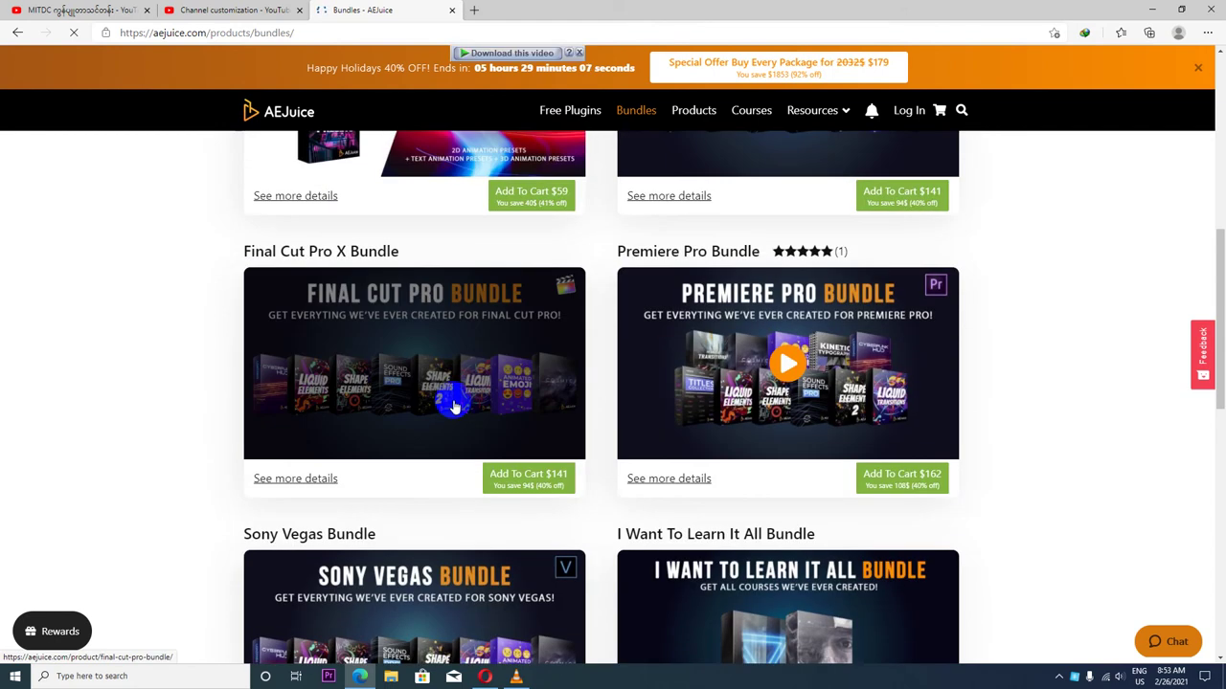
scroll(454, 404, "up", 2)
scroll(458, 288, "up", 3)
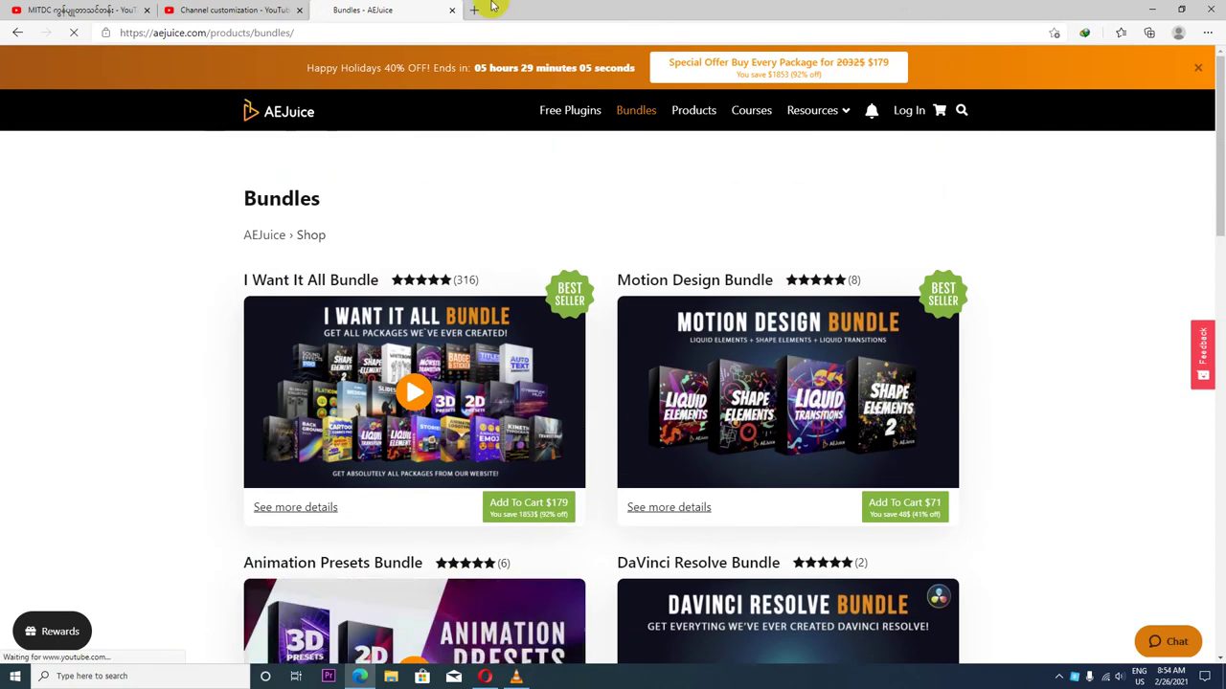
left_click(565, 112)
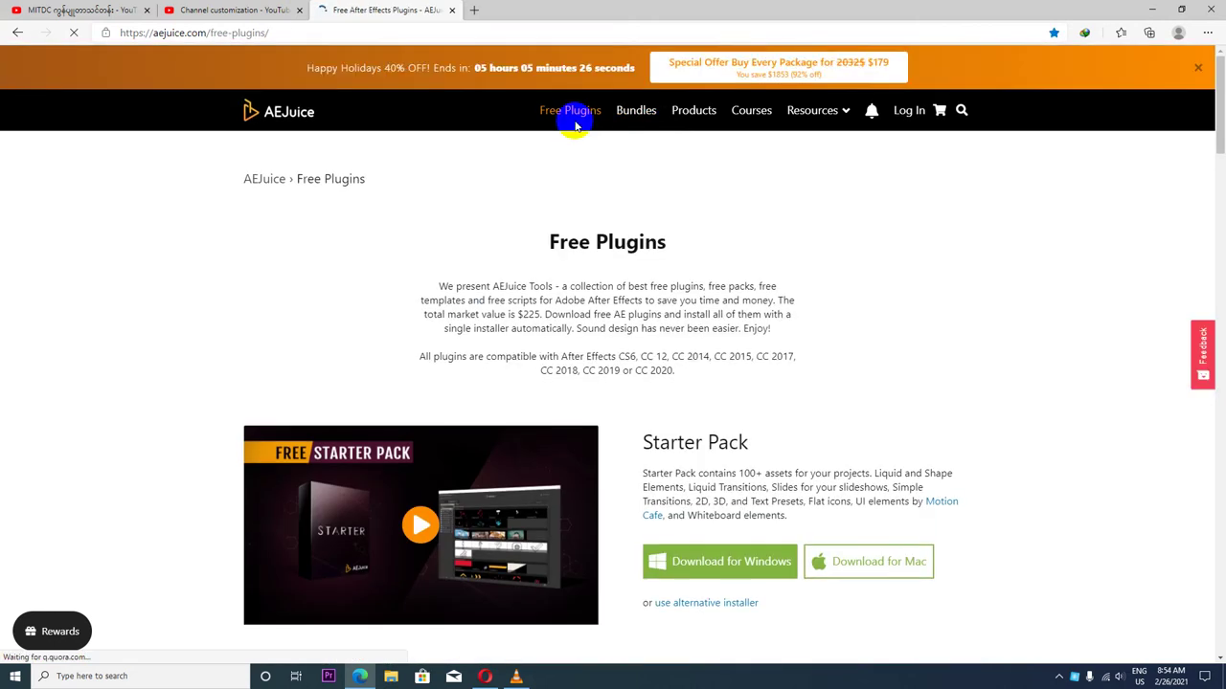
scroll(606, 271, "down", 1)
scroll(606, 271, "down", 2)
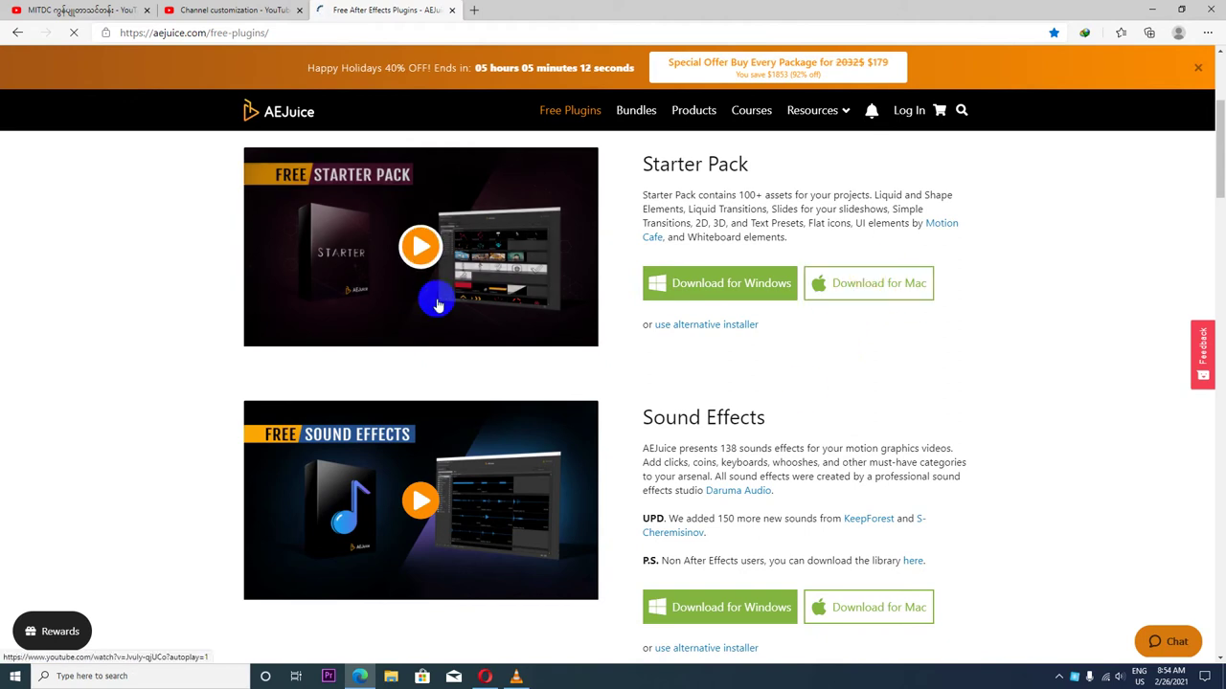
scroll(443, 303, "up", 1)
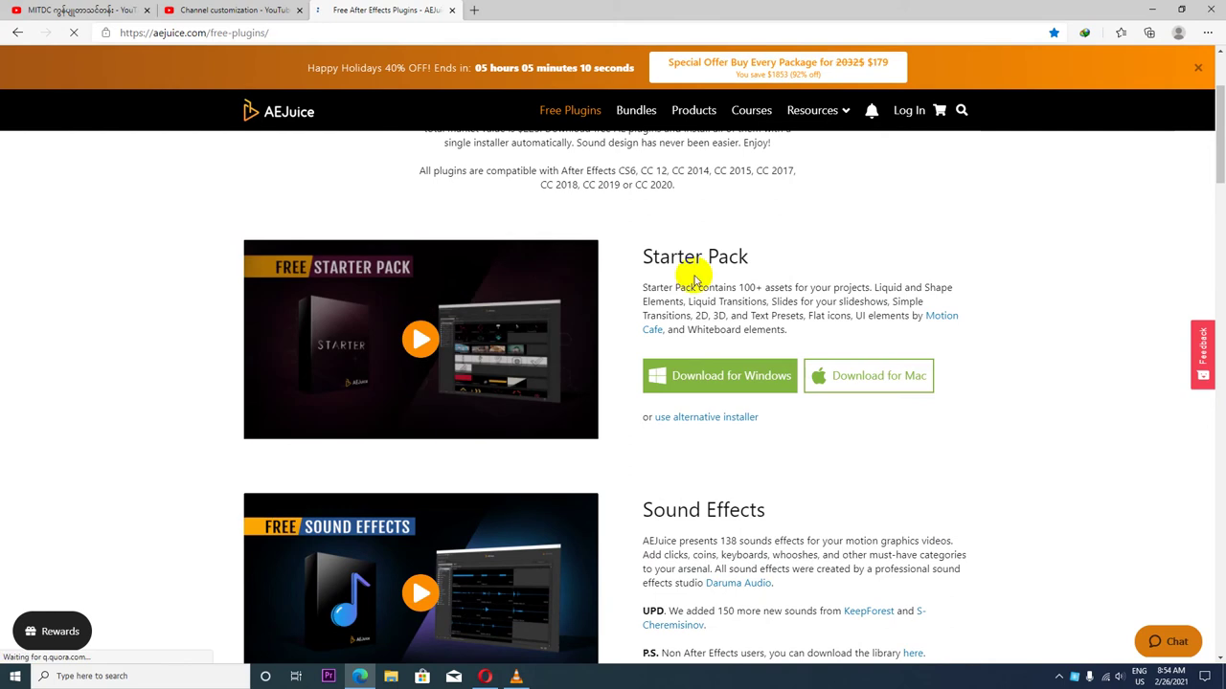
scroll(704, 406, "down", 2)
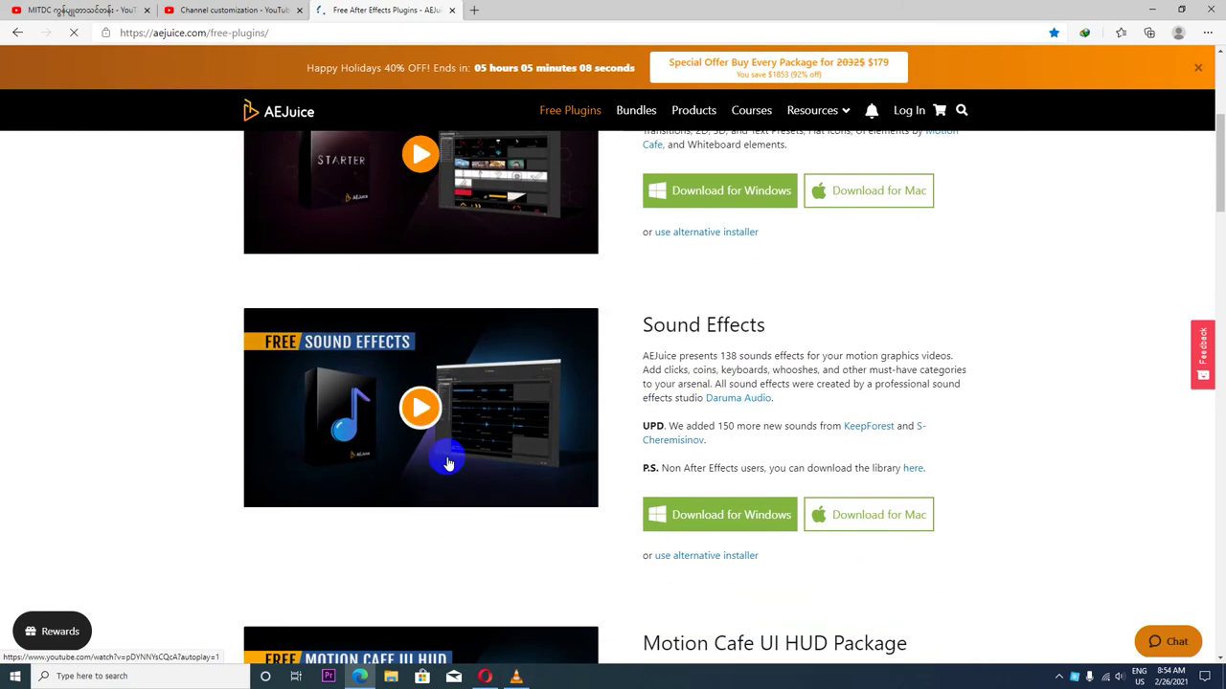
scroll(706, 443, "down", 2)
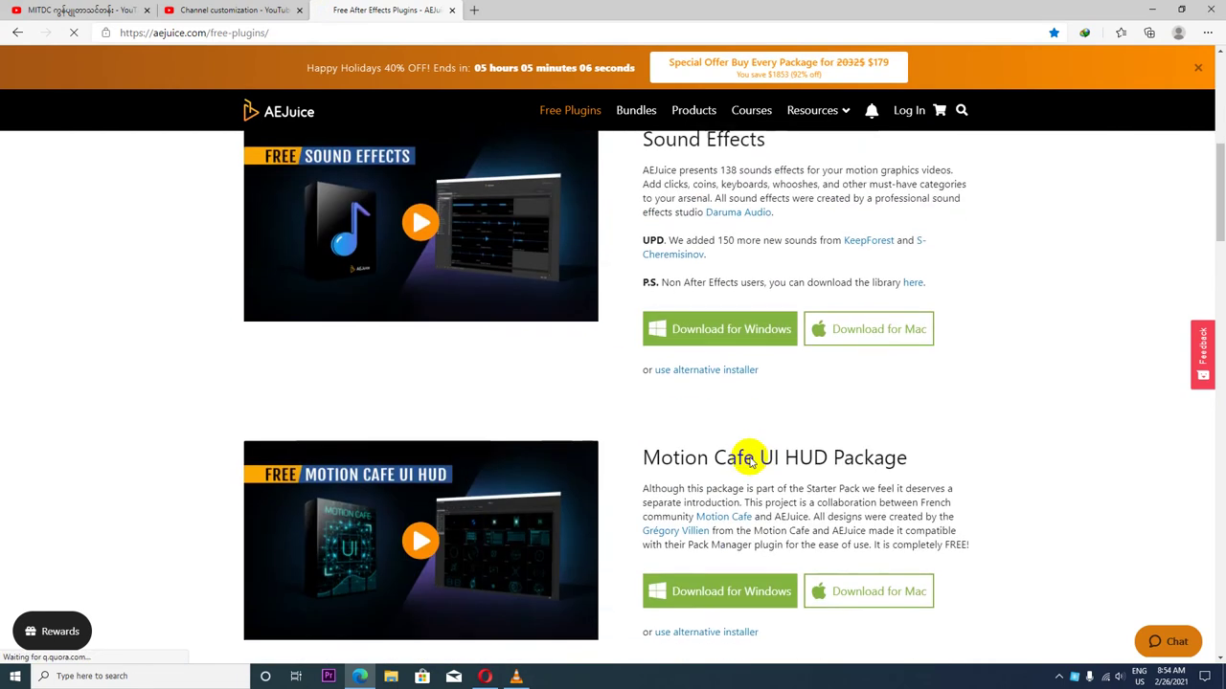
scroll(733, 460, "down", 1)
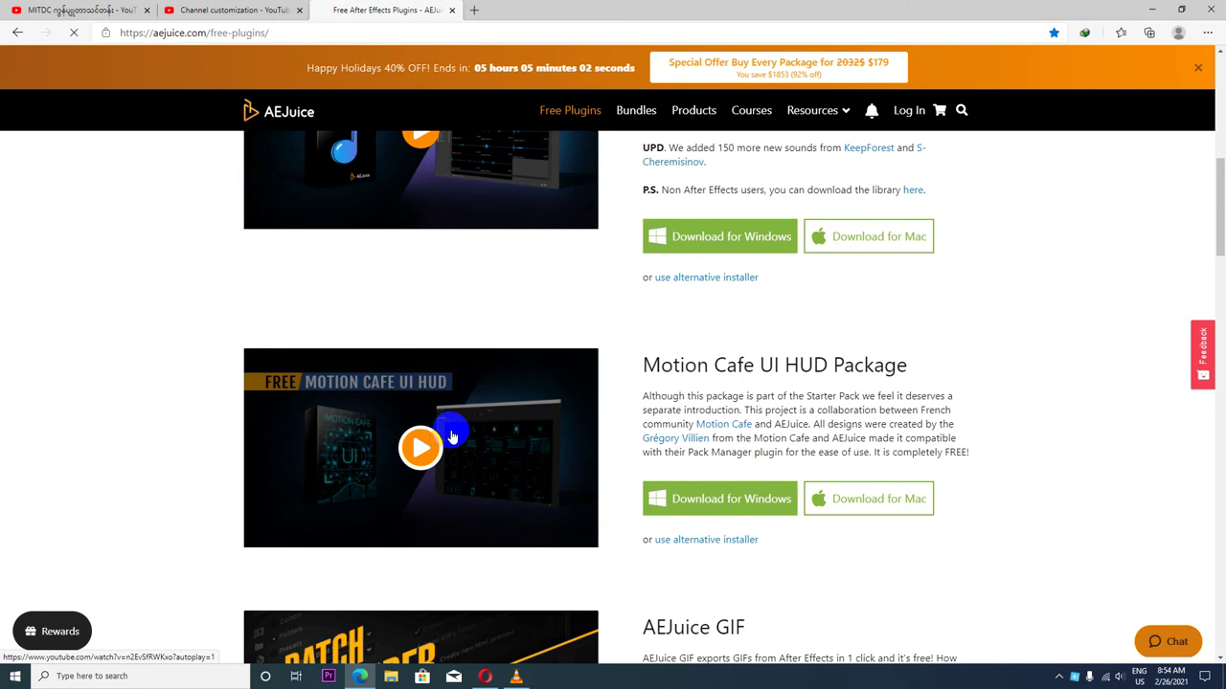
scroll(452, 437, "down", 1)
scroll(453, 434, "down", 2)
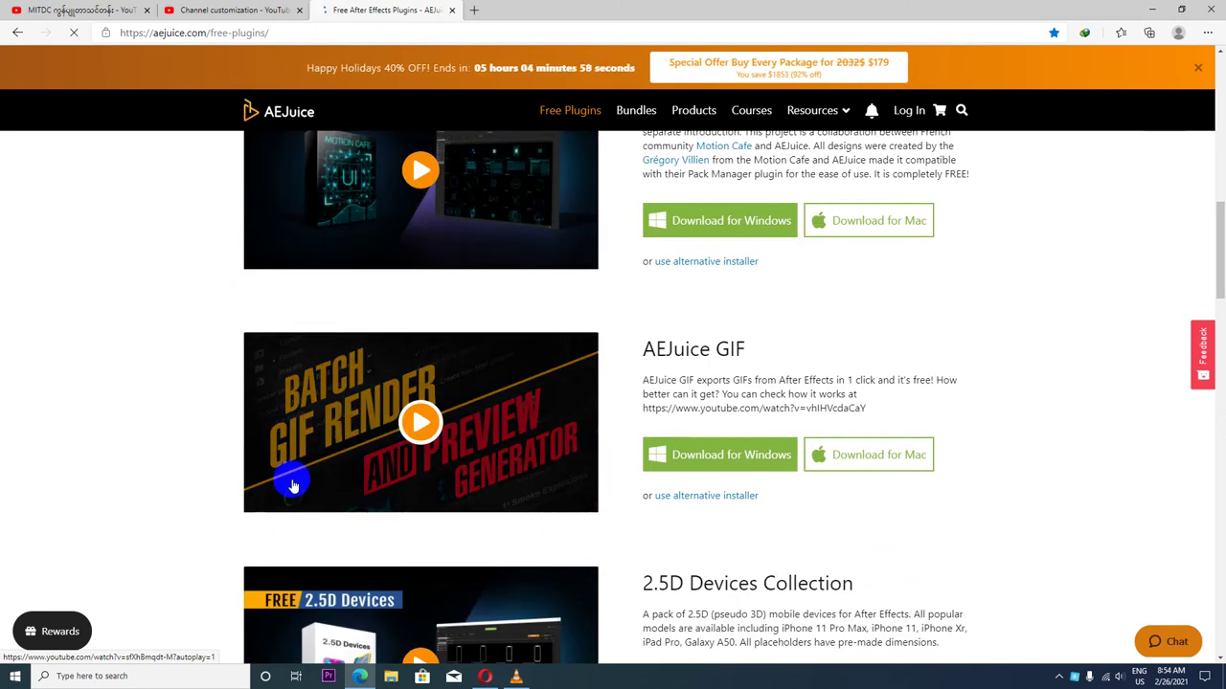
scroll(297, 474, "down", 3)
scroll(306, 455, "up", 1)
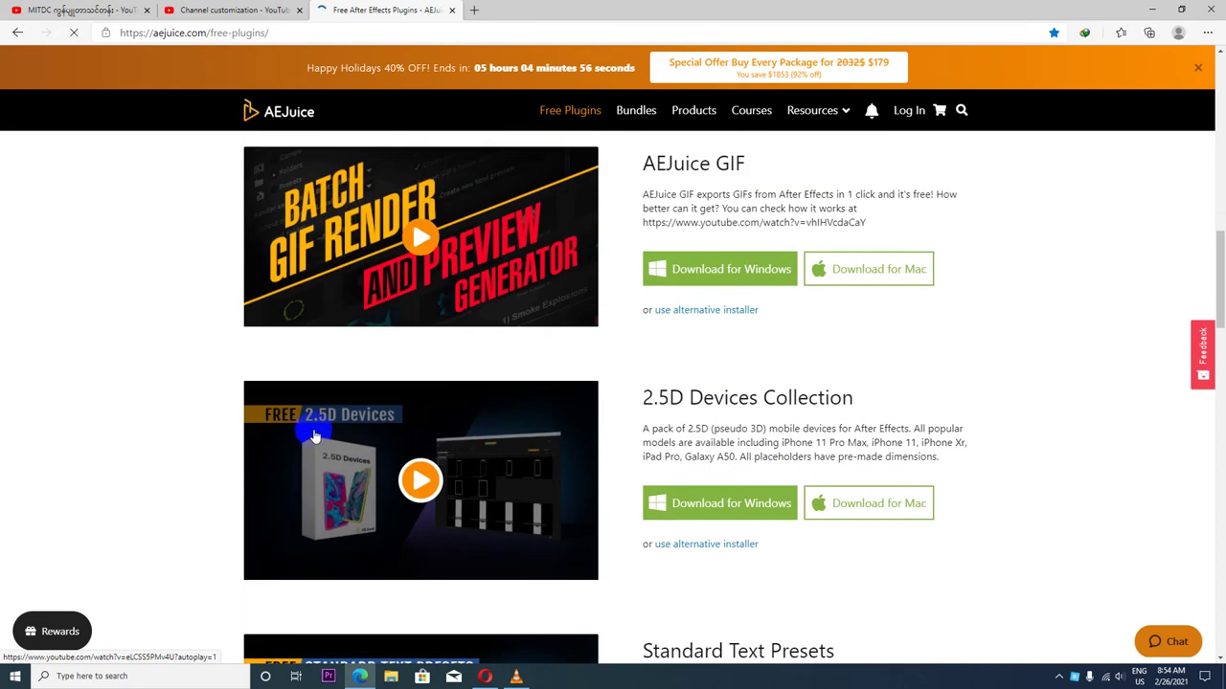
scroll(312, 440, "down", 1)
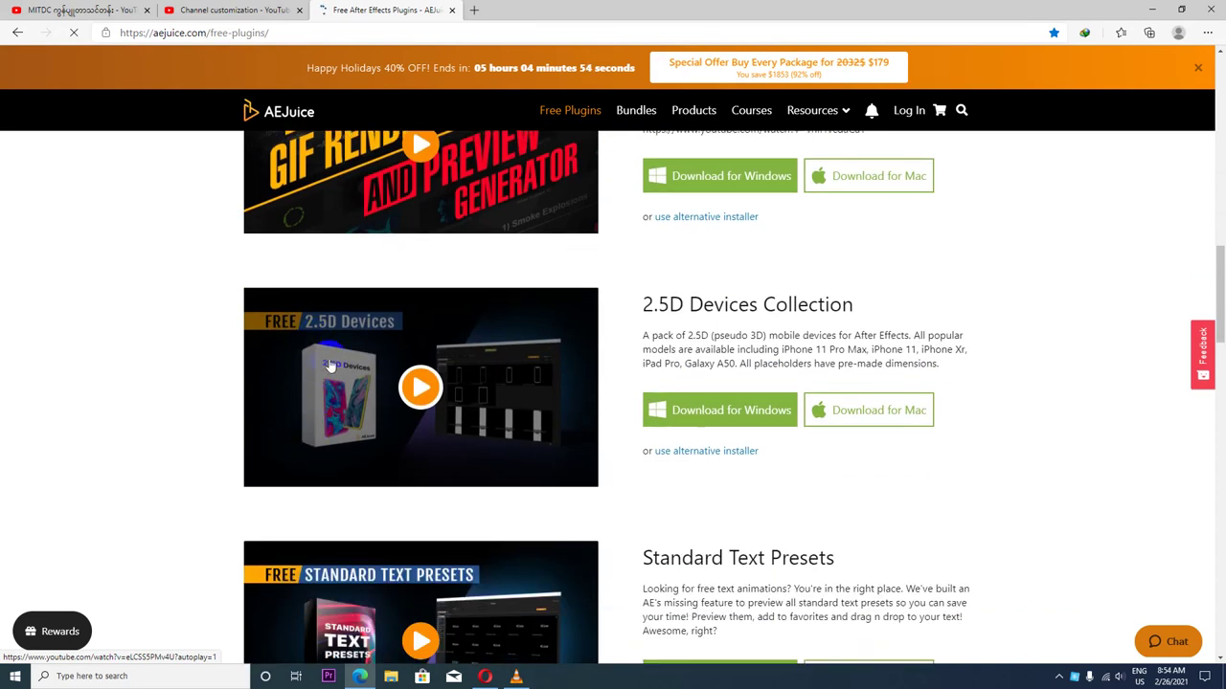
scroll(330, 365, "down", 1)
scroll(396, 339, "down", 2)
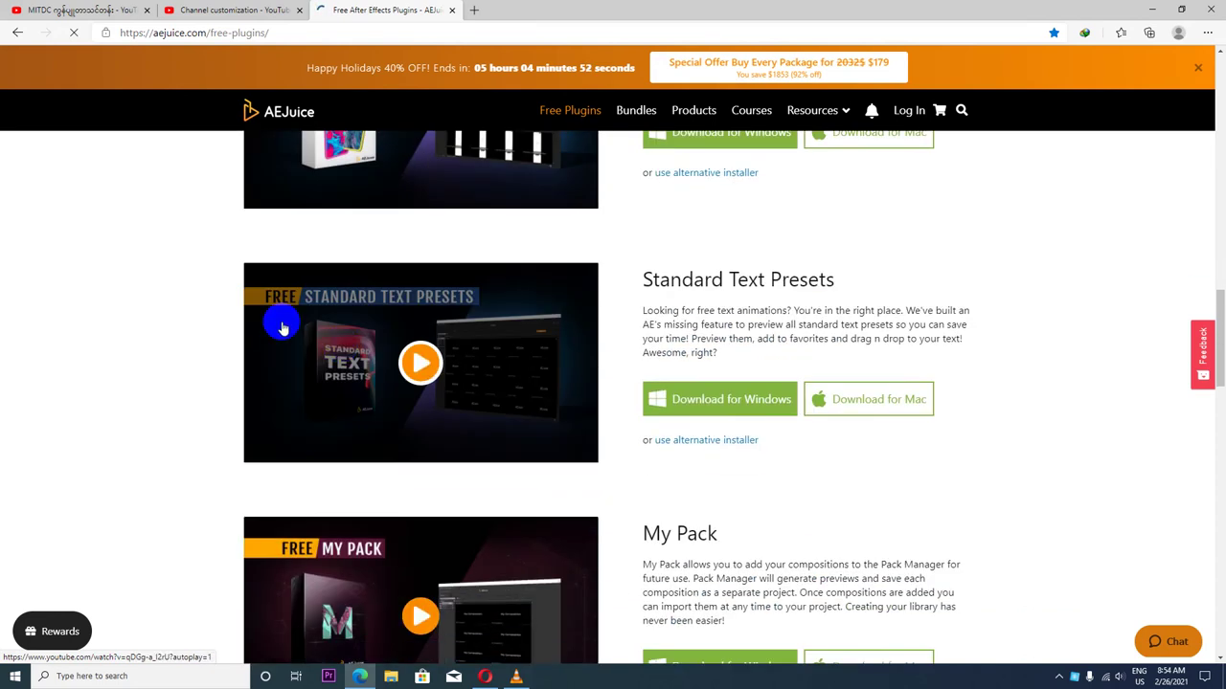
scroll(484, 364, "down", 1)
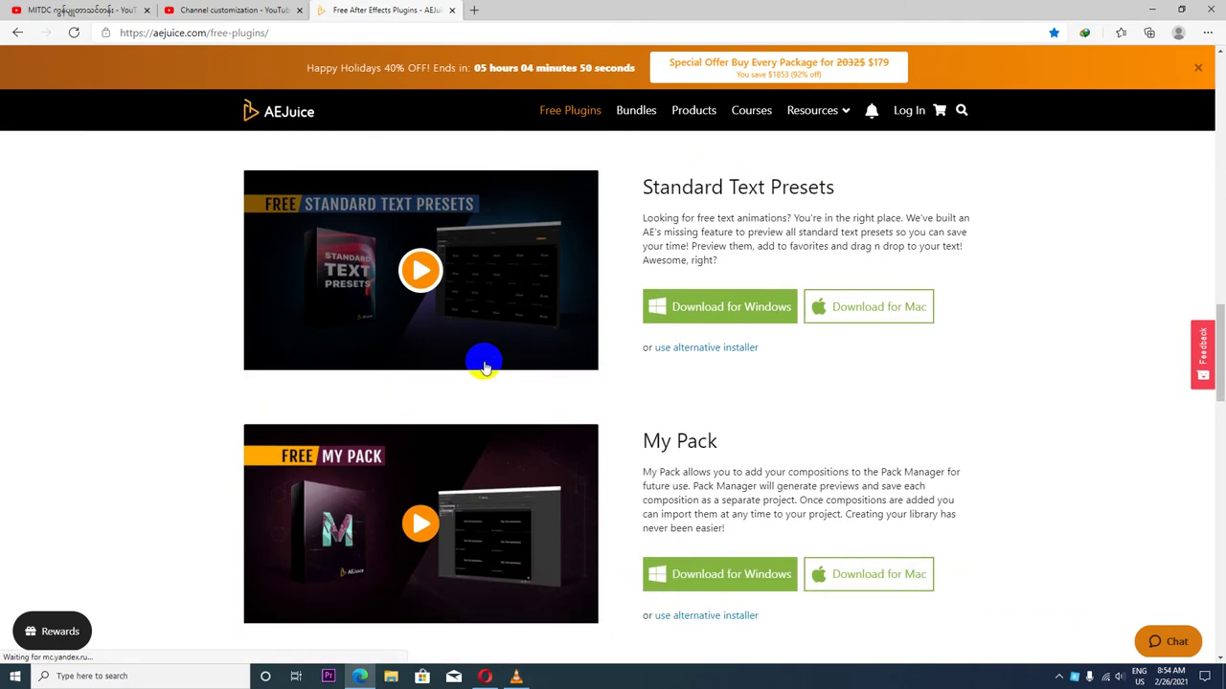
scroll(483, 364, "down", 1)
scroll(387, 421, "down", 2)
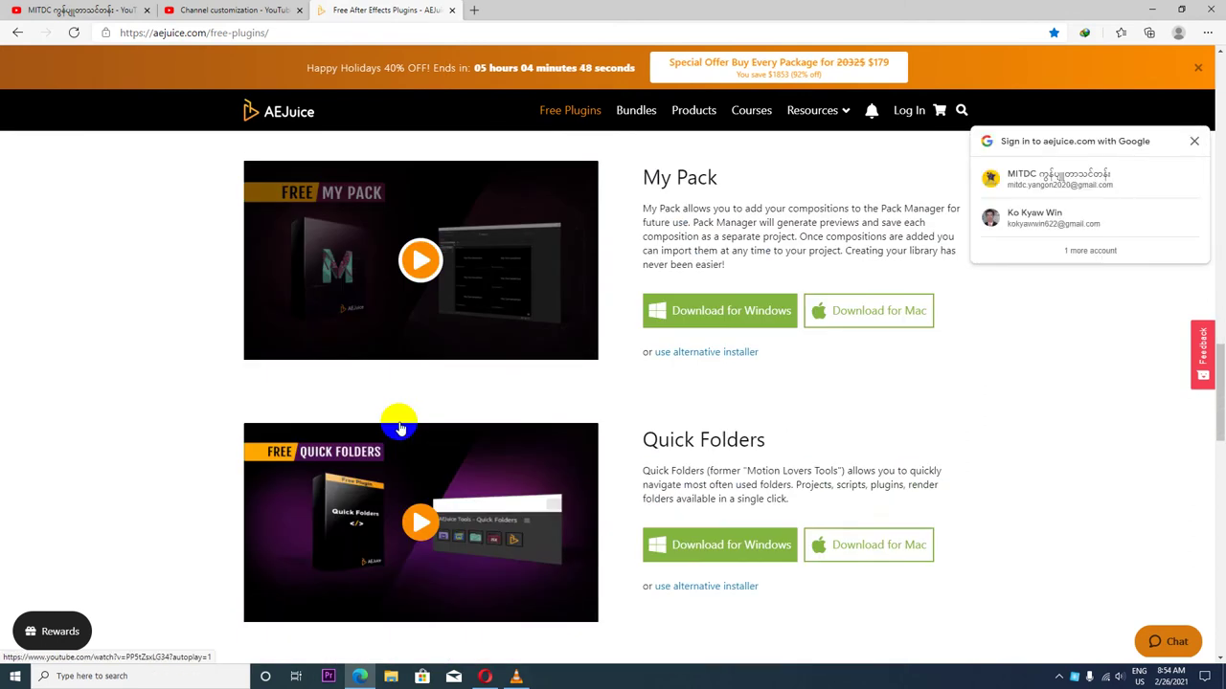
scroll(393, 435, "down", 1)
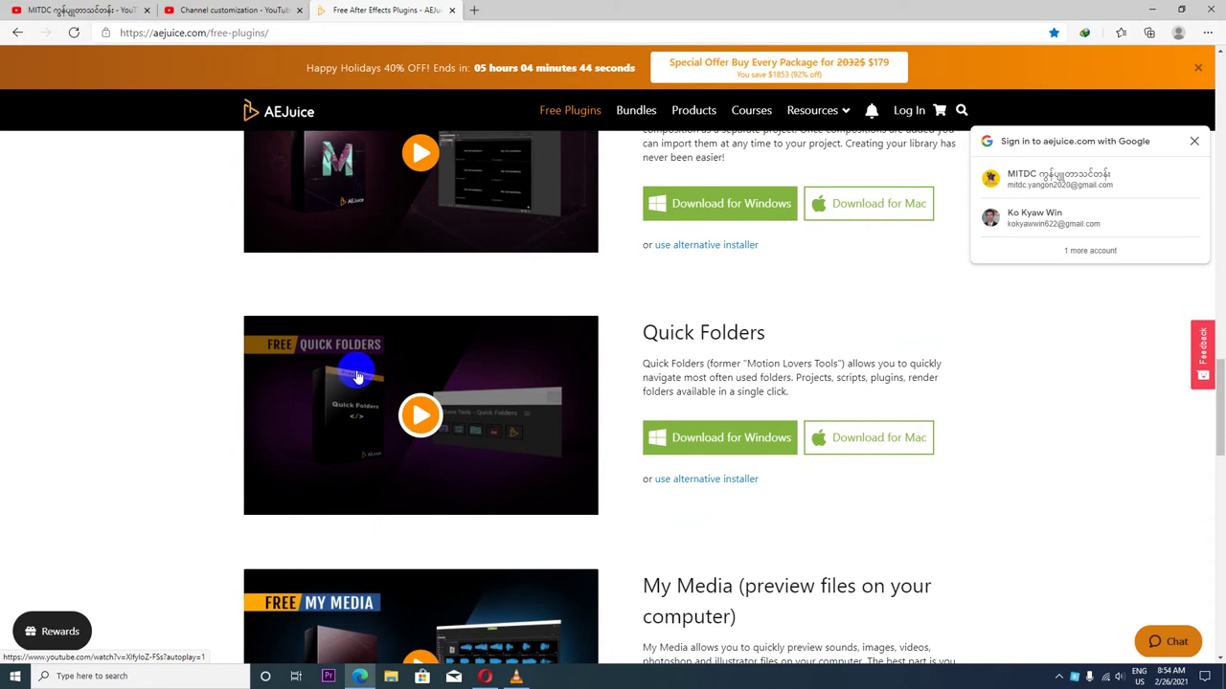
scroll(419, 473, "down", 2)
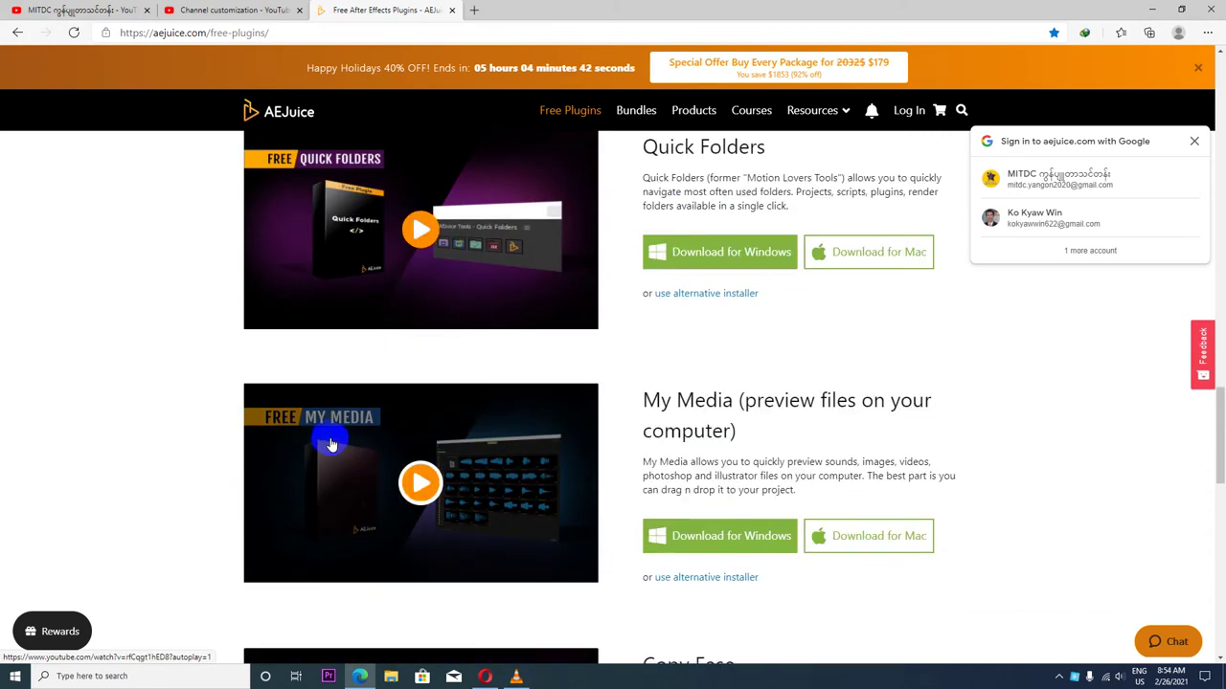
scroll(374, 447, "down", 2)
scroll(354, 442, "down", 1)
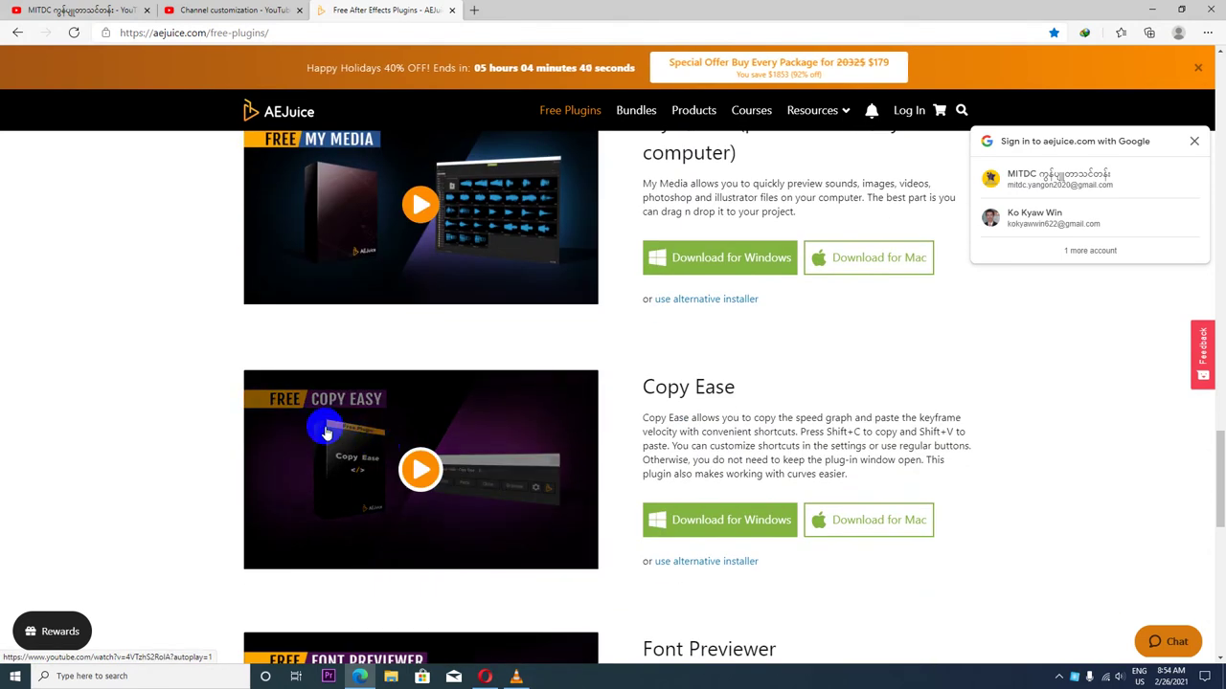
scroll(321, 430, "down", 2)
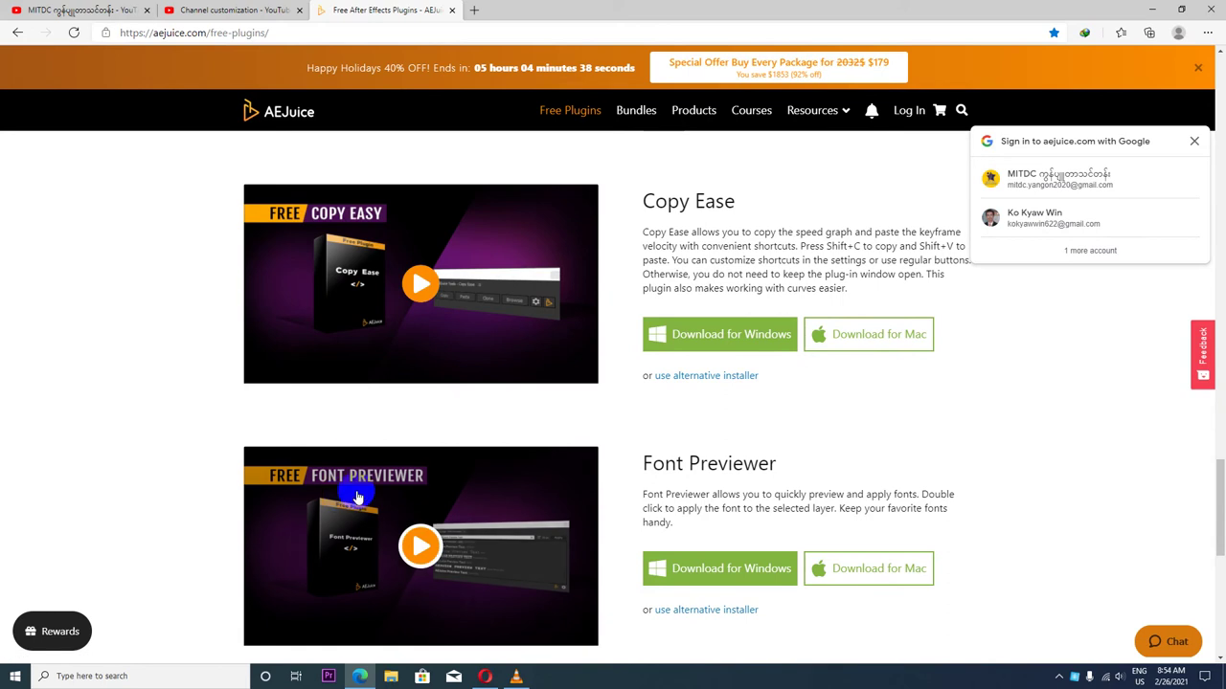
scroll(342, 501, "down", 2)
scroll(383, 488, "down", 3)
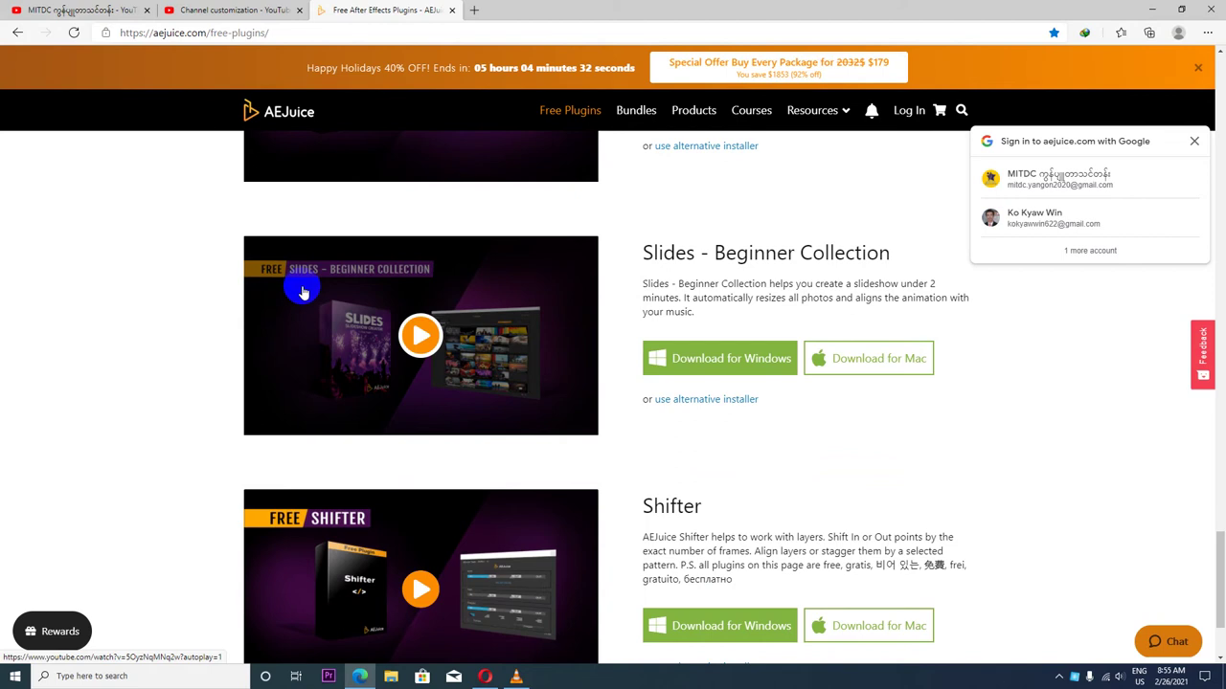
scroll(303, 291, "down", 2)
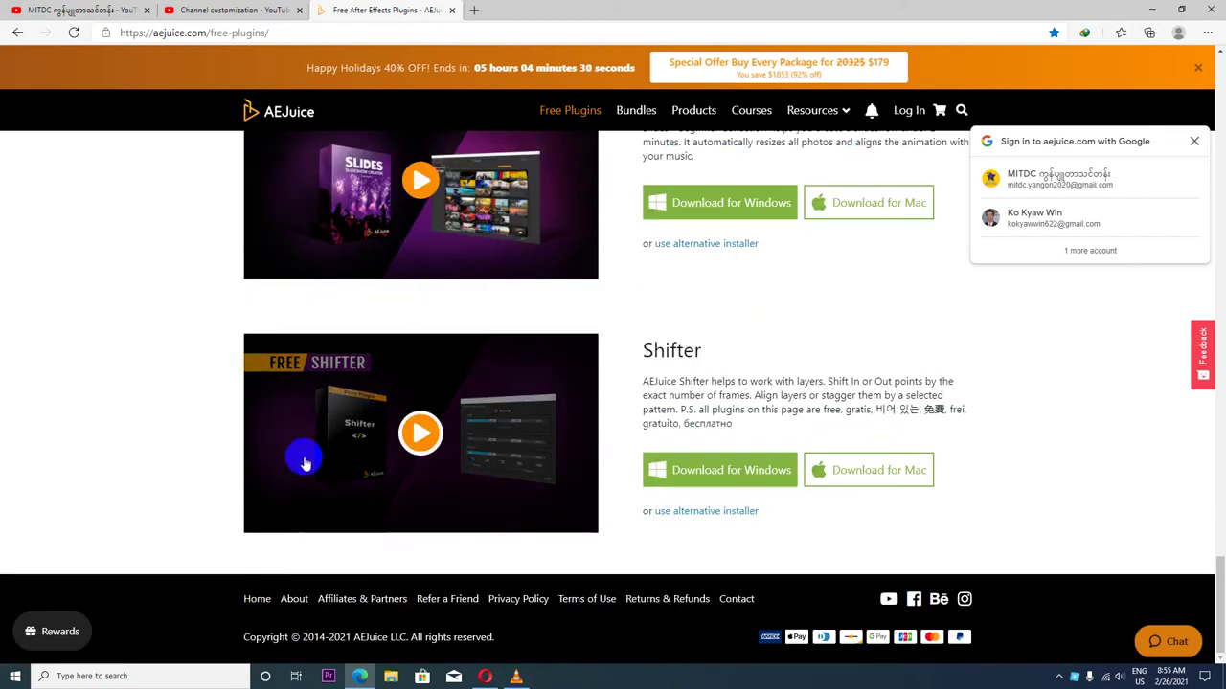
scroll(372, 447, "up", 2)
scroll(372, 448, "up", 3)
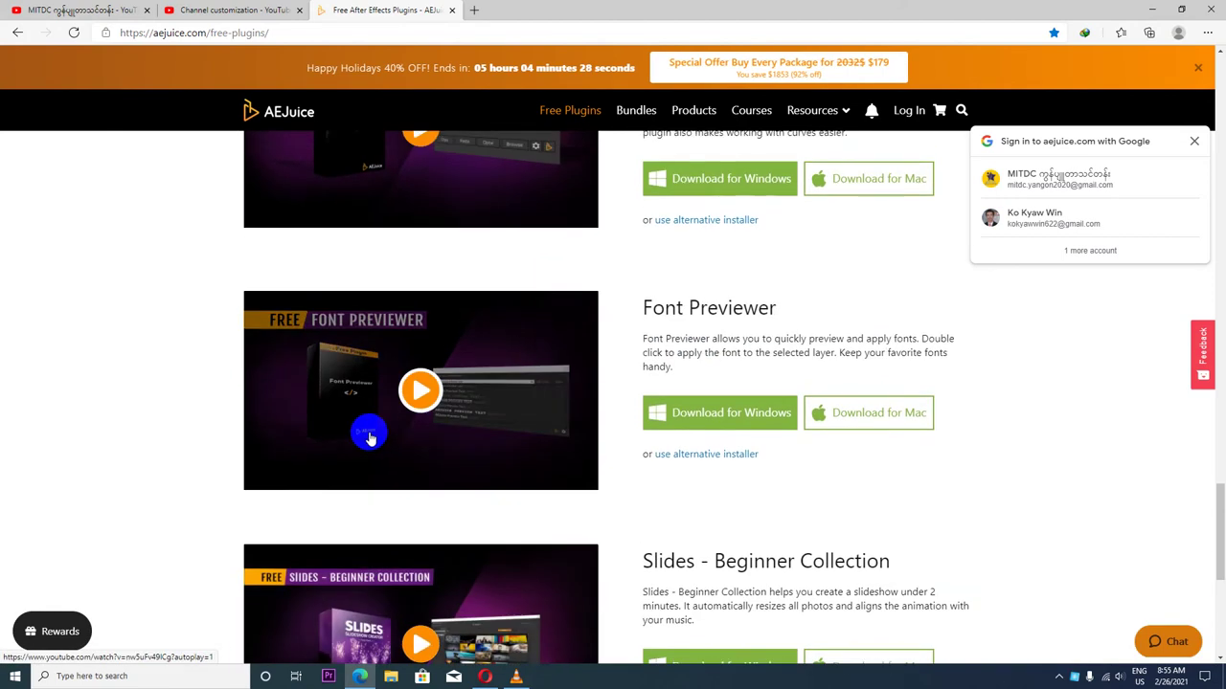
scroll(370, 440, "down", 5)
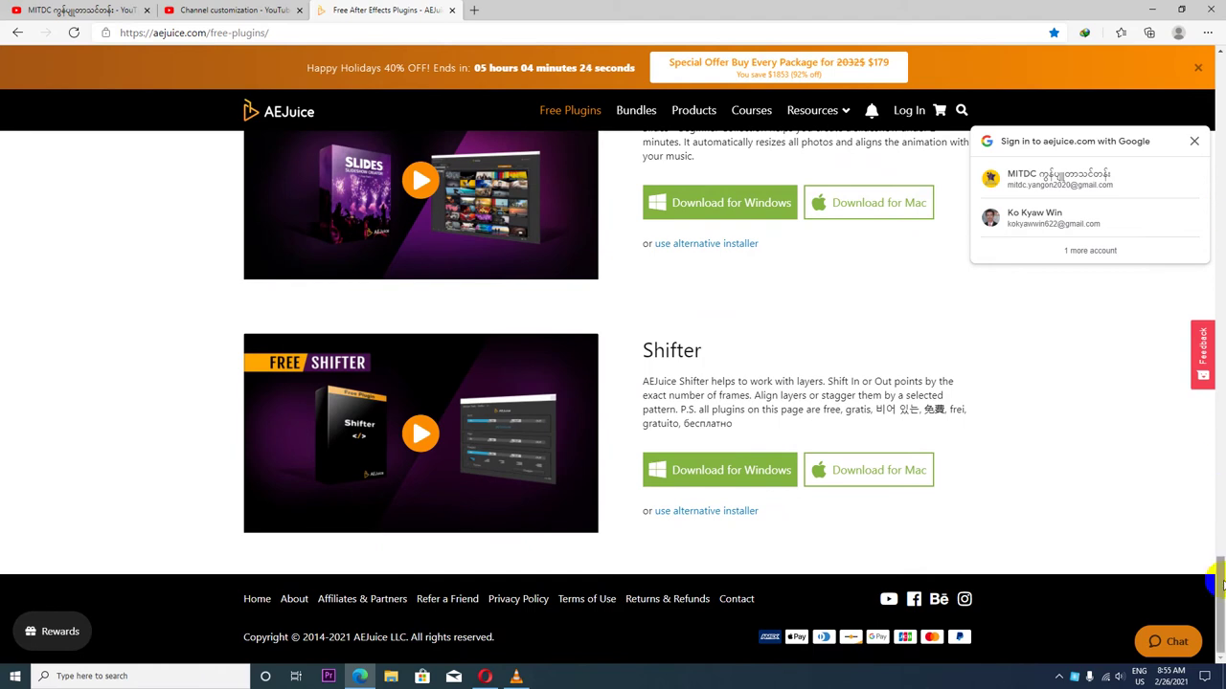
Step: Download the Starter Pack for Windows, then minimize Edge to reveal the desktop
left_click_drag(1220, 585, 1220, 86)
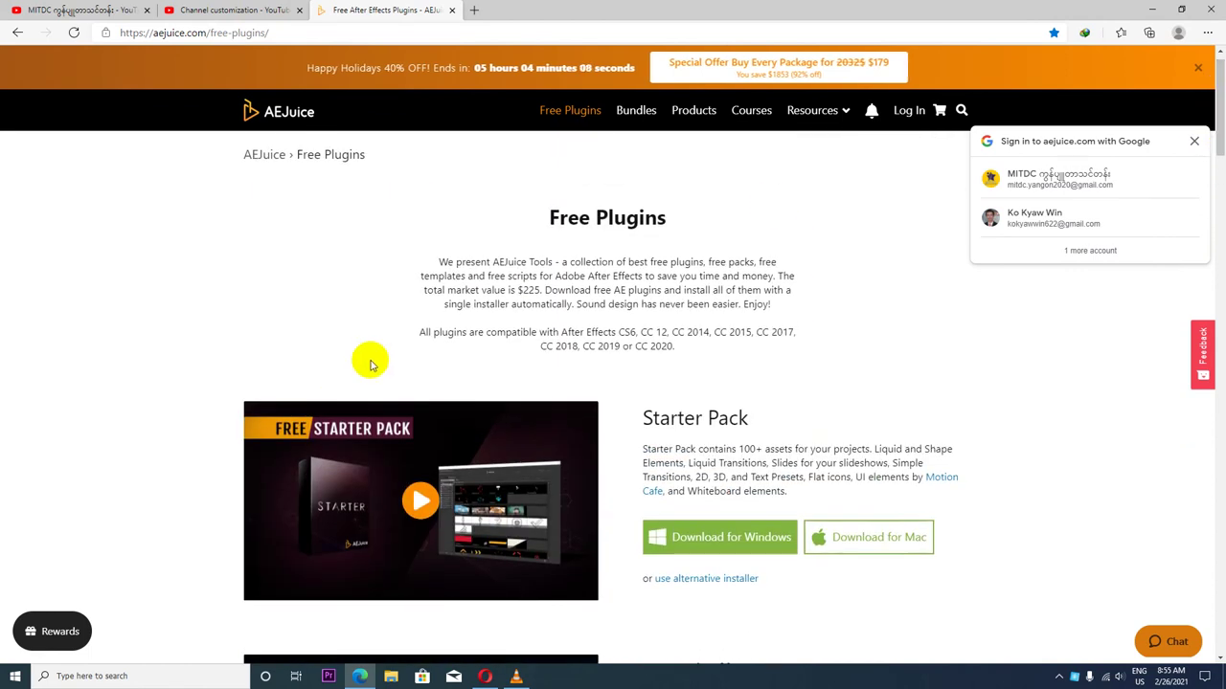
scroll(808, 419, "down", 2)
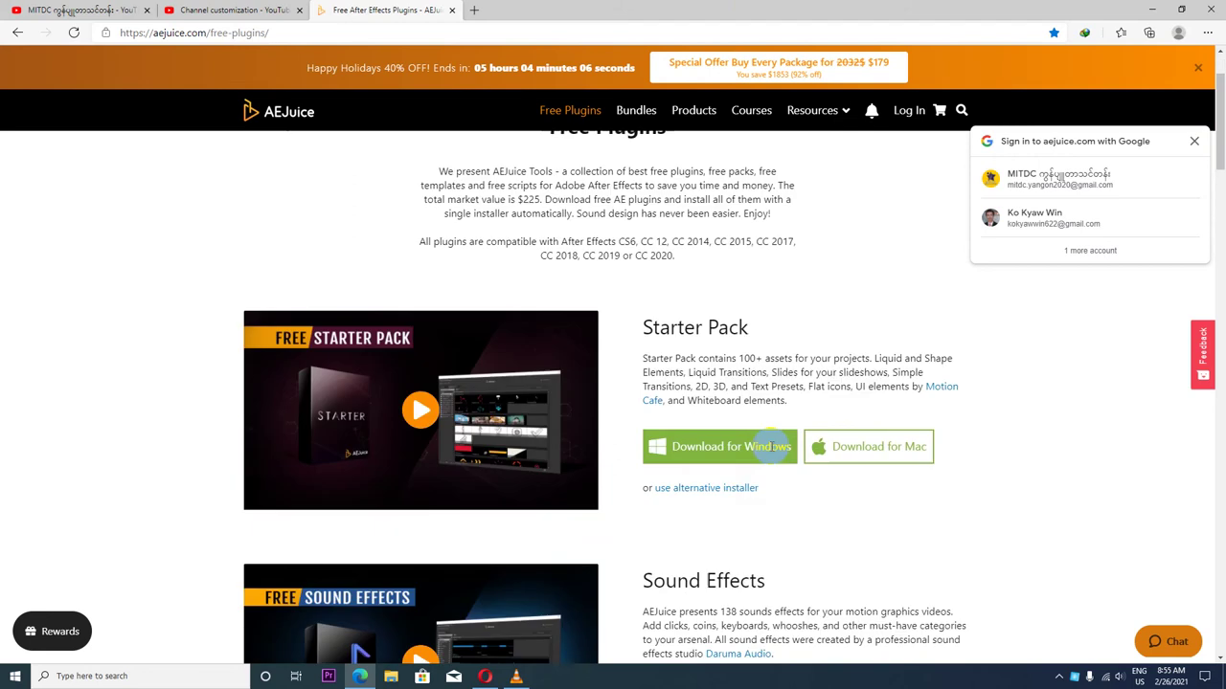
scroll(717, 353, "down", 2)
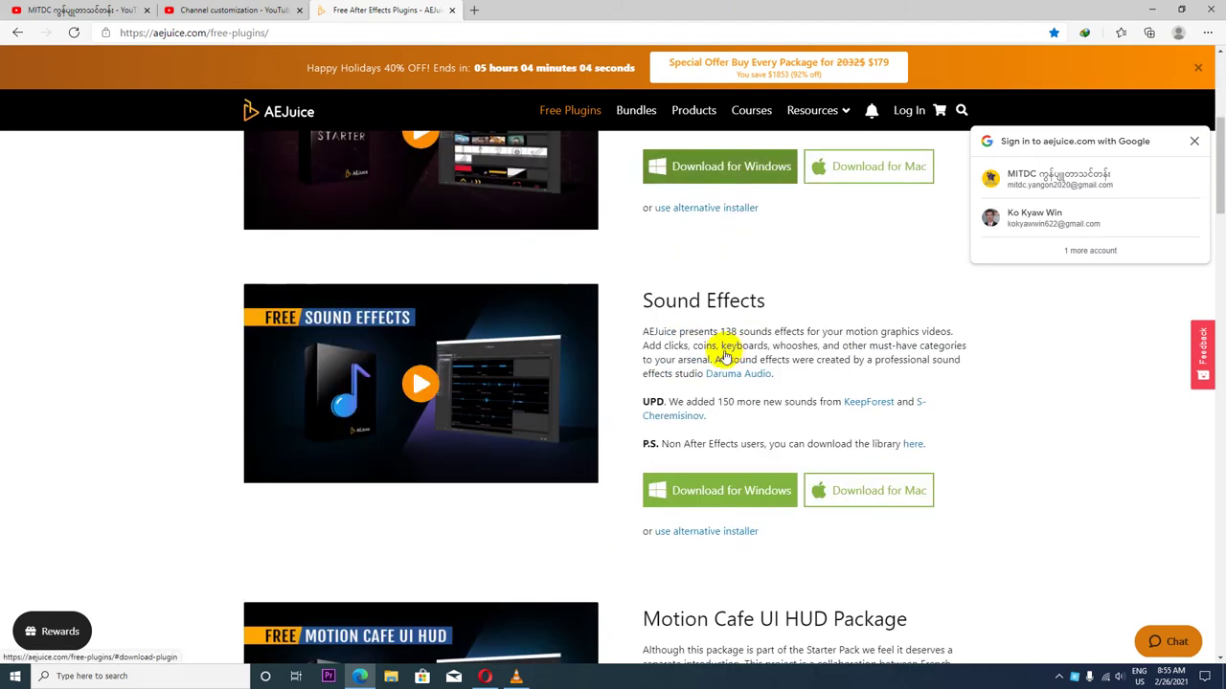
left_click(714, 508)
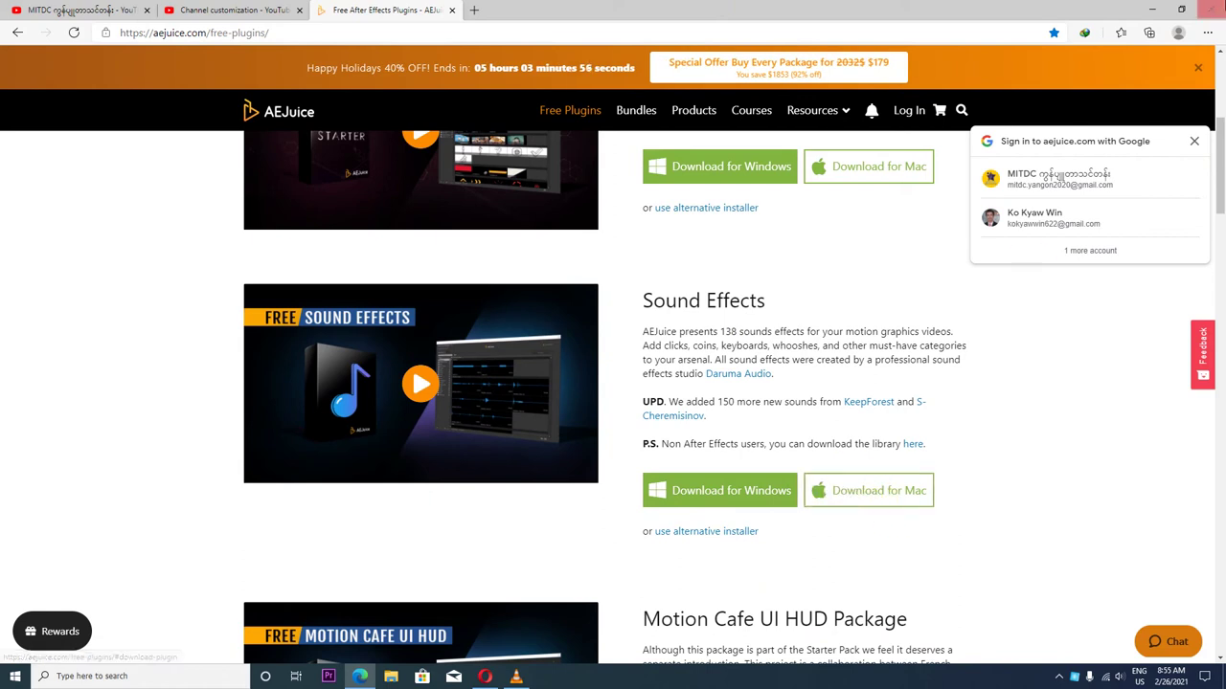
left_click(1146, 8)
right_click(674, 214)
Step: Extract AEJuice_Pack_Manager.zip inside the Ae Juice Plugins folder, producing pack_manager_installer.exe
left_click(706, 241)
left_click(454, 222)
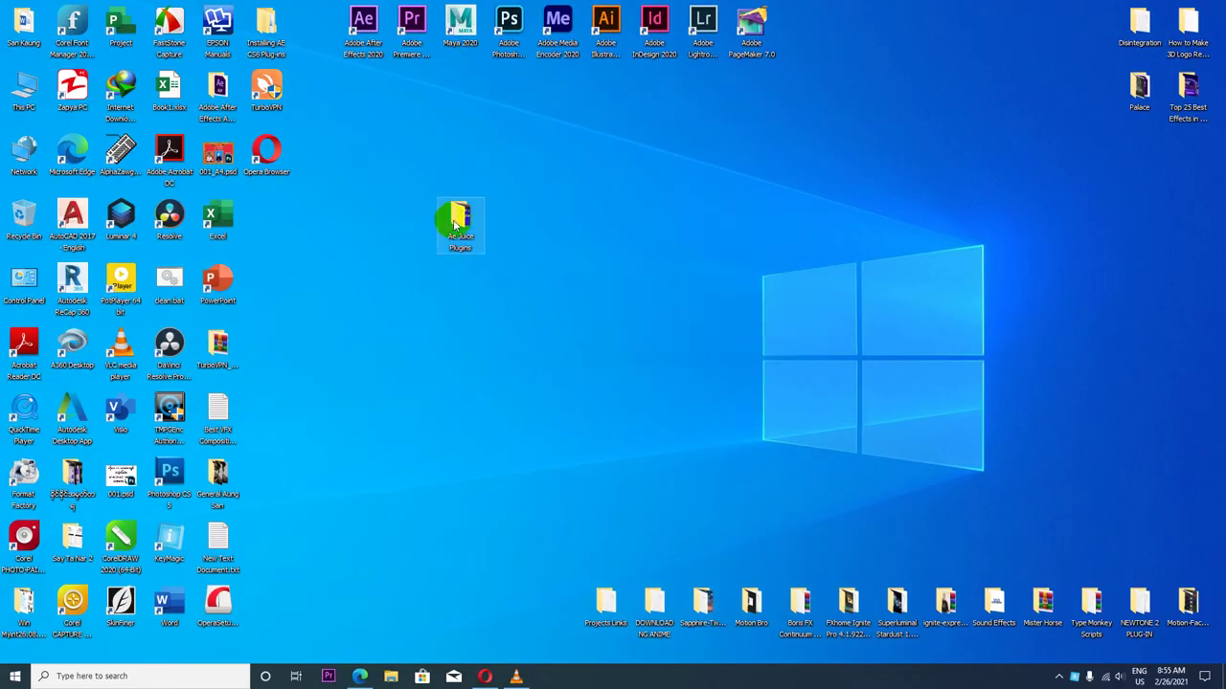
double_click(454, 222)
left_click(578, 187)
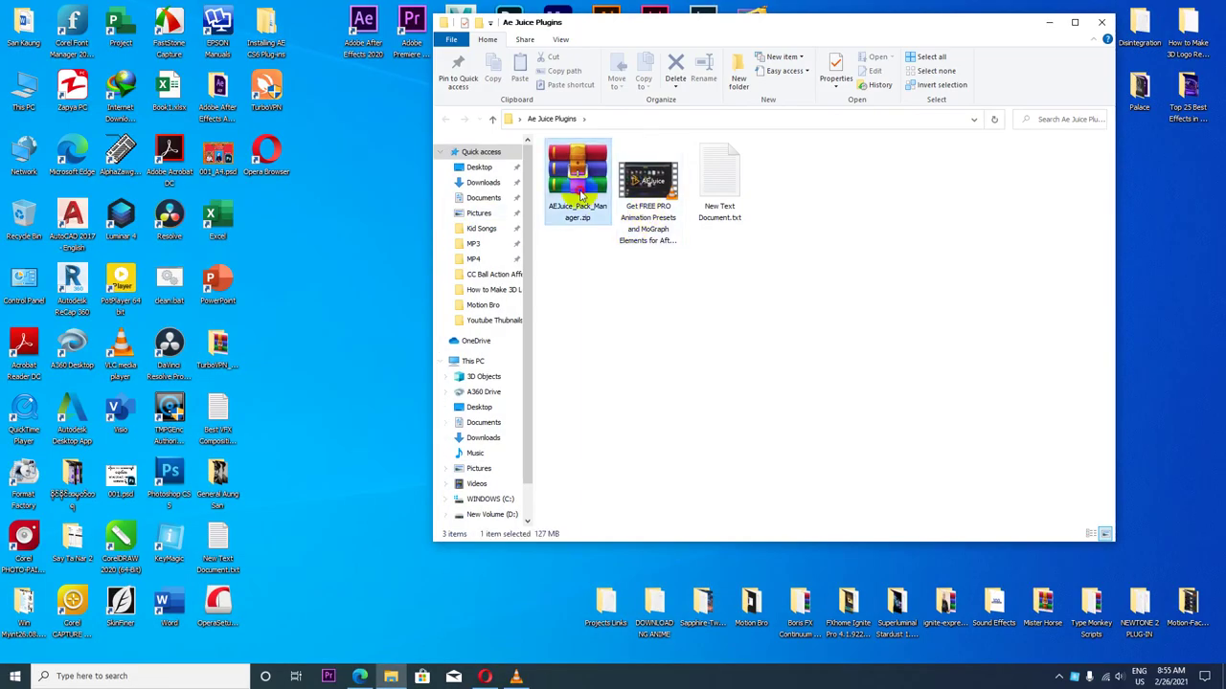
left_click(1099, 21)
mouse_move(460, 225)
left_mouse_down()
mouse_move(589, 252)
mouse_move(603, 273)
left_mouse_up()
double_click(595, 281)
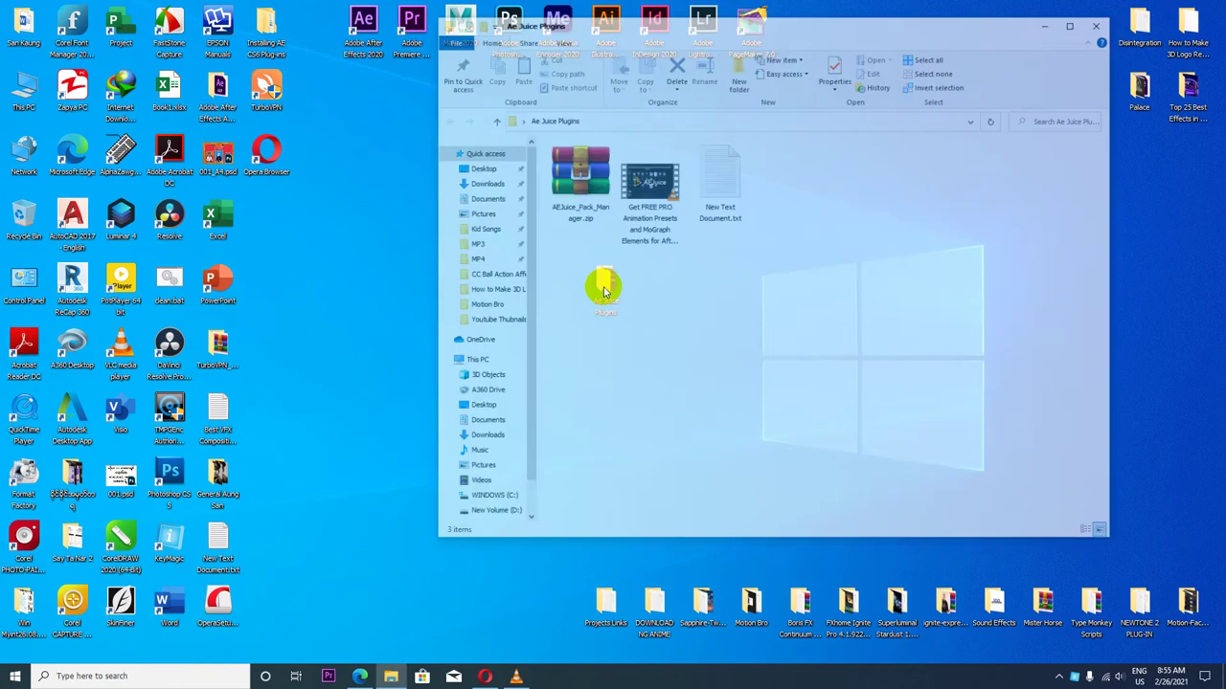
right_click(578, 167)
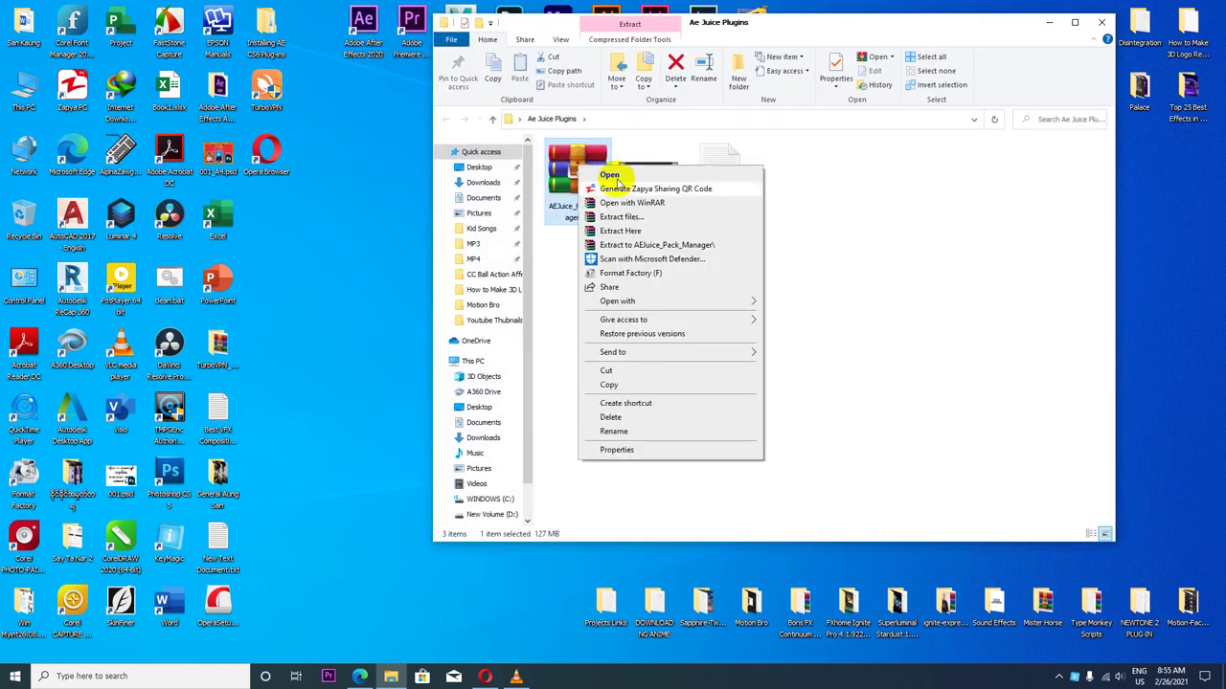
left_click(645, 232)
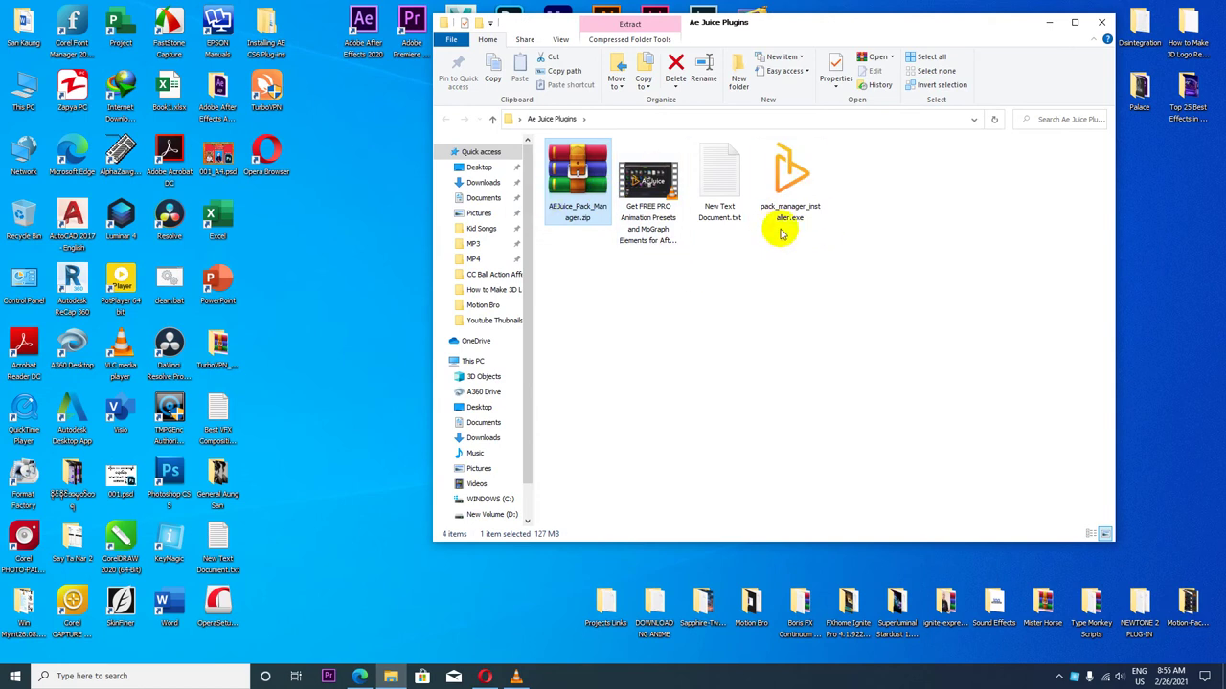
left_click_drag(834, 25, 867, 41)
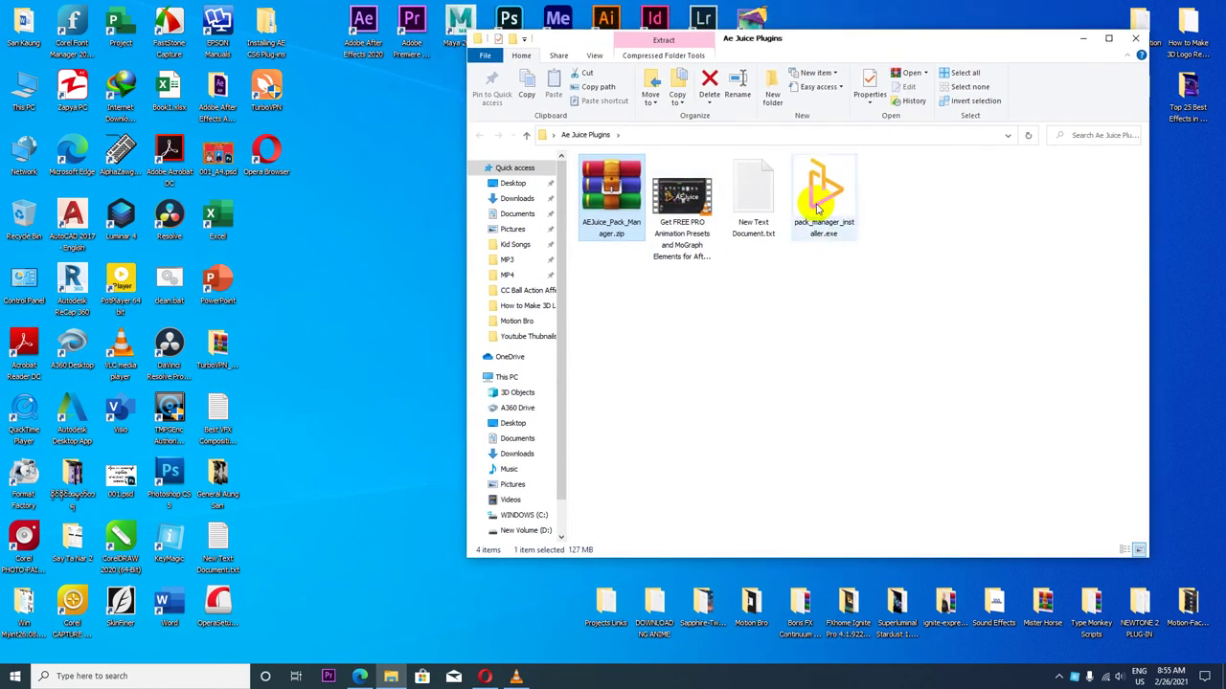
Step: Run pack_manager_installer.exe as administrator and install for After Effects CC only, excluding Premiere Pro
left_click(825, 199)
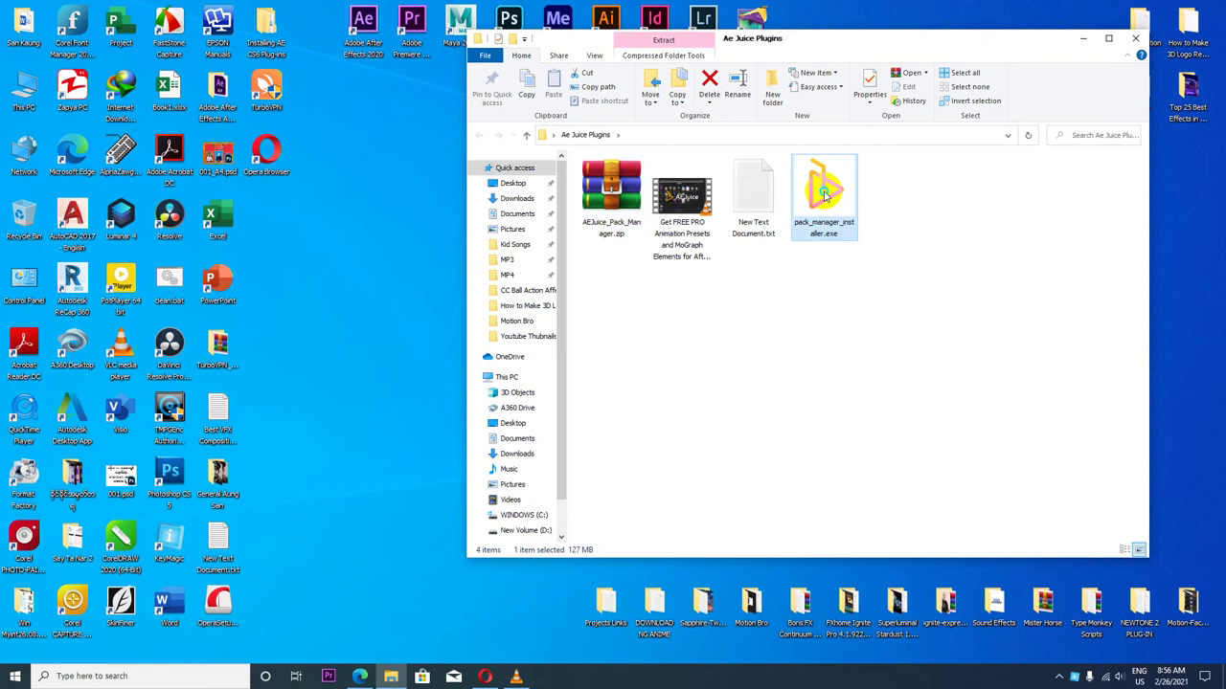
right_click(825, 197)
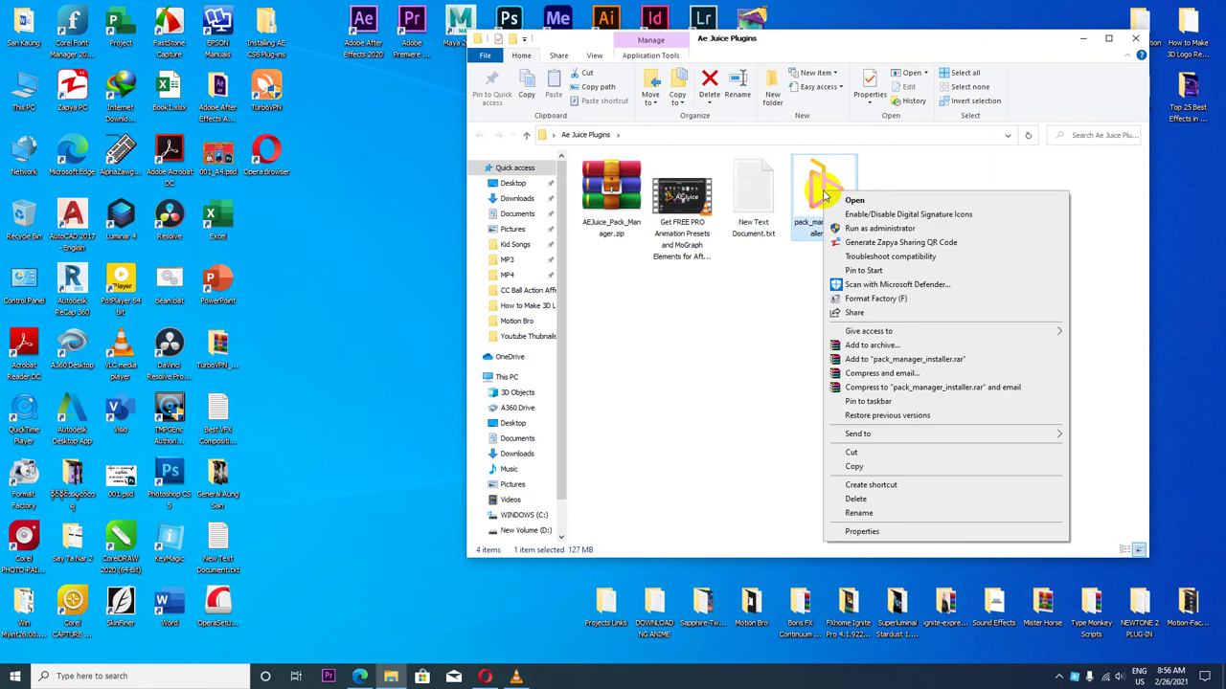
left_click(915, 230)
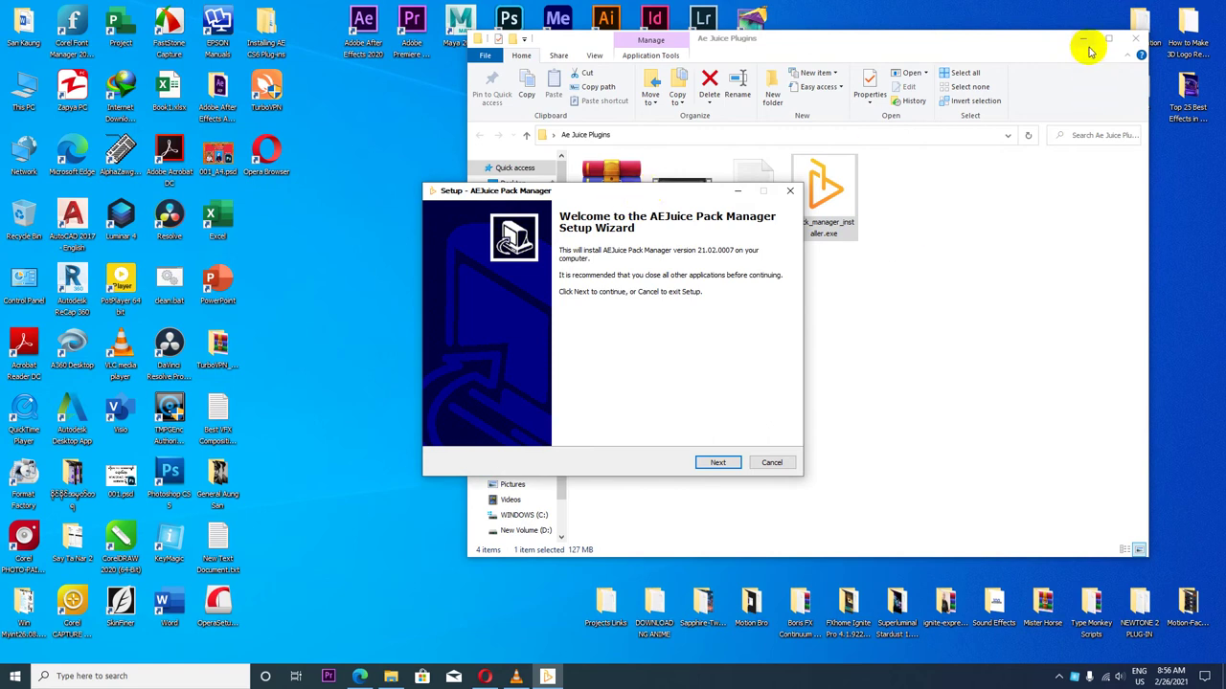
left_click(720, 464)
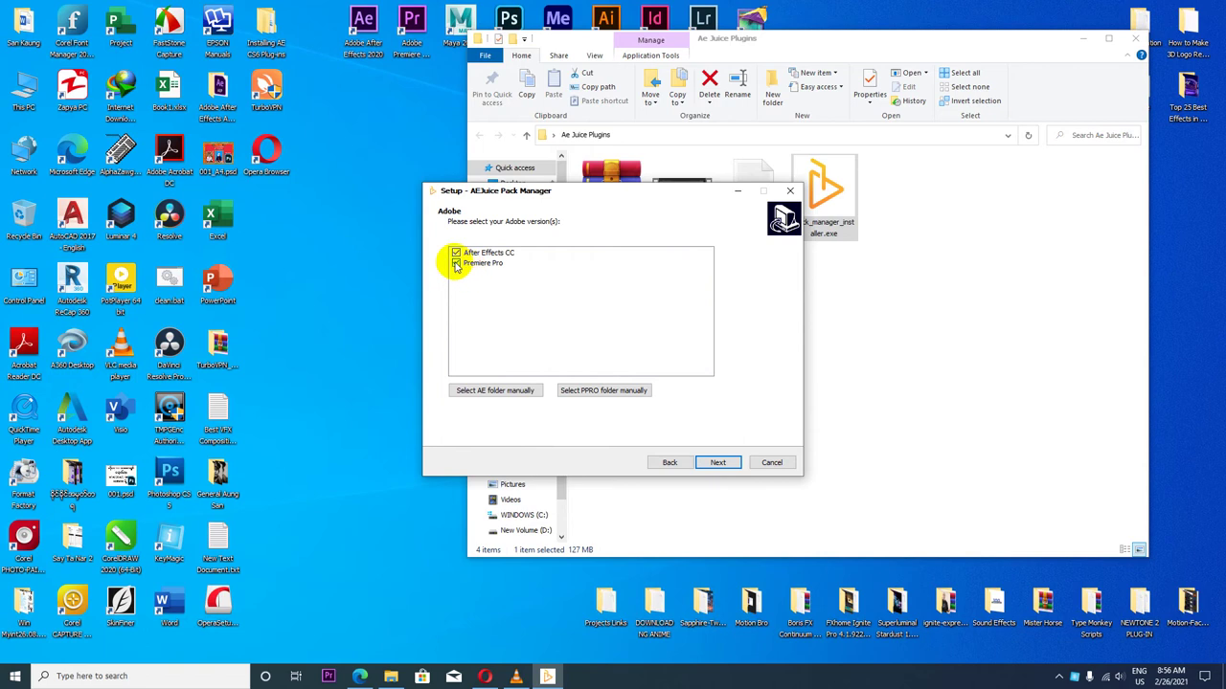
left_click(456, 265)
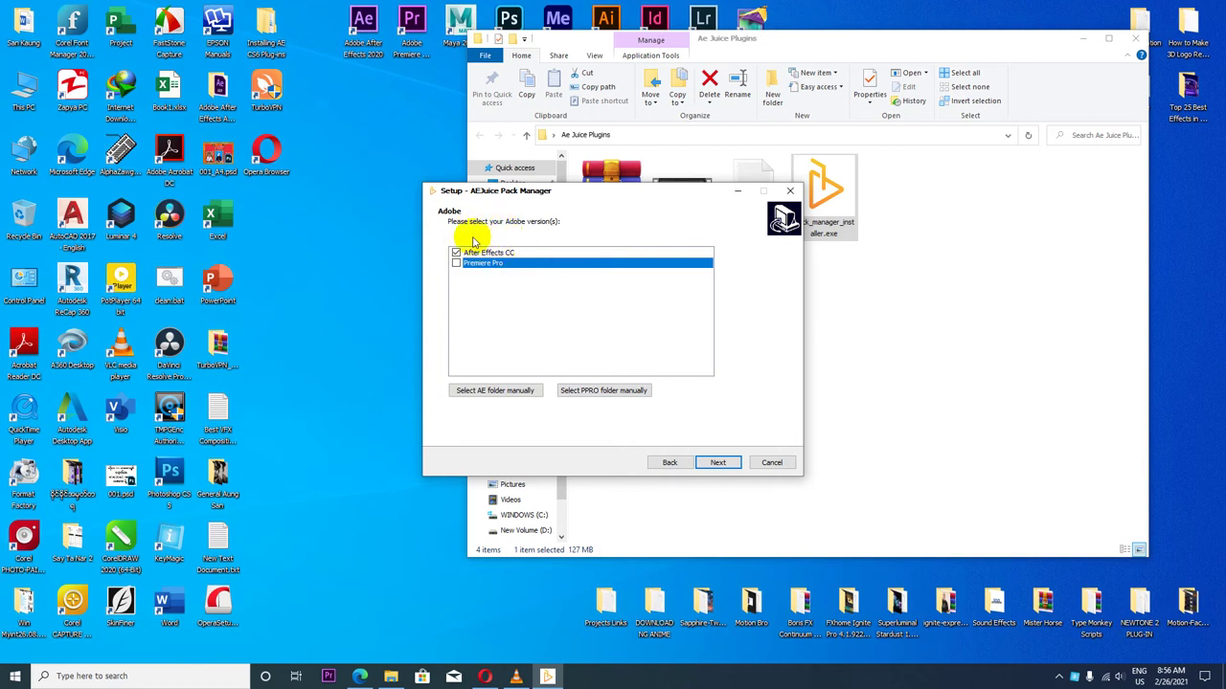
left_click(484, 254)
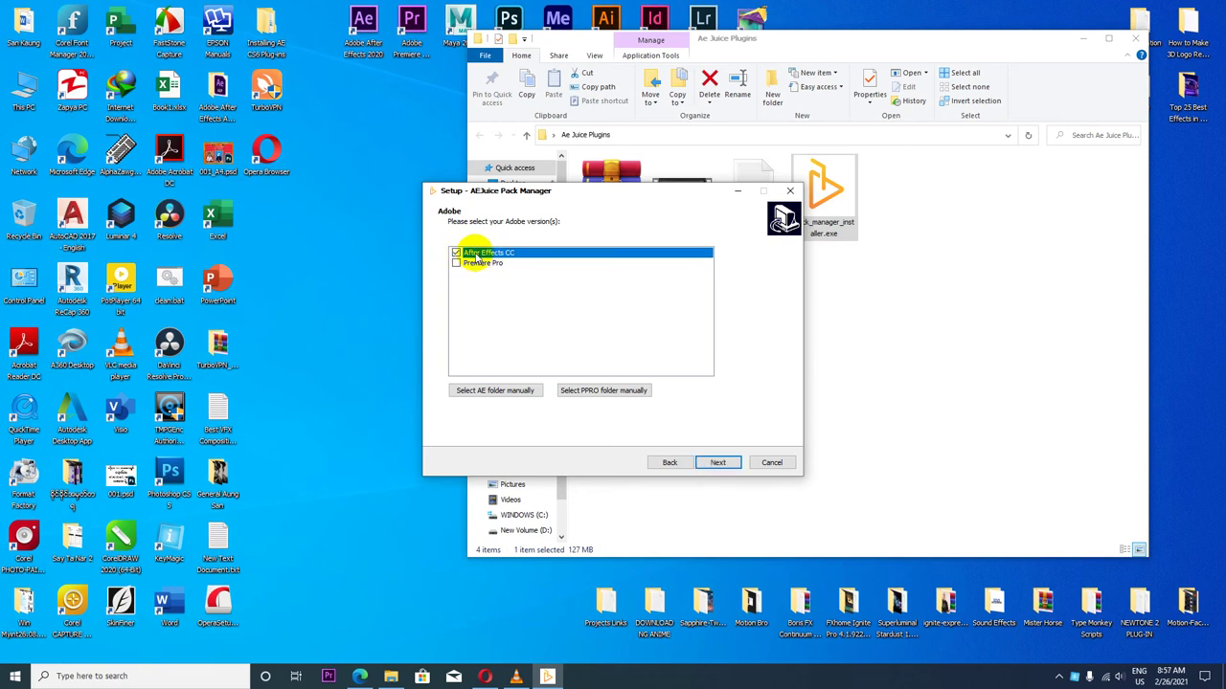
left_click(720, 463)
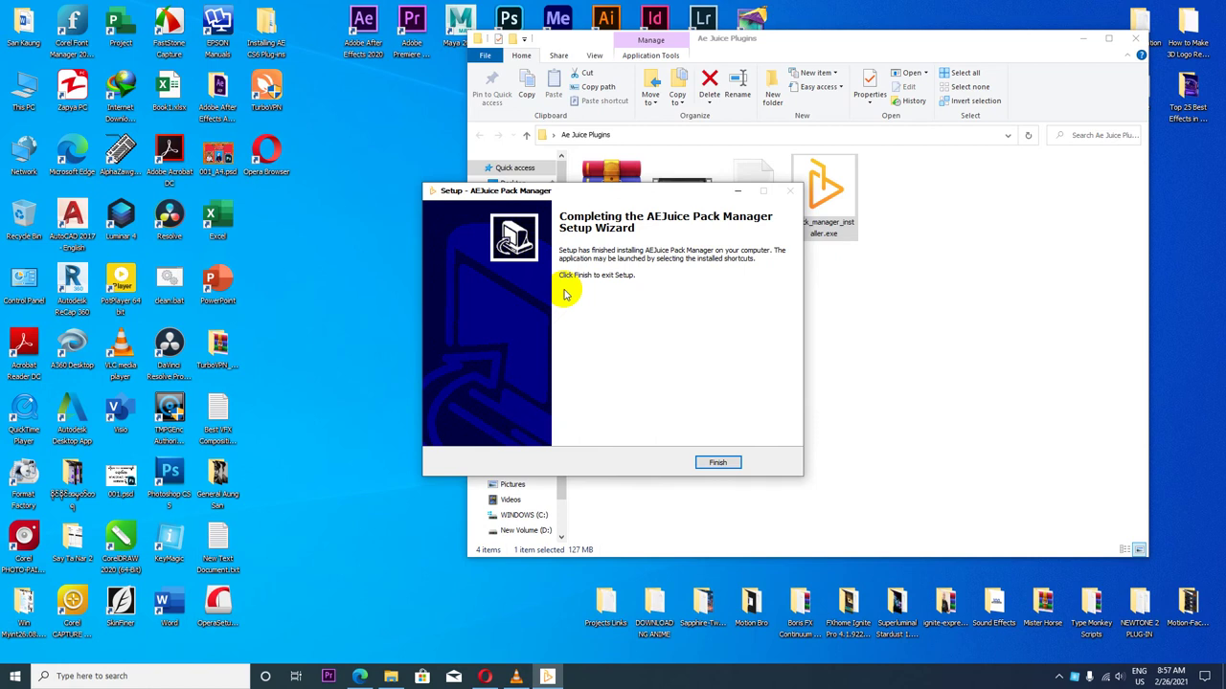
Step: Finish the setup wizard and delete pack_manager_installer.exe, leaving three items in the folder
left_click(718, 464)
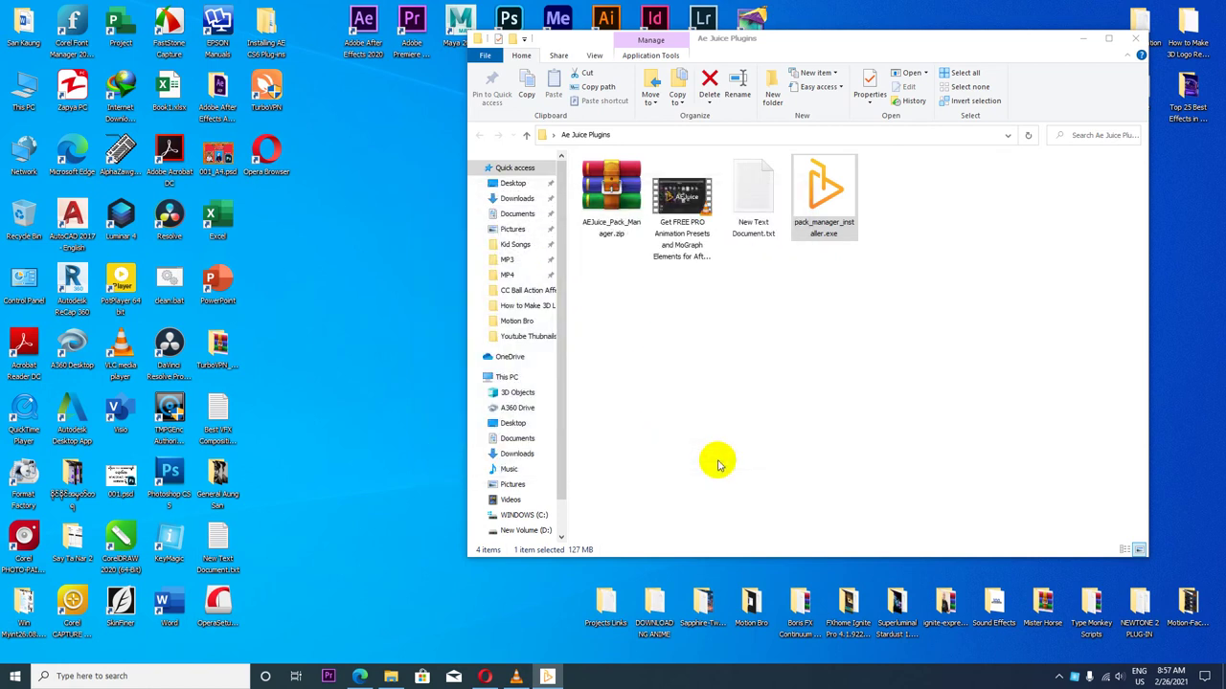
left_click(838, 323)
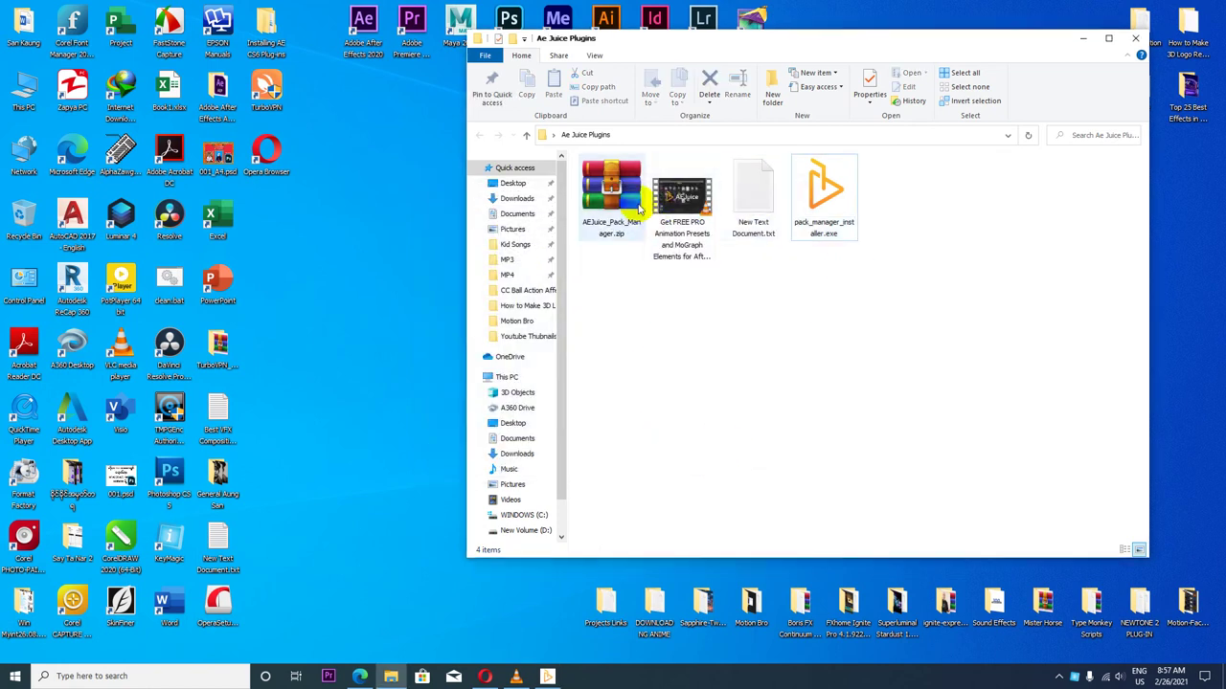
double_click(831, 208)
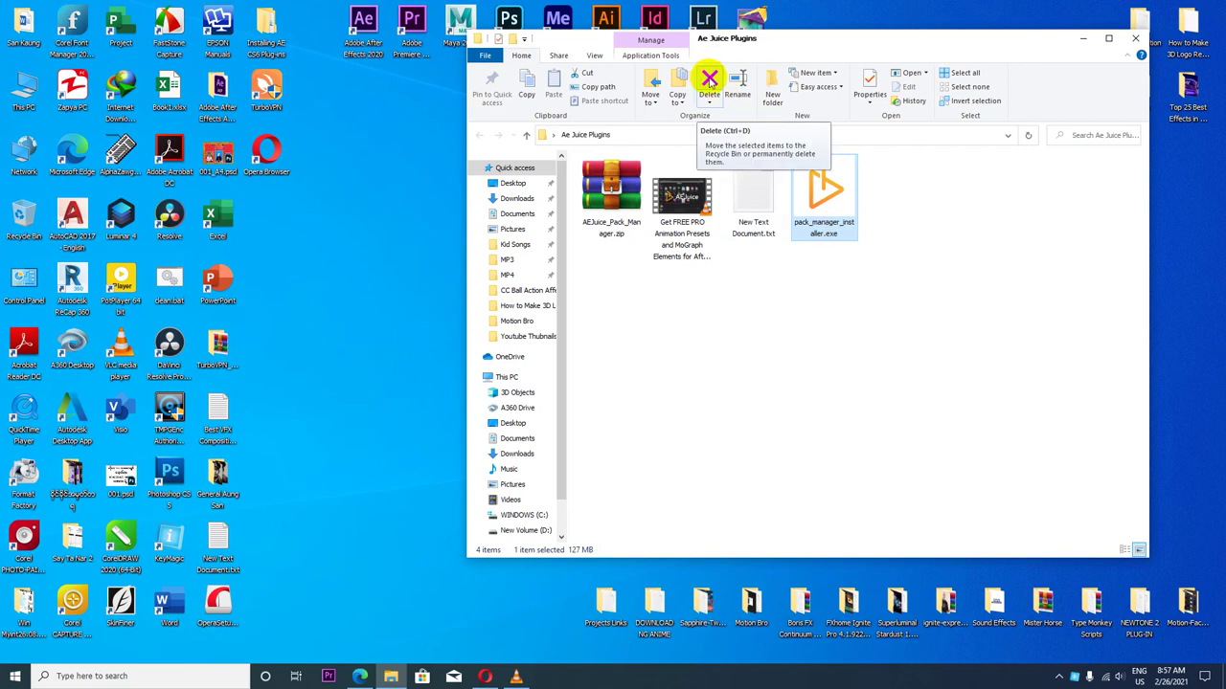
left_click(709, 82)
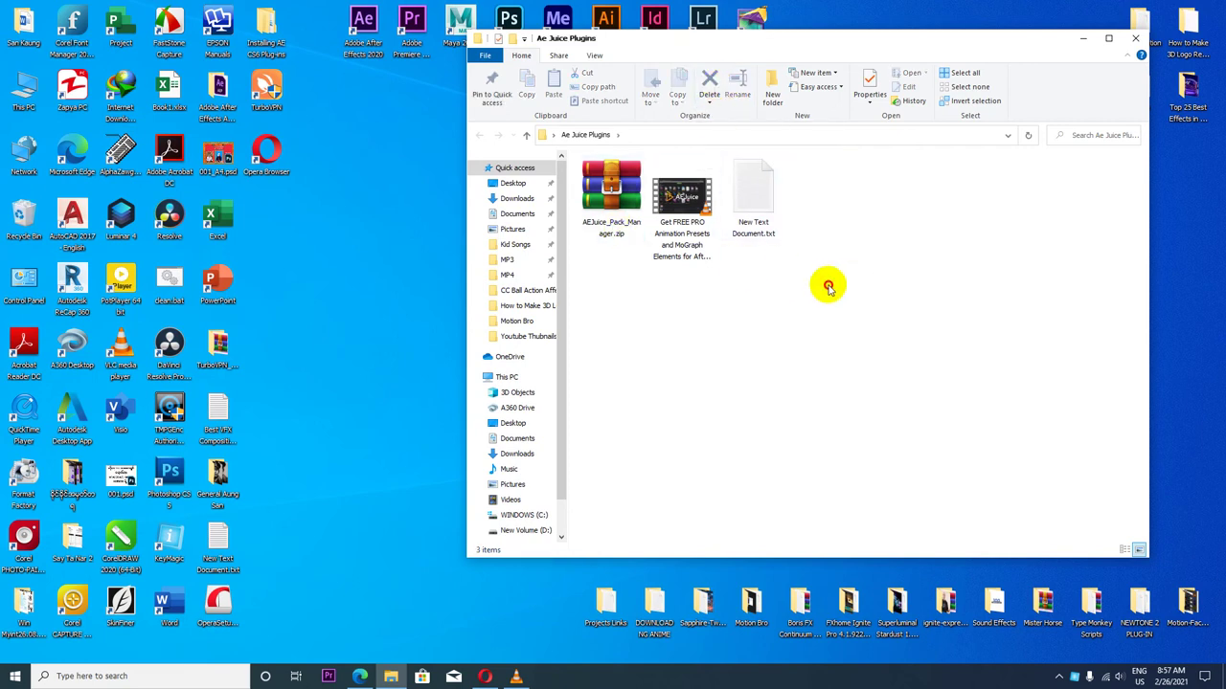
left_click_drag(829, 284, 607, 233)
left_click(651, 284)
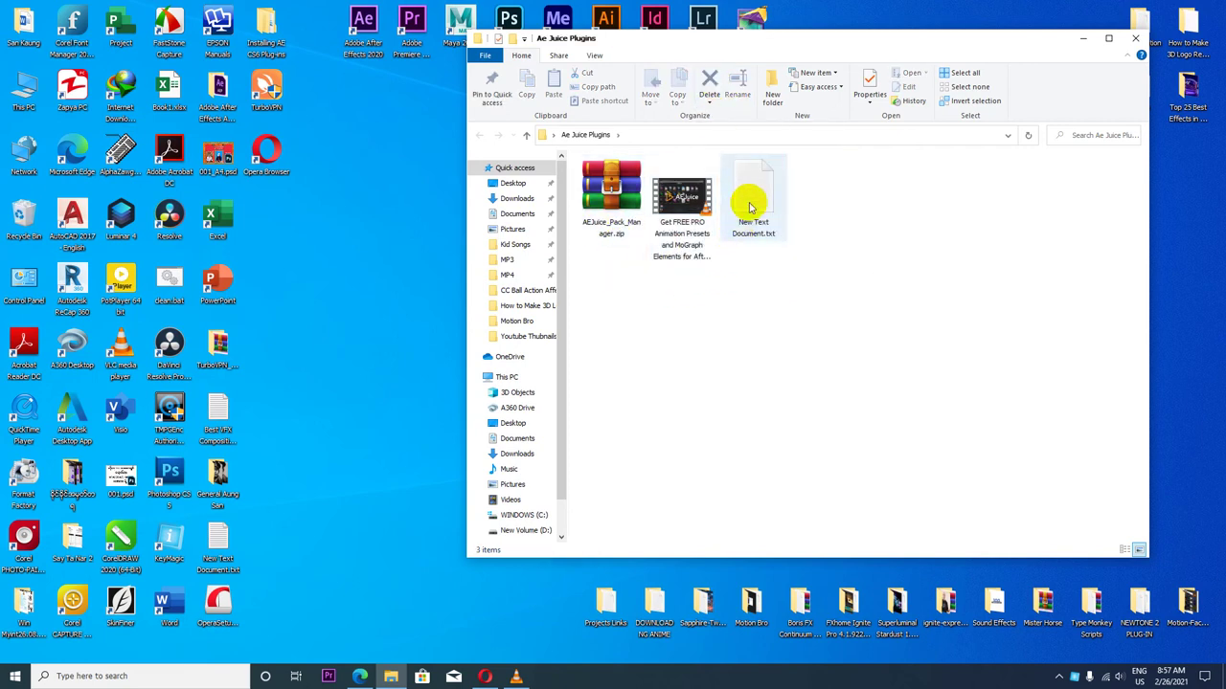
Step: Open New Text Document.txt and compare its saved aejuice URL with the Edge page address
double_click(757, 192)
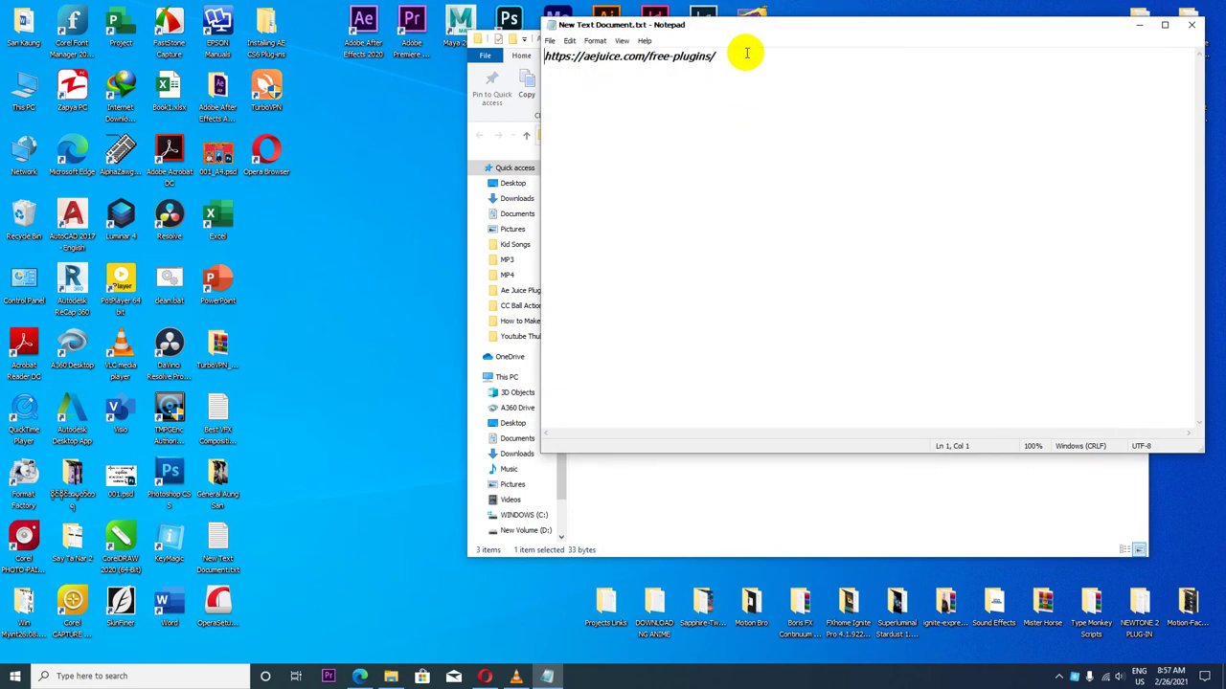
left_click_drag(745, 54, 464, 55)
left_click(694, 63)
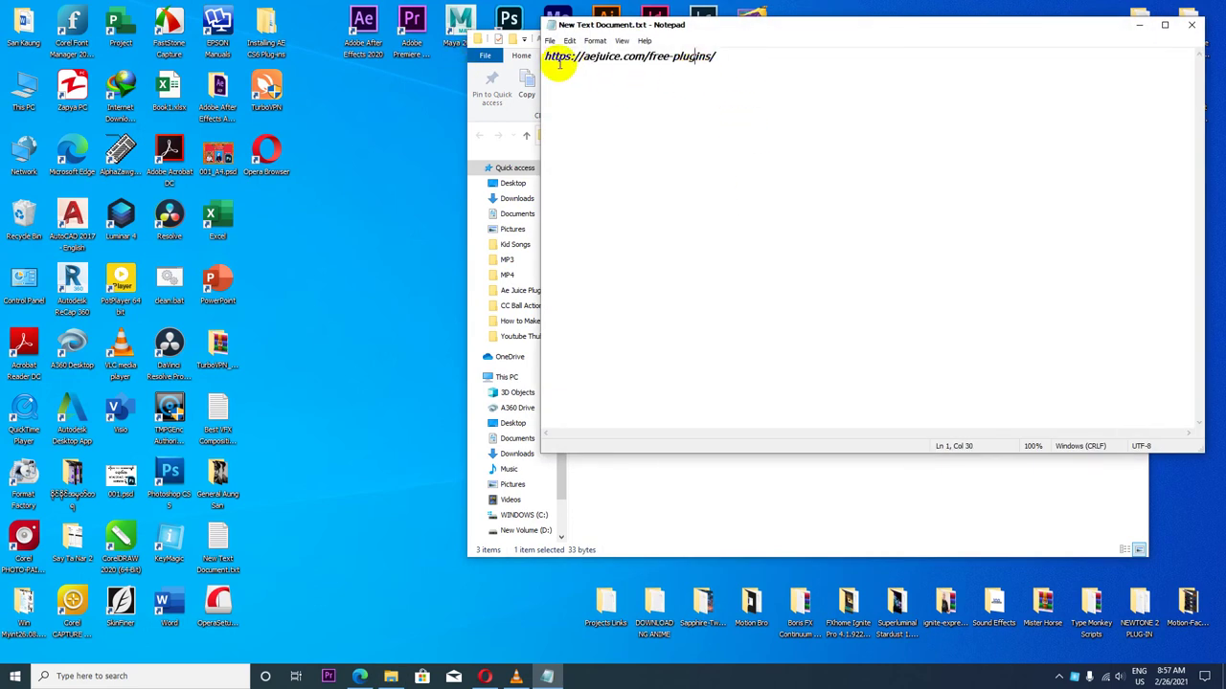
left_click_drag(545, 56, 715, 56)
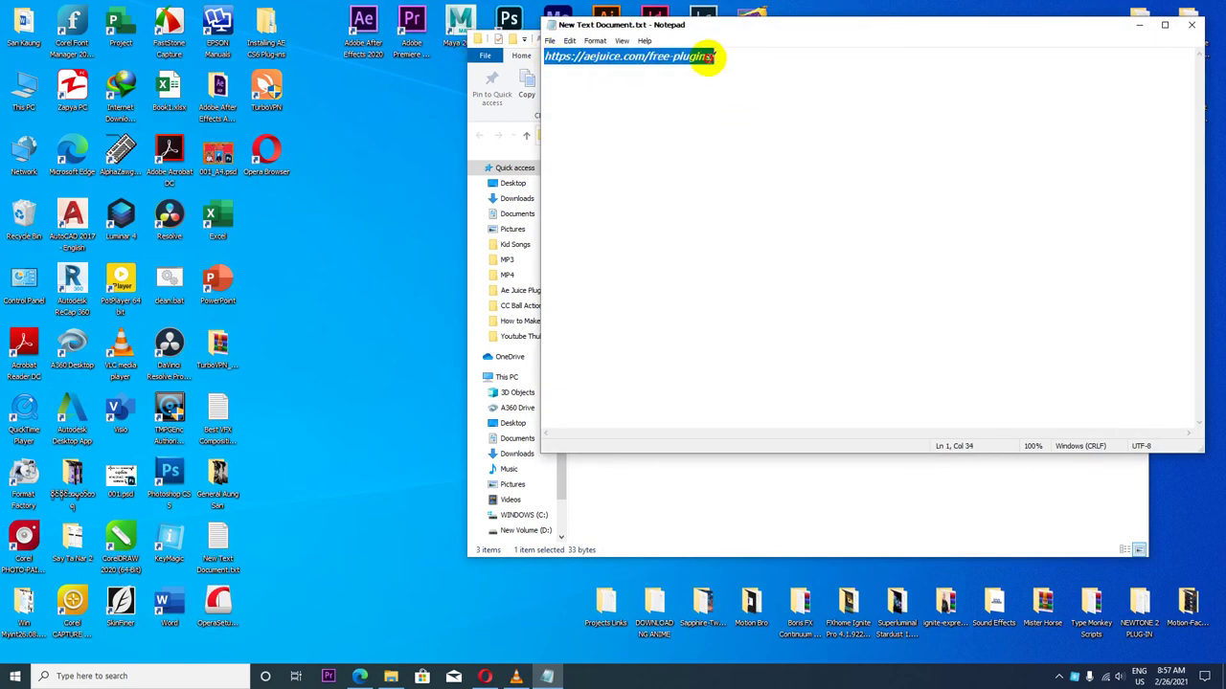
left_click(359, 676)
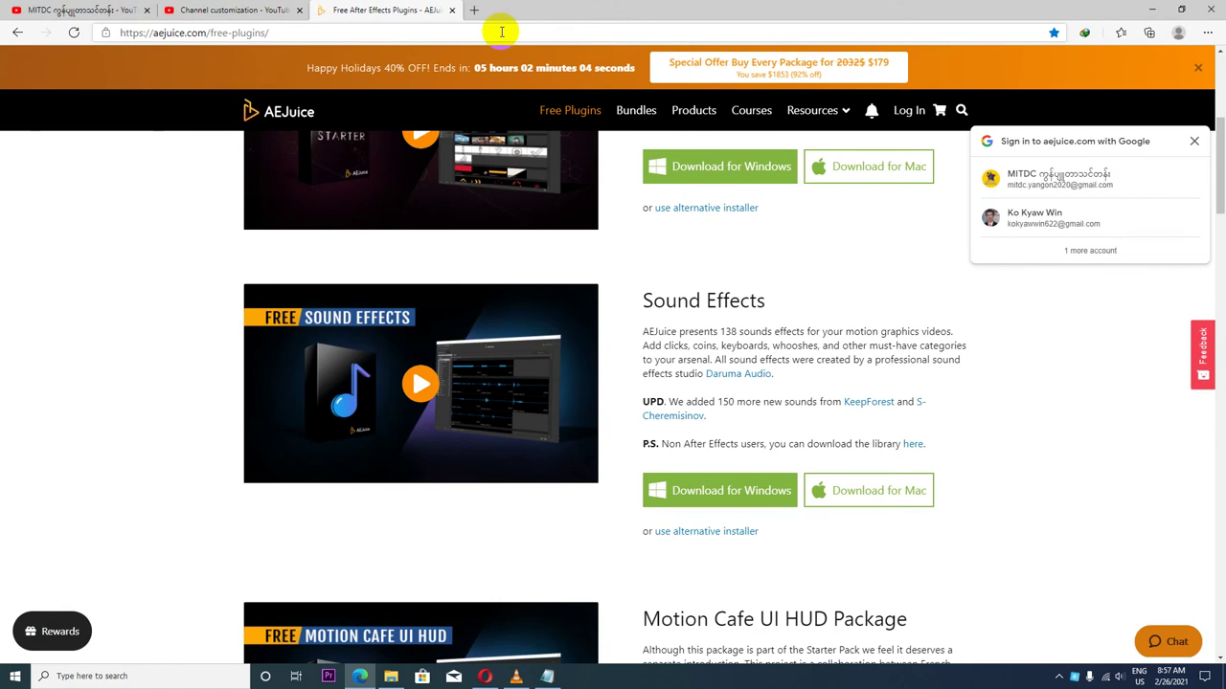
left_click(167, 32)
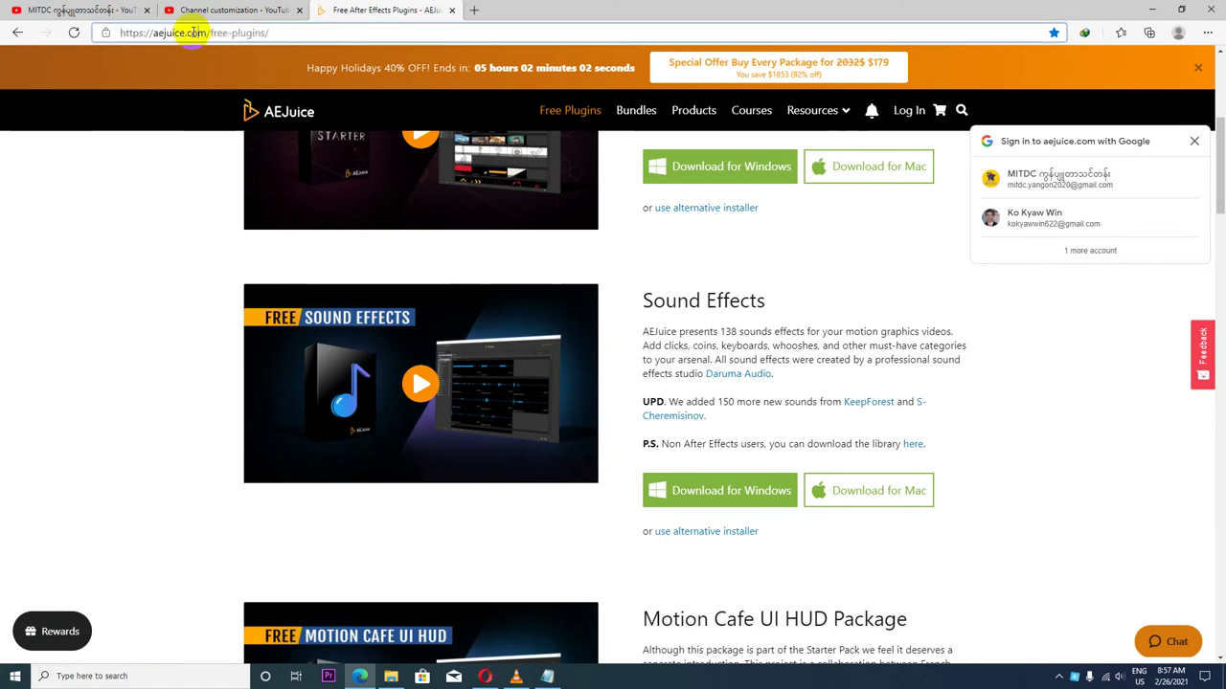
left_click_drag(206, 33, 156, 33)
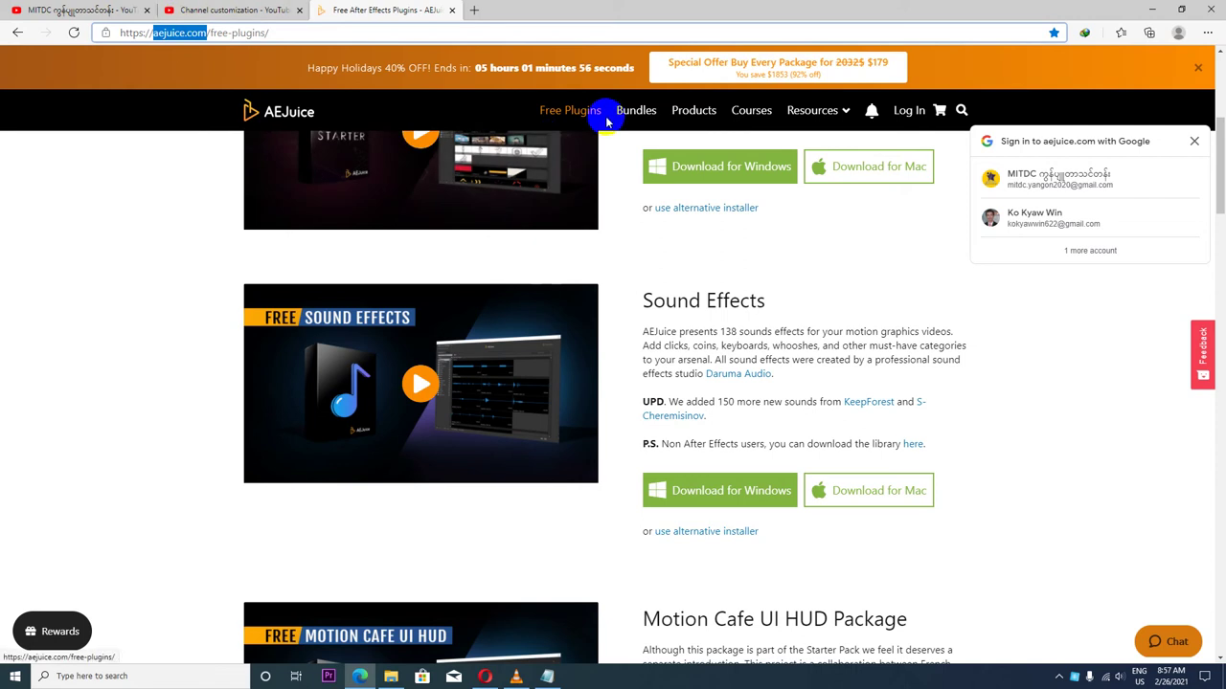
left_click(1152, 9)
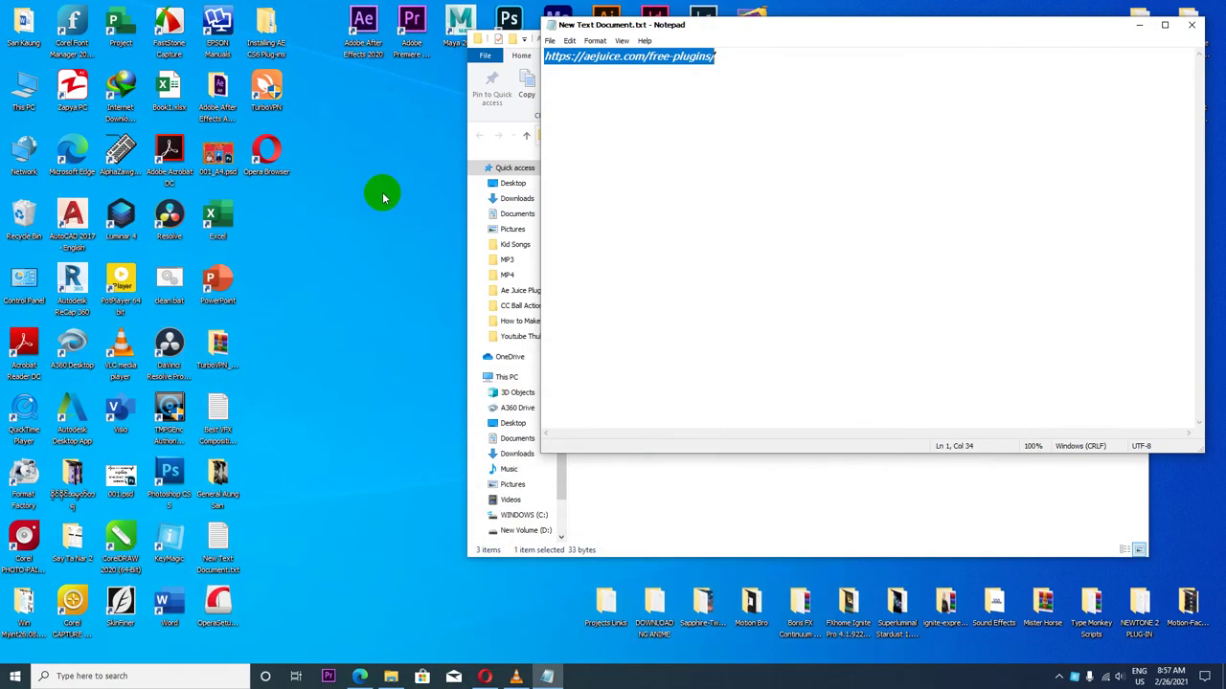
Step: Close Notepad and the Ae Juice Plugins folder, then select the After Effects desktop shortcut
left_click(1192, 24)
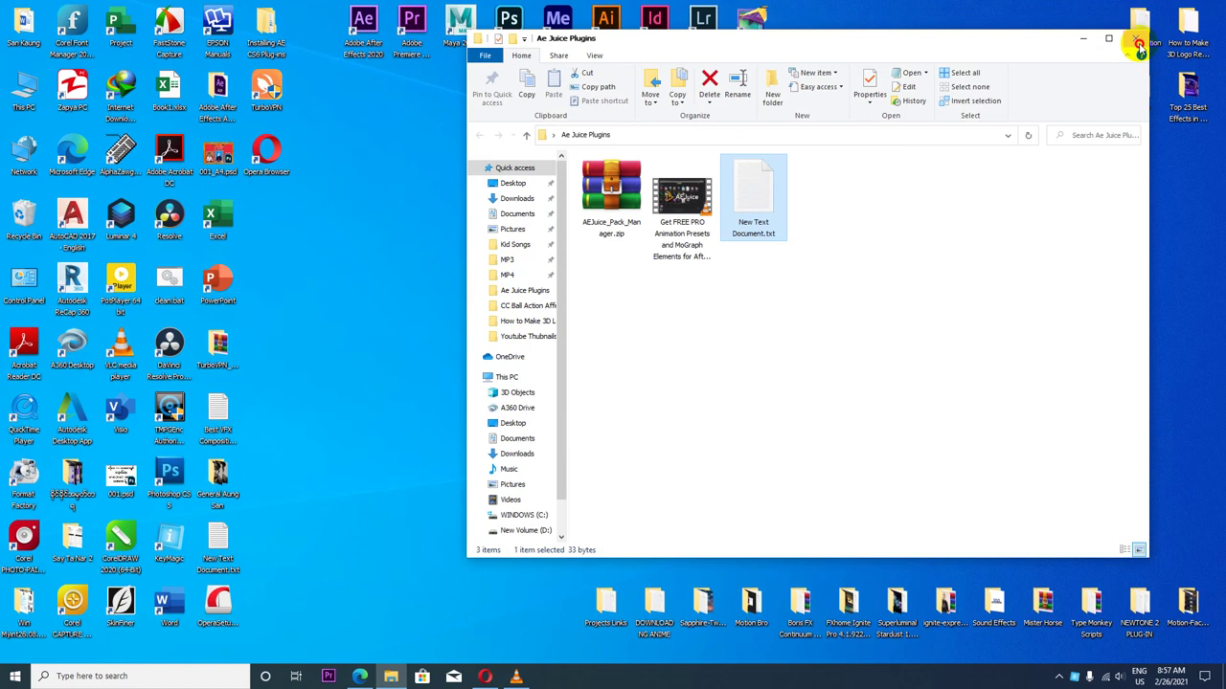
left_click(1138, 40)
right_click(580, 156)
left_click(606, 186)
left_click_drag(597, 287, 751, 225)
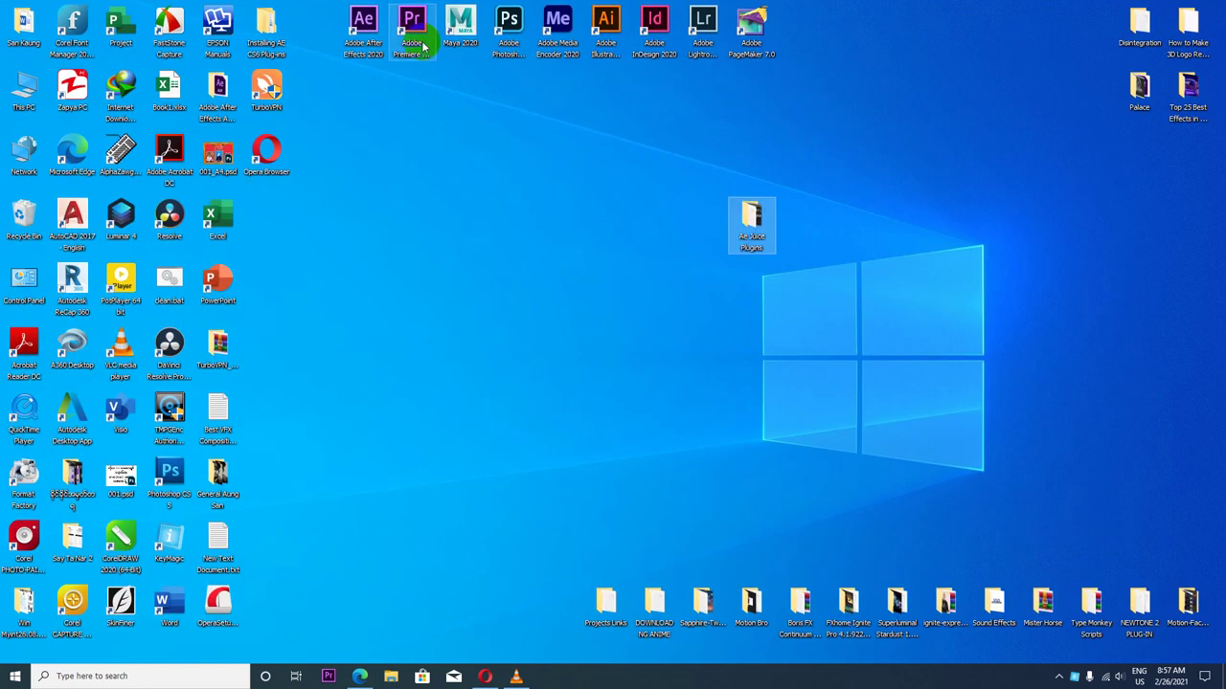
left_click(365, 37)
Step: Launch After Effects and reposition and widen the AEJuice Pack Manager panel
double_click(354, 36)
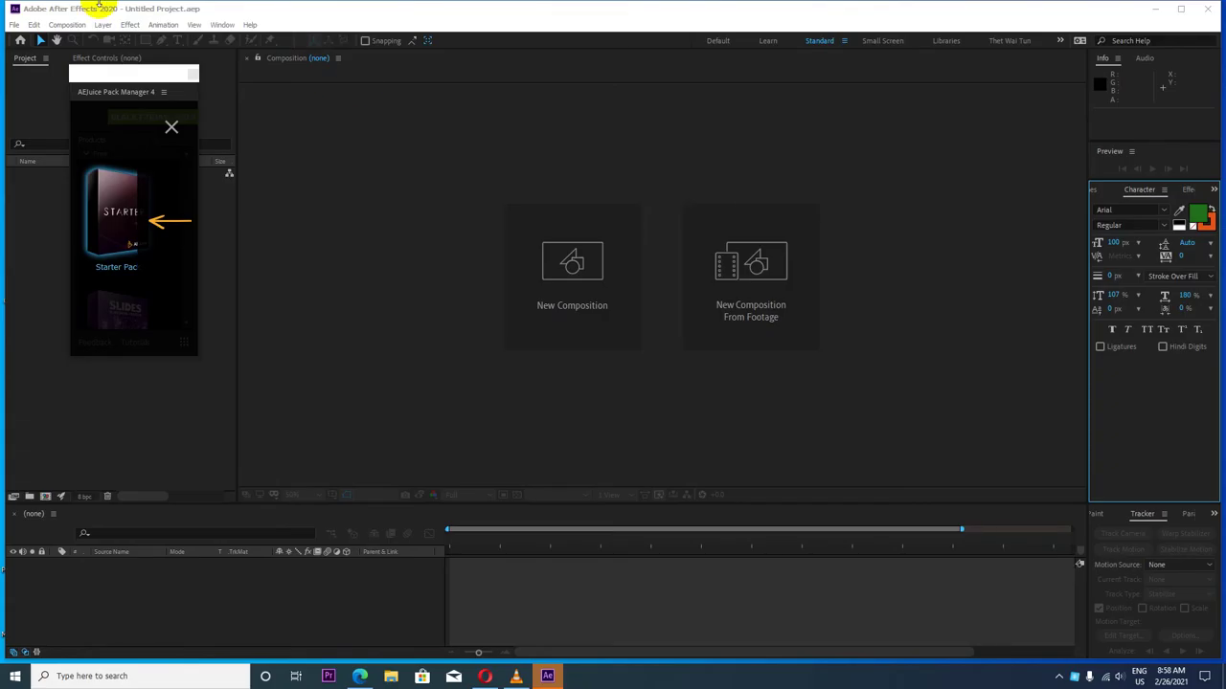
left_click_drag(118, 76, 364, 103)
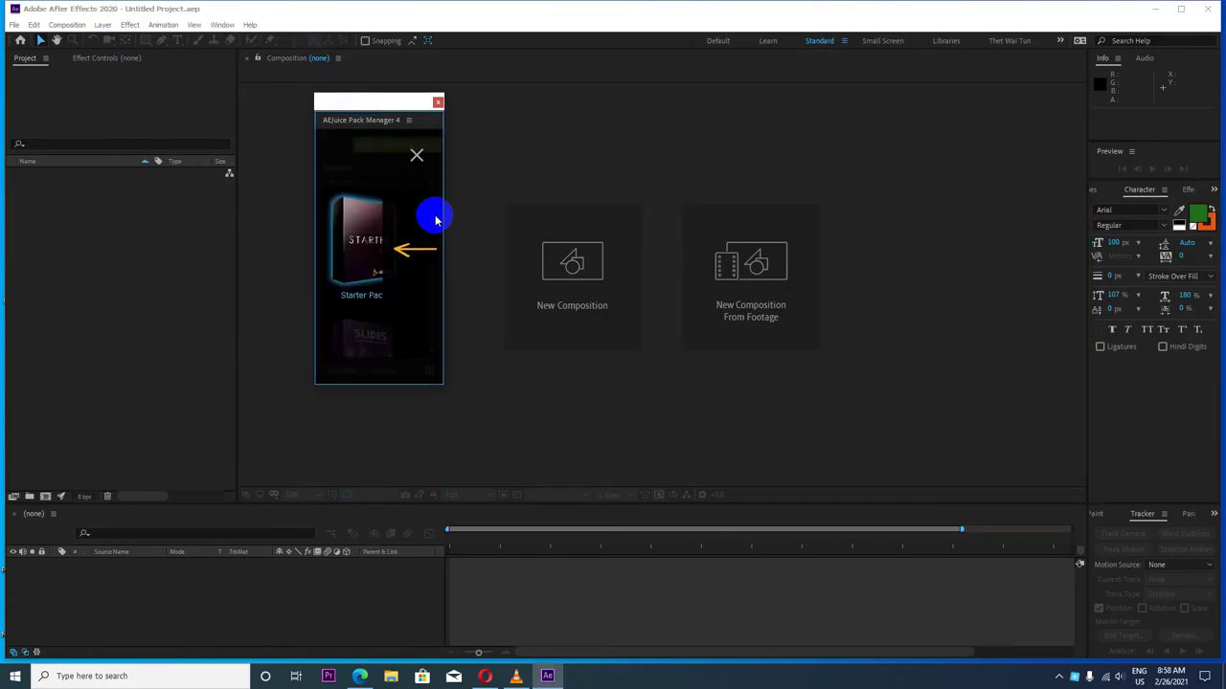
left_click_drag(445, 219, 571, 207)
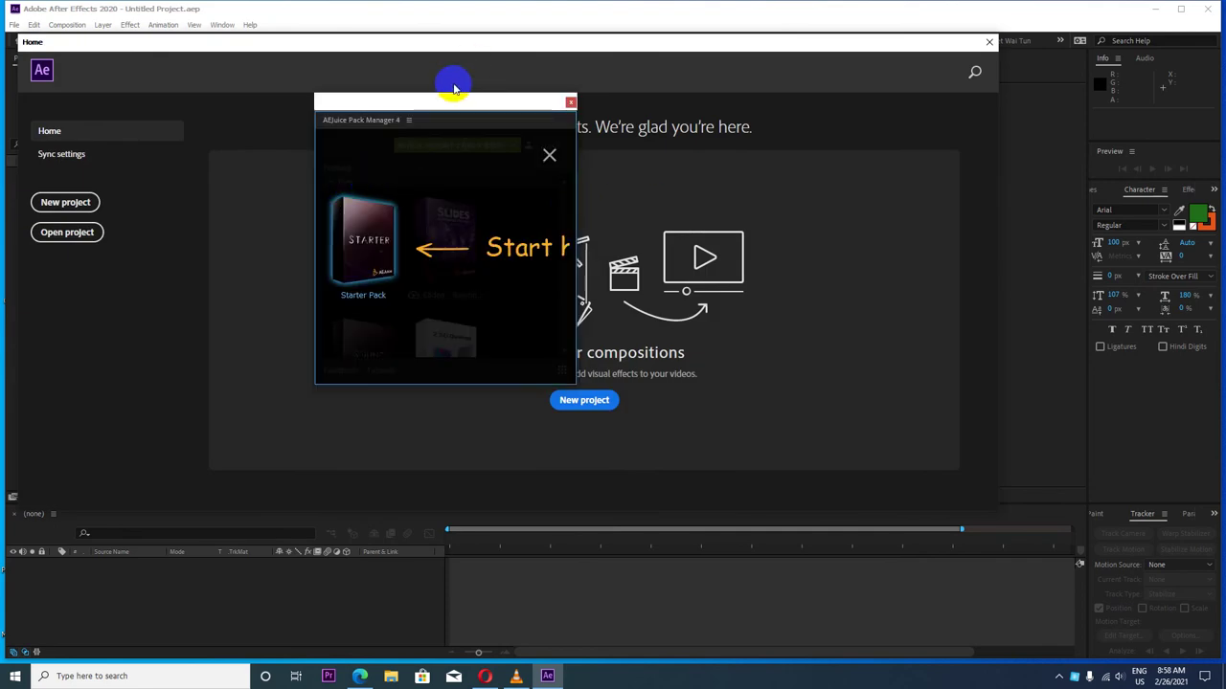
left_click_drag(441, 113, 354, 90)
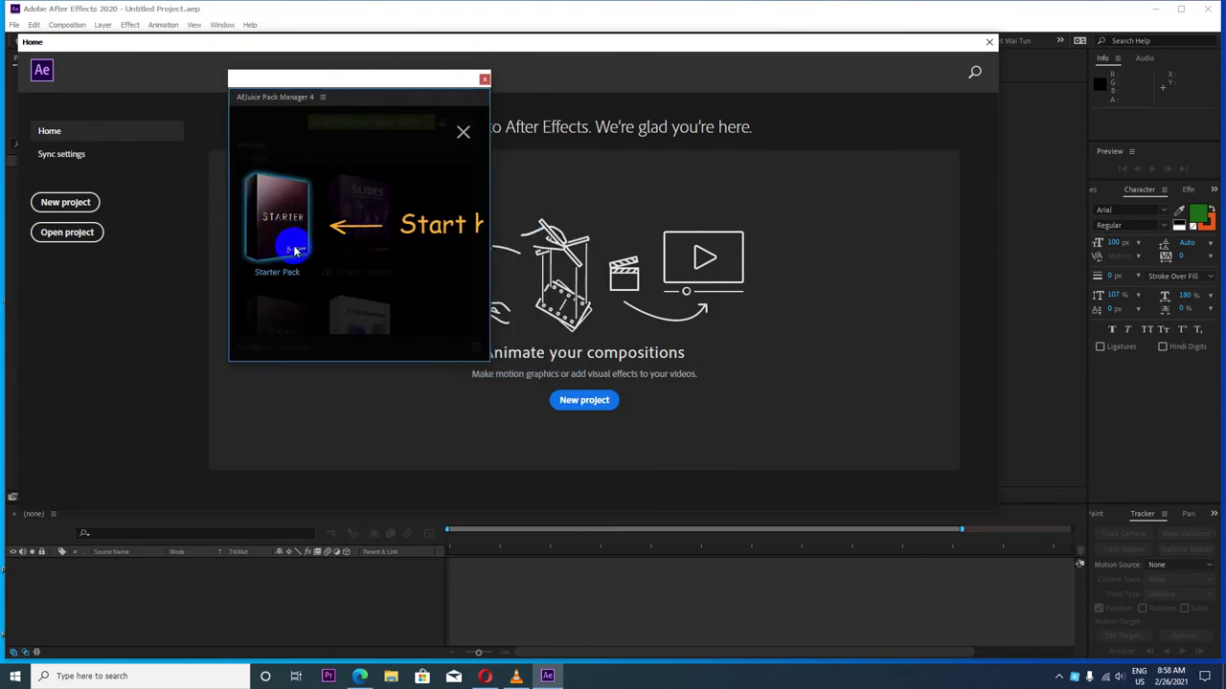
Step: Show the Starter Pack items in an enlarged panel and dismiss the import tutorial overlay
left_click(279, 221)
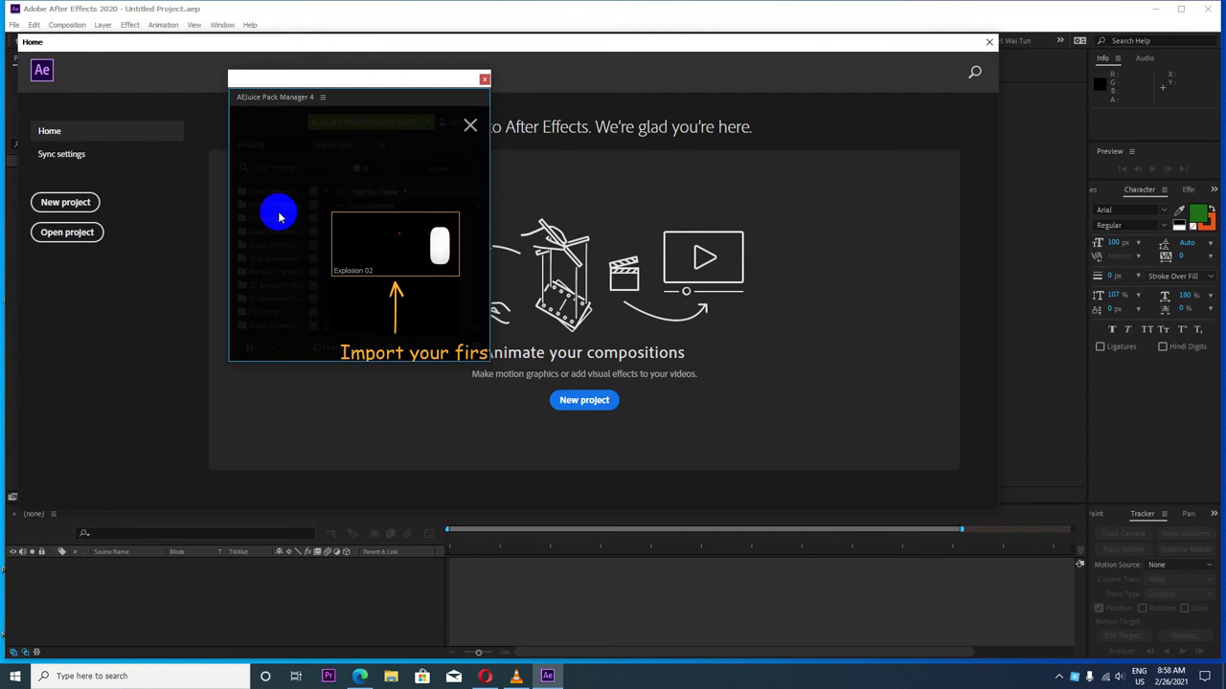
left_click_drag(375, 81, 932, 83)
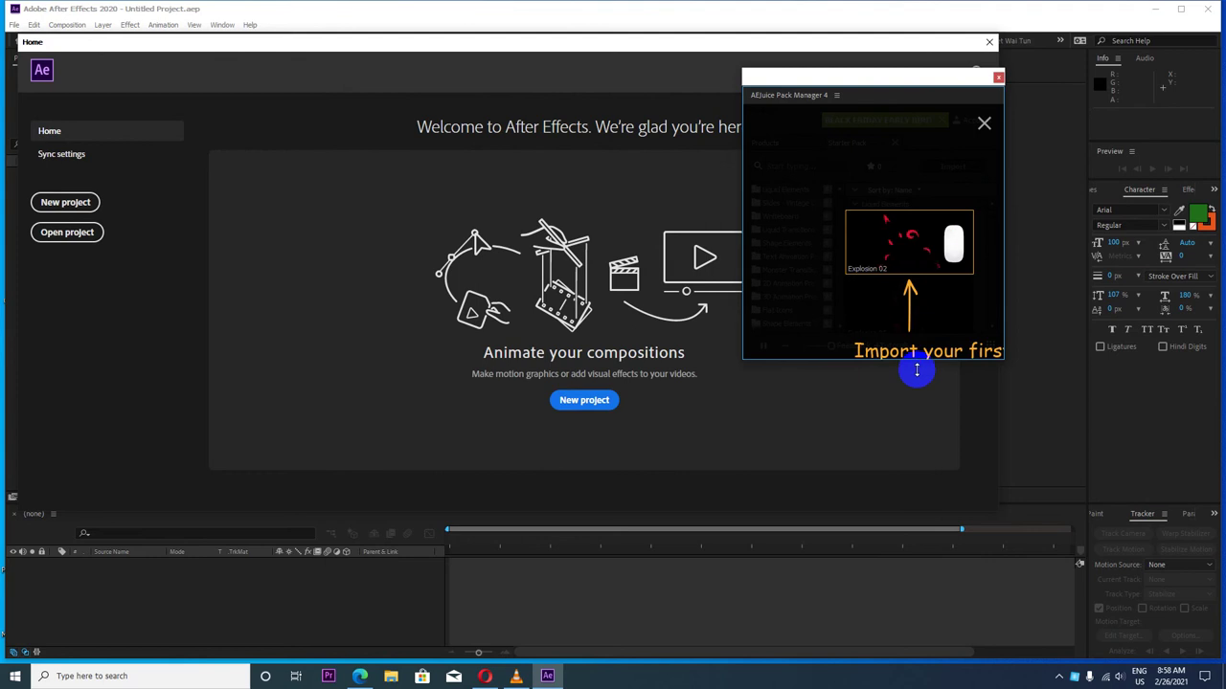
left_click_drag(916, 360, 936, 589)
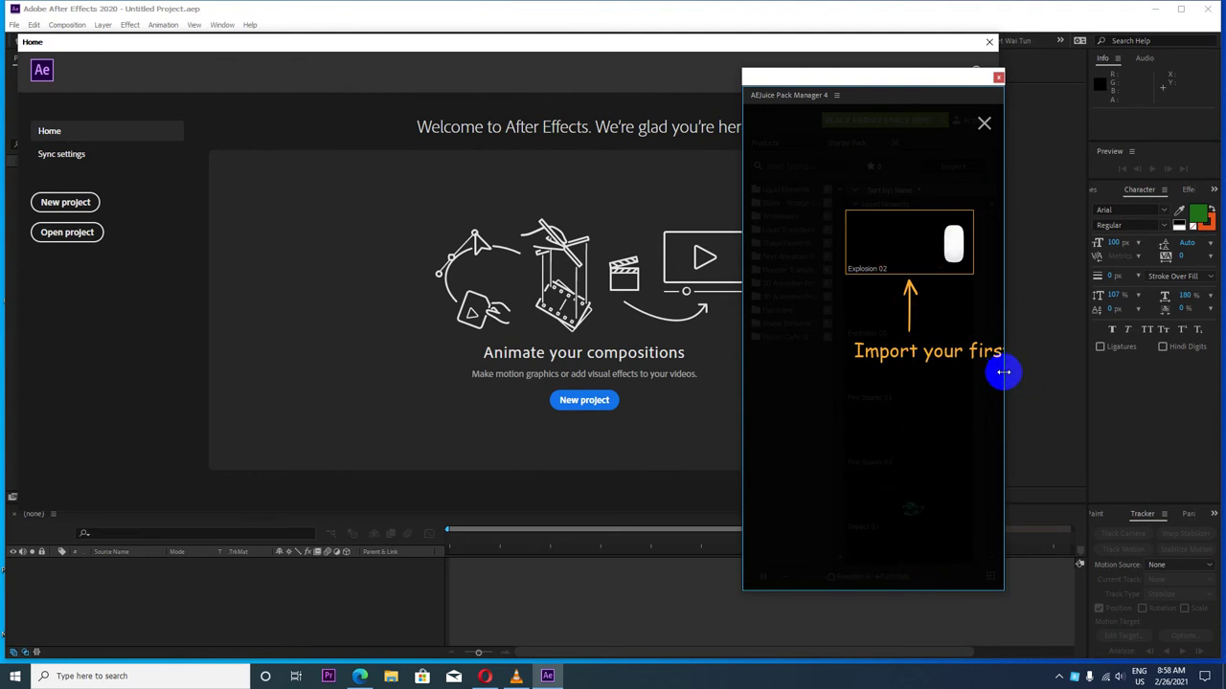
left_click_drag(1005, 372, 1138, 348)
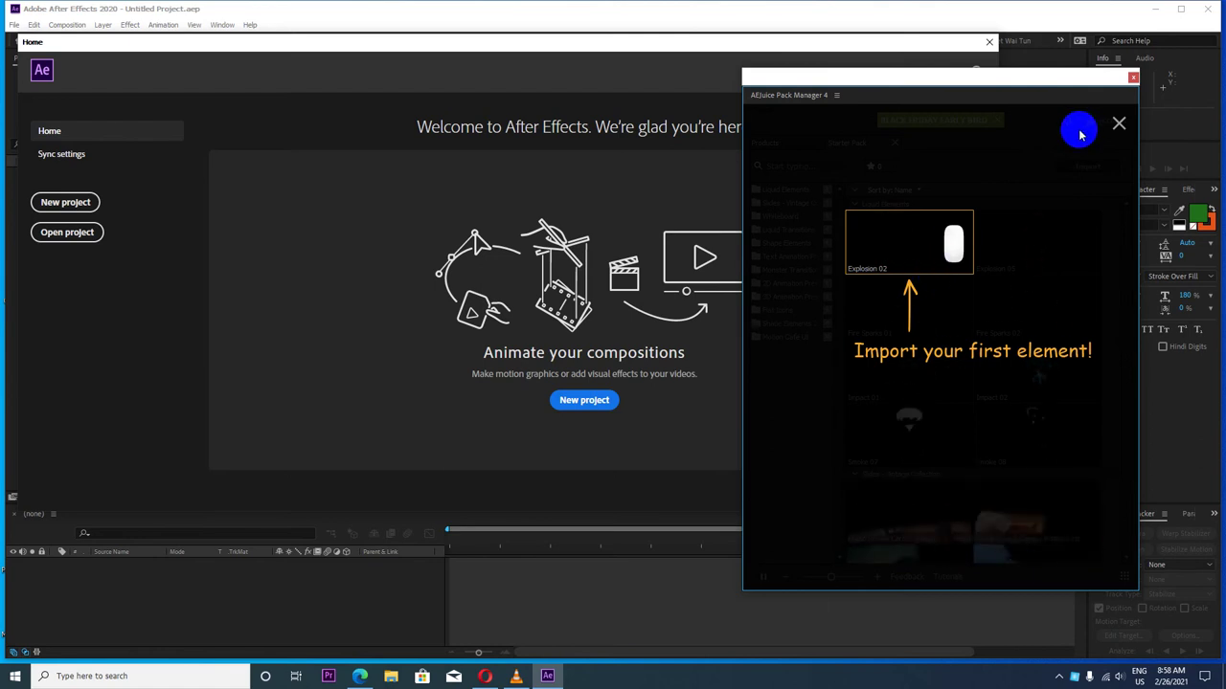
left_click(1117, 124)
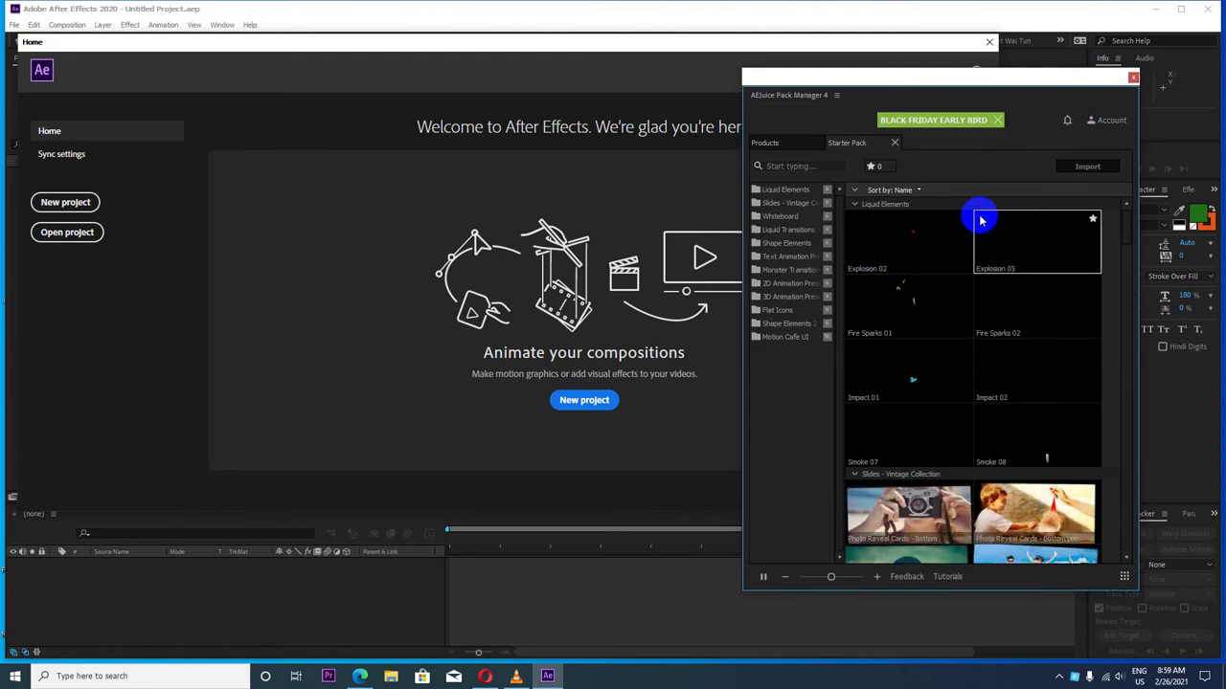
Step: Reposition the AEJuice Pack Manager, dismiss the Try It Free popup, and close both AEJuice windows
mouse_move(974, 77)
left_mouse_down()
mouse_move(304, 103)
mouse_move(990, 64)
left_mouse_up()
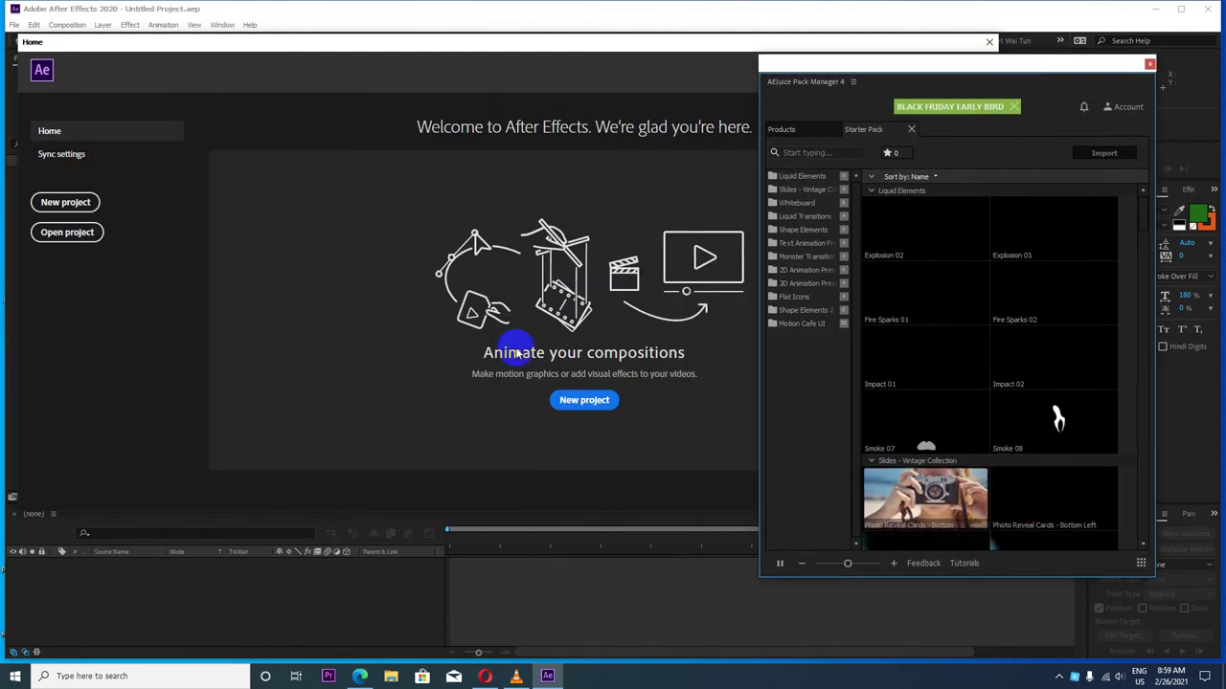
left_click_drag(1101, 66, 872, 73)
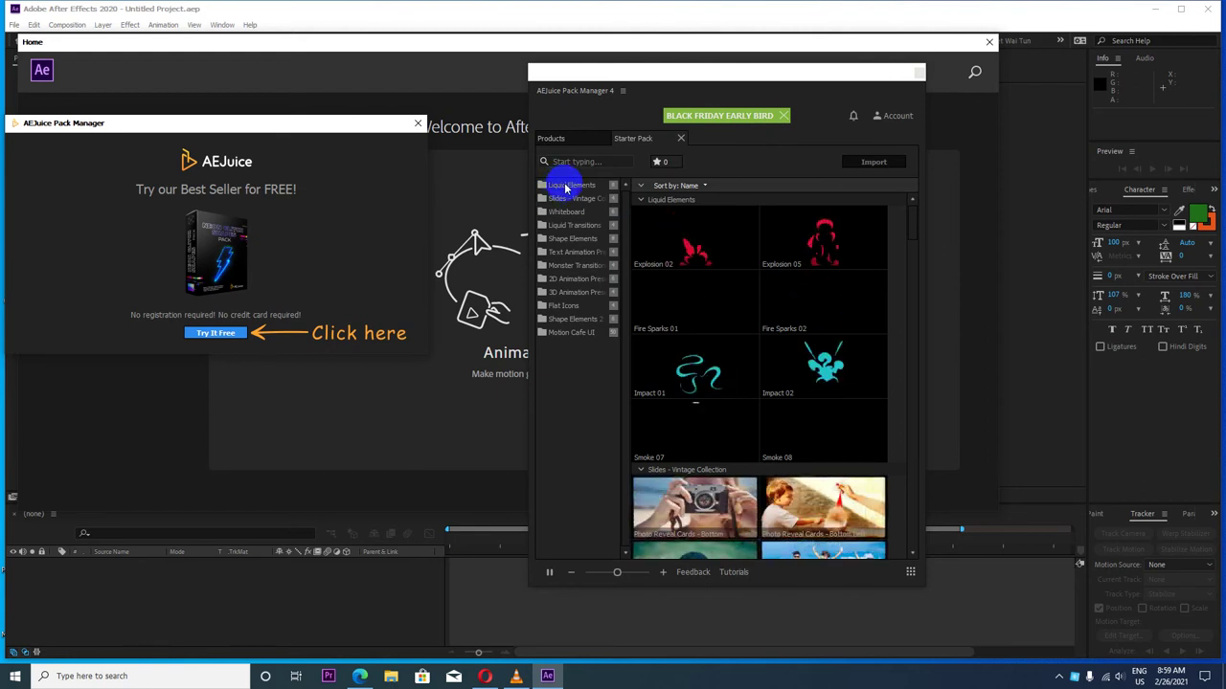
left_click(581, 136)
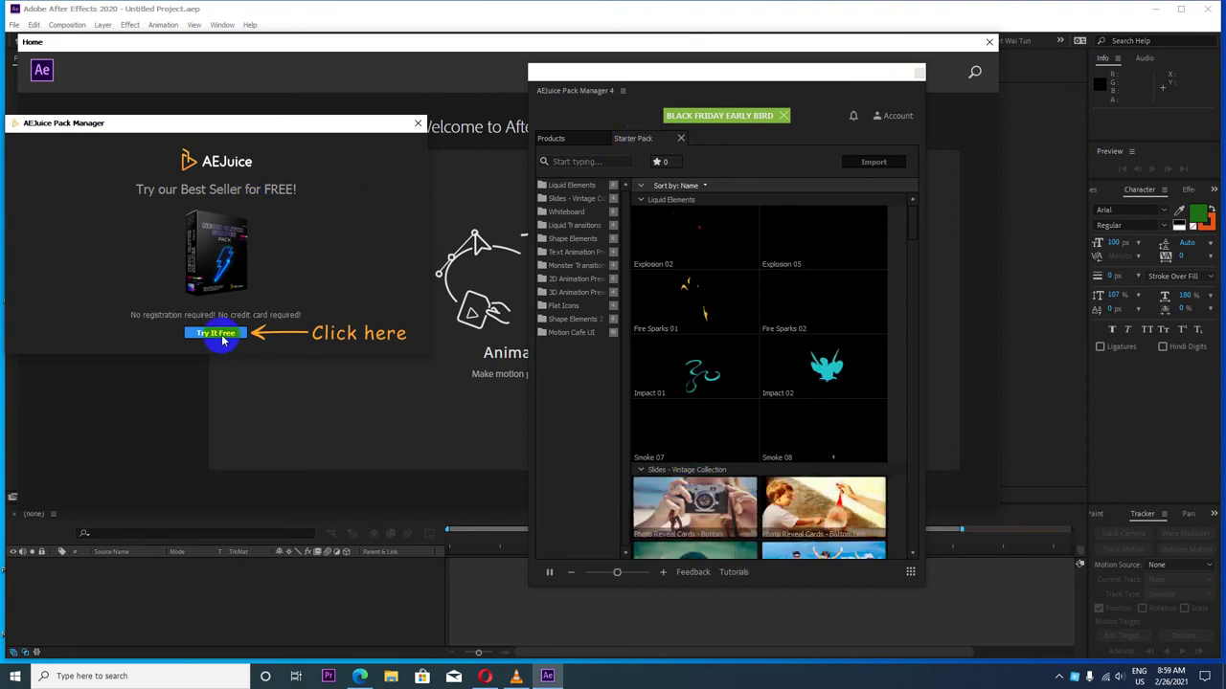
left_click(597, 84)
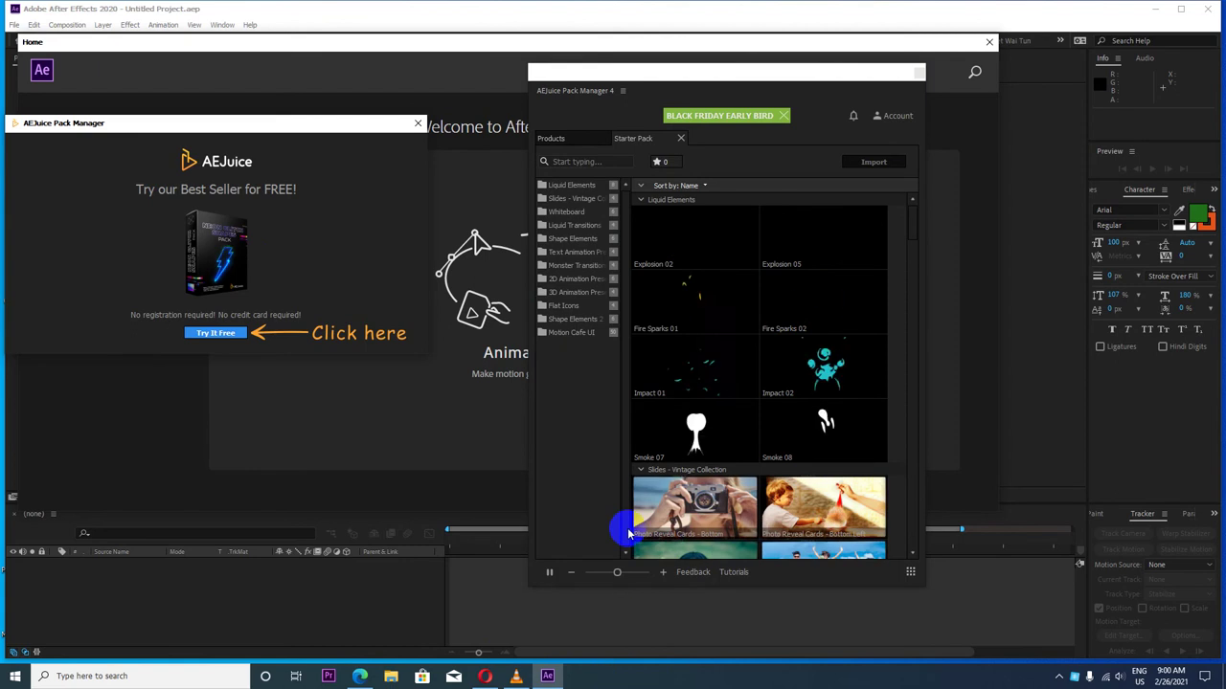
mouse_move(771, 72)
left_mouse_down()
mouse_move(797, 72)
mouse_move(677, 72)
left_mouse_up()
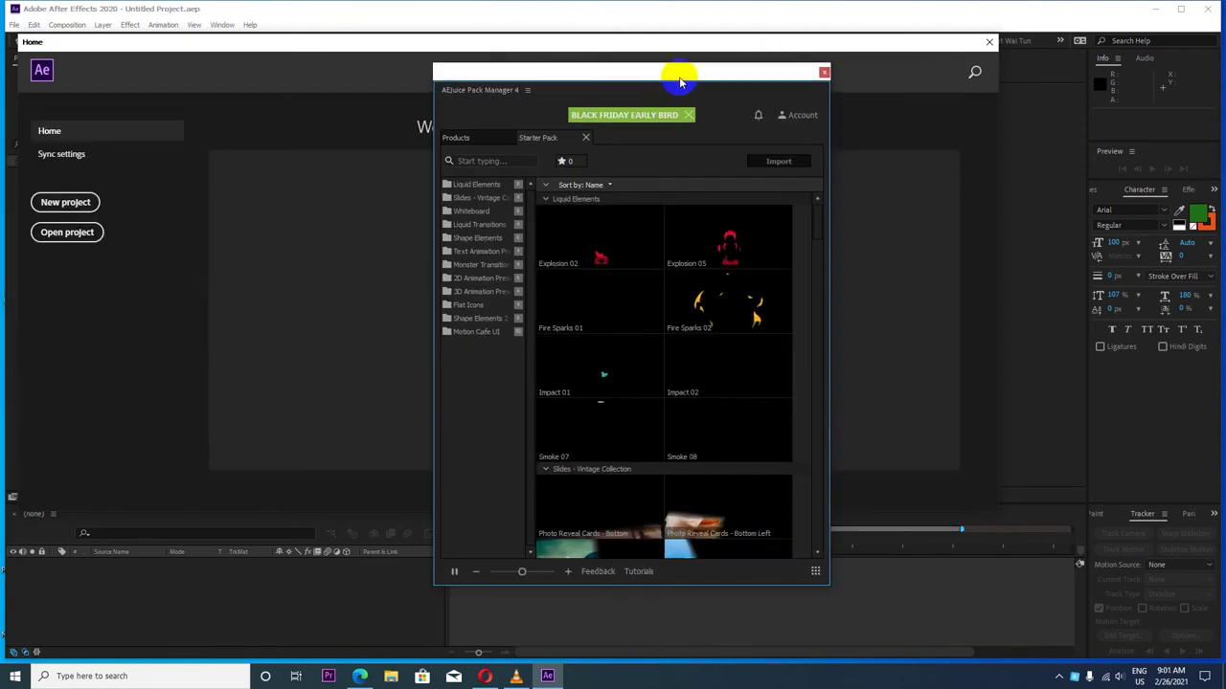
left_click(820, 71)
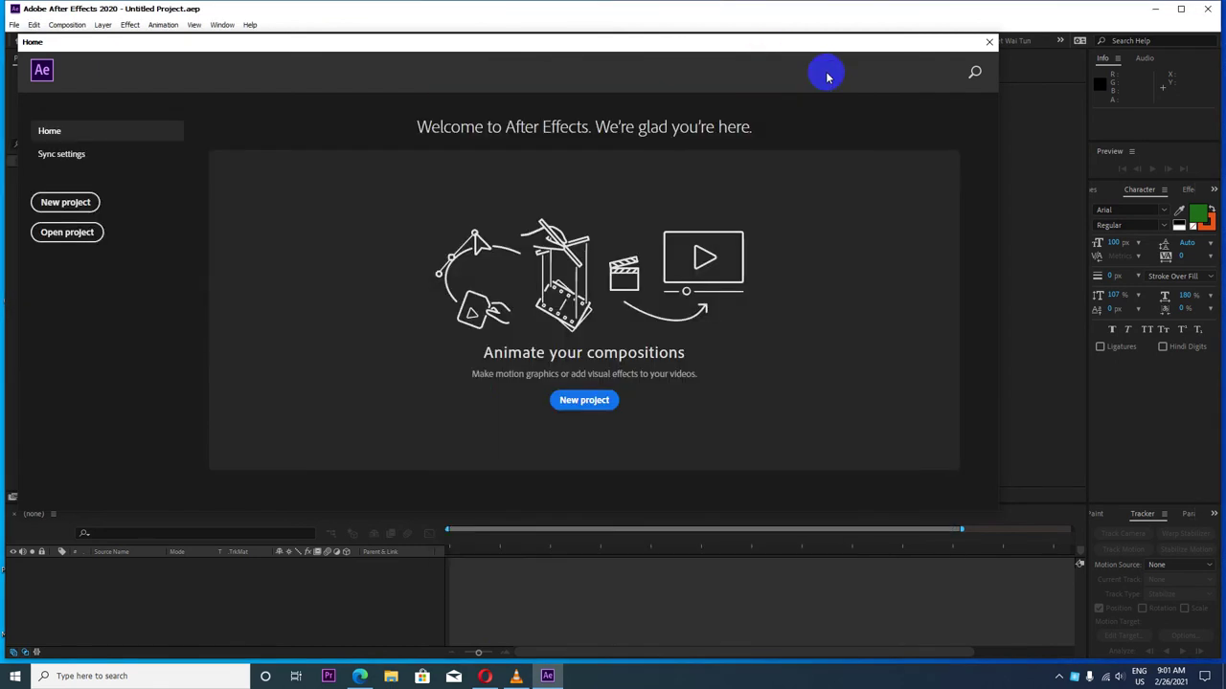
Step: Create a new project with a 1920×1080, 10-second composition named 'Ae Juice Plugins'
left_click(69, 202)
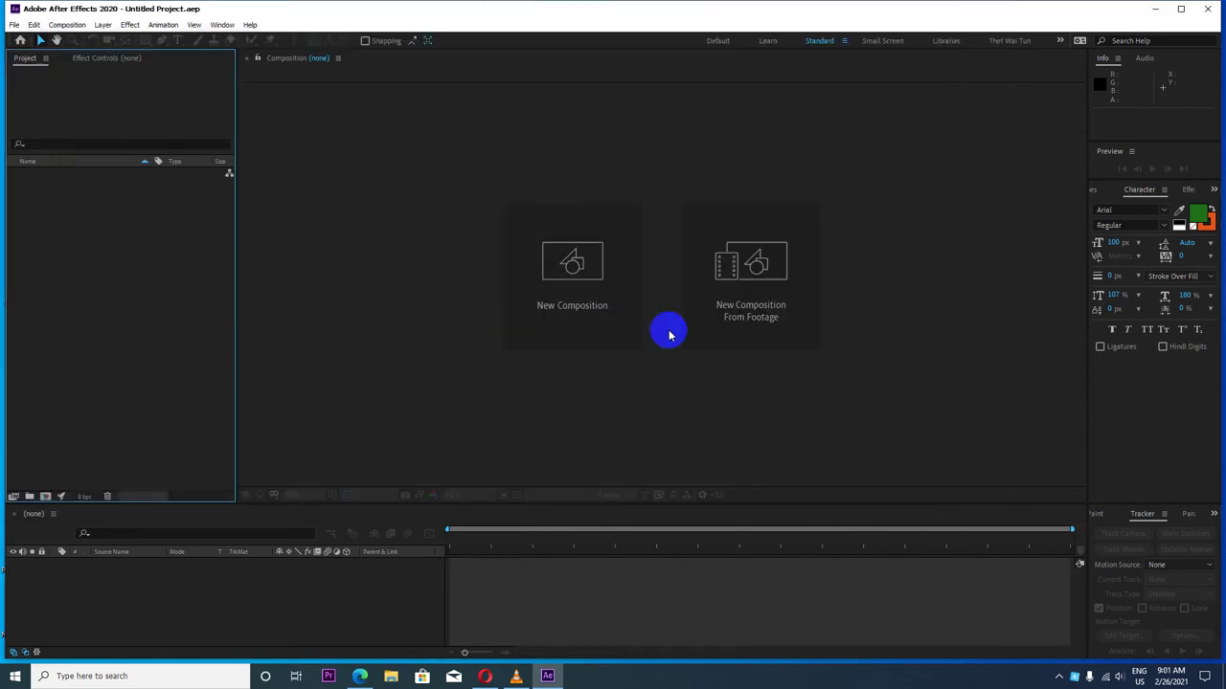
left_click(574, 288)
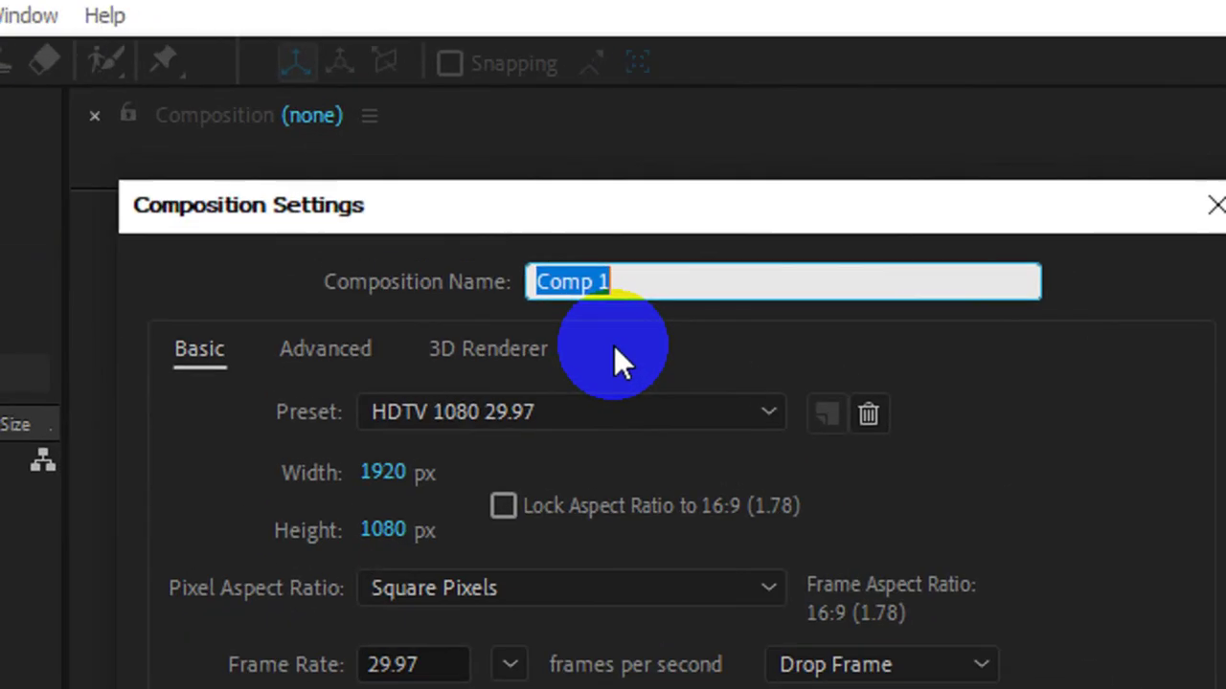
type("Ae Juice")
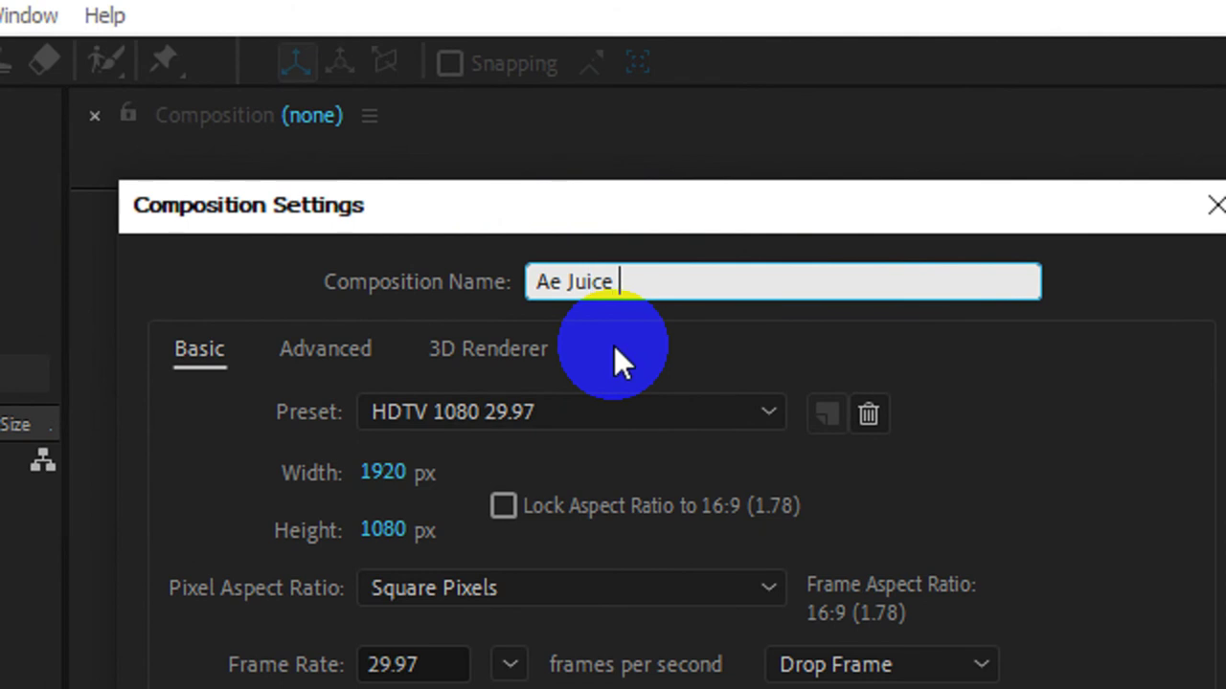
type(" {")
key("BackSpace")
type("Pl")
type("ugins")
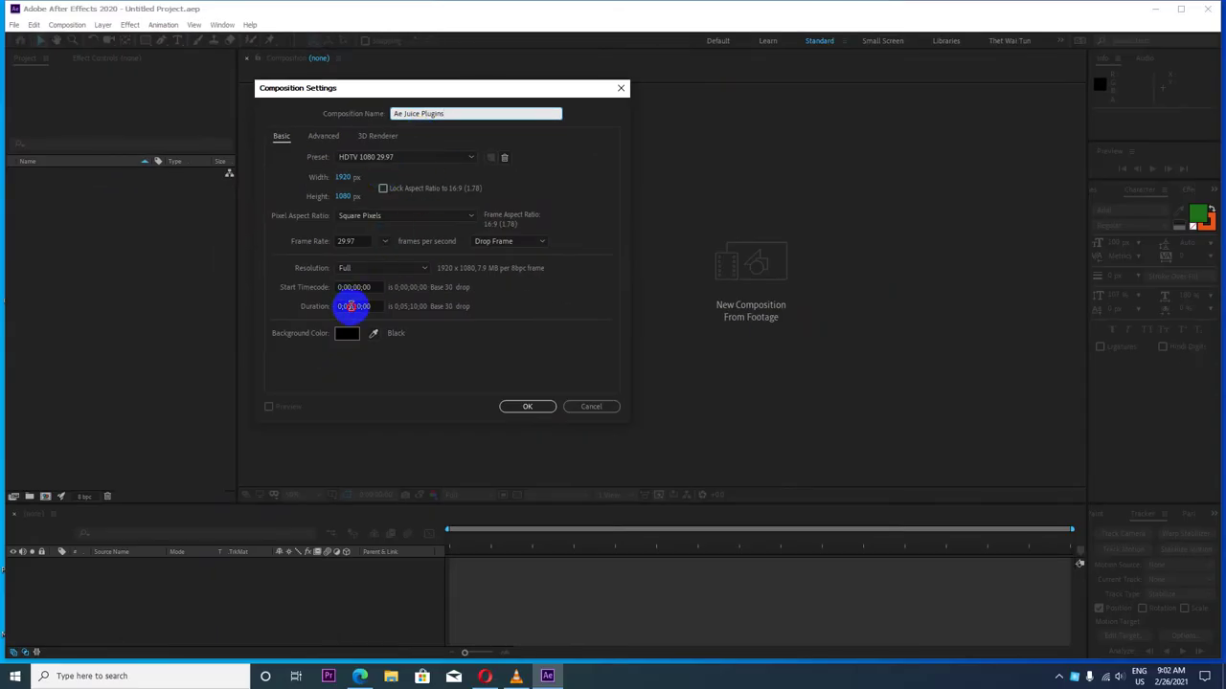
left_click(351, 306)
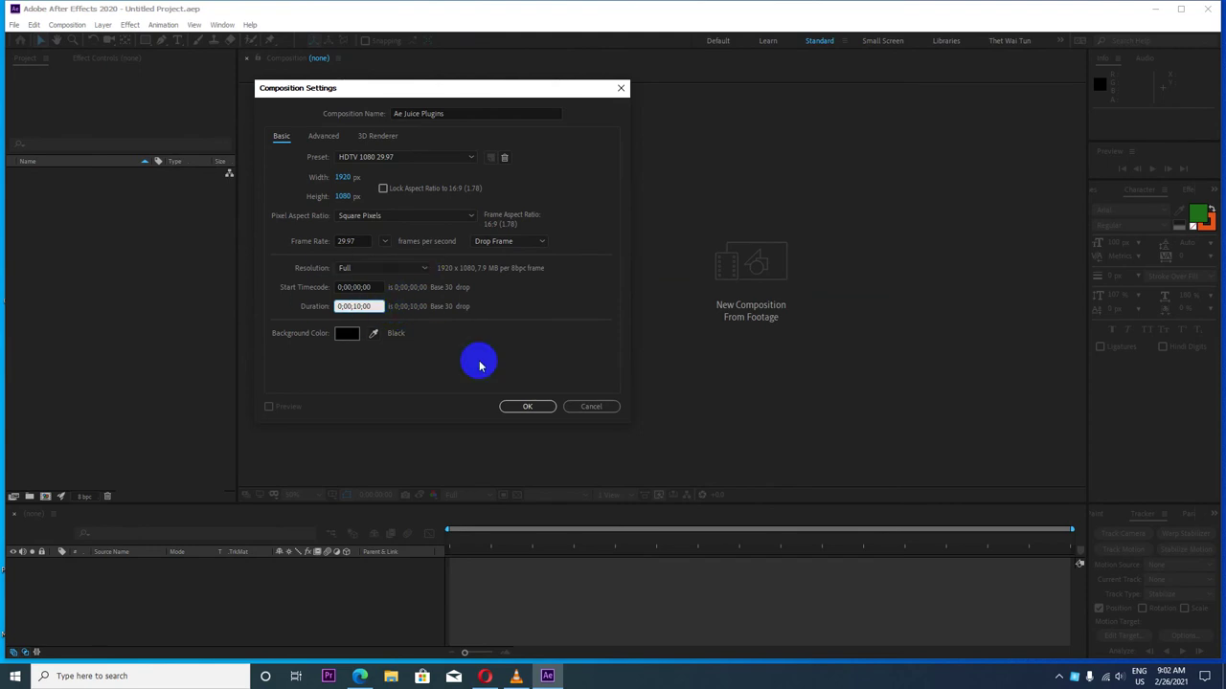
left_click(538, 411)
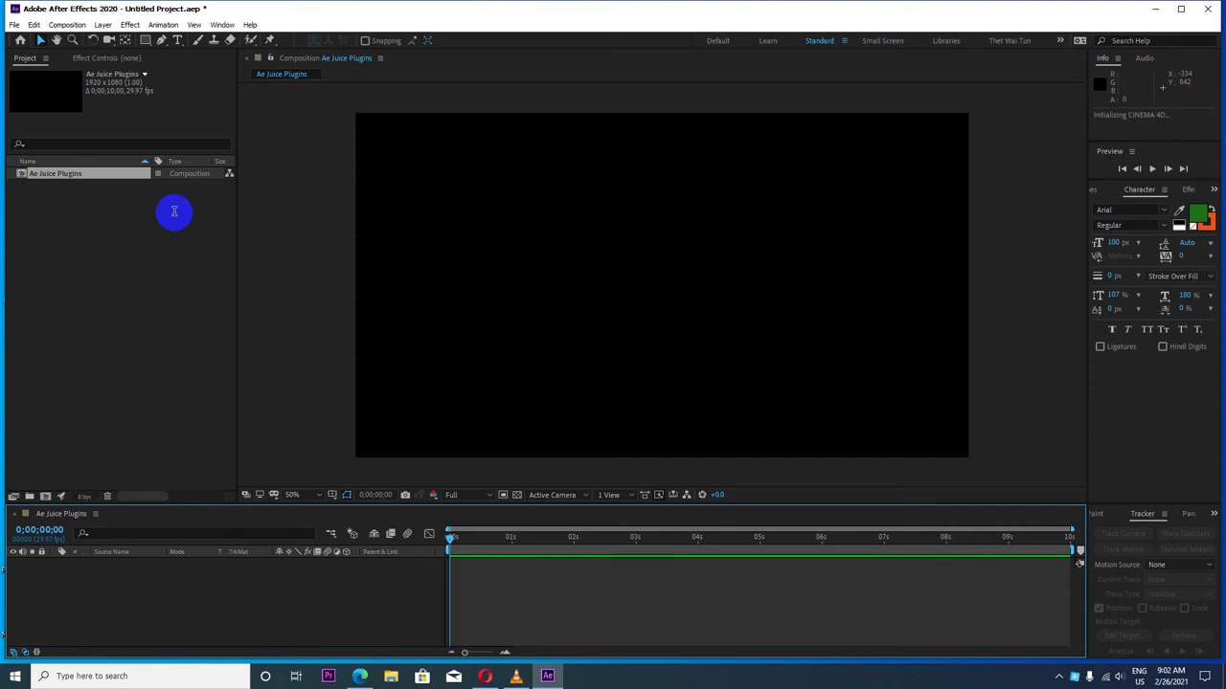
Step: Add a dark grey 1920×1080 solid named Free Ae Juice to the Ae Juice Plugins comp
left_click(131, 25)
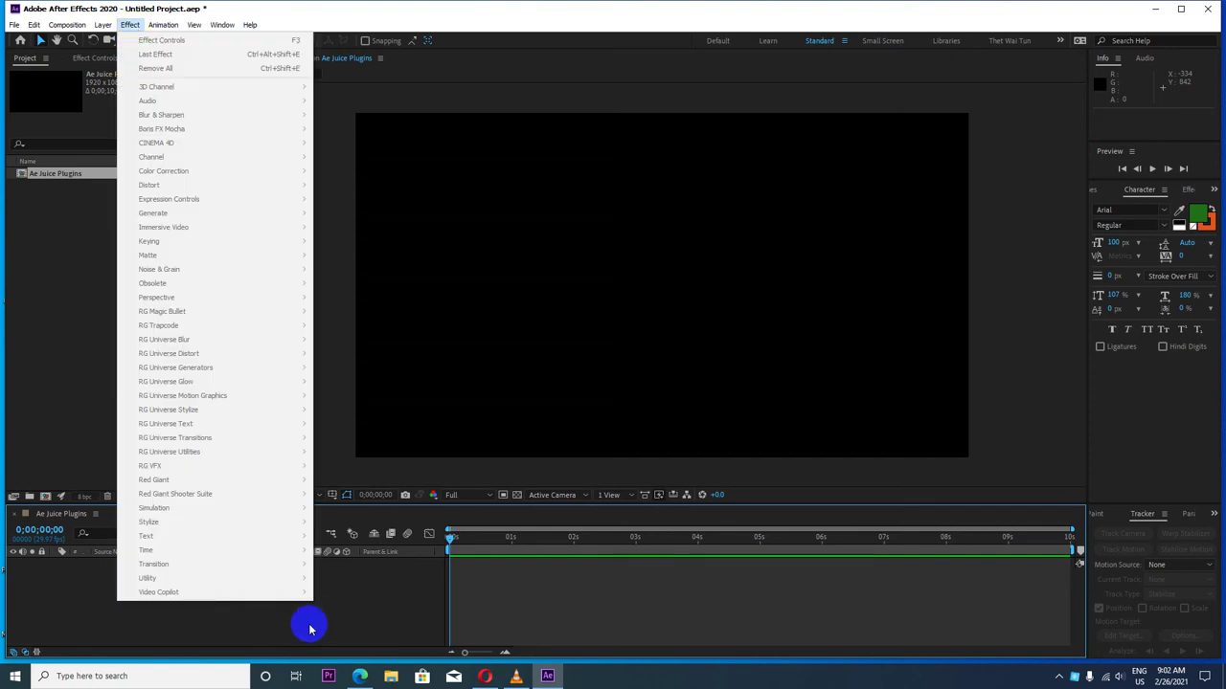
left_click(250, 623)
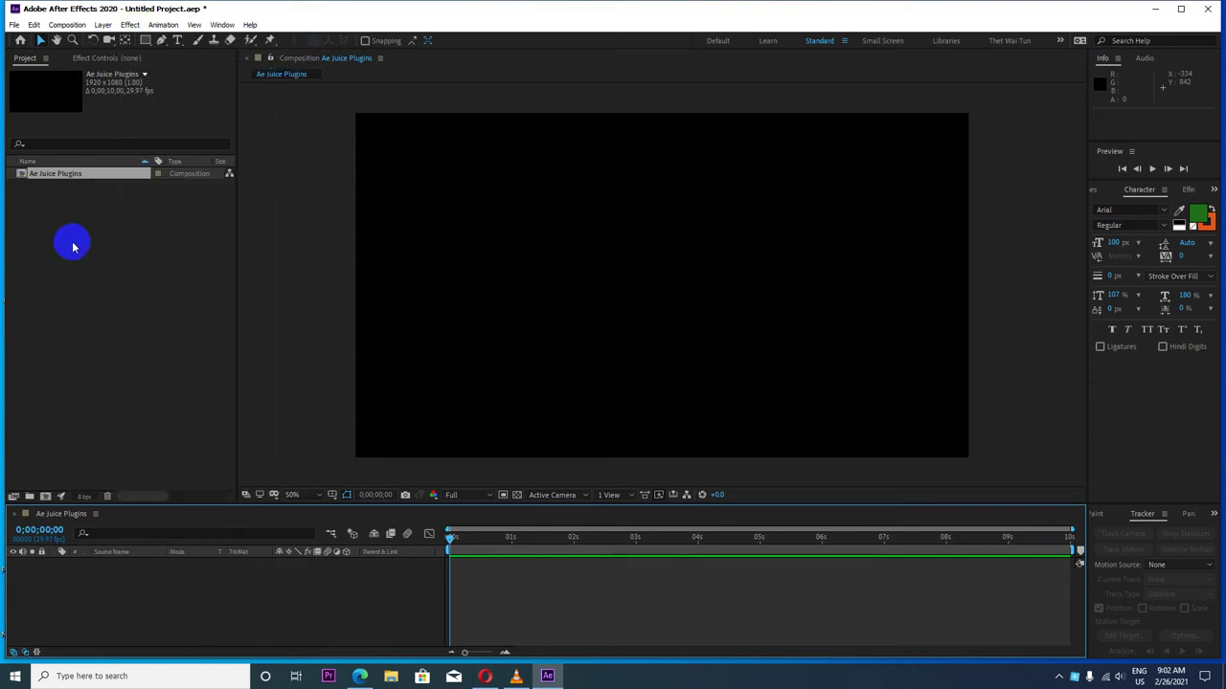
right_click(196, 578)
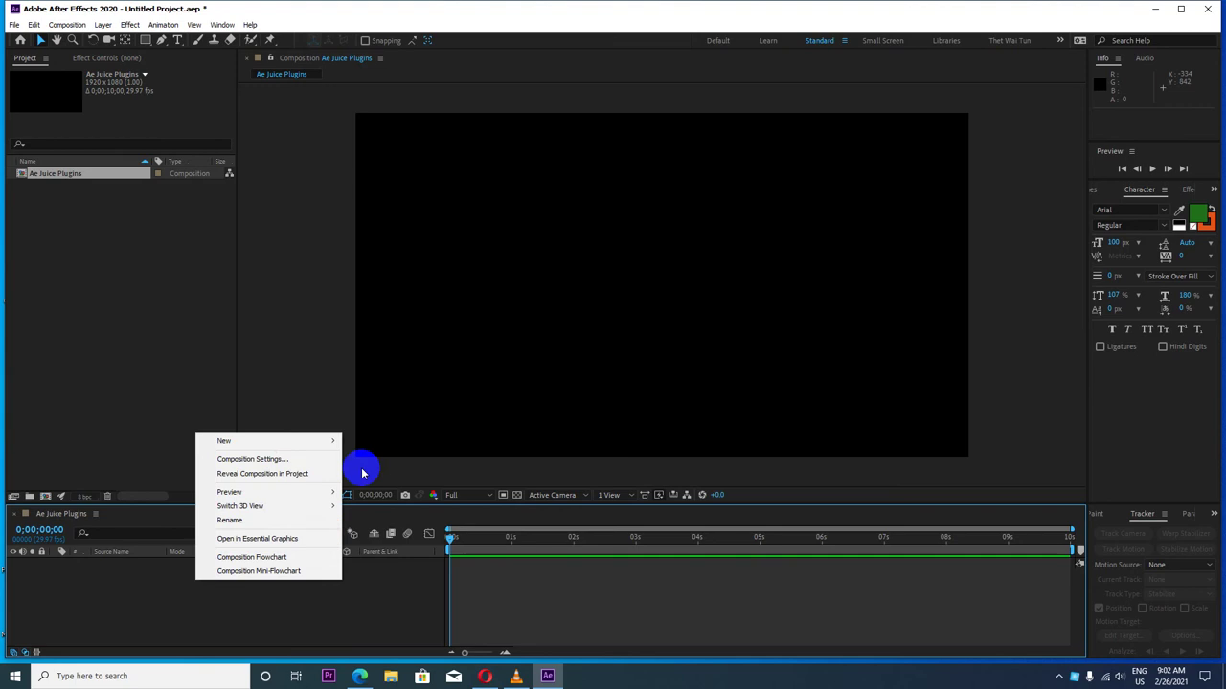
mouse_move(298, 444)
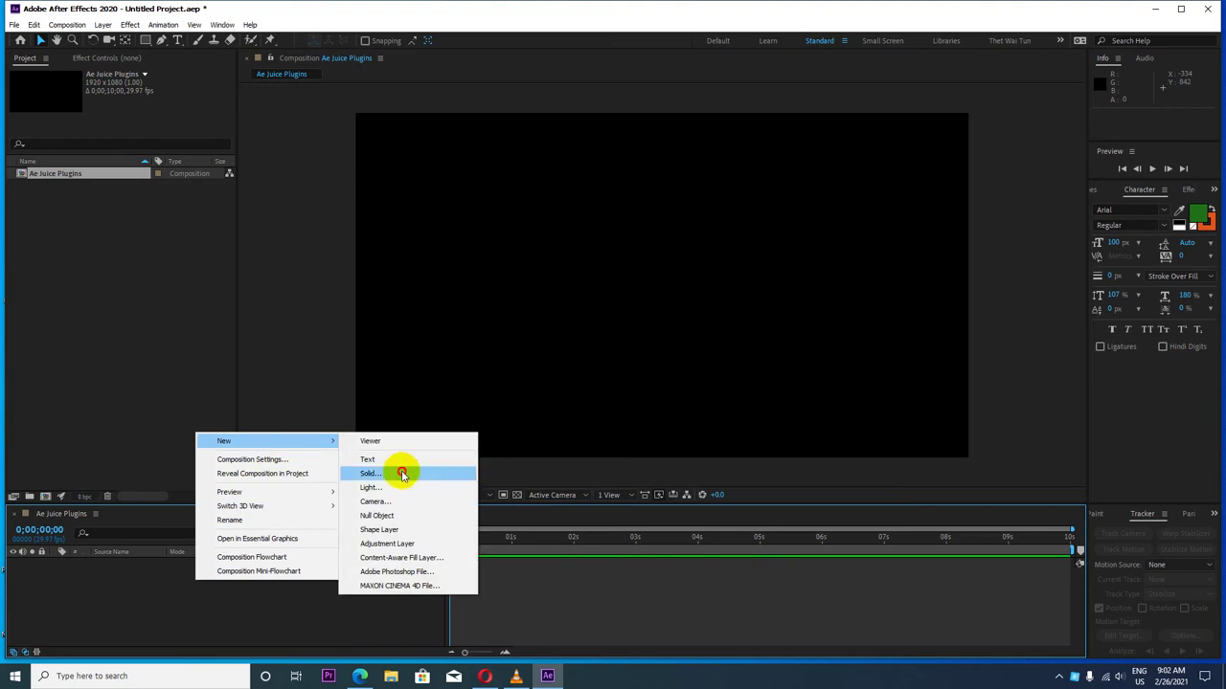
left_click(402, 475)
type("Free Ae Juice")
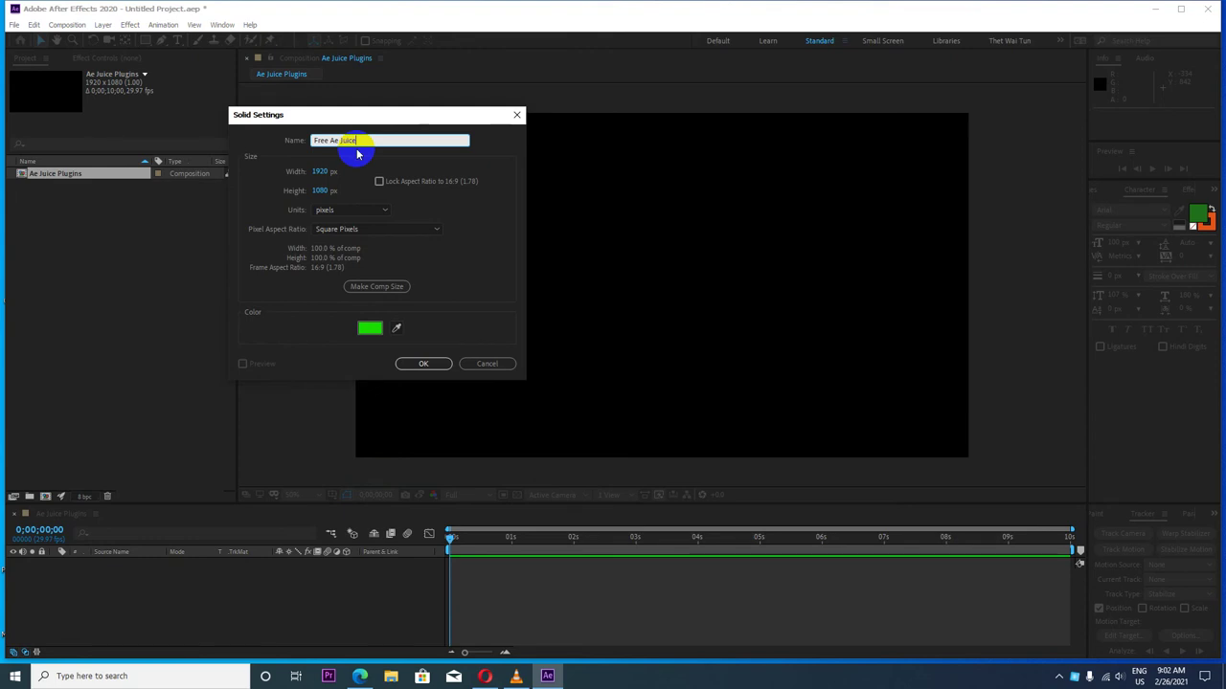
left_click(370, 329)
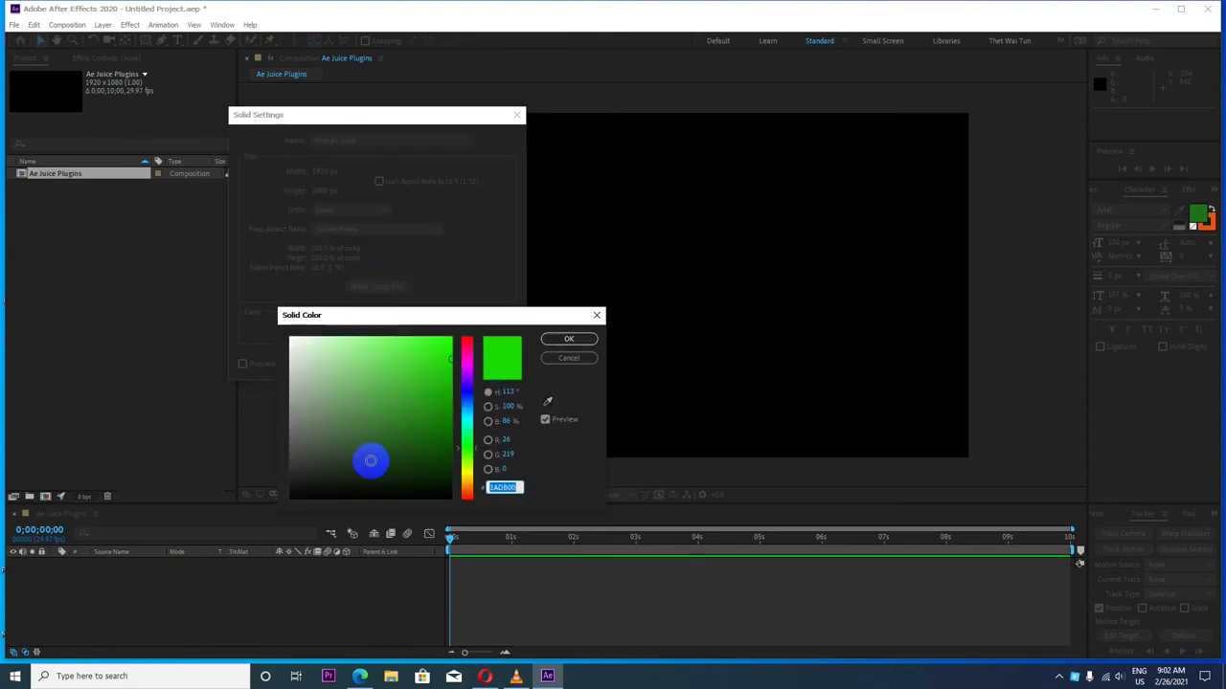
left_click(569, 339)
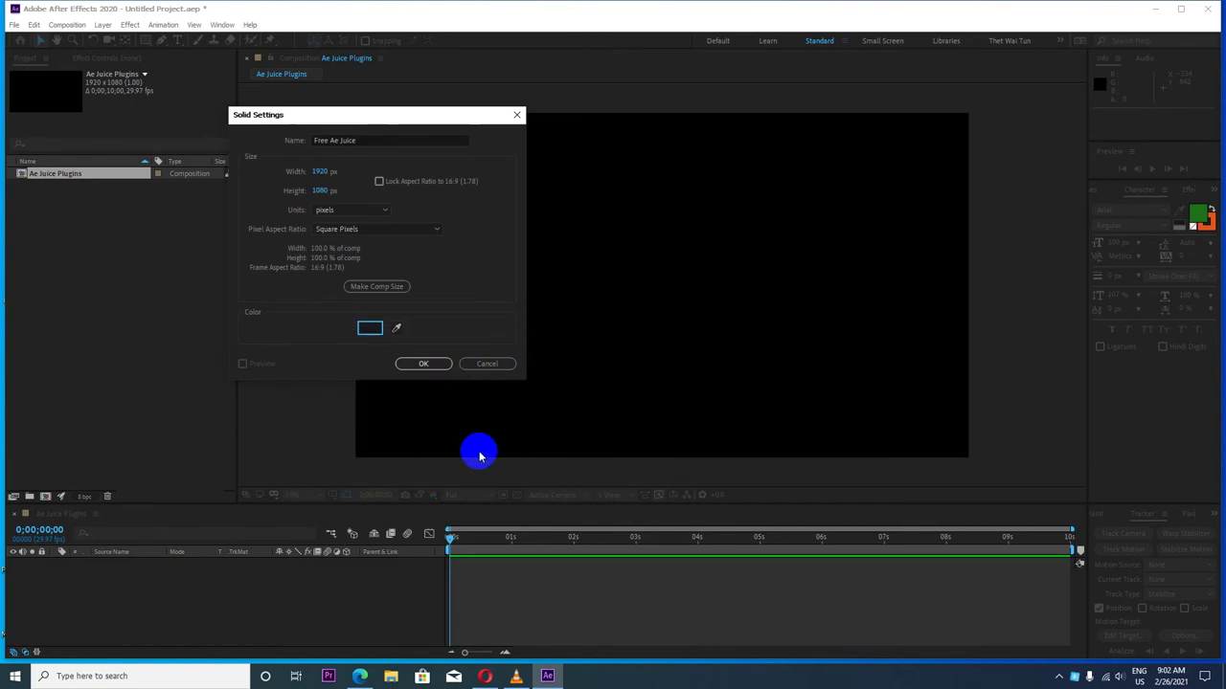
left_click(430, 364)
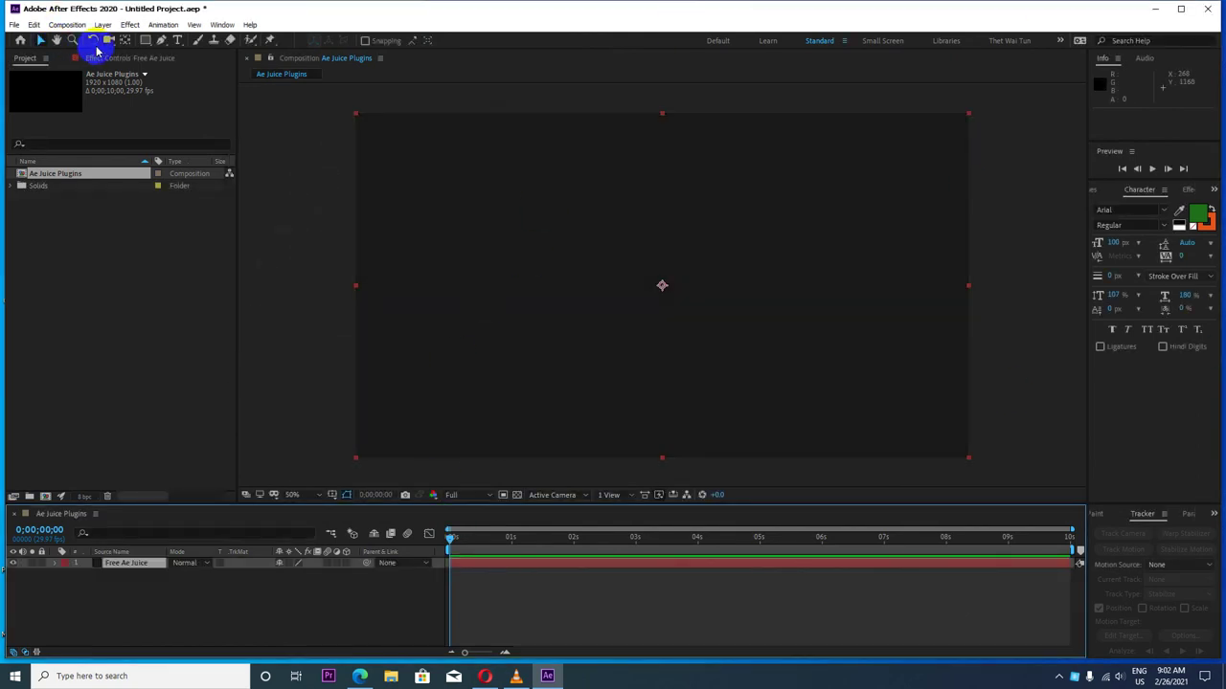
Step: Browse the Effect and Composition menus, then show the Window menu's installed AEJuice extensions
left_click(131, 25)
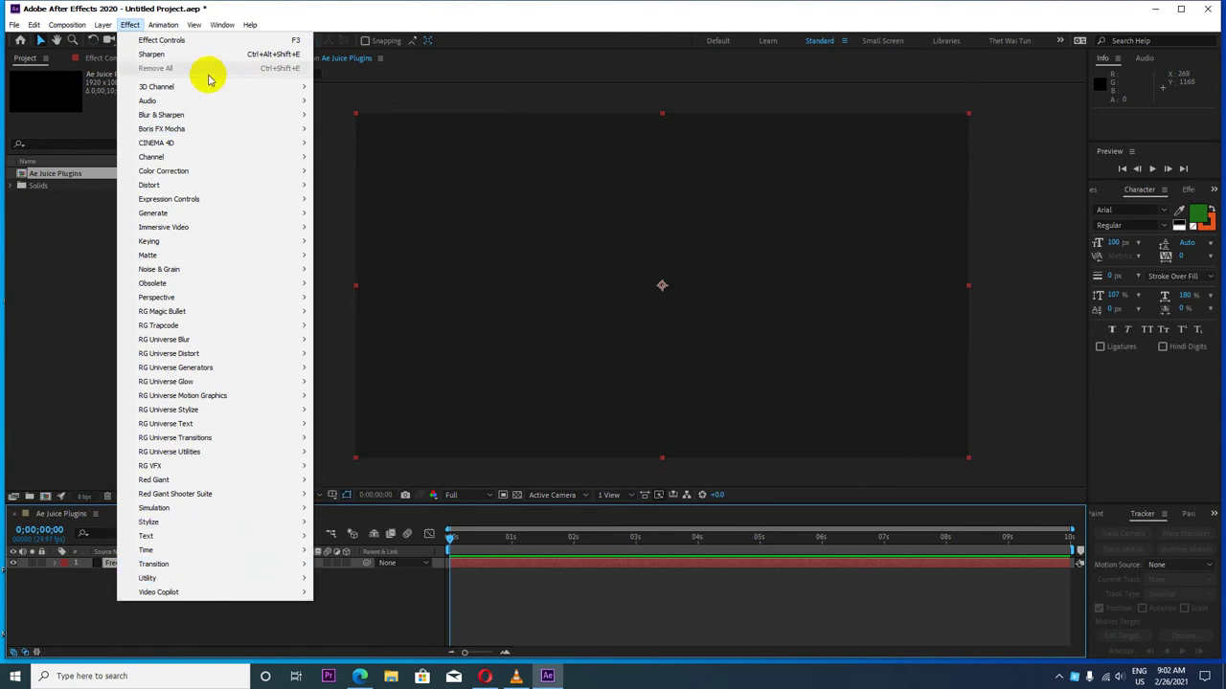
mouse_move(67, 26)
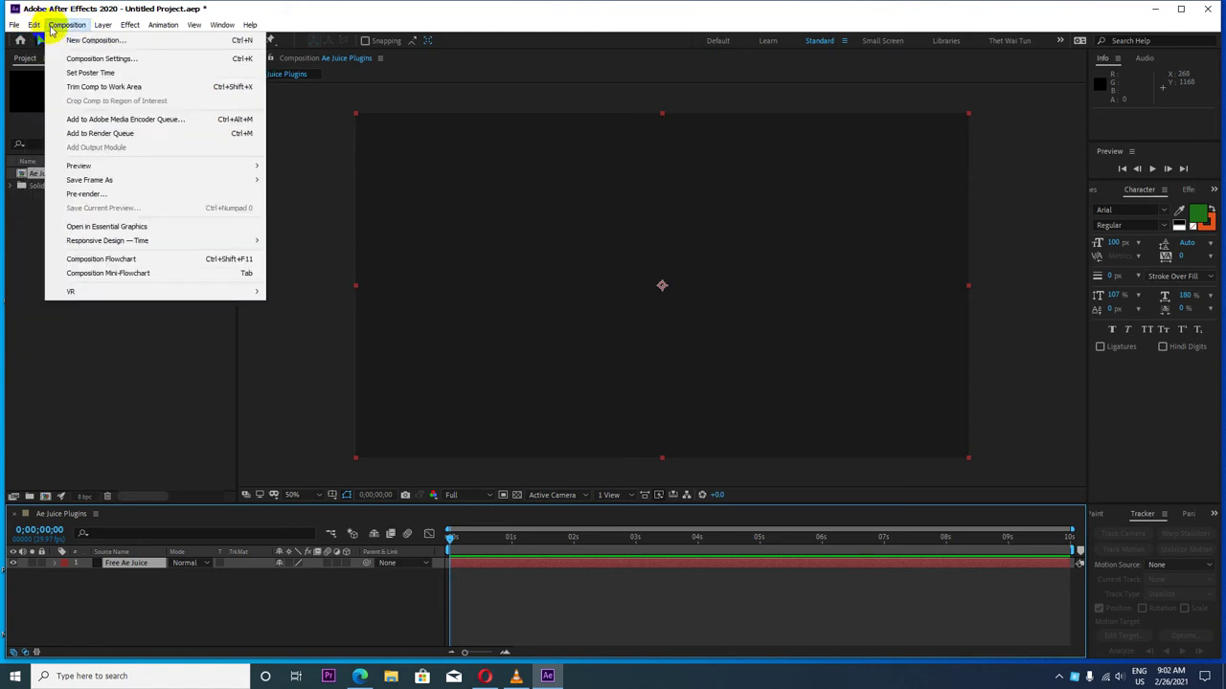
left_click(329, 115)
left_click(378, 60)
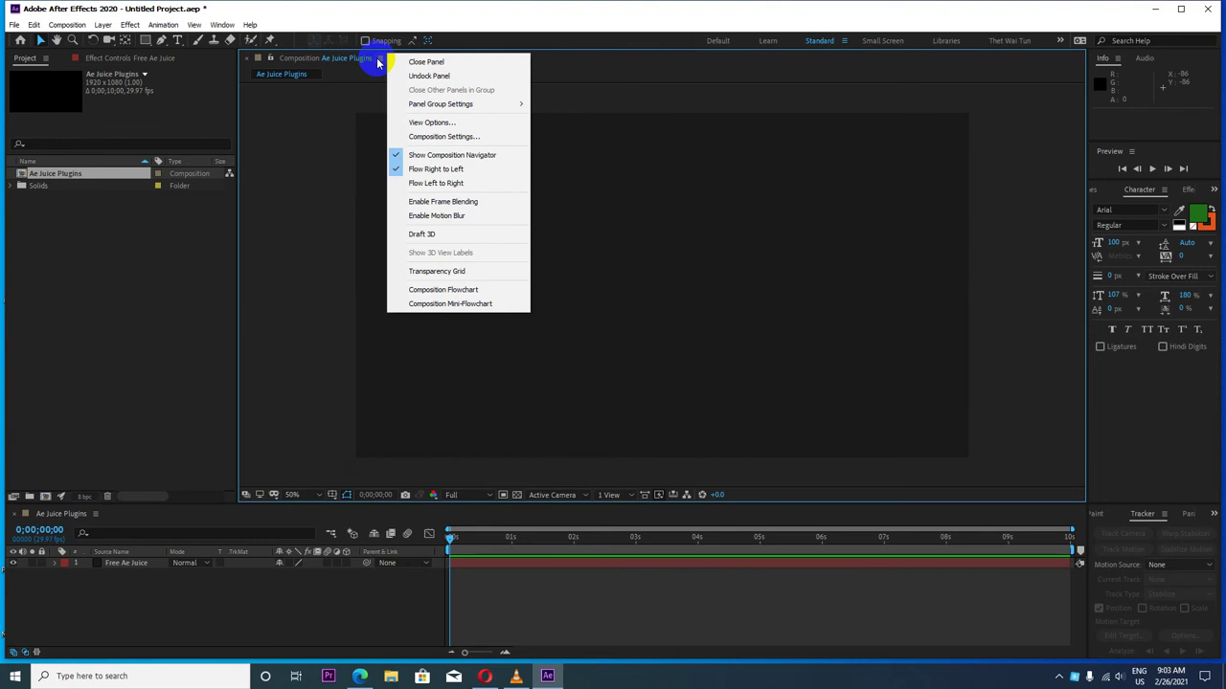
left_click(222, 24)
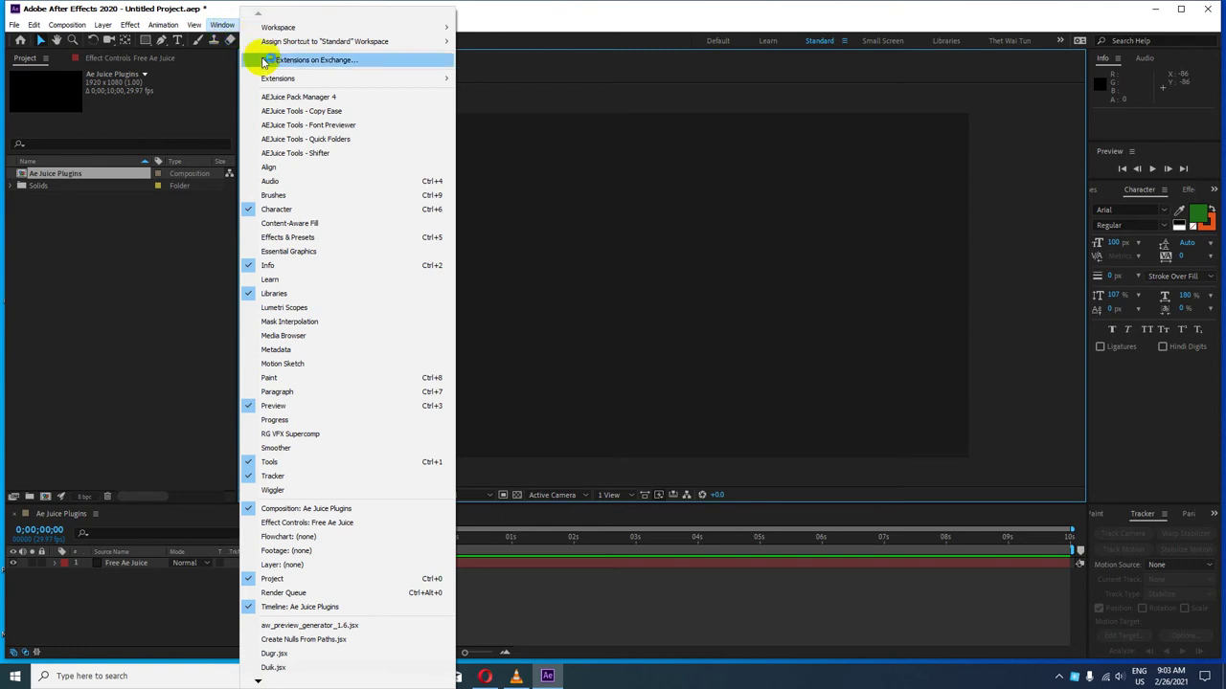
left_click(287, 77)
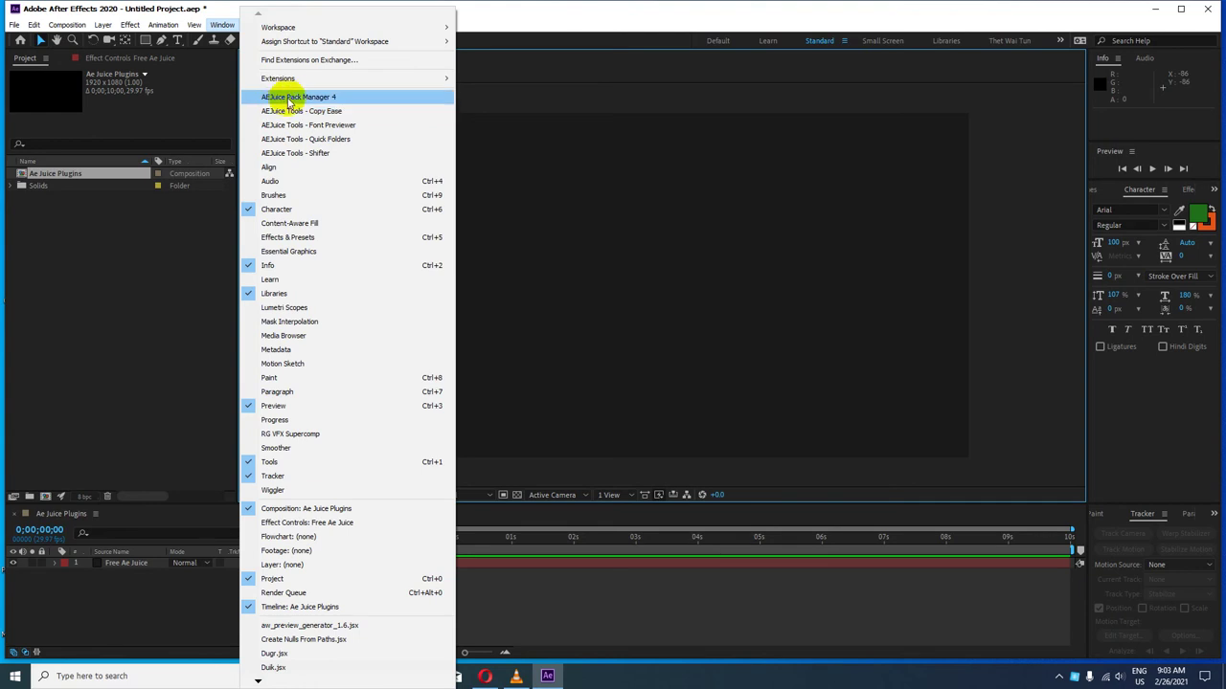
Step: Open AEJuice Pack Manager 4, dock it on the right, and show its Products catalogue
left_click(303, 98)
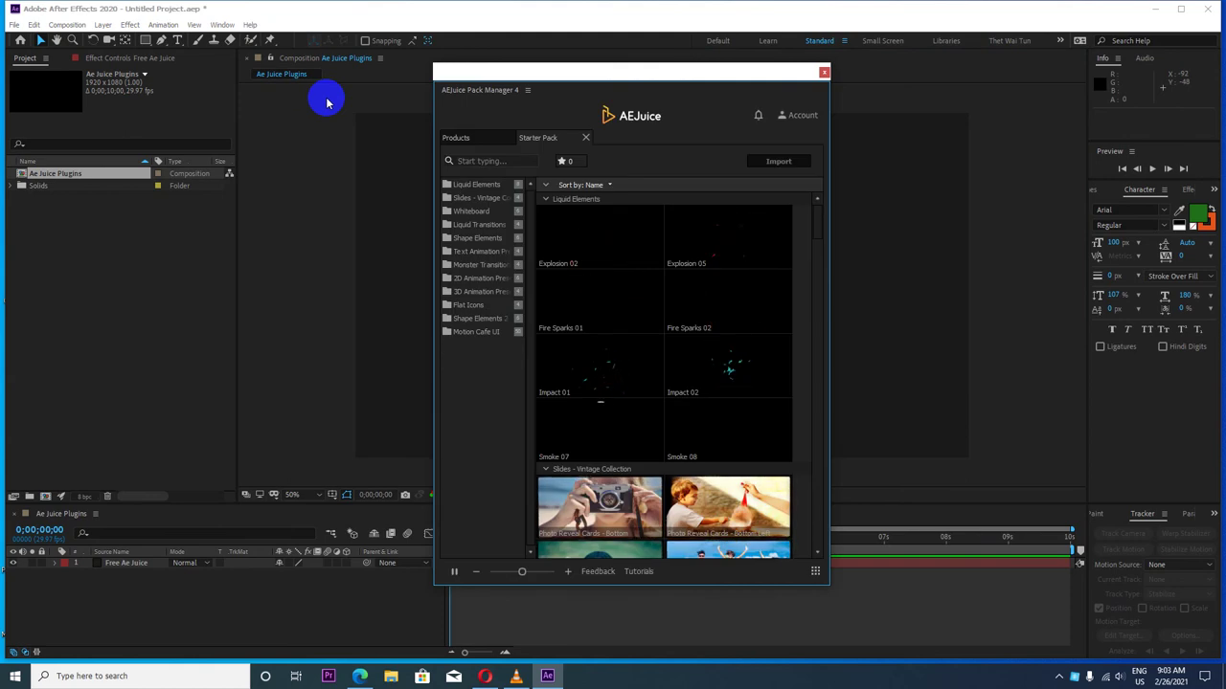
left_click_drag(650, 97, 1017, 60)
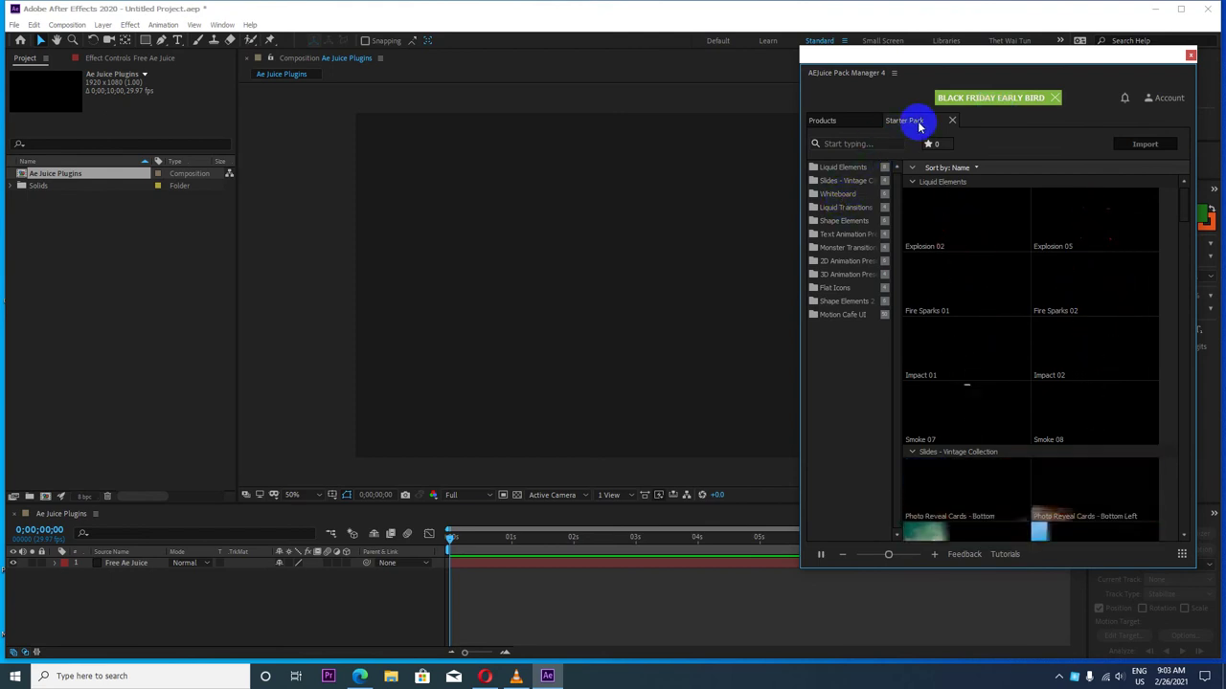
left_click(842, 122)
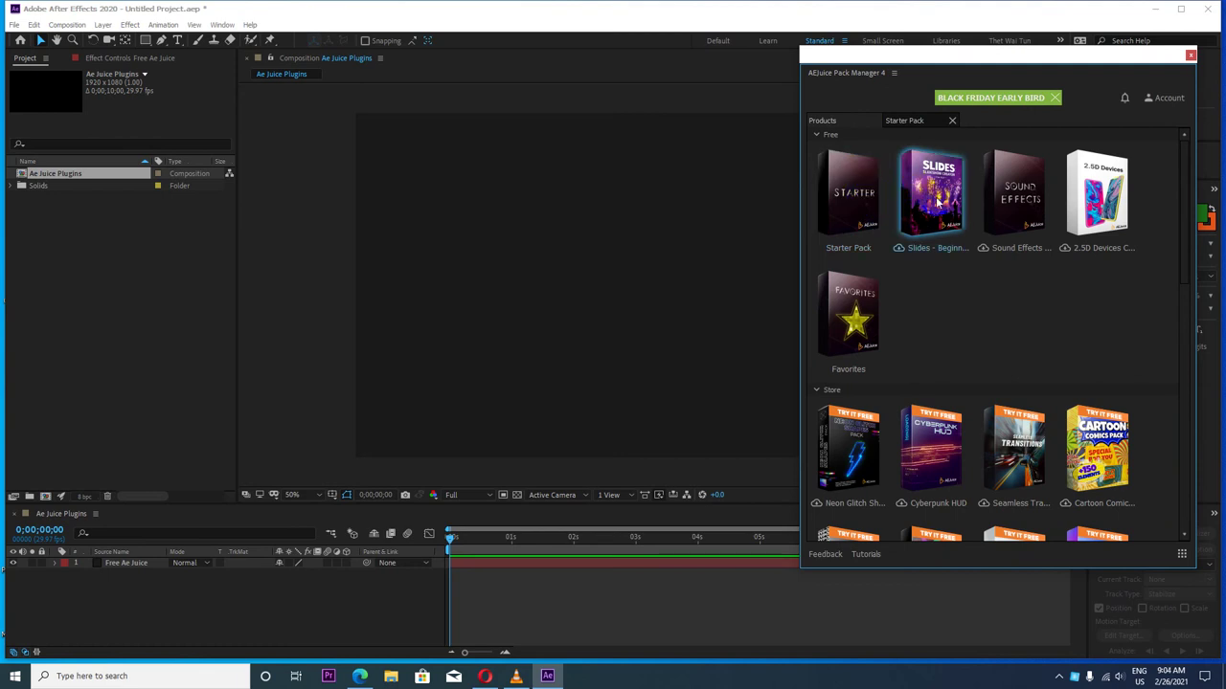
Step: Start downloading the Text Animation and YouTube Pack store packs from the Products grid
left_click(1007, 215)
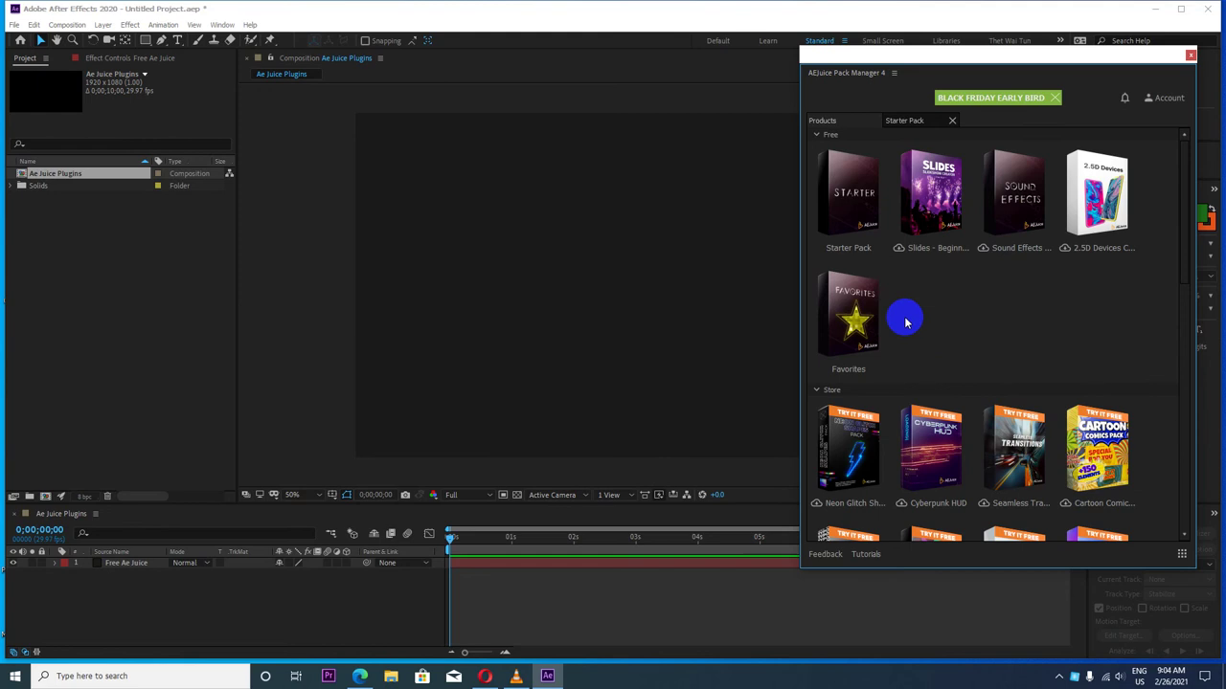
scroll(976, 342, "down", 2)
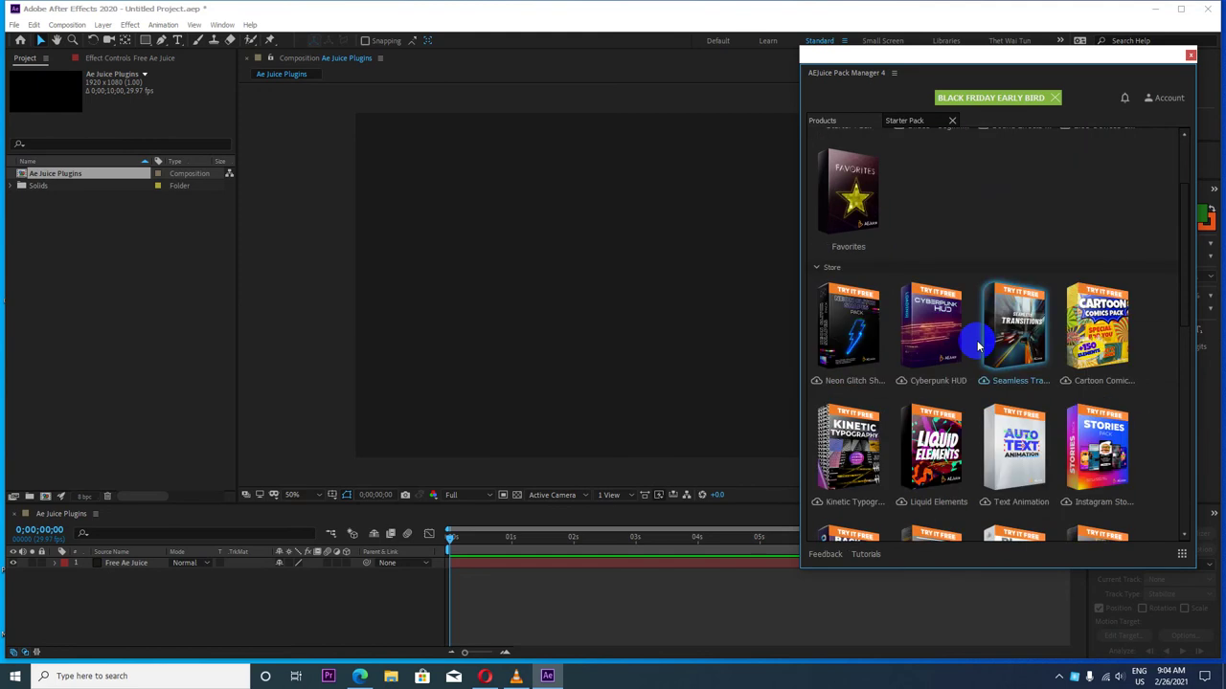
scroll(977, 345, "down", 1)
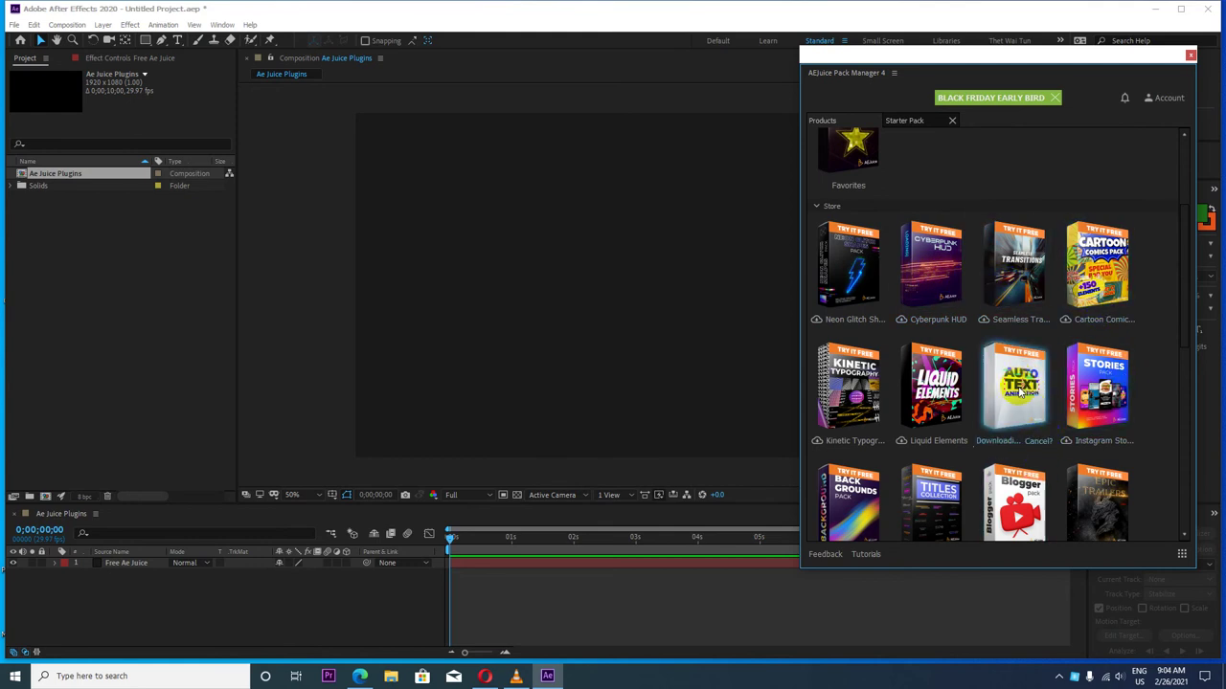
scroll(1039, 416, "down", 1)
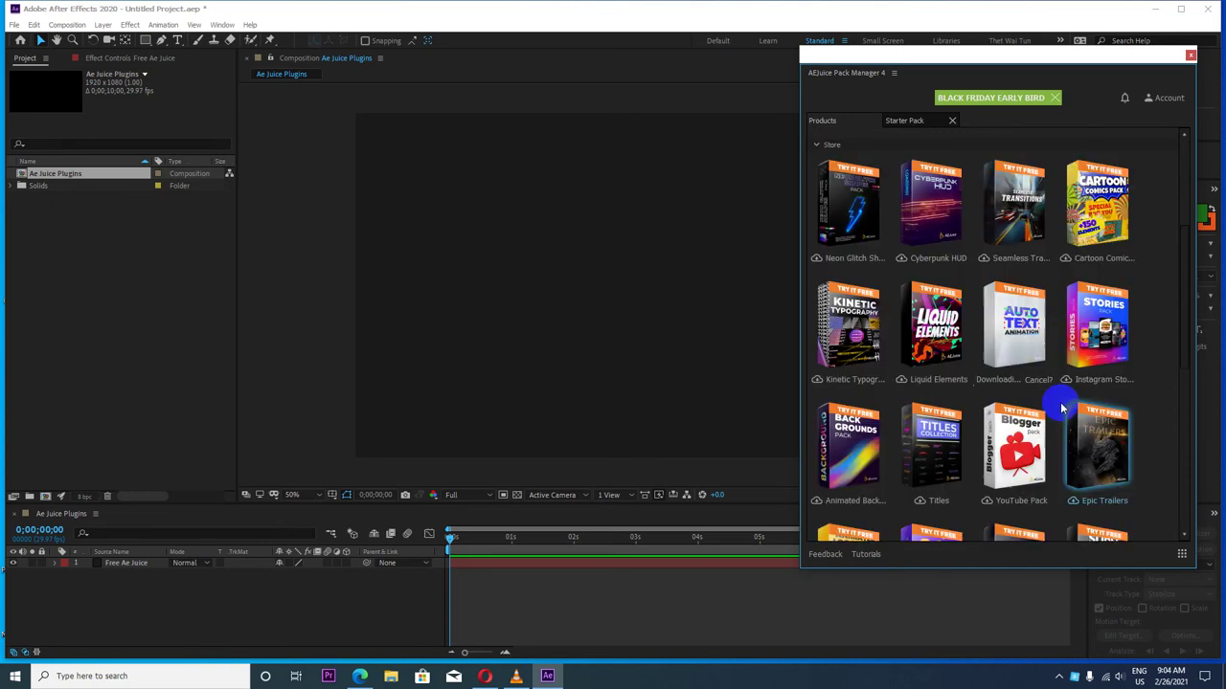
scroll(1108, 334, "down", 3)
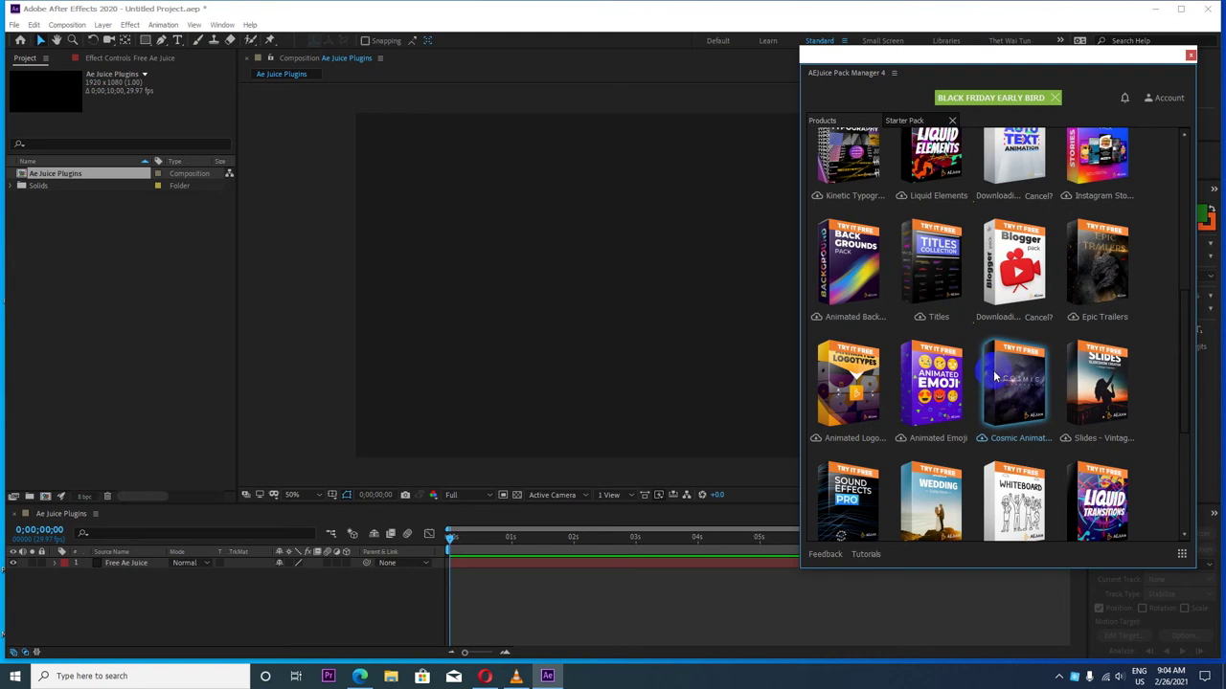
scroll(927, 316, "down", 3)
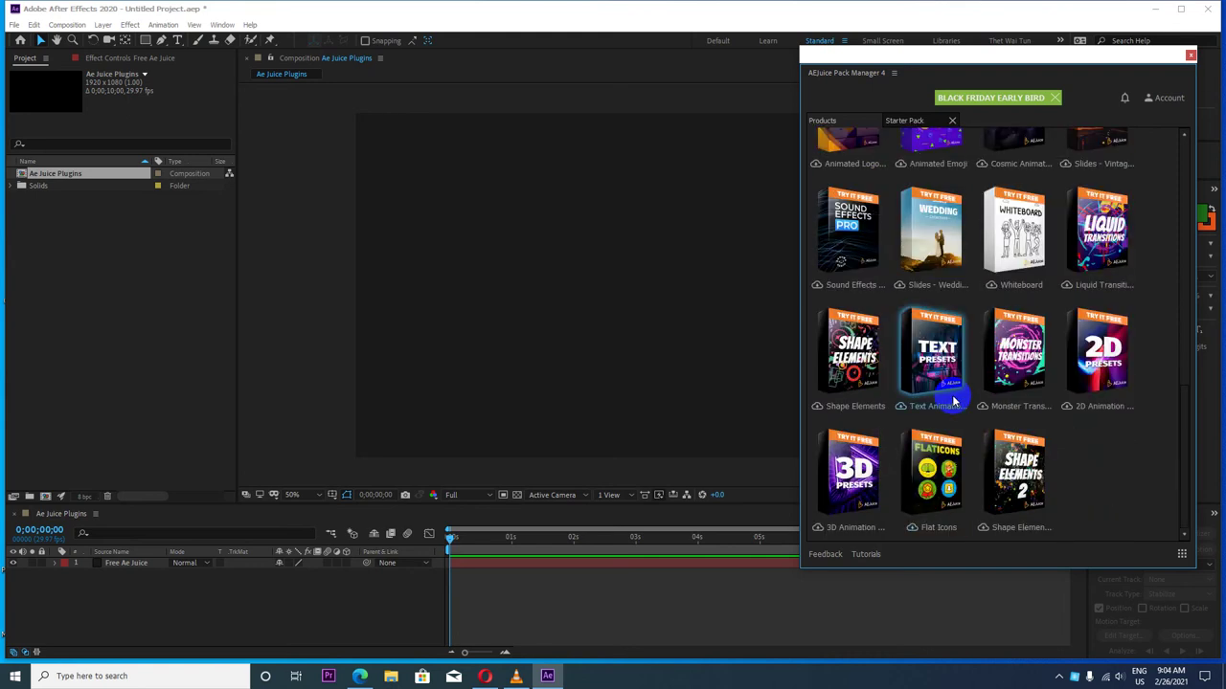
scroll(948, 431, "up", 5)
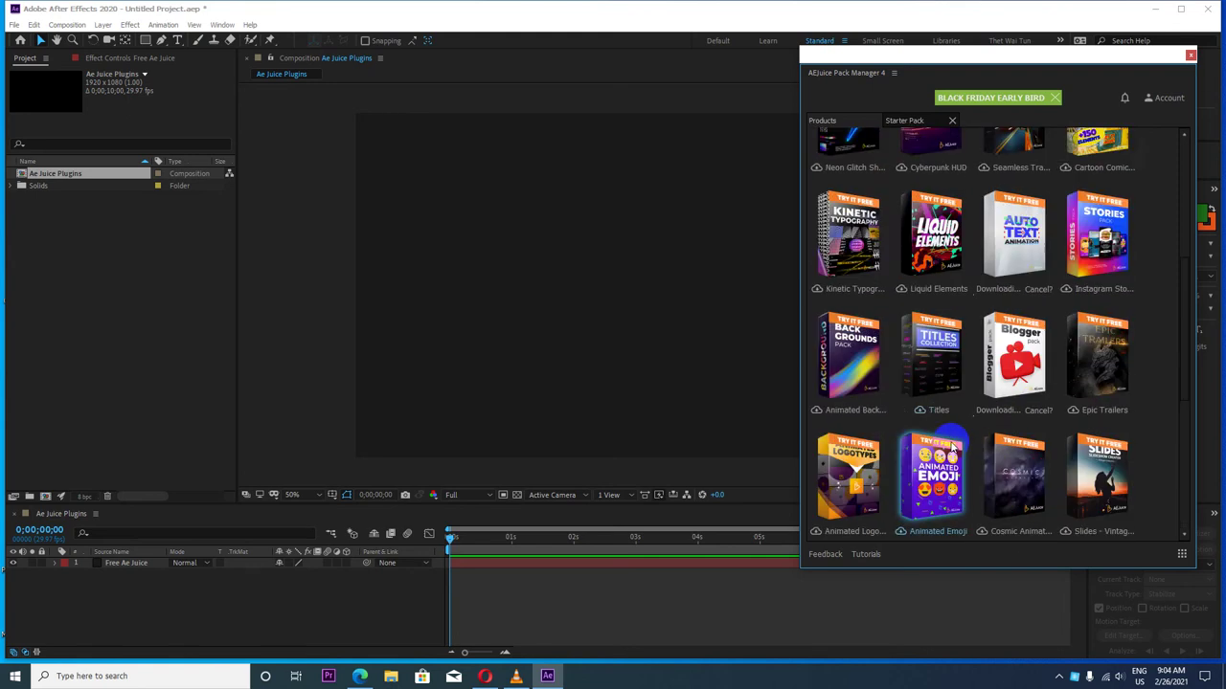
scroll(953, 447, "up", 5)
left_click(359, 676)
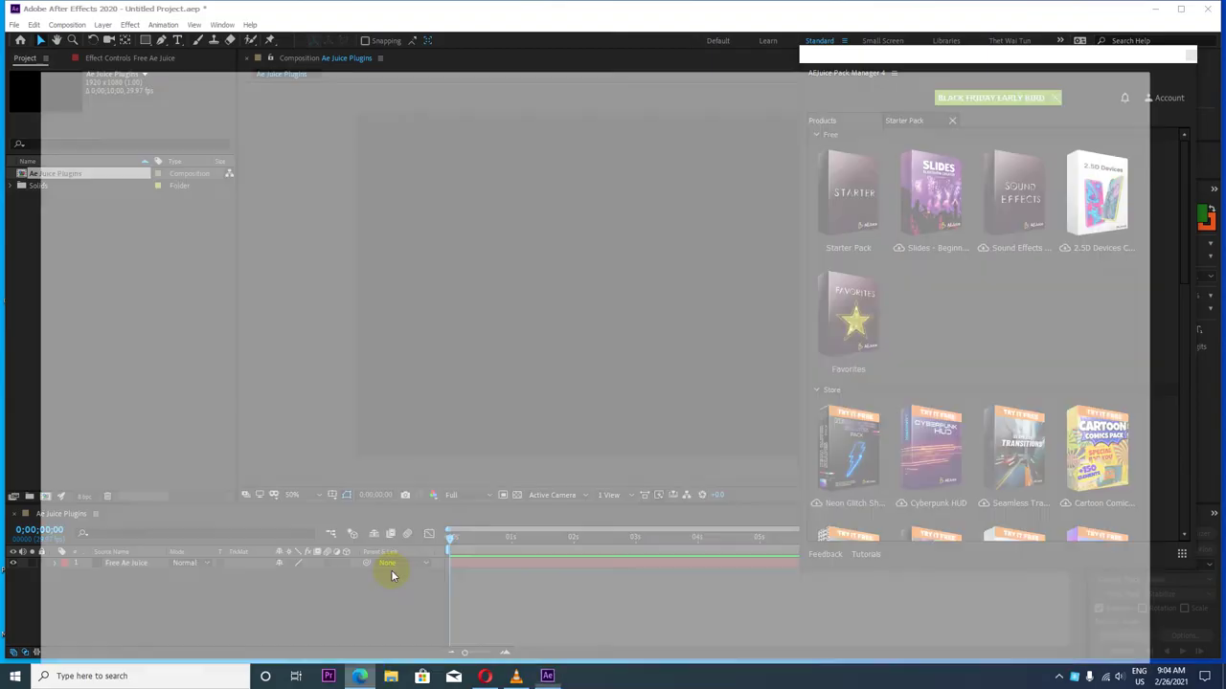
scroll(758, 334, "up", 3)
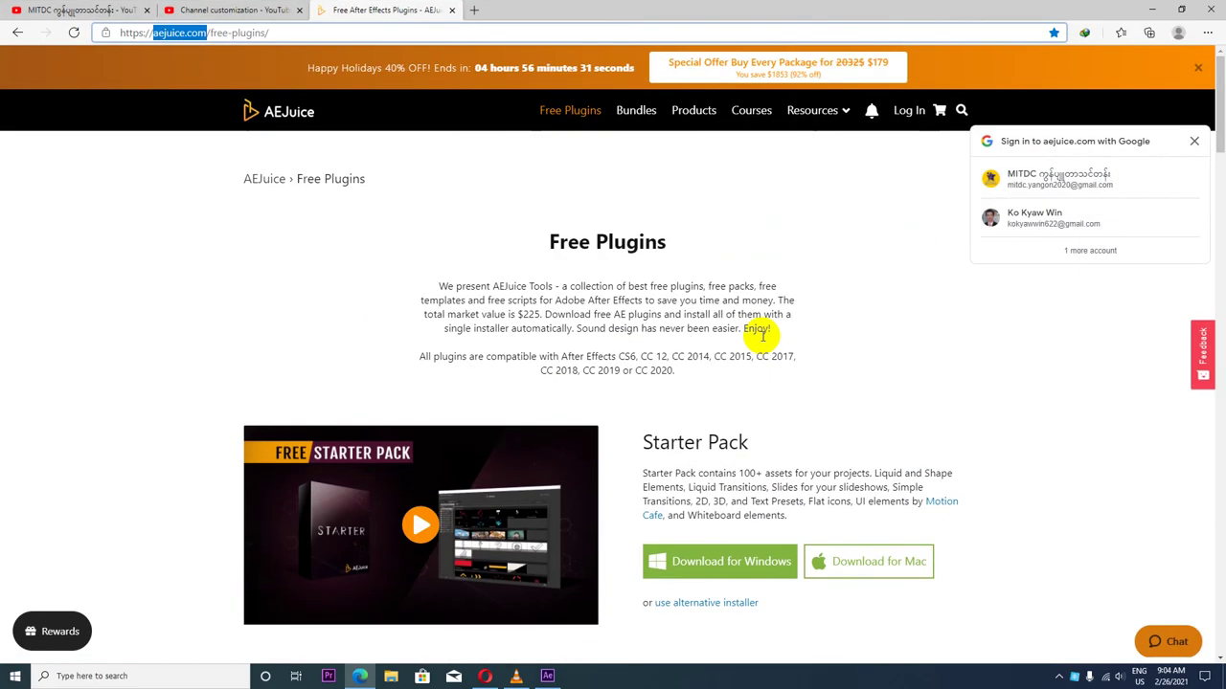
scroll(613, 304, "down", 4)
scroll(574, 192, "up", 5)
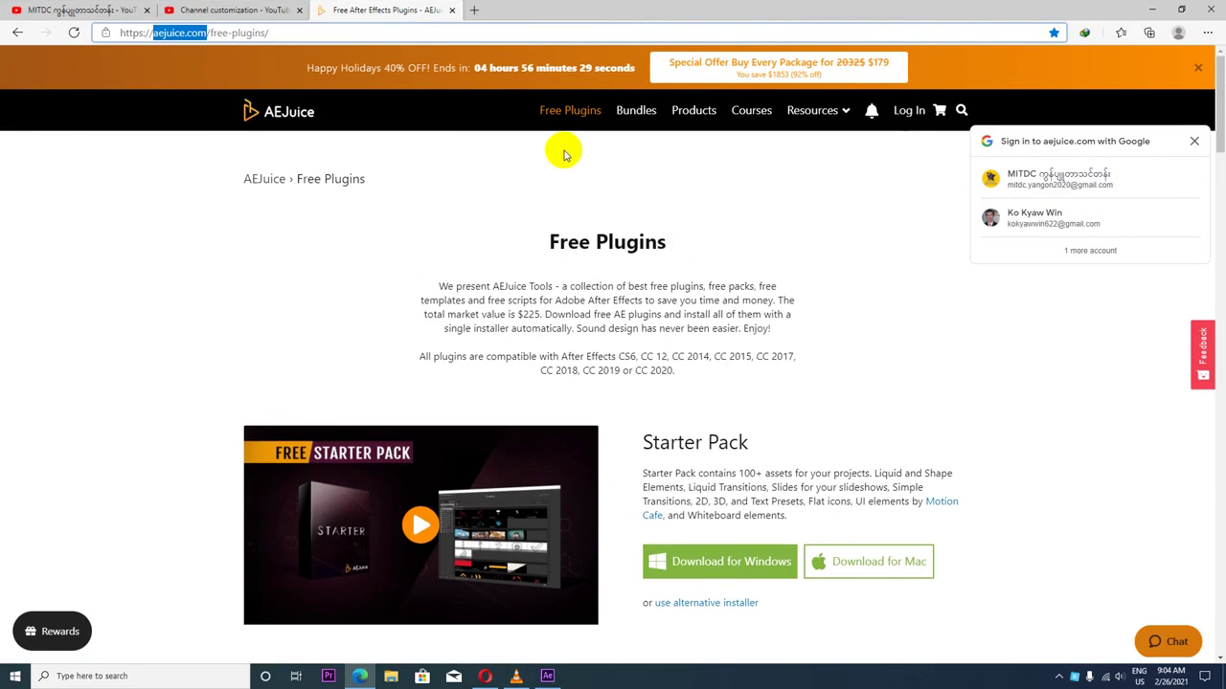
scroll(450, 292, "down", 3)
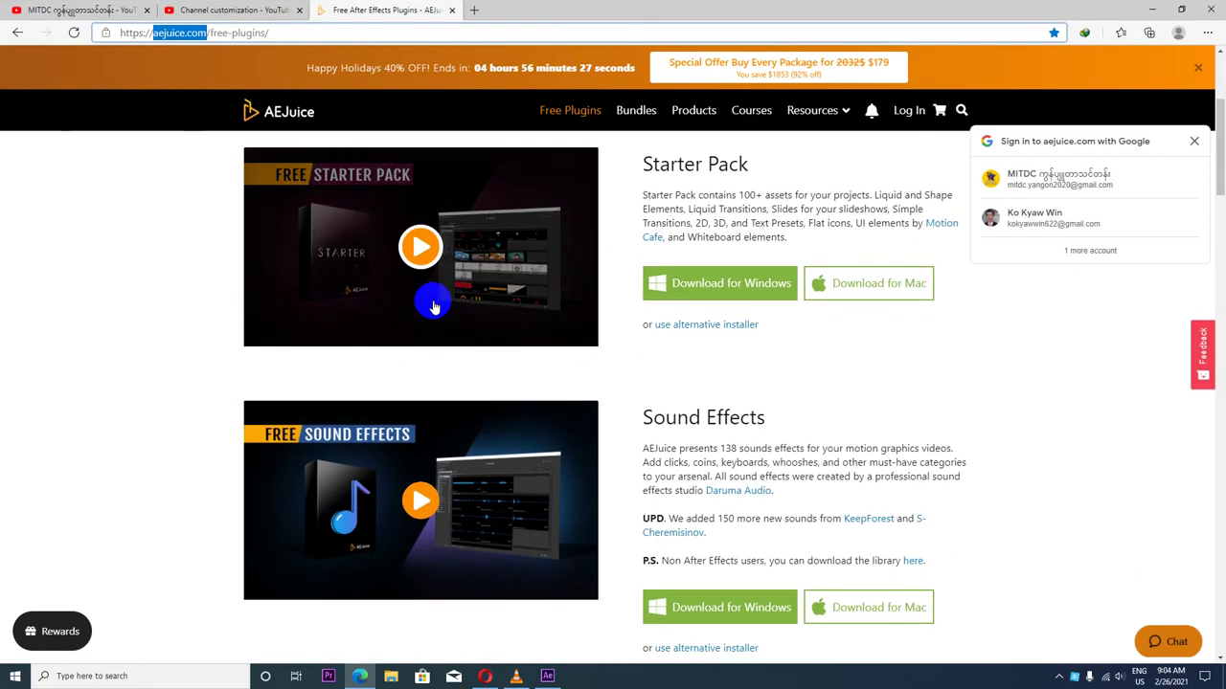
left_click(1152, 10)
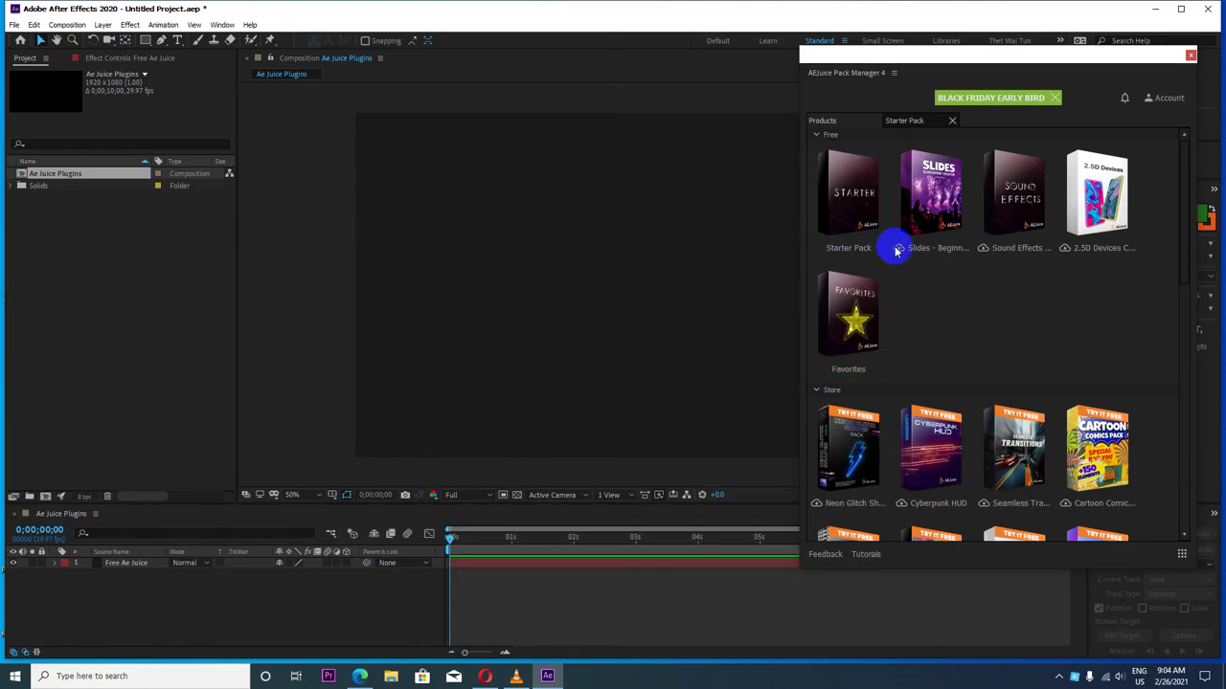
Step: Start downloading the Sound Effects, 3D Presets and other packs from the Products grid
left_click(1019, 211)
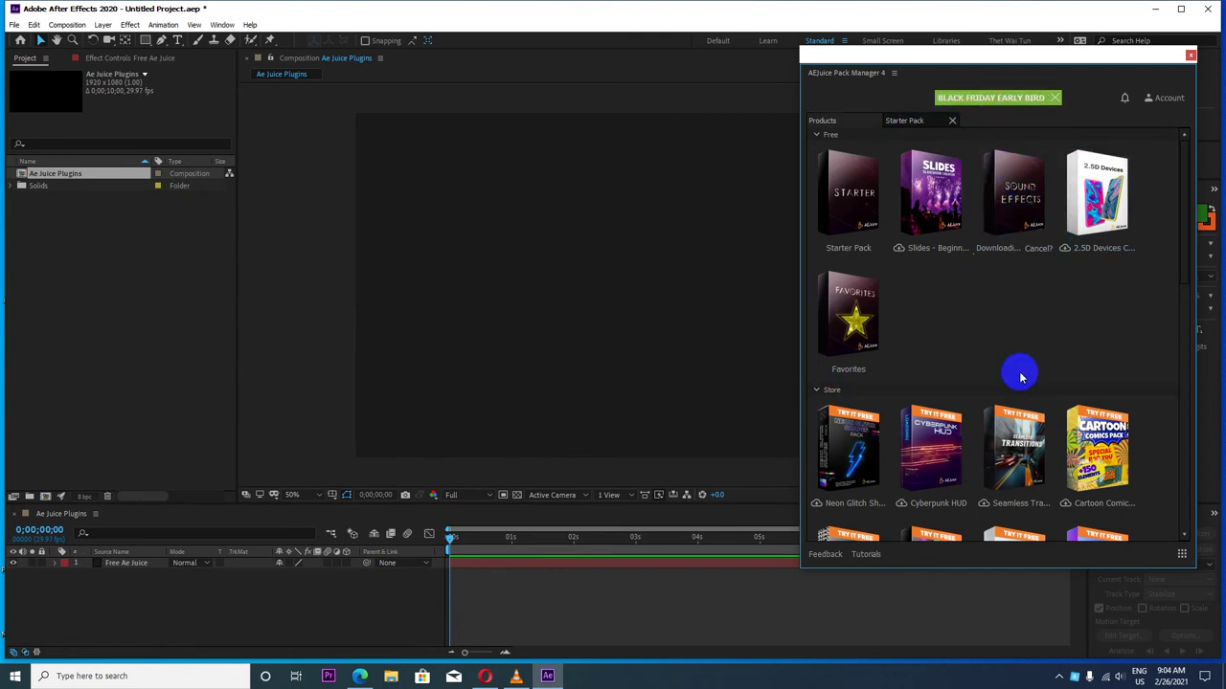
scroll(1018, 378, "down", 2)
scroll(1026, 450, "down", 1)
left_click(1023, 441)
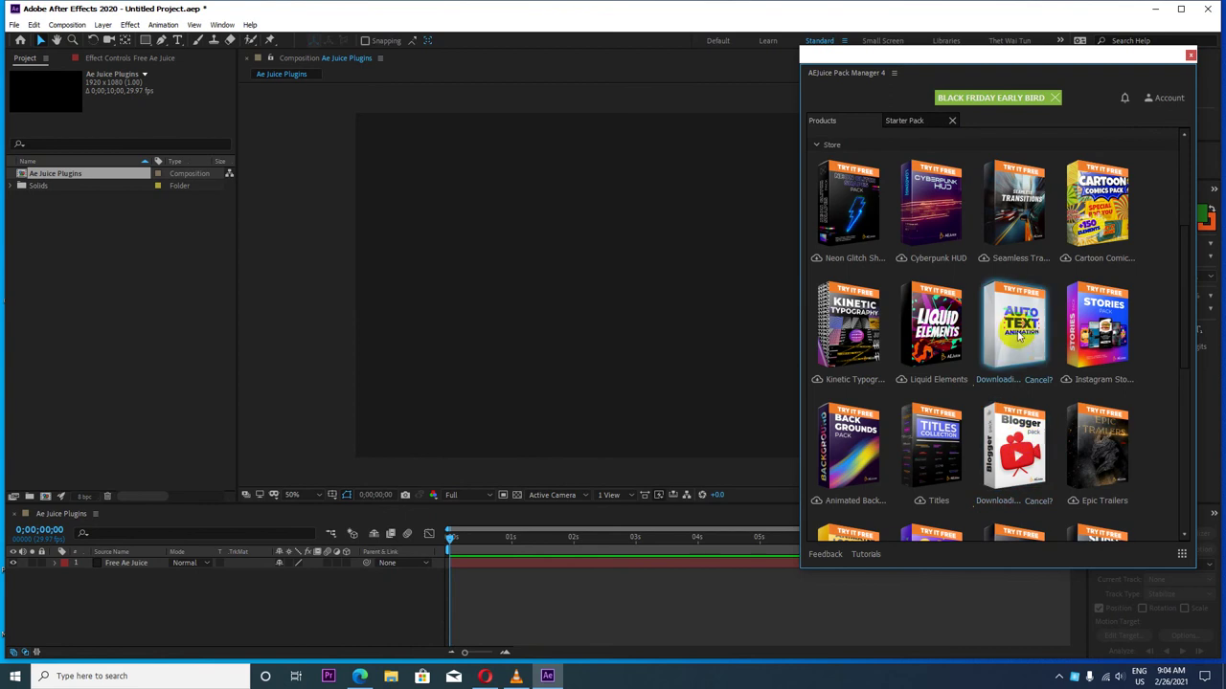
scroll(1023, 325, "down", 2)
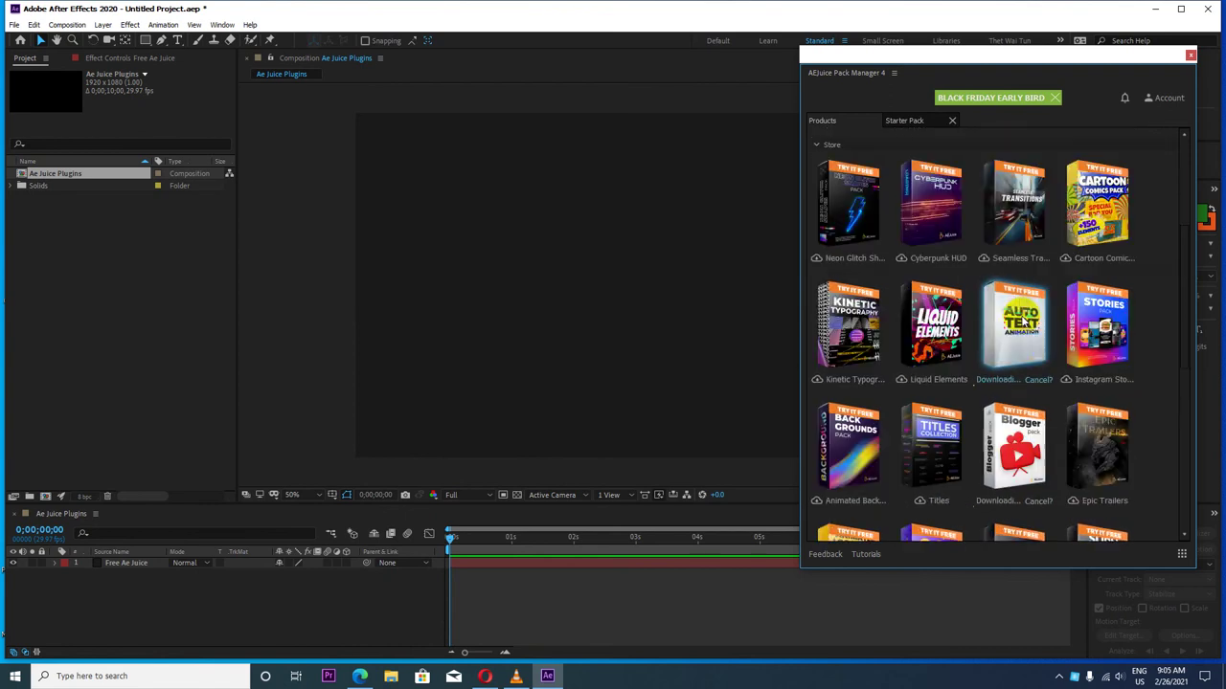
scroll(1023, 323, "up", 1)
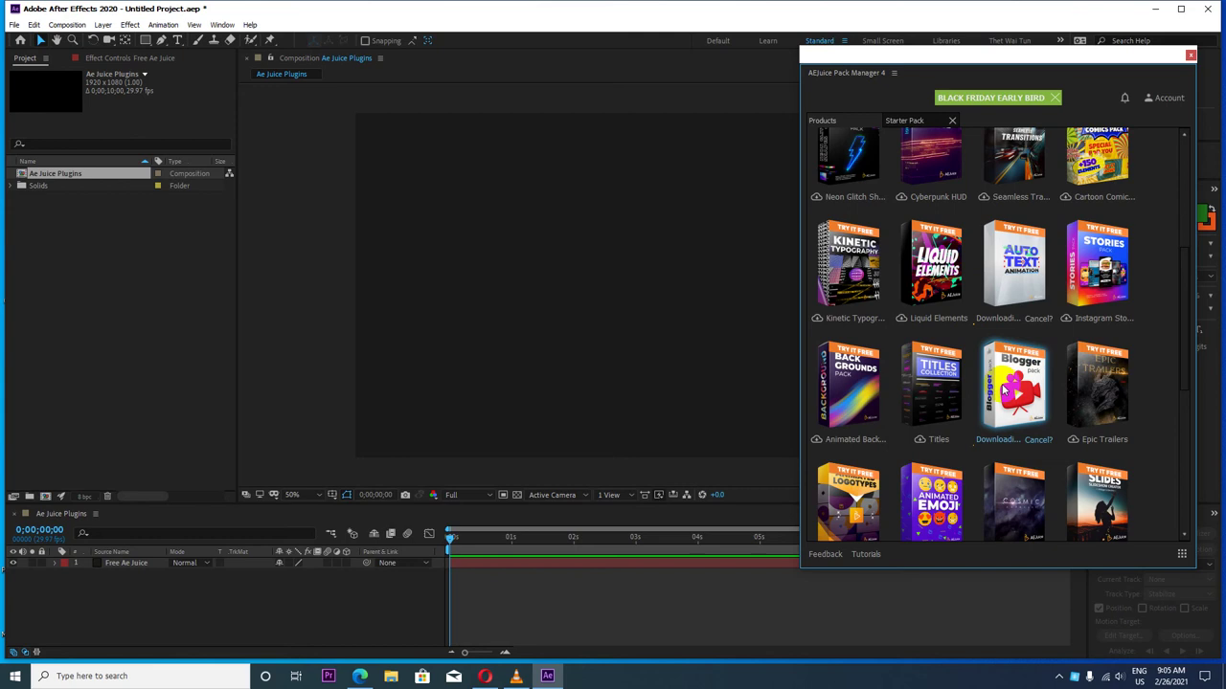
scroll(1001, 388, "down", 2)
scroll(974, 385, "down", 4)
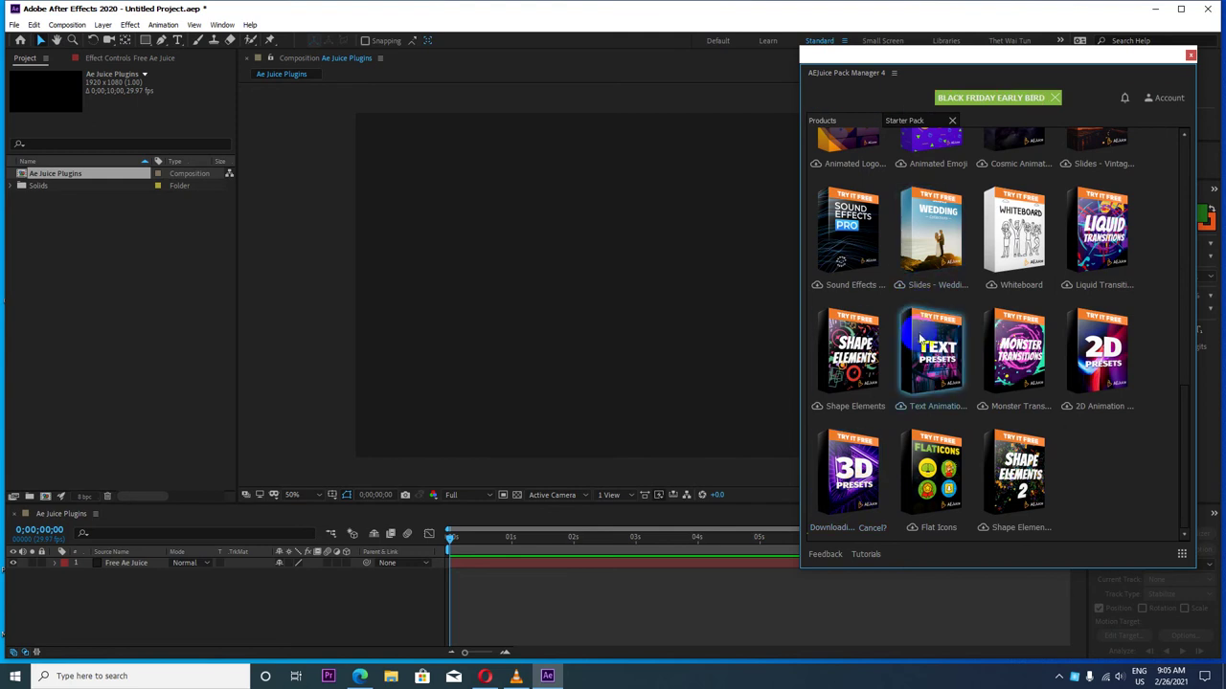
left_click(897, 295)
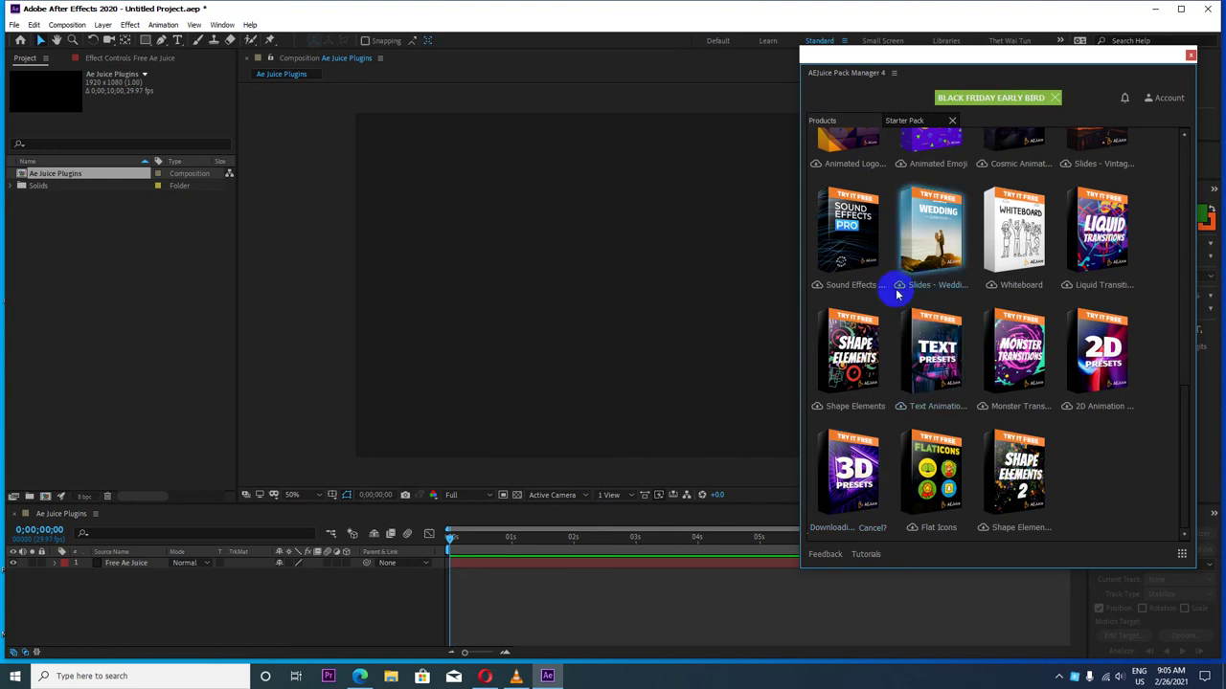
left_click(888, 435)
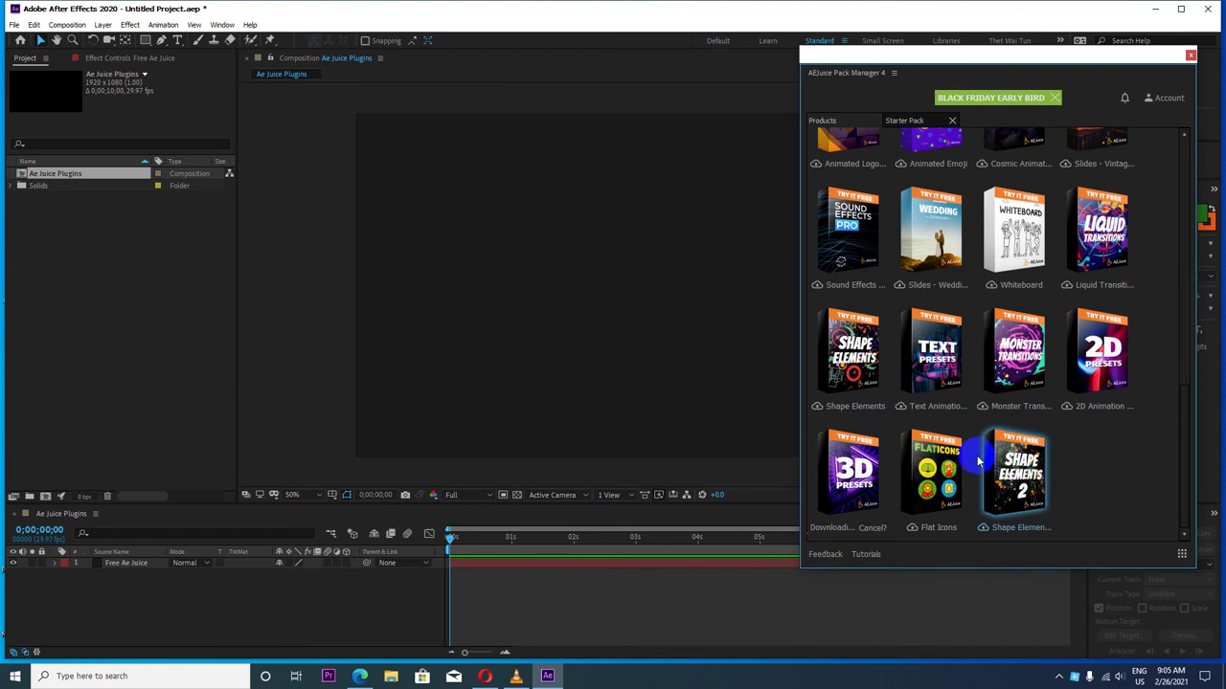
Step: Return to the top of the grid and open the Starter Pack card
scroll(978, 431, "up", 5)
scroll(976, 407, "up", 5)
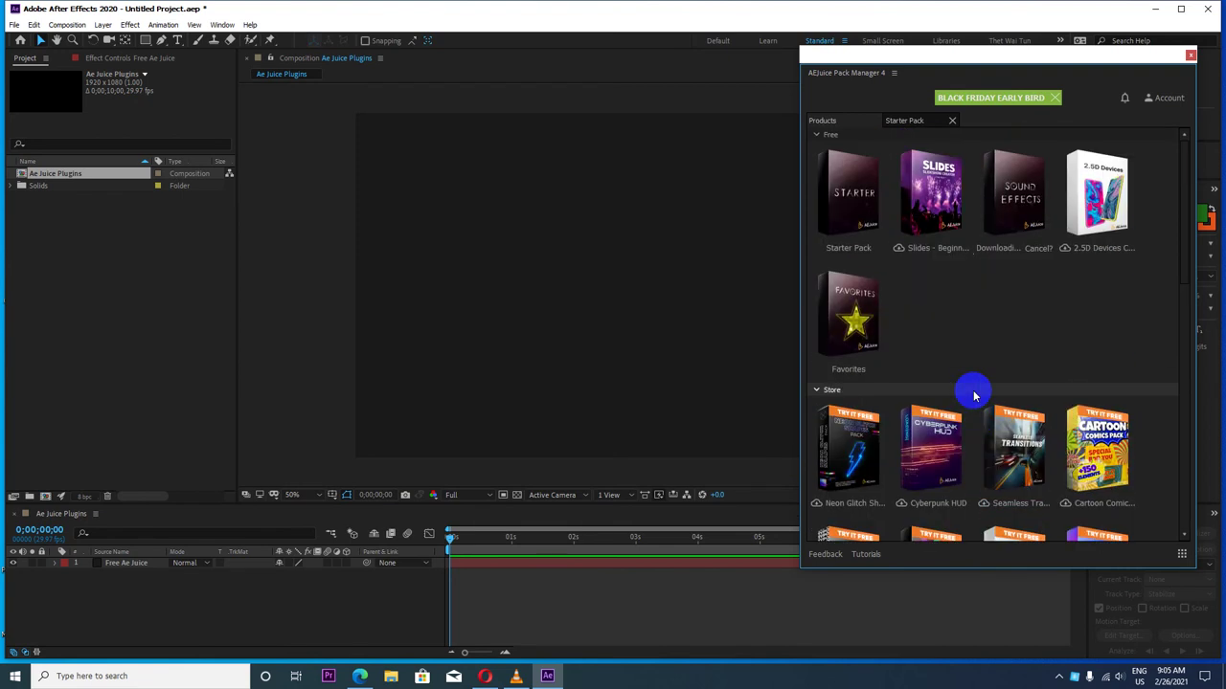
left_click(862, 201)
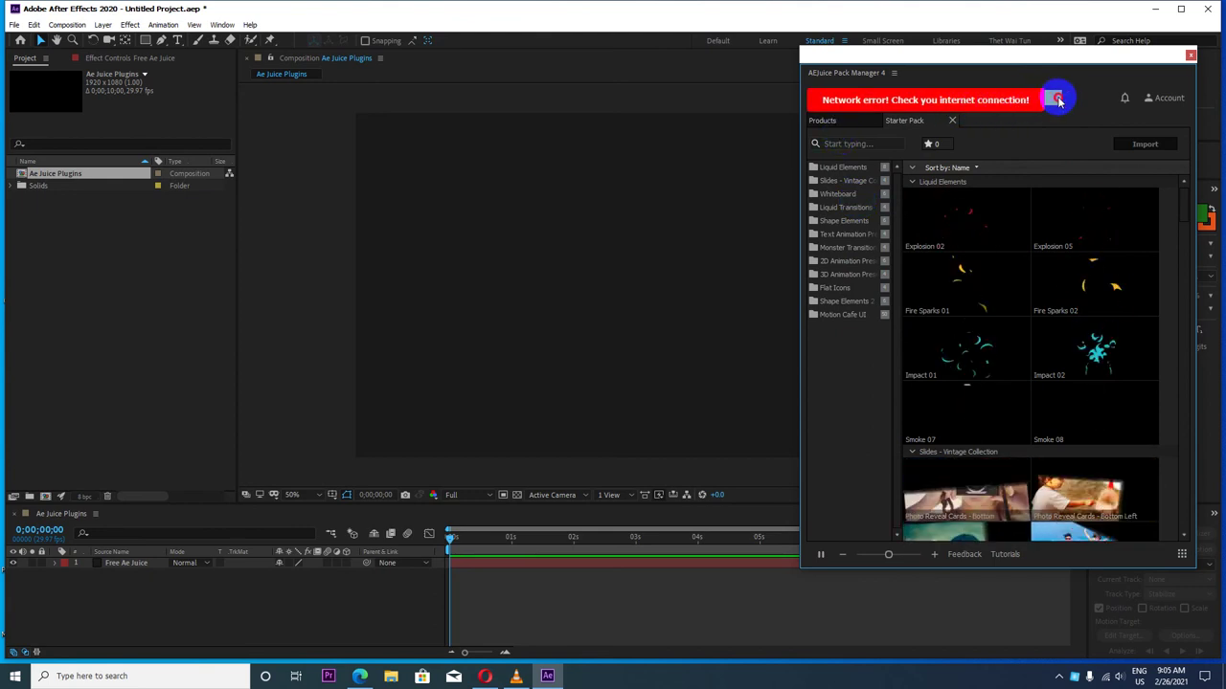
left_click(1056, 100)
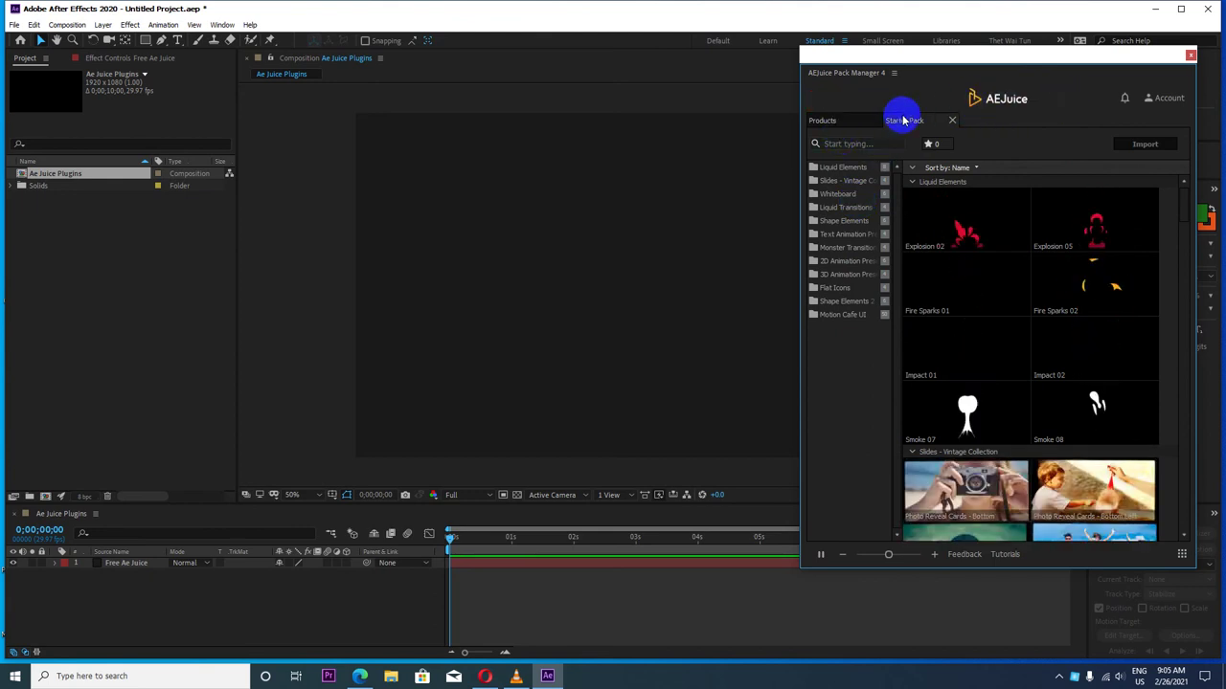
left_click(851, 120)
left_click(859, 208)
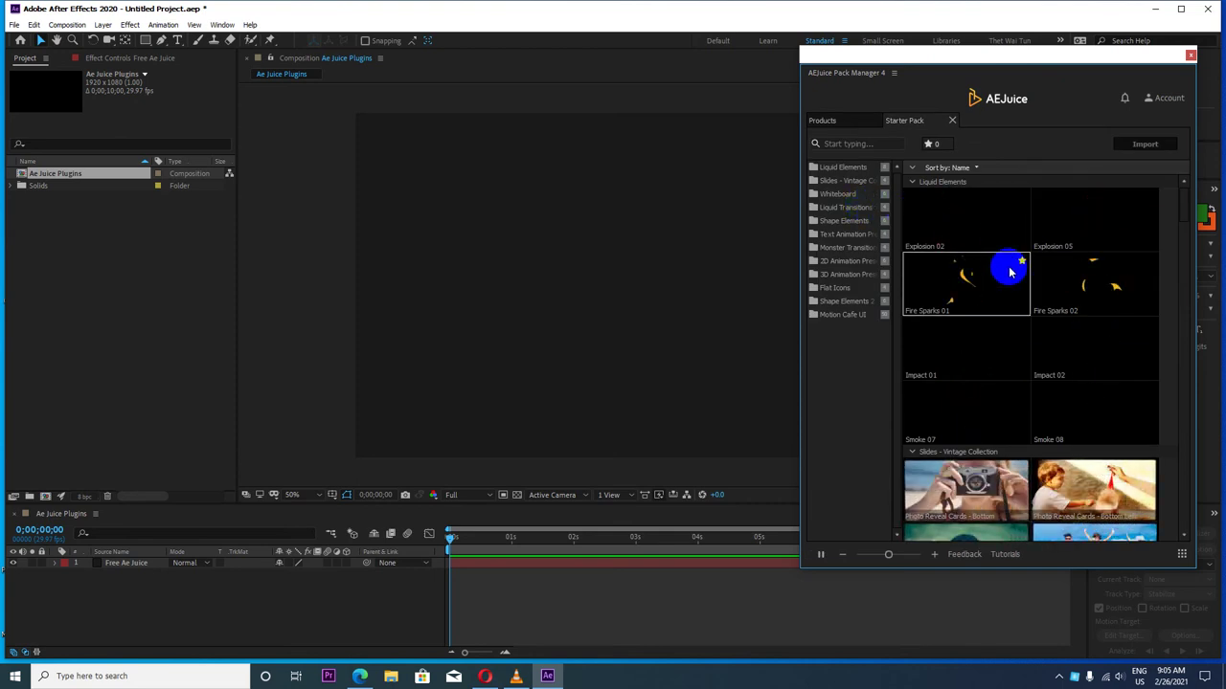
scroll(982, 374, "down", 2)
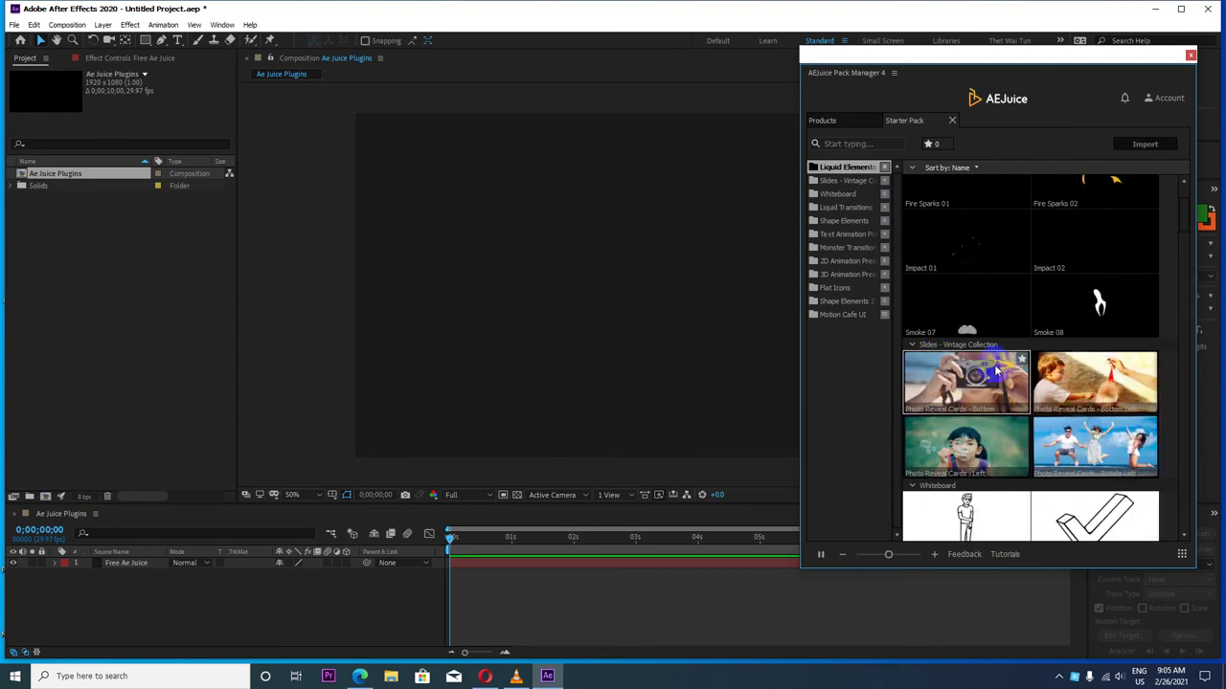
Step: Step through the Starter Pack categories from Slides - Vintage Collection down to Motion Cafe UI
left_click(844, 181)
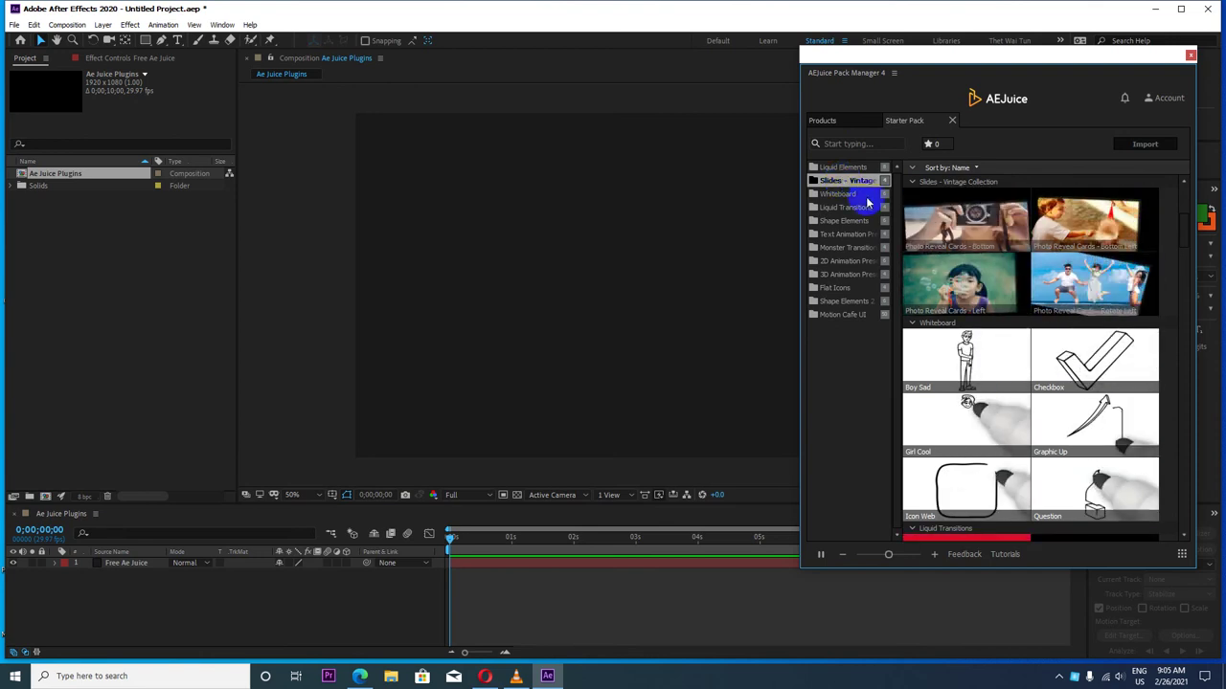
left_click(849, 196)
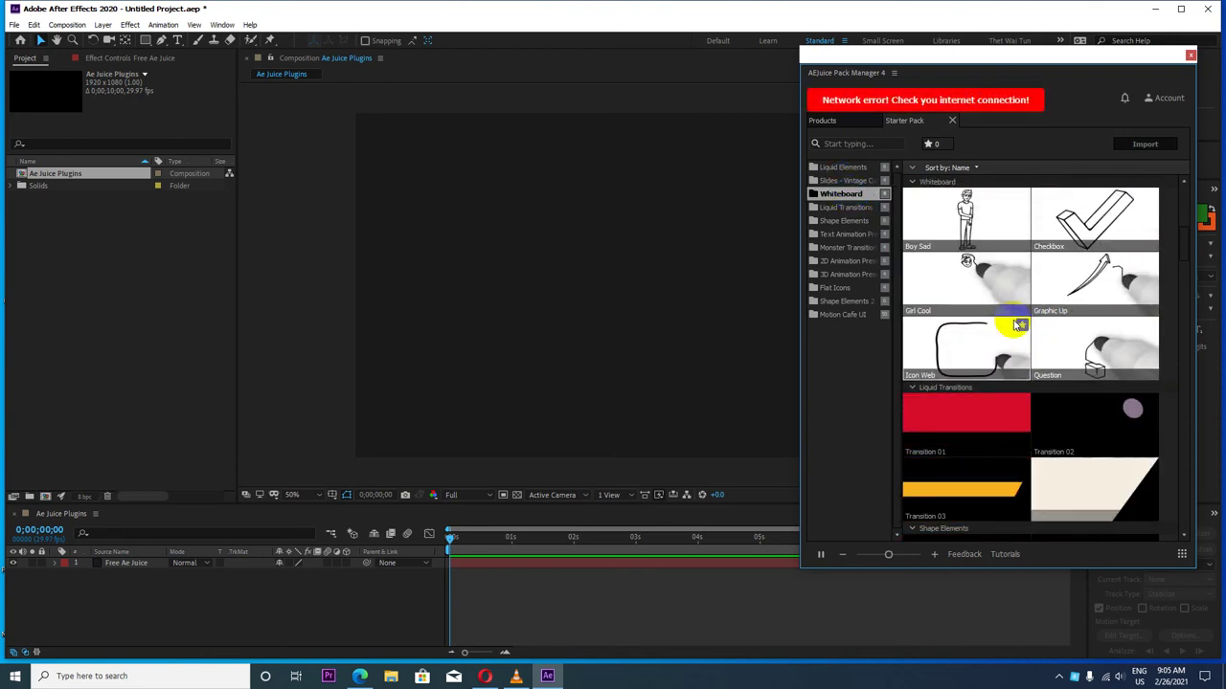
left_click(852, 206)
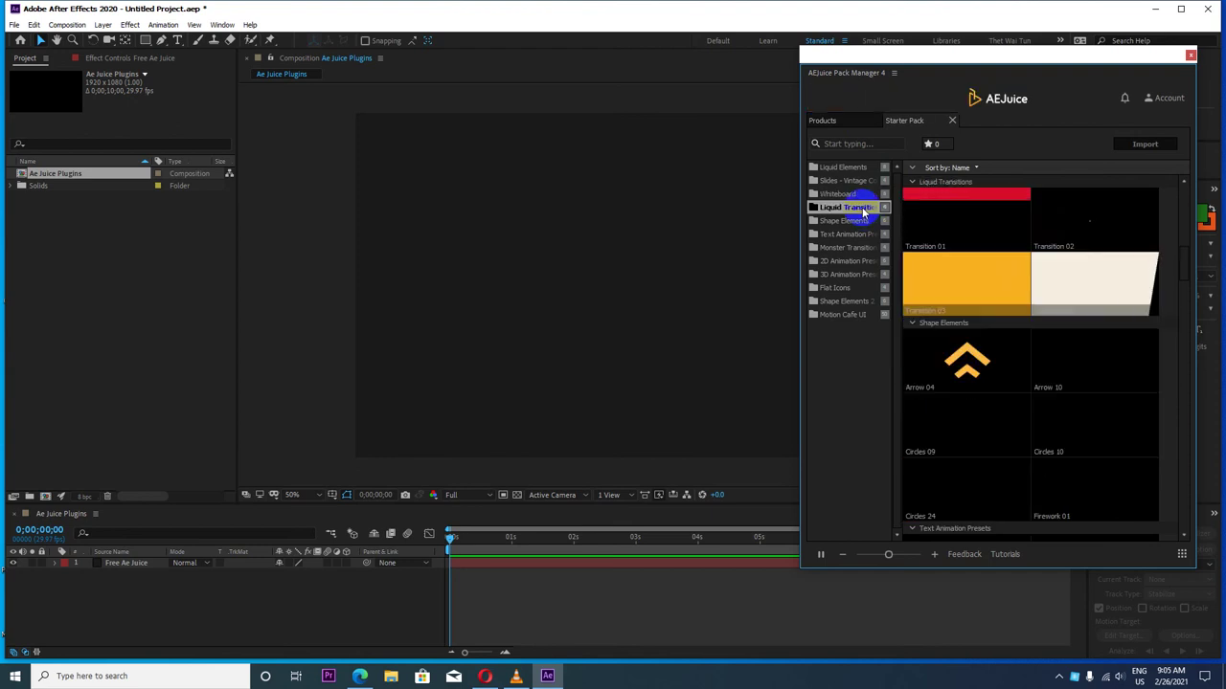
left_click(848, 221)
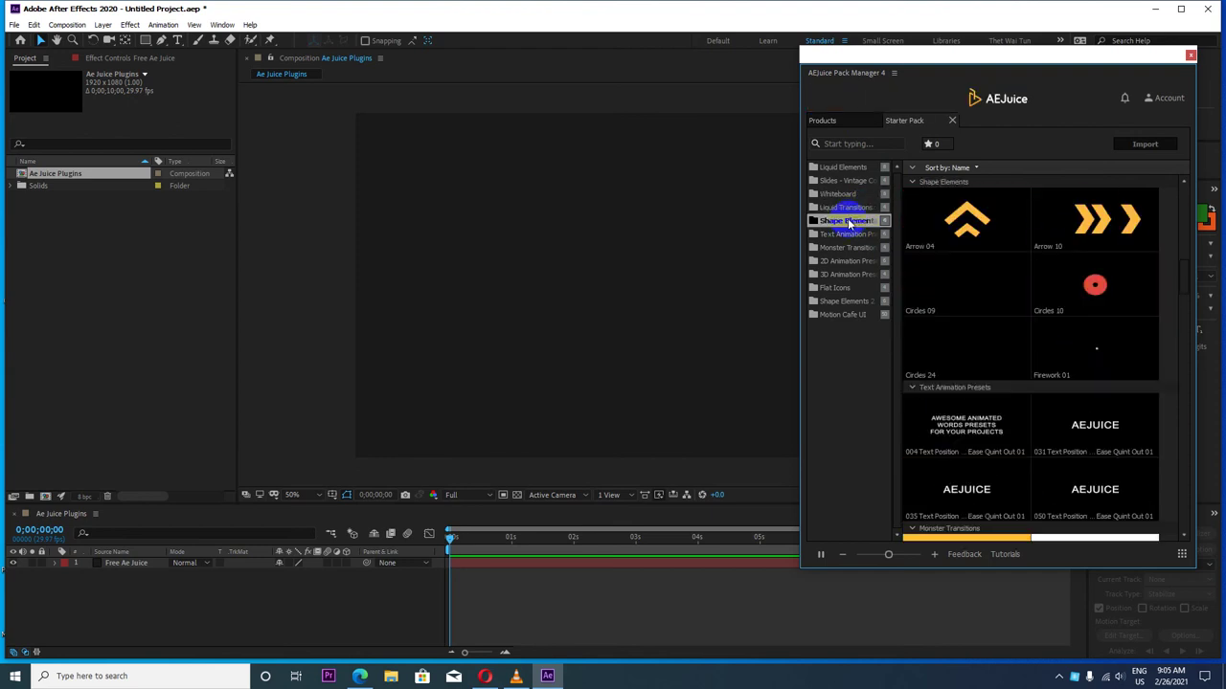
left_click(842, 234)
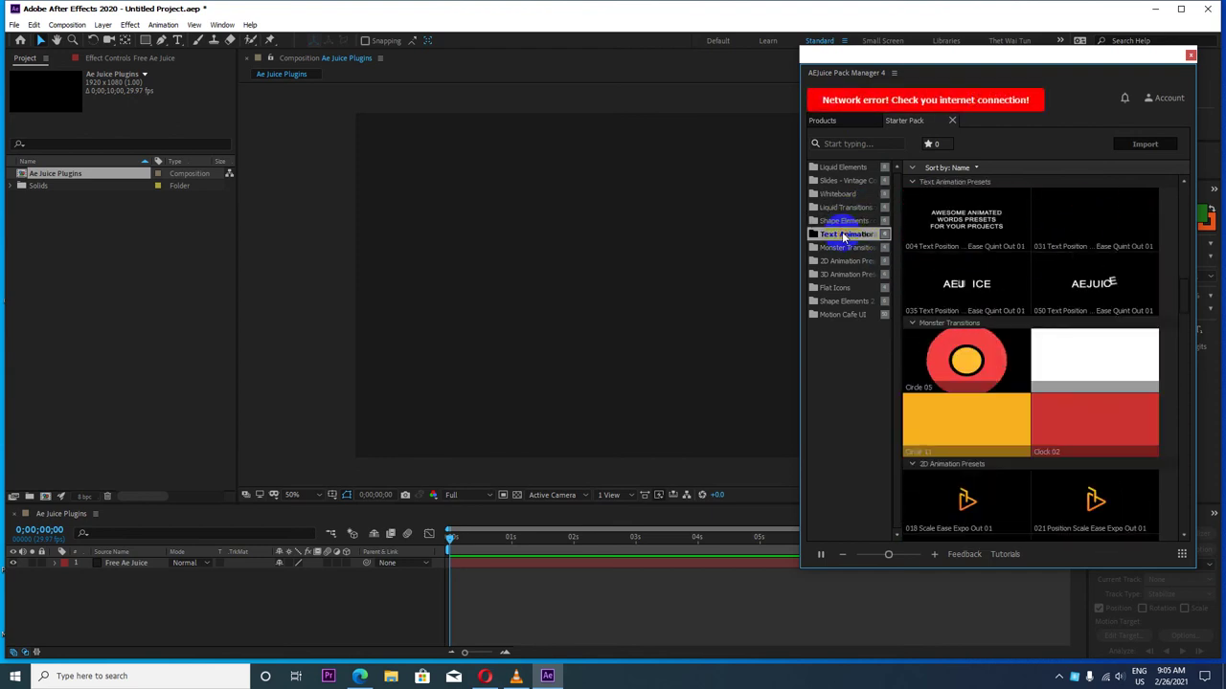
left_click(845, 251)
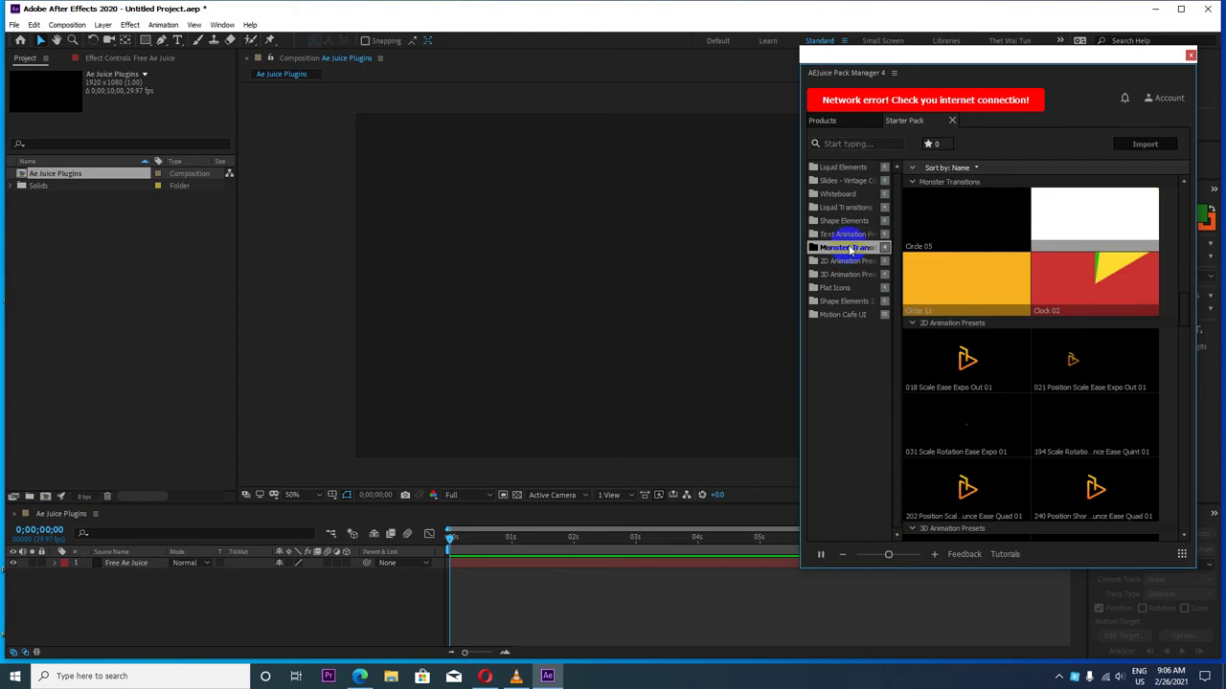
left_click(847, 261)
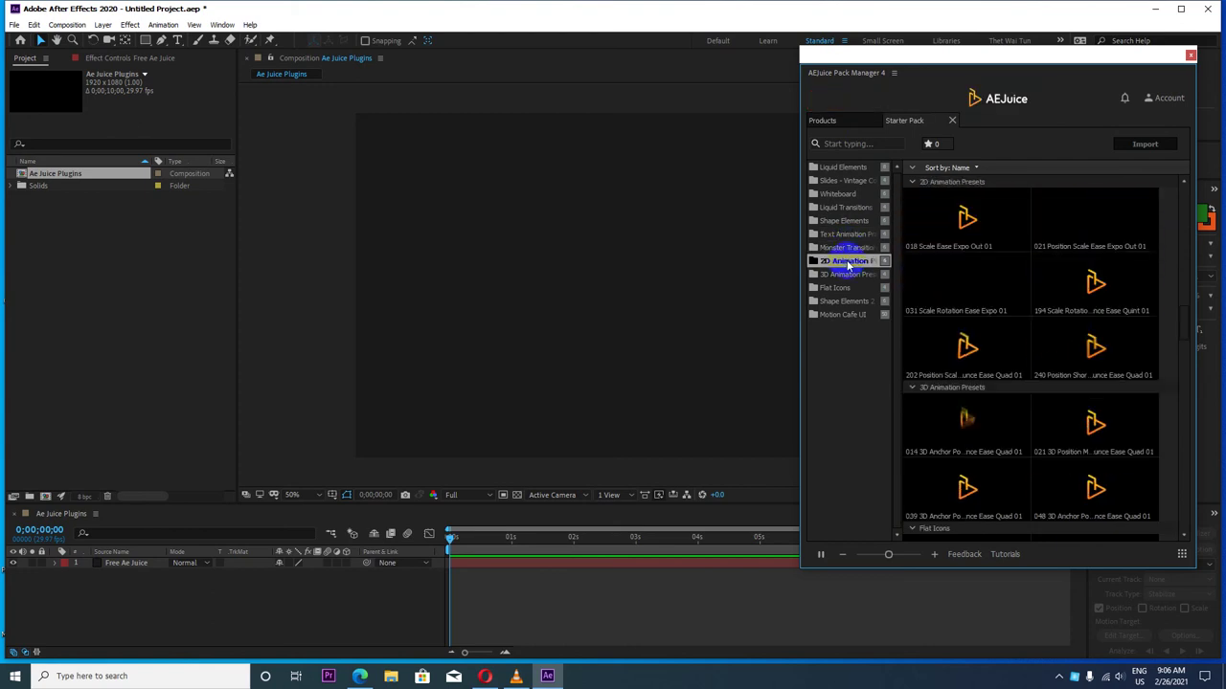
left_click(848, 276)
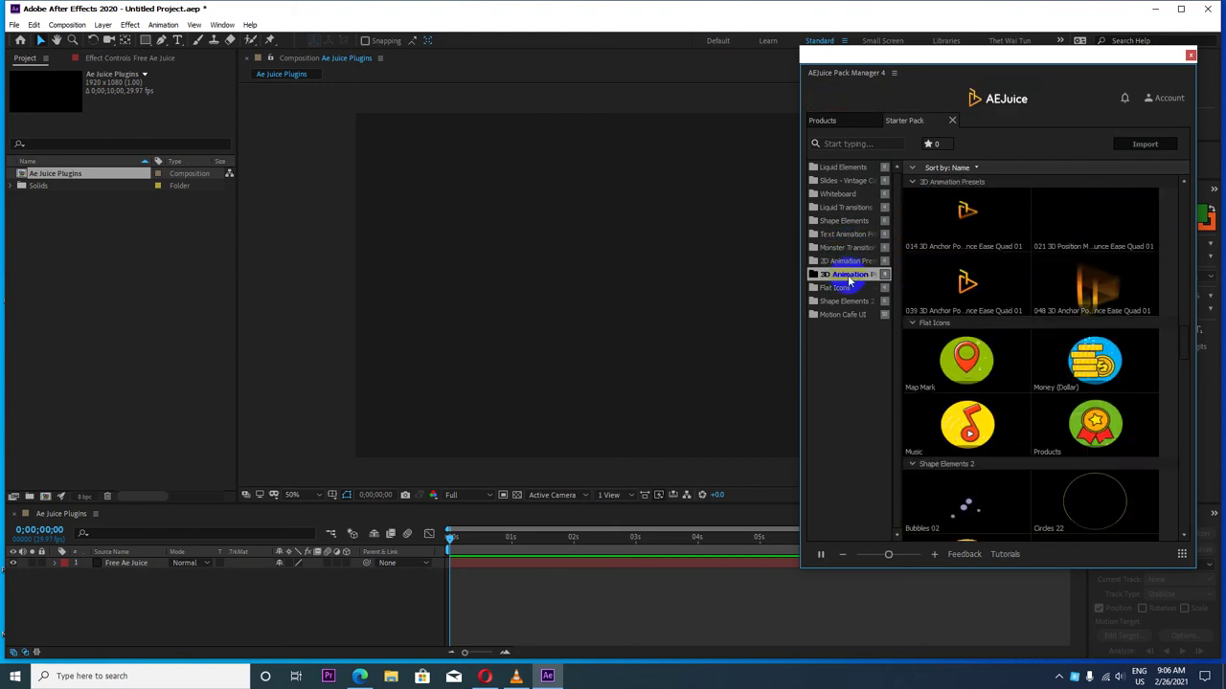
left_click(848, 288)
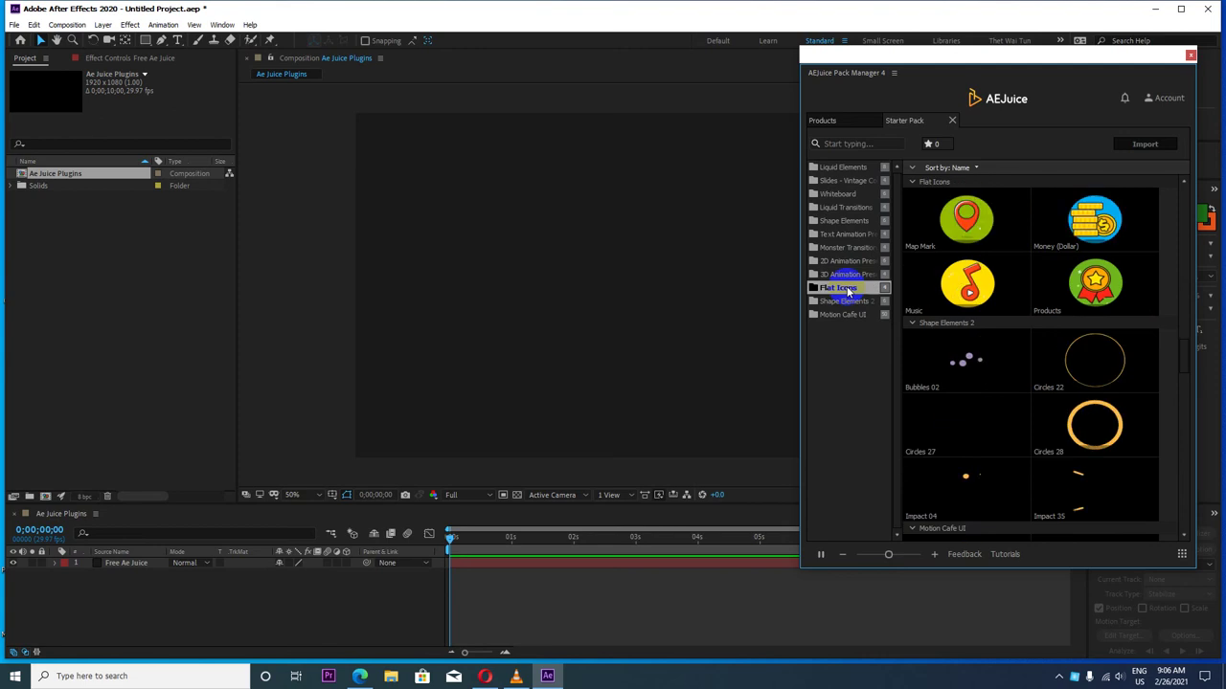
left_click(851, 303)
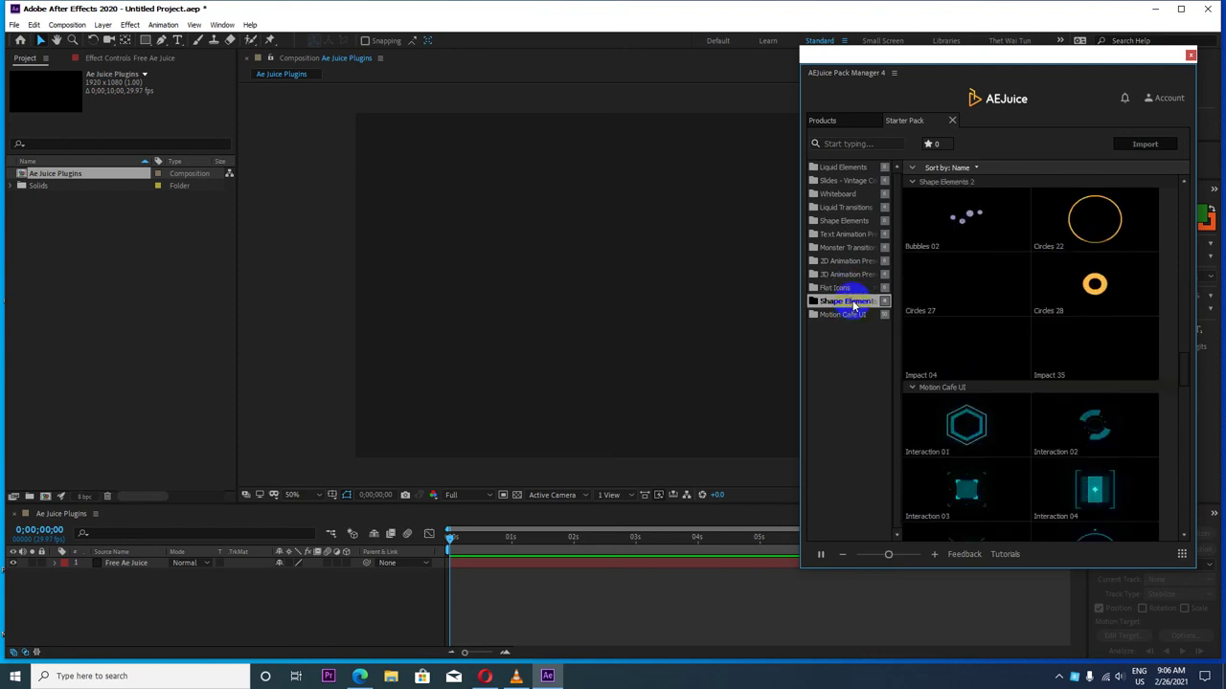
left_click(853, 317)
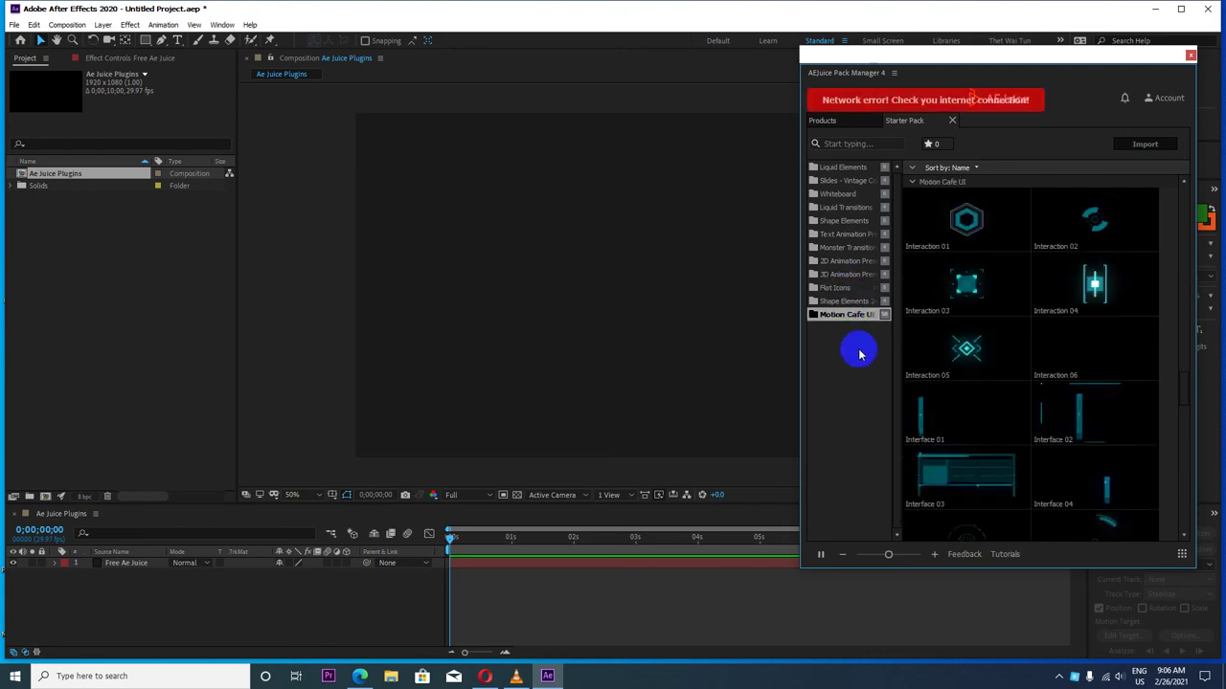
Step: Go back through Shape Elements 2 and Flat Icons to Slides - Vintage Collection
left_click(869, 303)
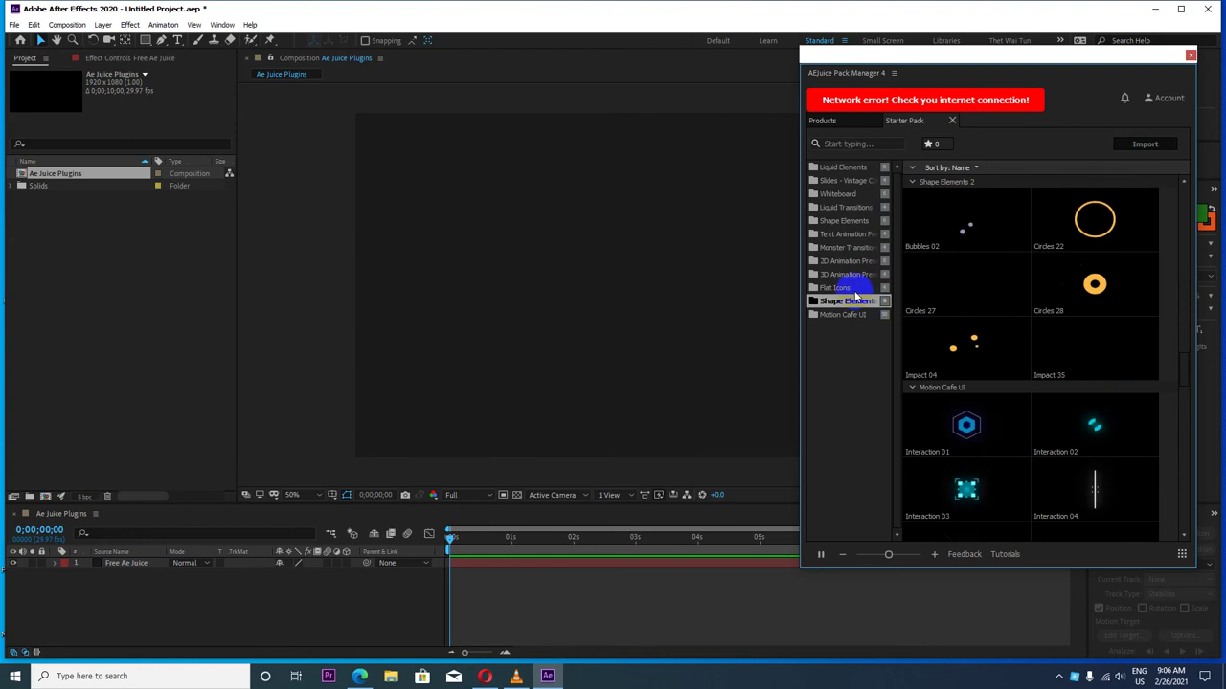
left_click(849, 289)
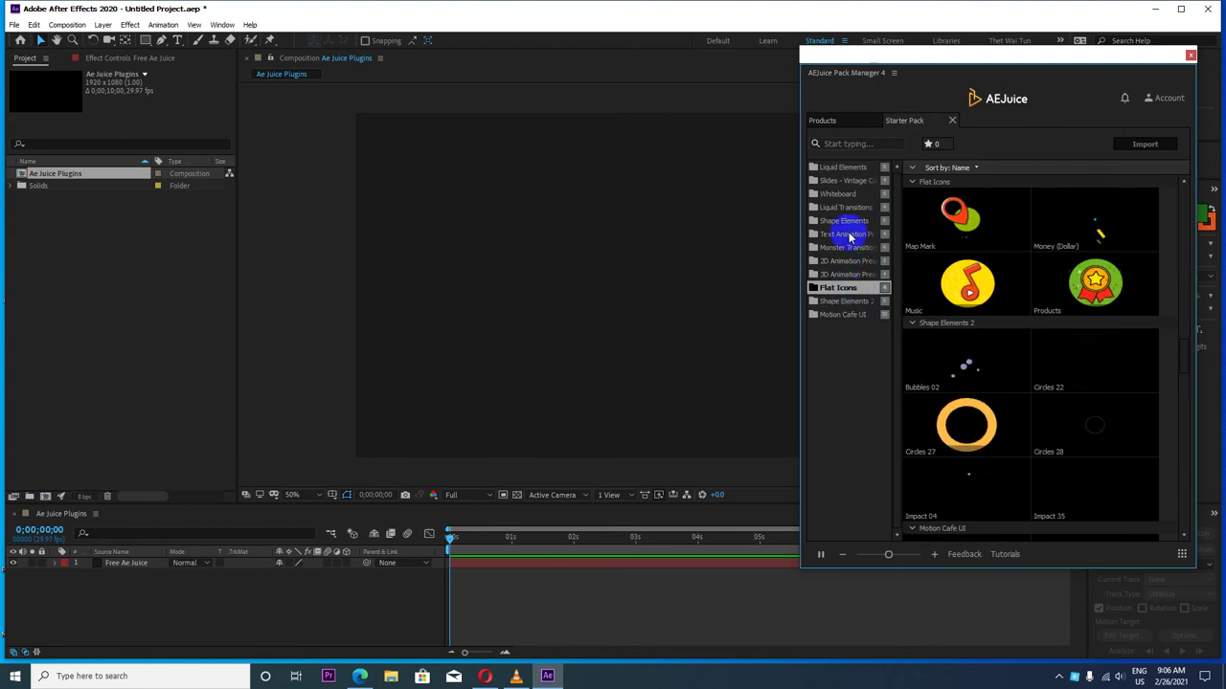
left_click(848, 183)
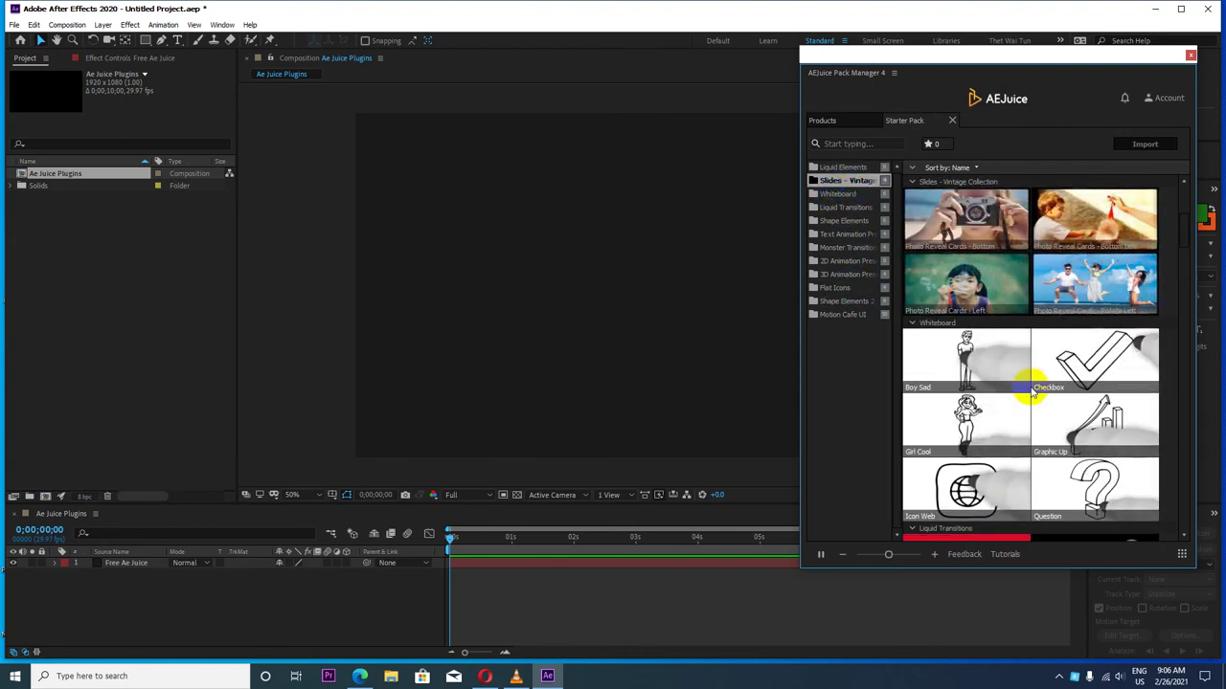
Step: Select the Photo Reveal Cards - Rotate Left slide and import it above Free Ae Juice
left_click(993, 252)
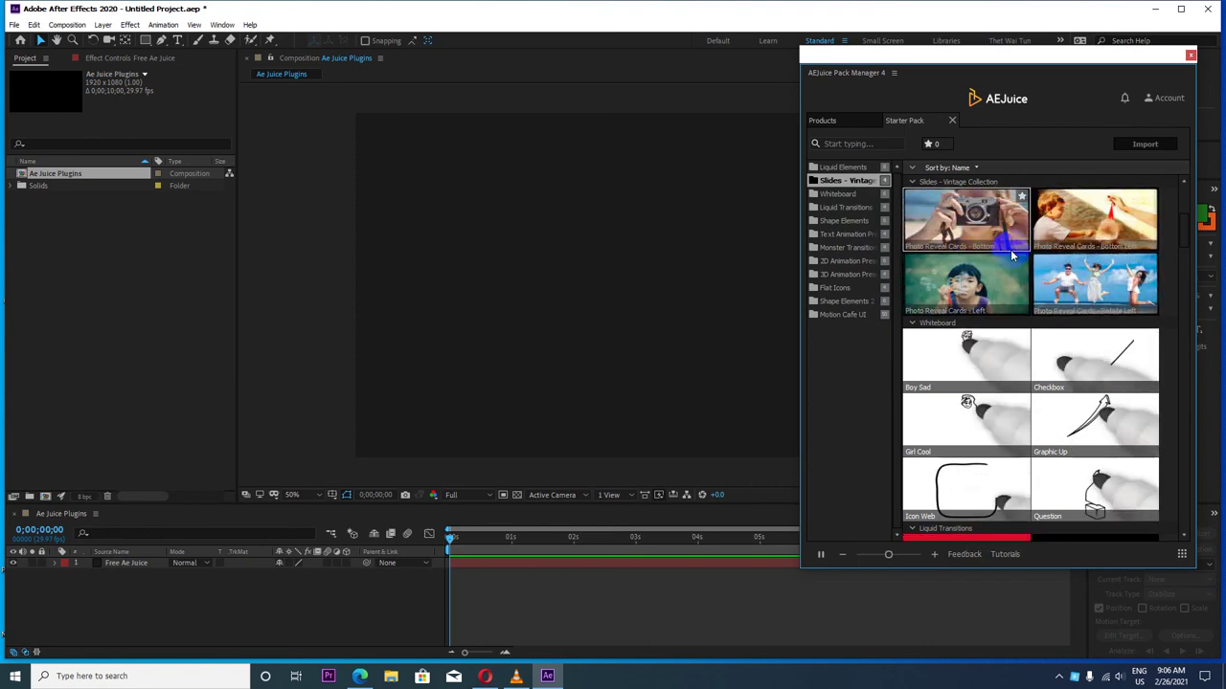
left_click(1106, 281)
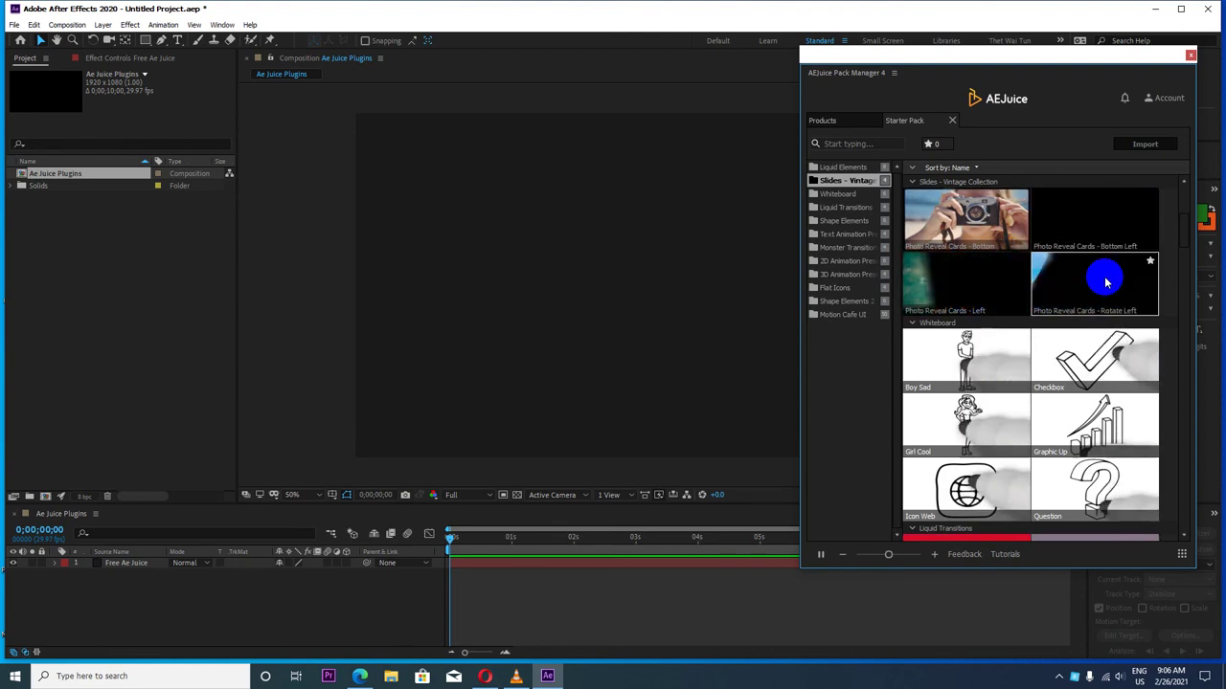
left_click(1087, 284)
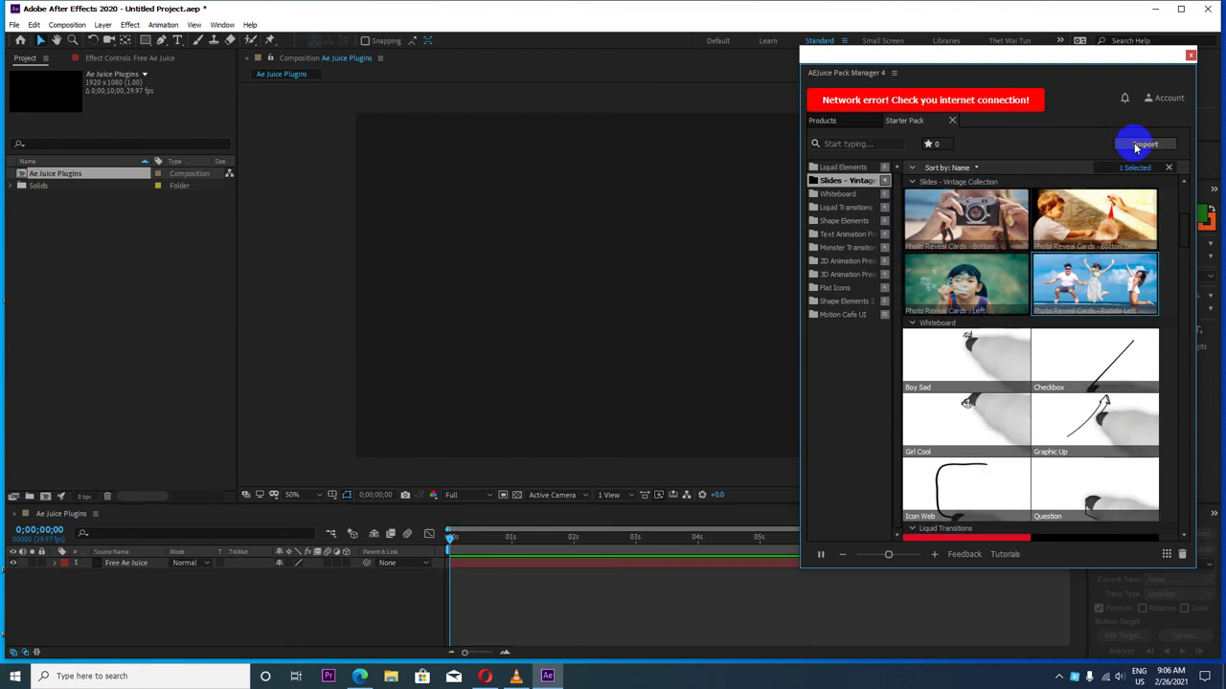
left_click(1144, 144)
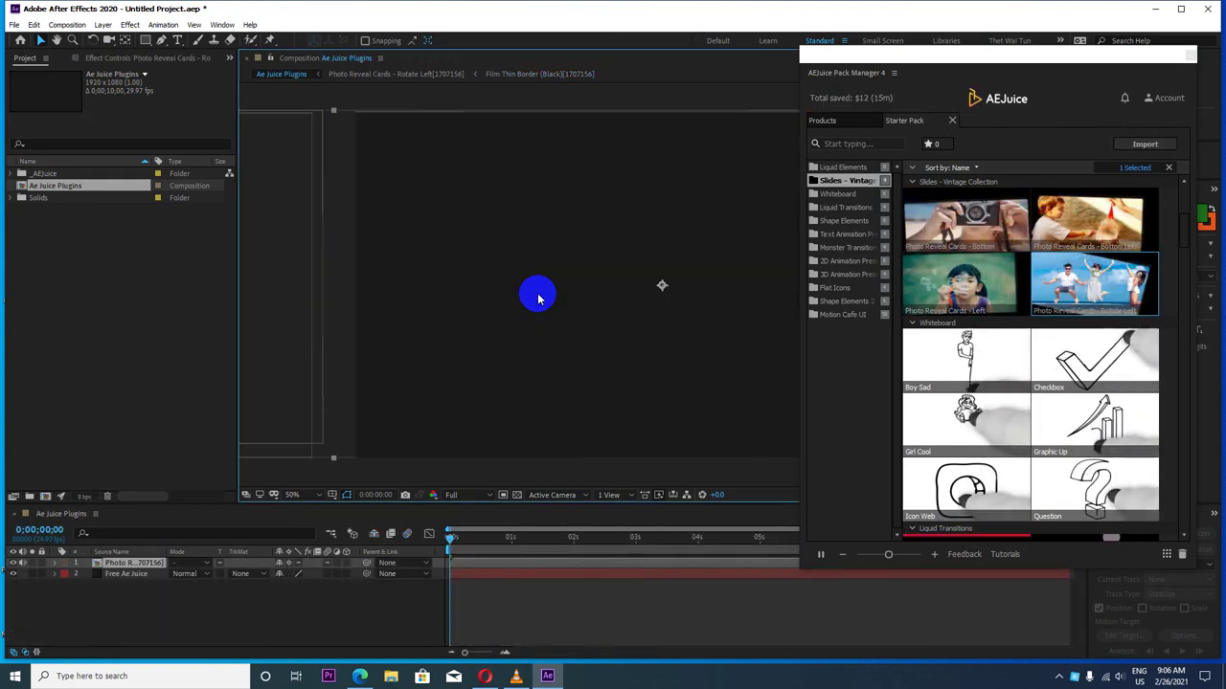
Step: Move the AEJuice Pack Manager panel up and left, then close it
mouse_move(1146, 57)
left_mouse_down()
mouse_move(1016, 58)
mouse_move(1088, 116)
left_mouse_up()
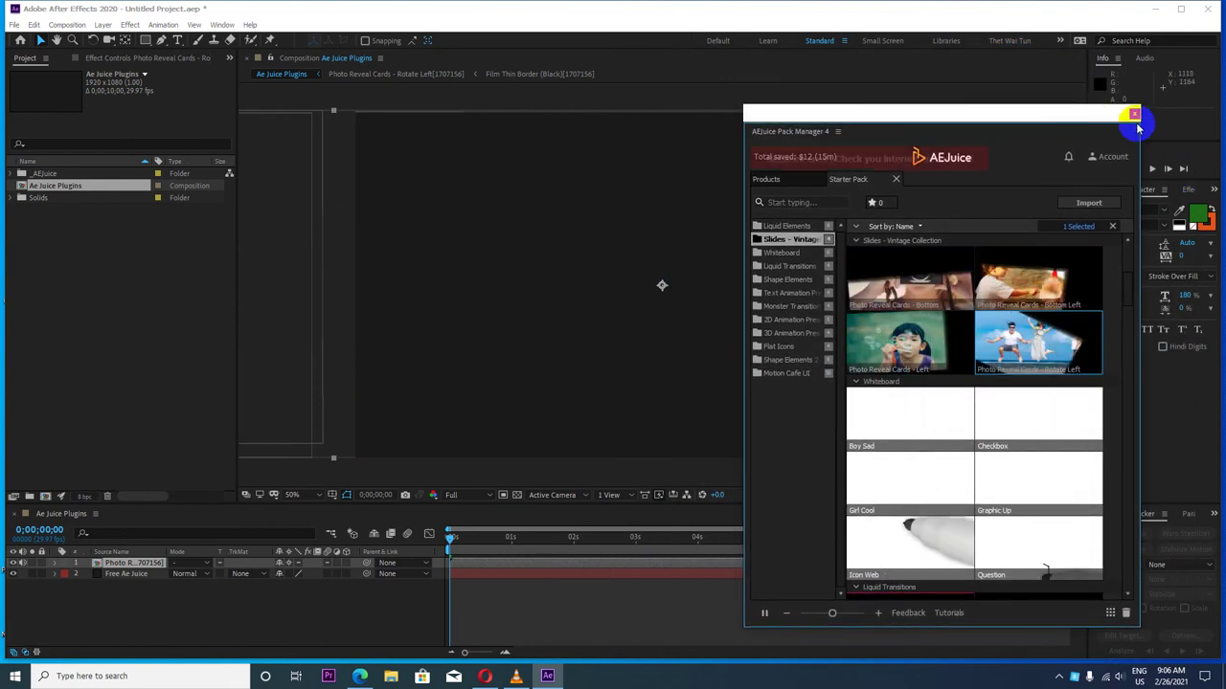
left_click_drag(1060, 111, 991, 83)
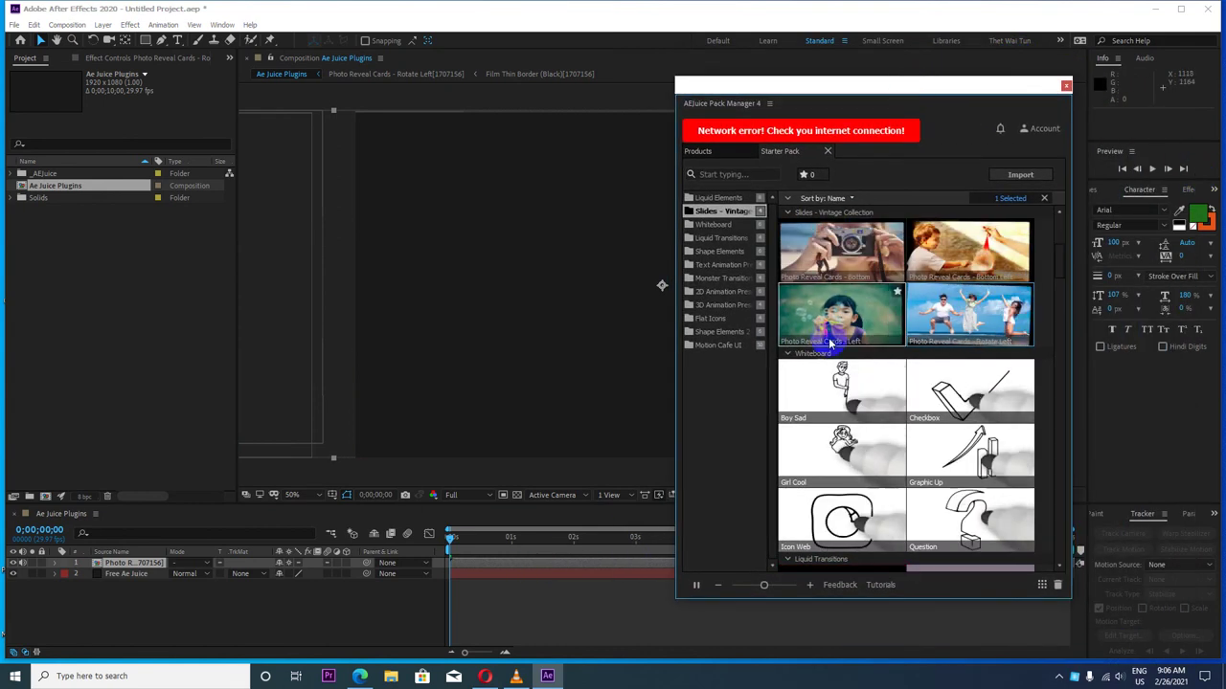
left_click(1034, 89)
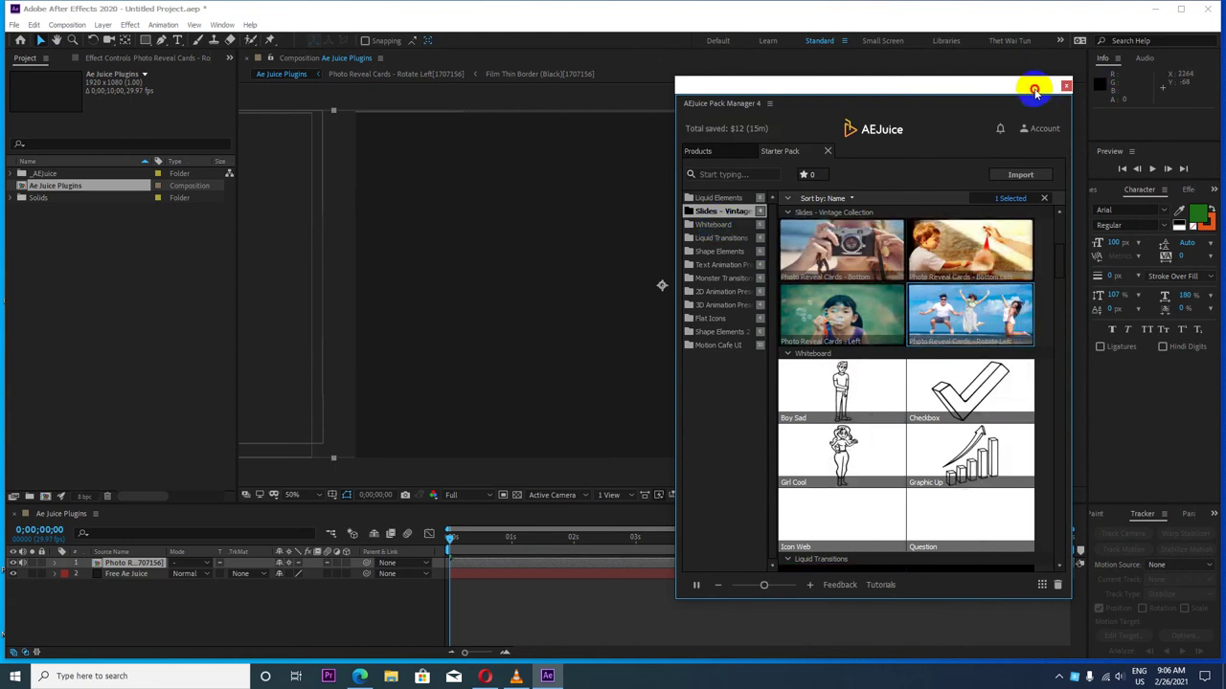
left_click(1066, 86)
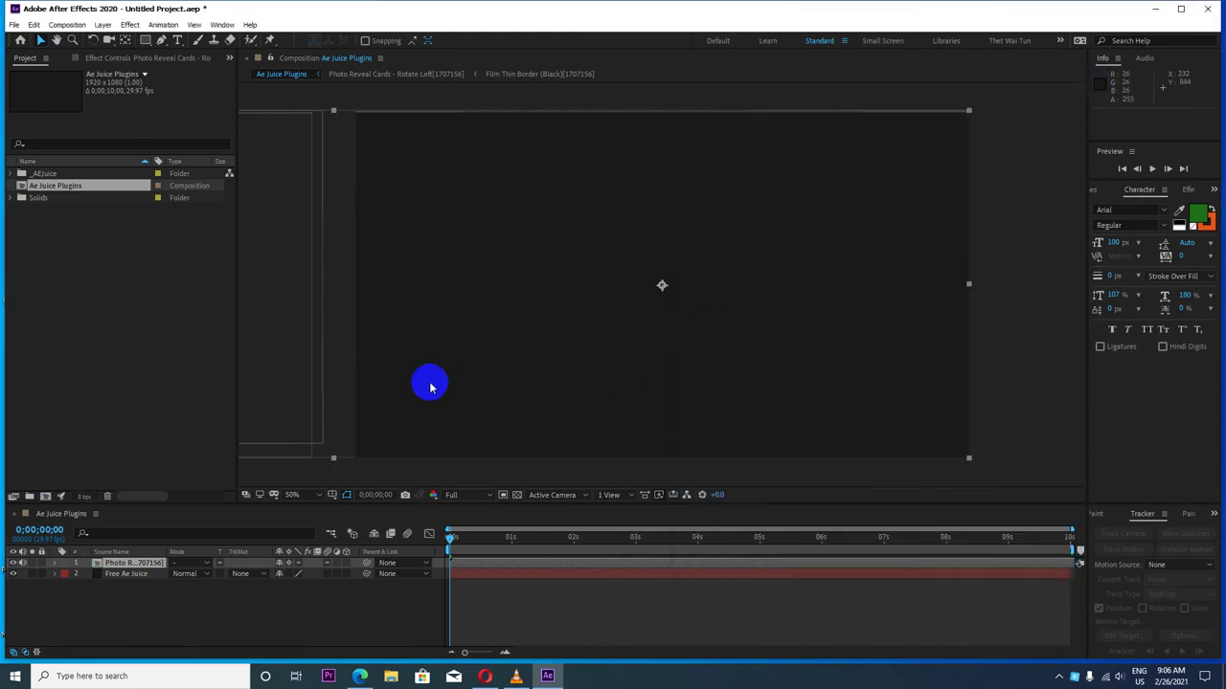
Step: Scrub the slide animation forward to about 0;00;04;13, then back to 0;00;02;13
left_click_drag(508, 539, 724, 537)
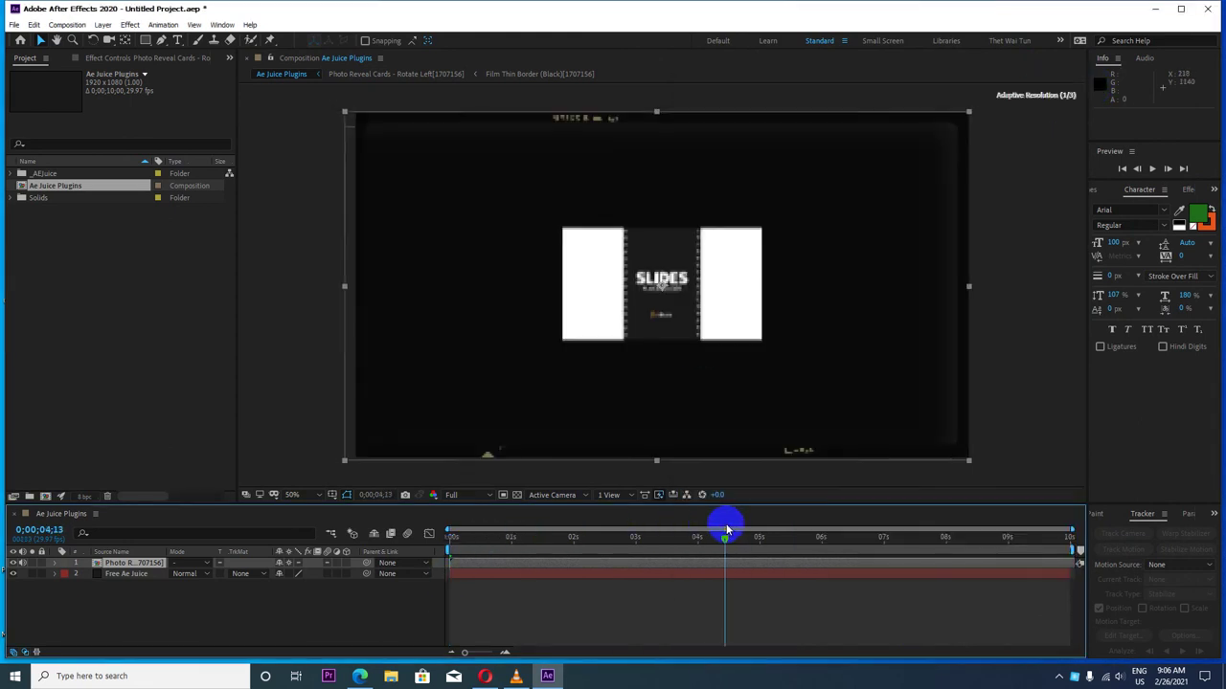
scroll(659, 296, "up", 2)
scroll(659, 295, "down", 2)
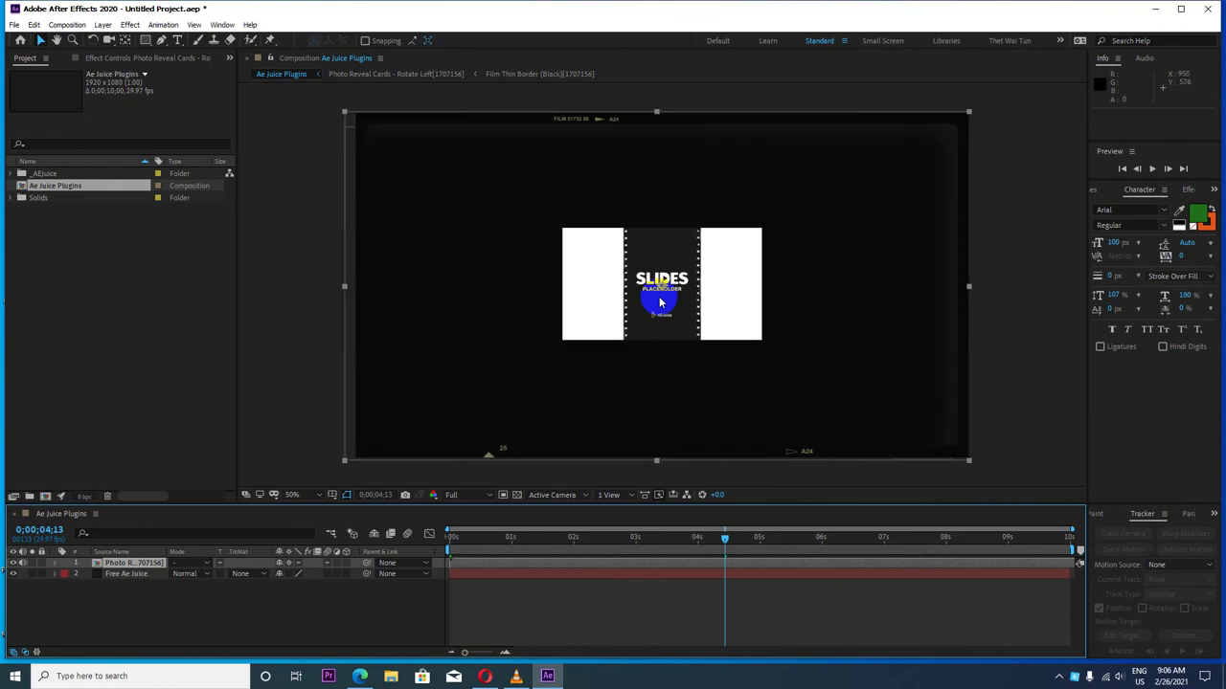
left_click_drag(725, 538, 601, 538)
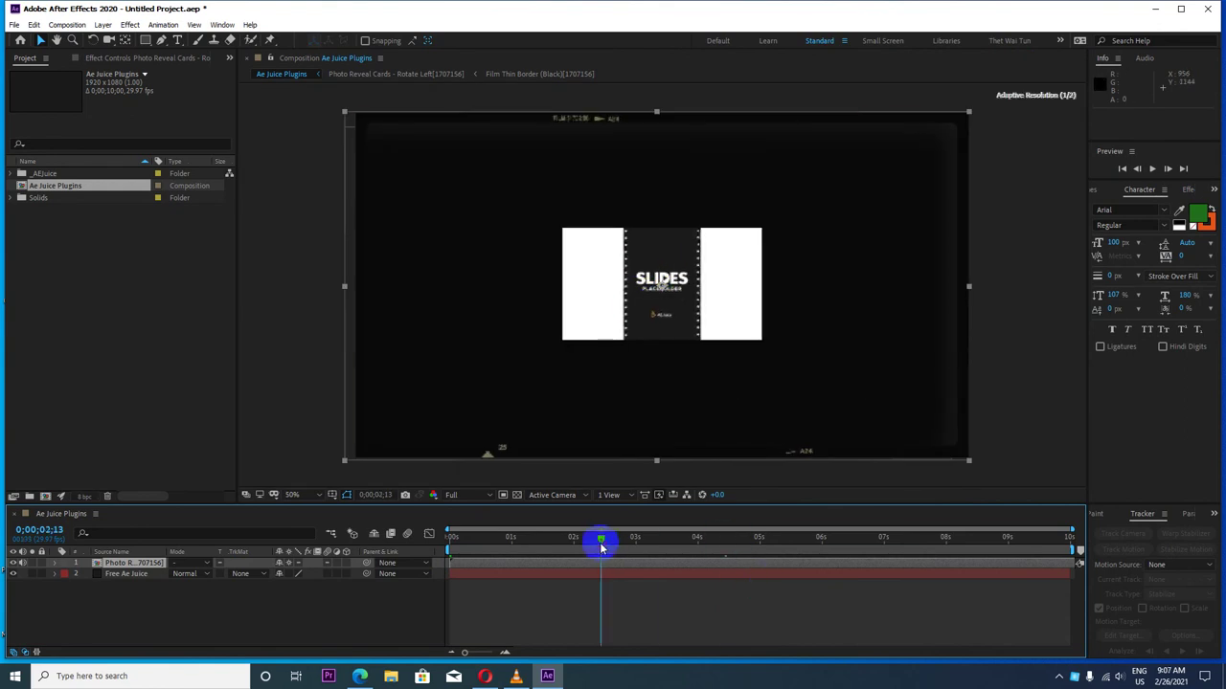
Step: Open the Rotate Left precomp, then its Image Placeholder 0001 comp, and scrub its animation
double_click(137, 565)
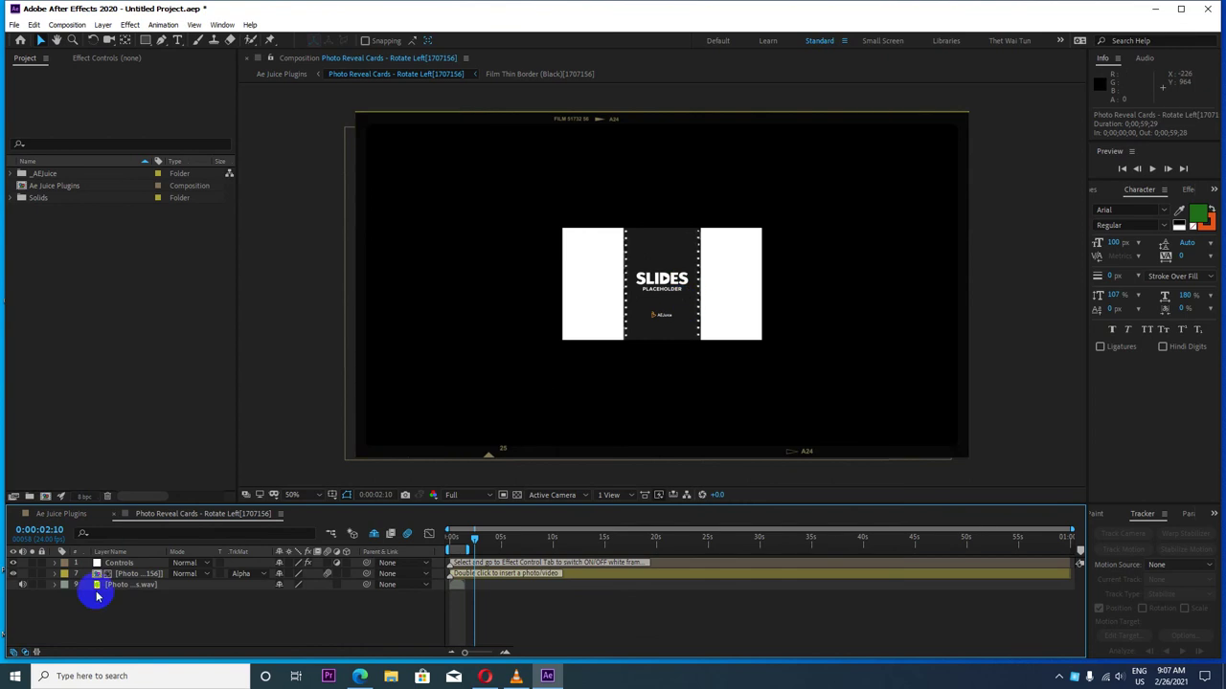
left_click(137, 575)
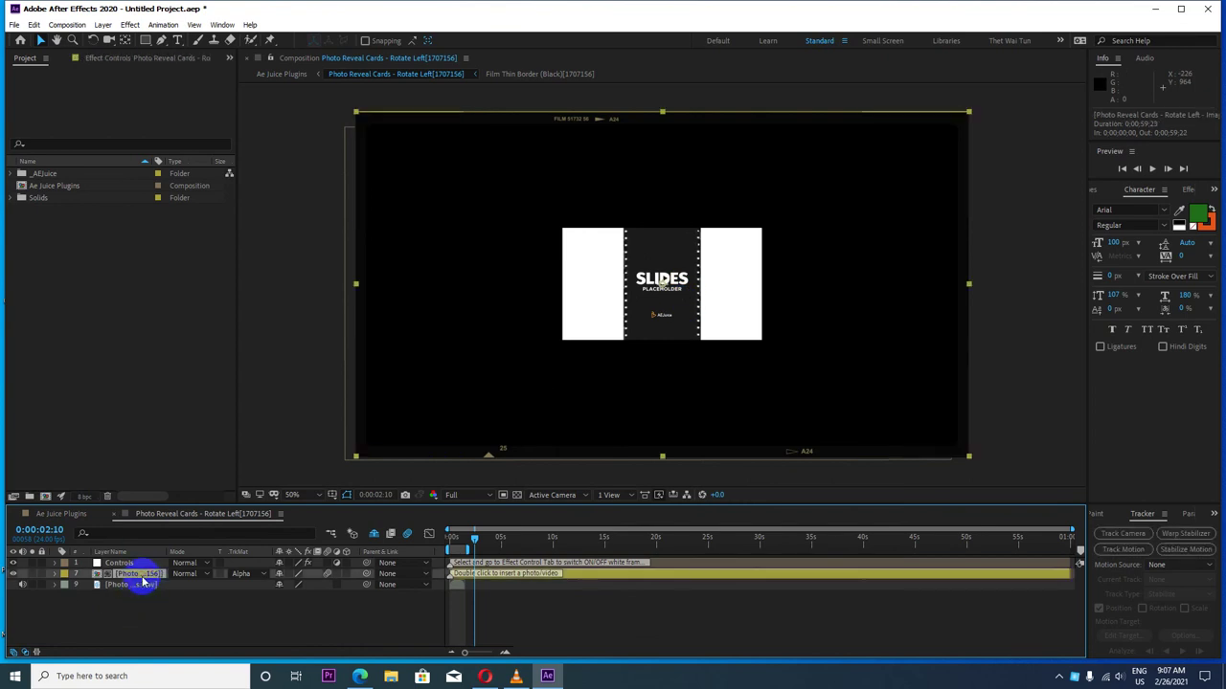
left_click(134, 584)
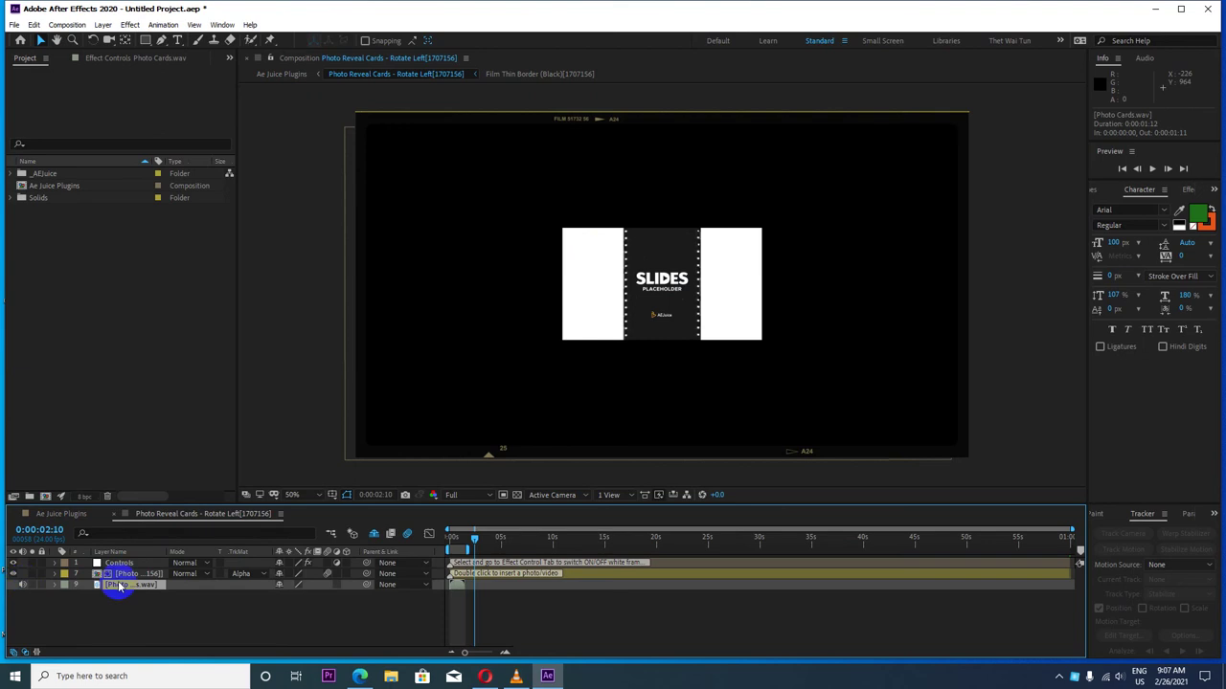
left_click(129, 574)
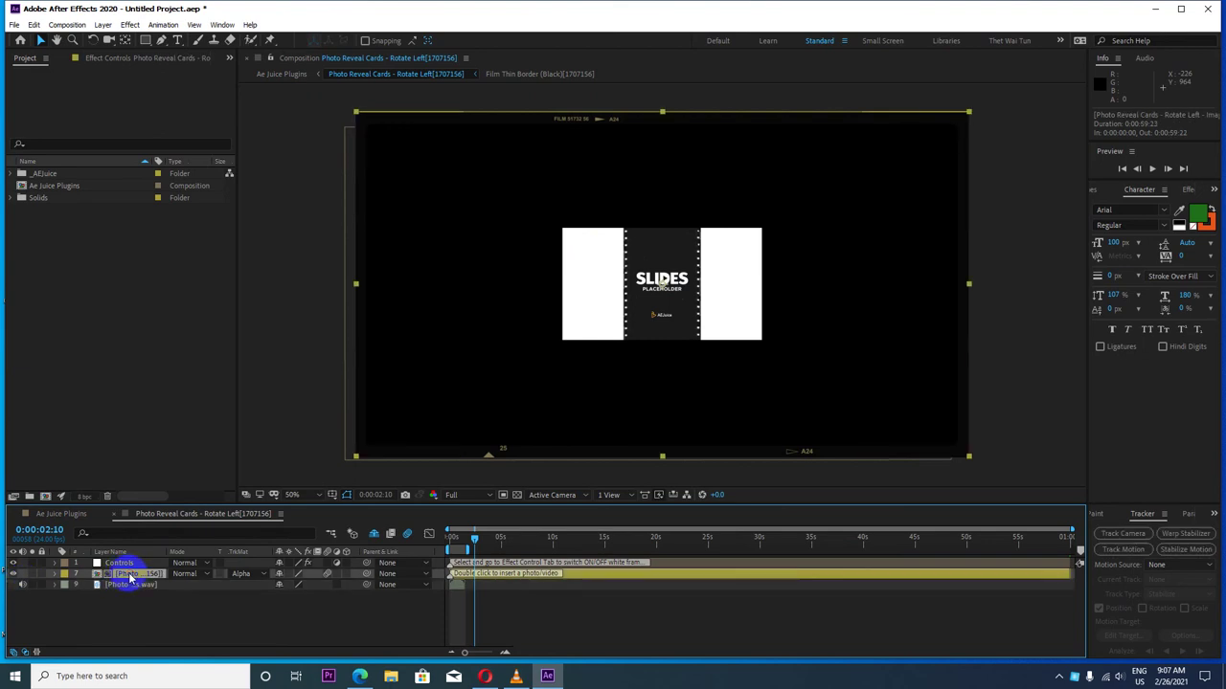
double_click(130, 576)
left_click(131, 565)
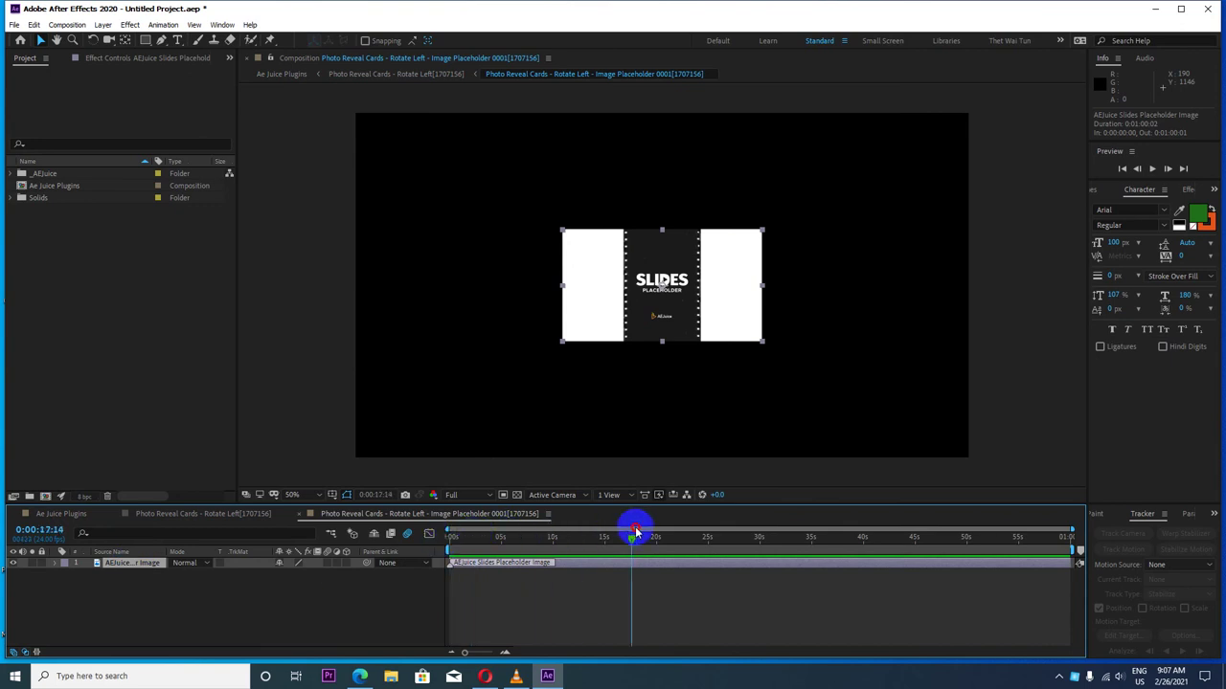
left_click_drag(635, 530, 655, 565)
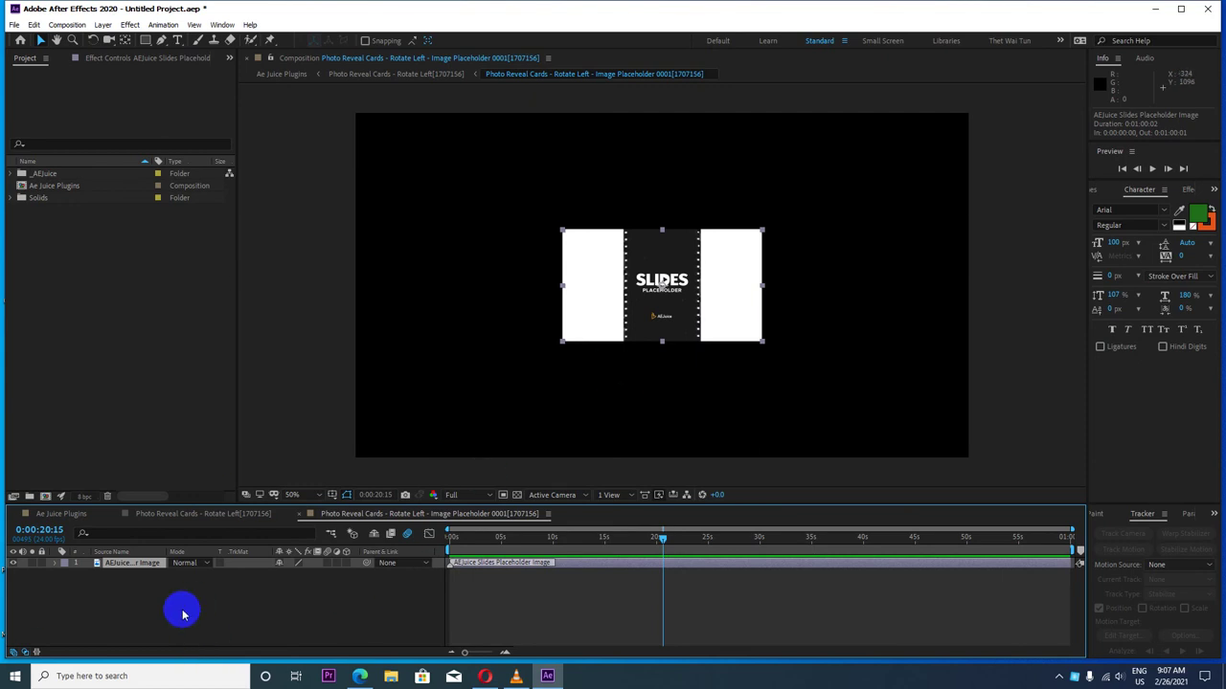
Step: Return to the Photo Reveal Cards - Rotate Left comp and rewind to 0
left_click(223, 517)
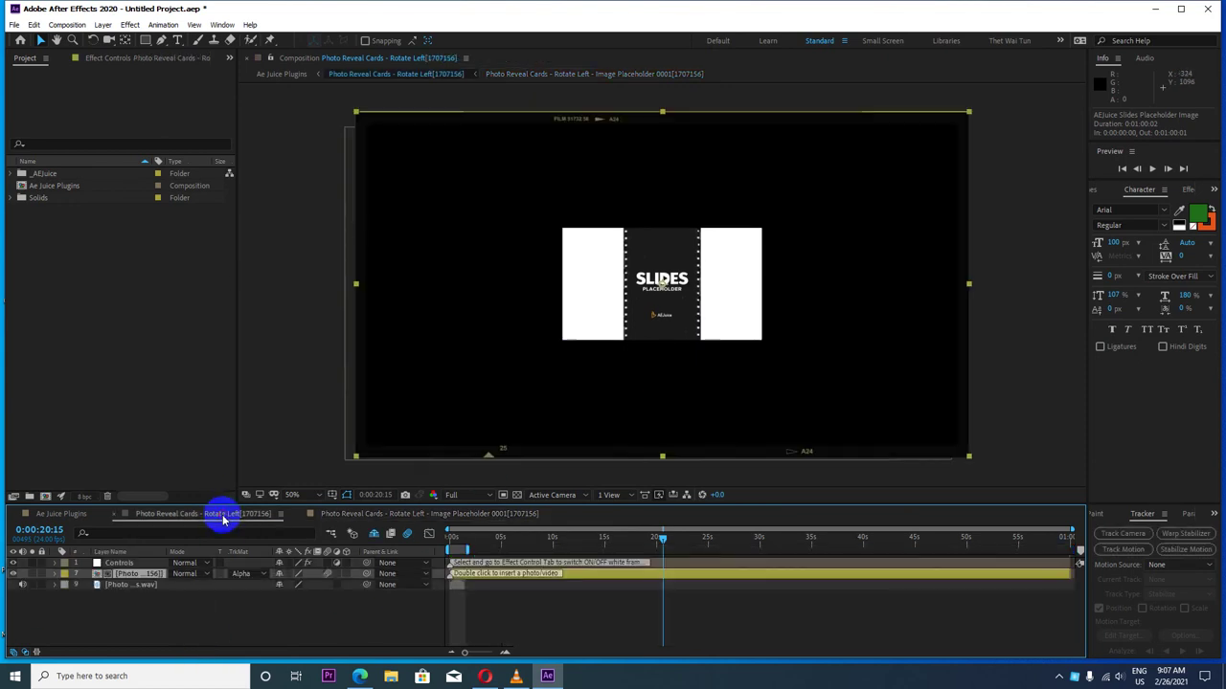
left_click(134, 584)
mouse_move(502, 552)
left_mouse_down()
mouse_move(419, 555)
mouse_move(444, 558)
left_mouse_up()
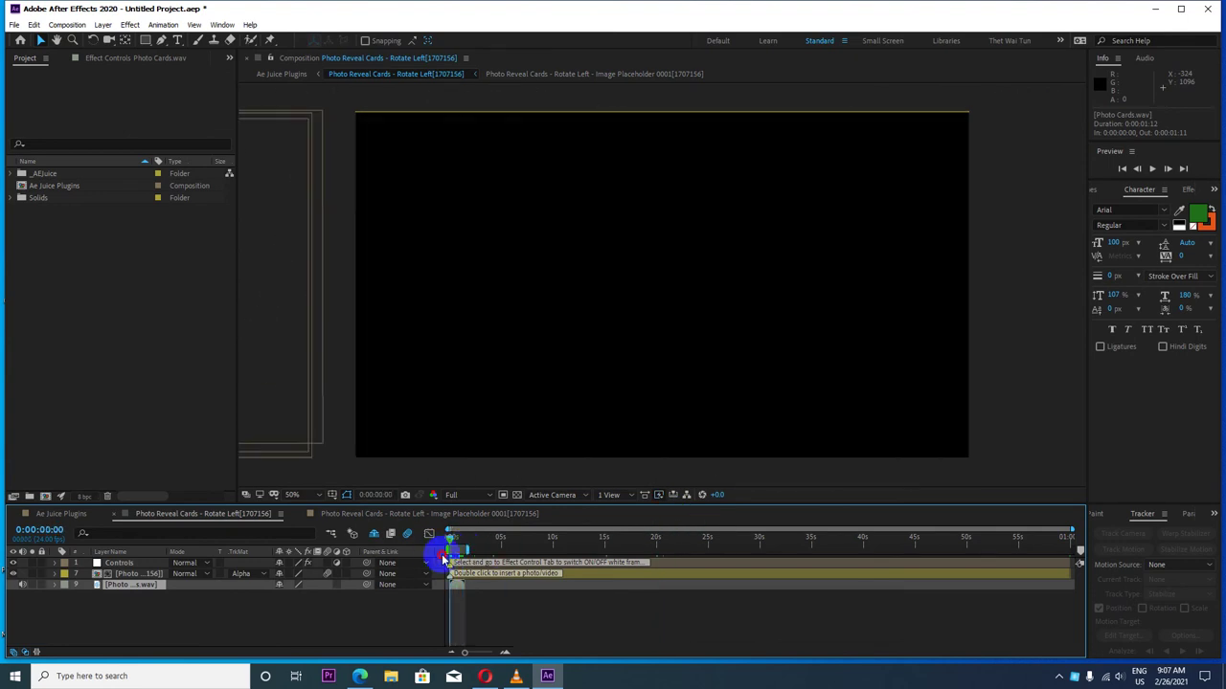
Step: Preview the Photo Reveal Cards transition, replaying it with viewer resolution set to Quarter
key("space")
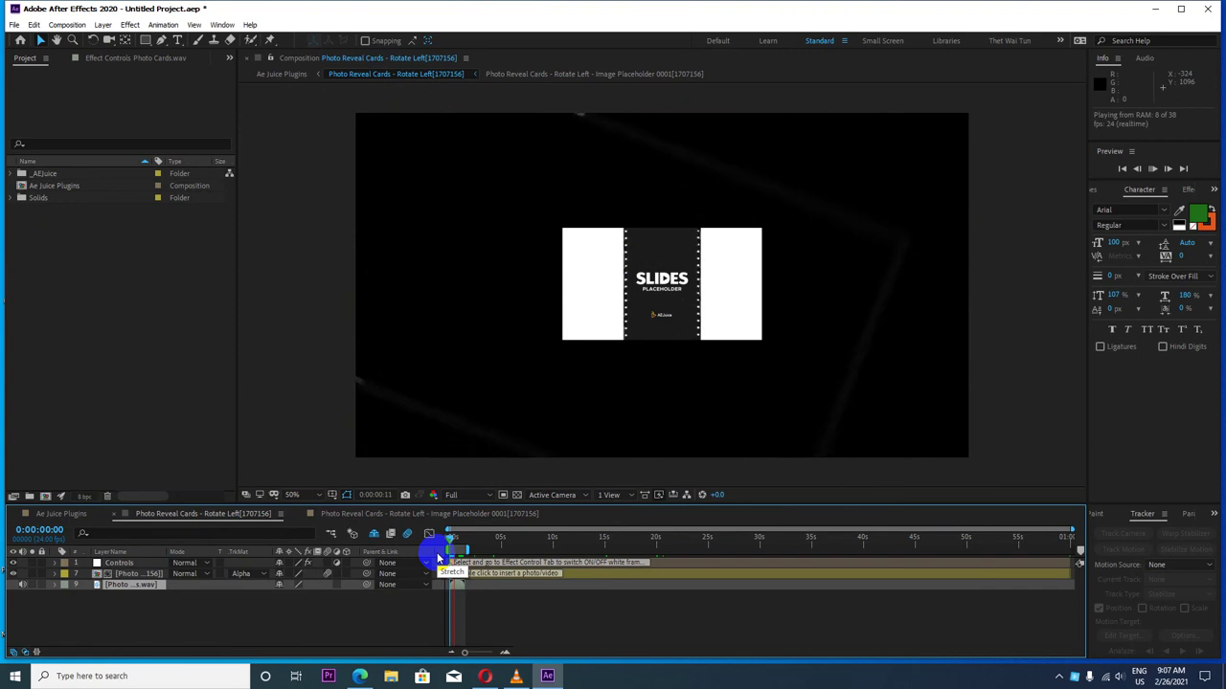
left_click(465, 495)
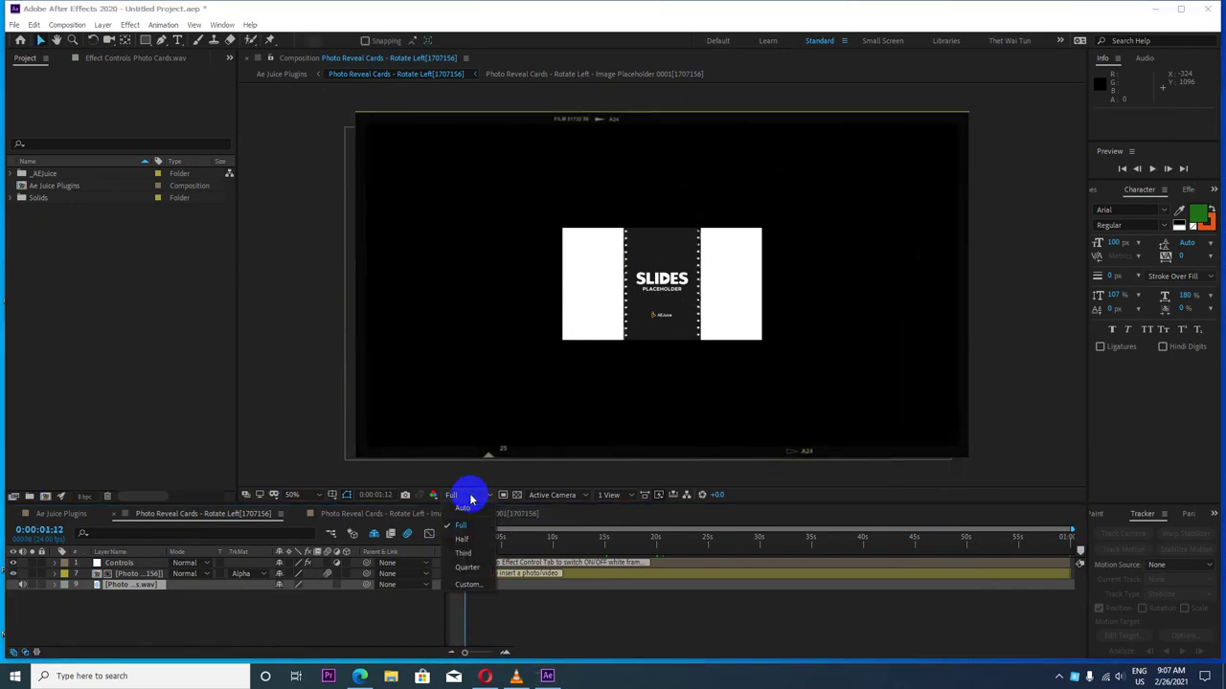
left_click(470, 563)
left_click(450, 539)
key("space")
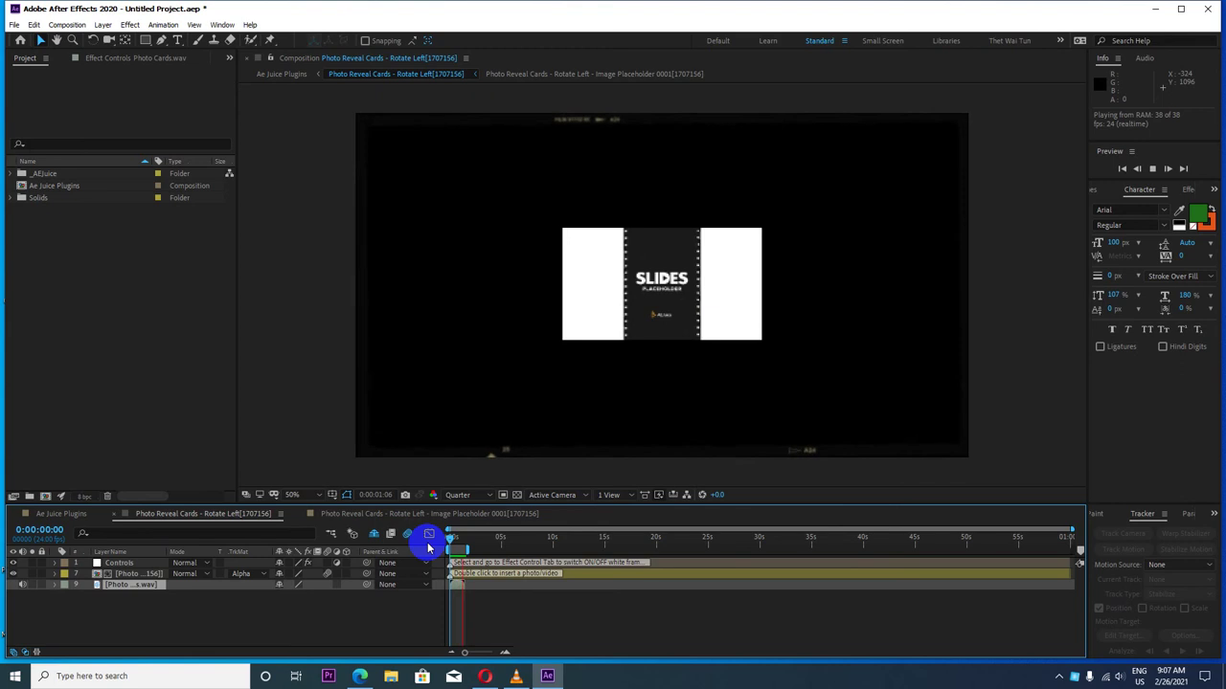
key("space")
key("space")
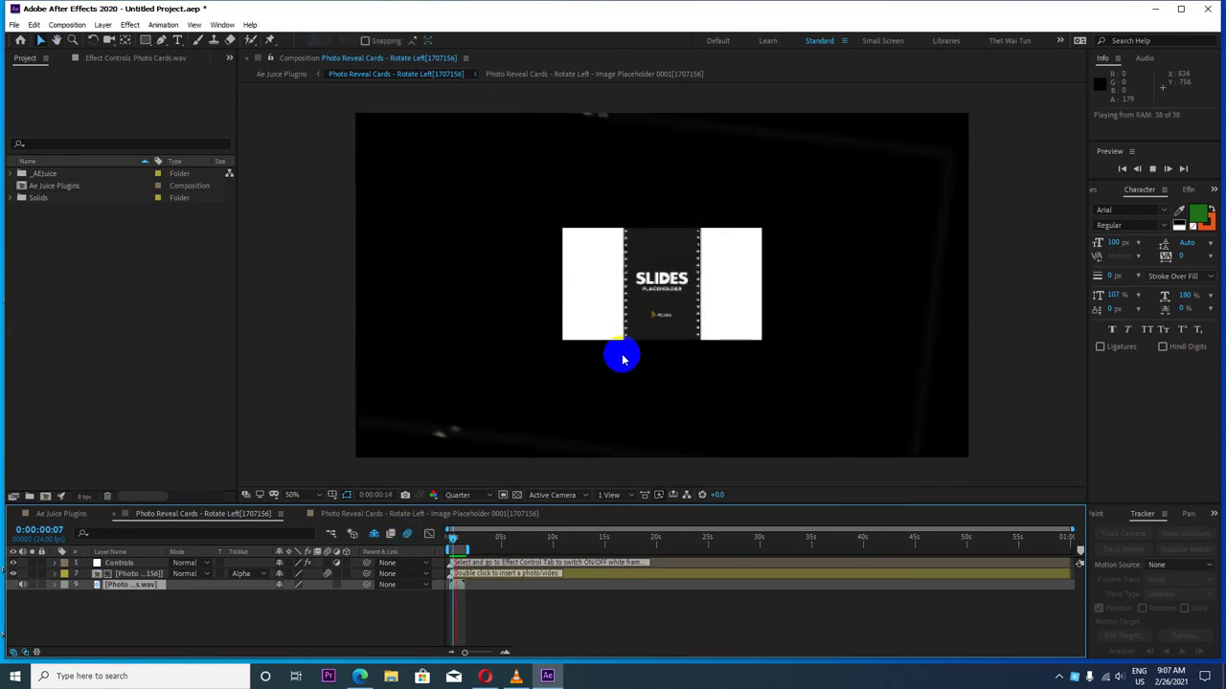
Step: Stop playback and close the Image Placeholder comp tab
left_click(509, 494)
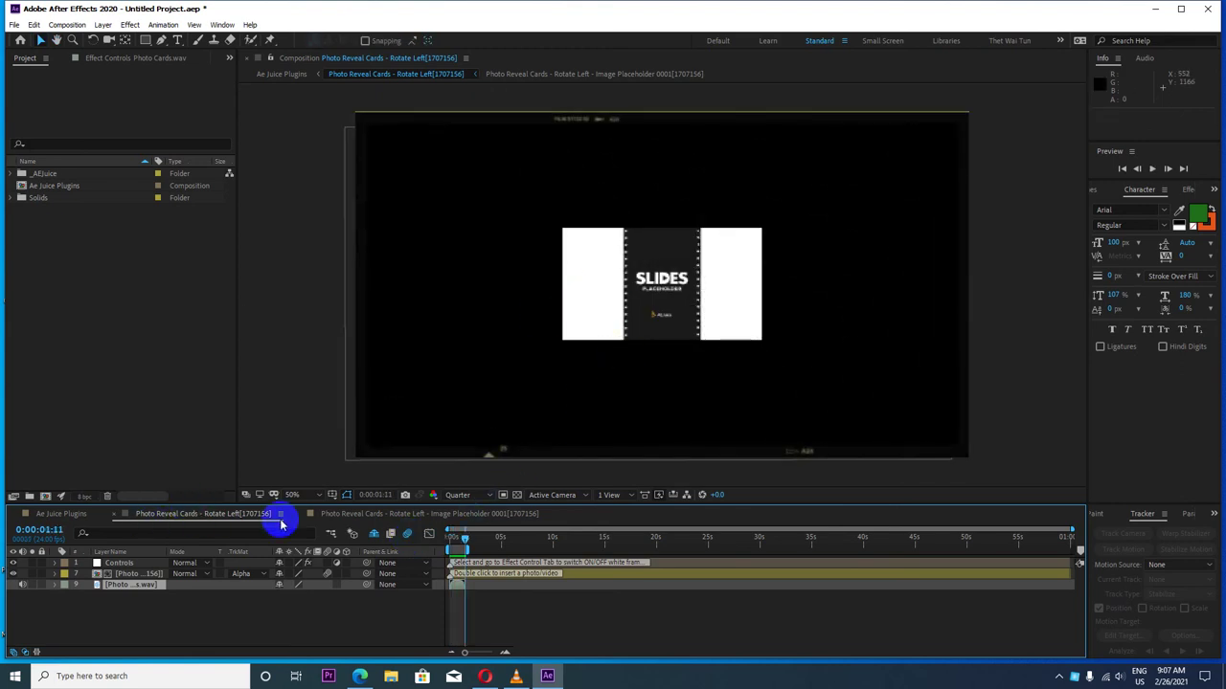
left_click(360, 514)
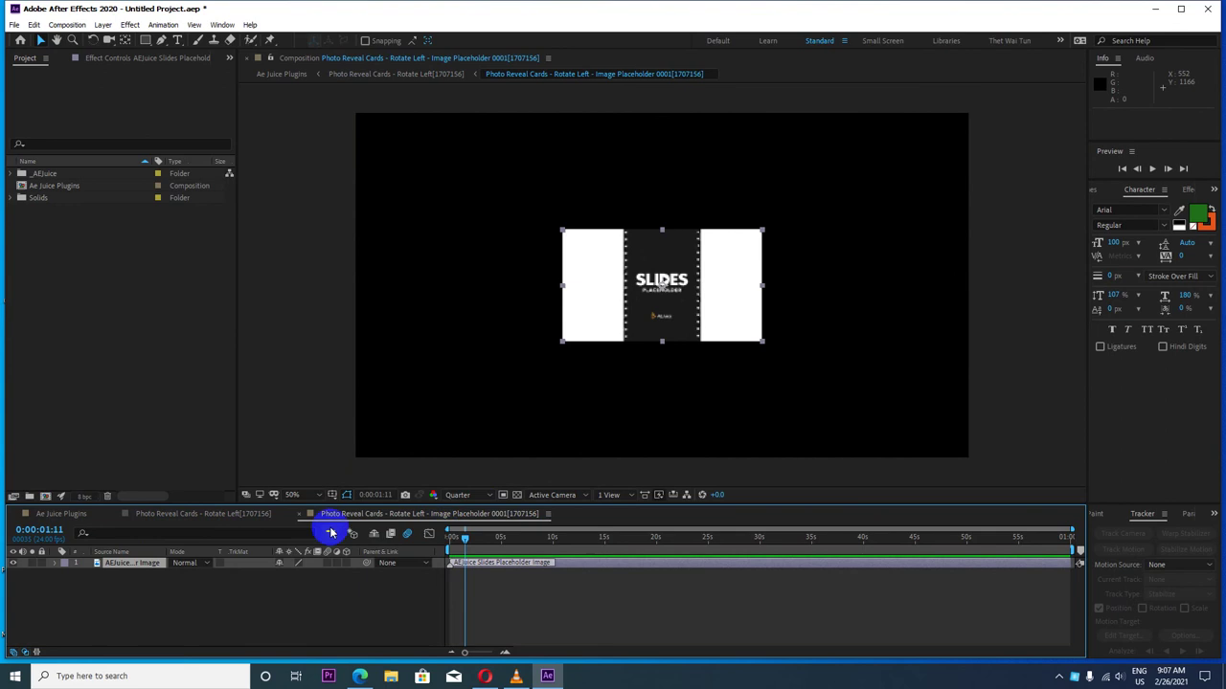
left_click(301, 515)
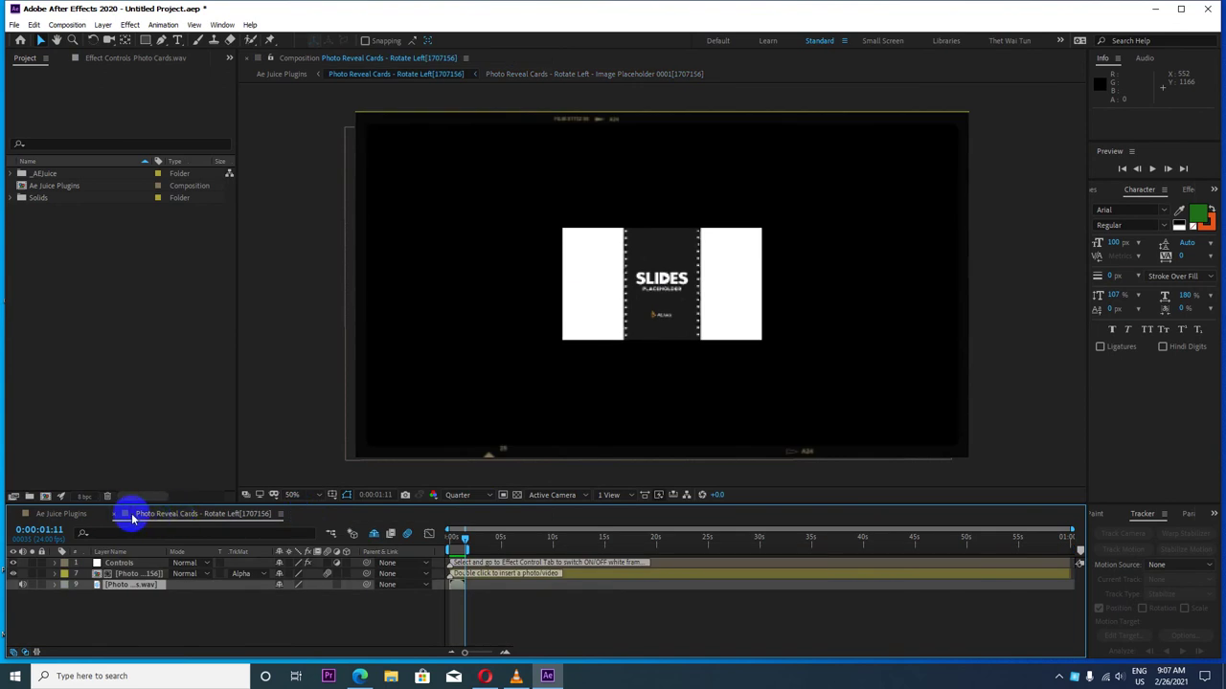
Step: Close the Photo Reveal Cards timeline and scrub a few frames in the Ae Juice Plugins comp
left_click(113, 515)
left_click(153, 563)
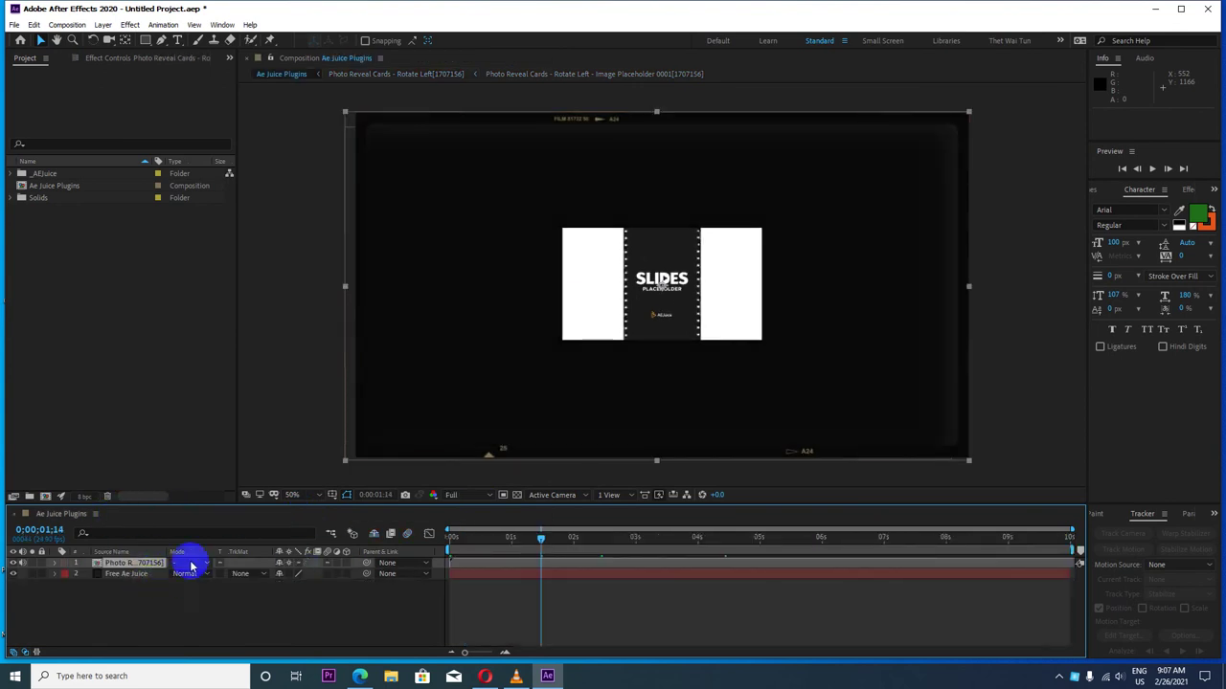
left_click_drag(529, 543, 553, 548)
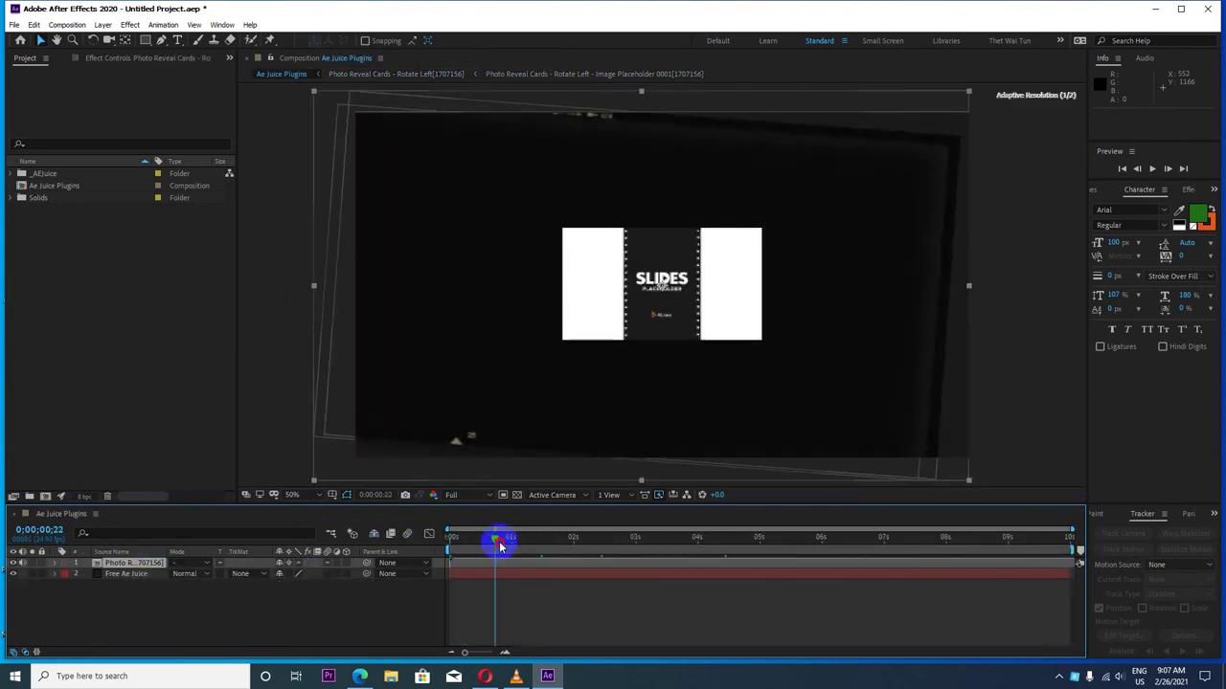
left_click(84, 23)
Step: Lengthen the Ae Juice Plugins comp to about two minutes and zoom the timeline out
left_click(96, 53)
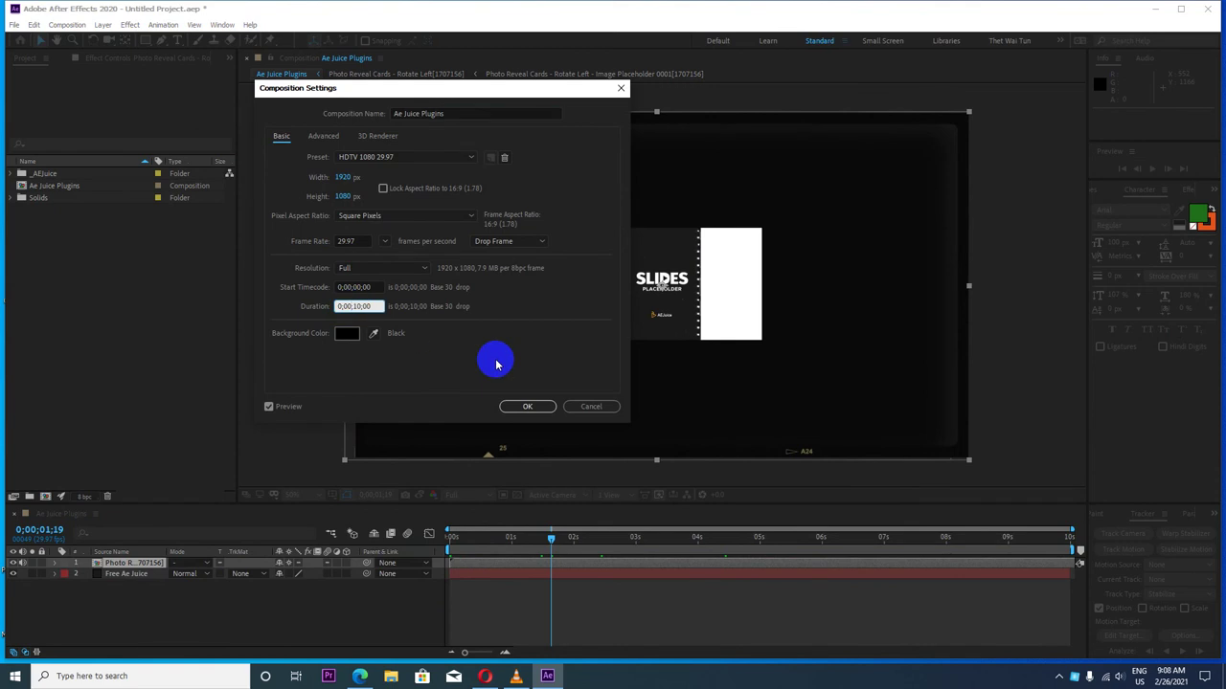
key("Return")
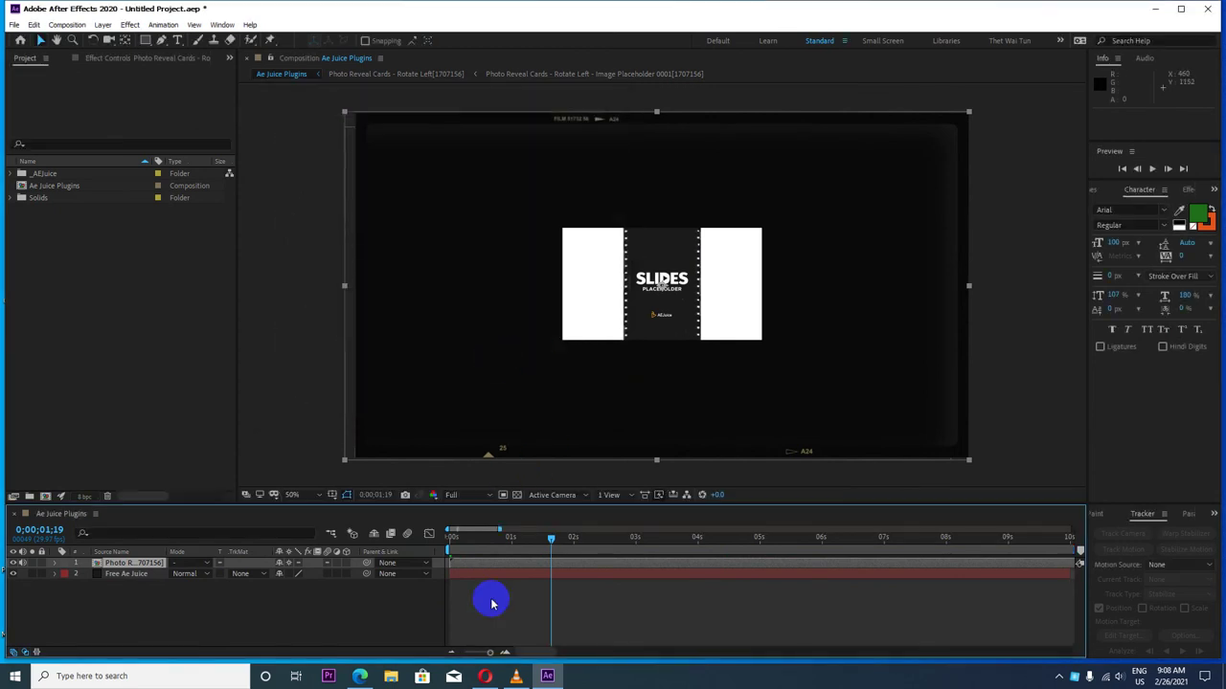
left_click_drag(484, 656, 451, 656)
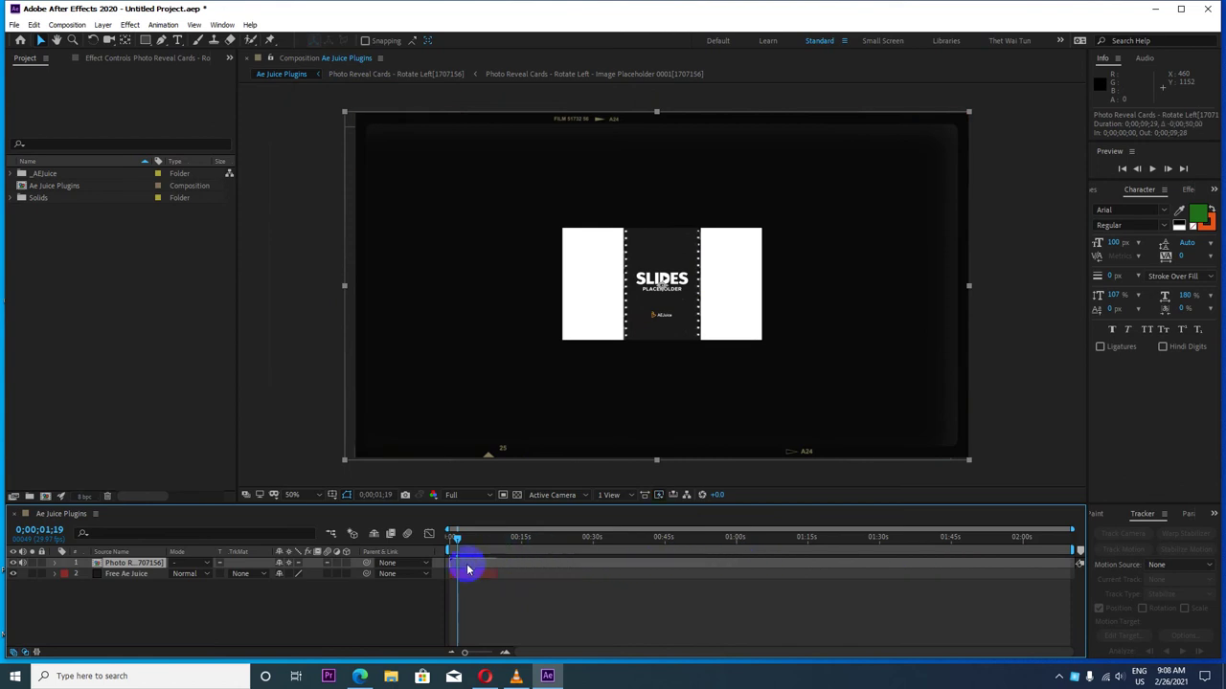
Step: Duplicate the Photo Reveal Cards layer with Ctrl+D, then delete the extra copy
key("ctrl+d")
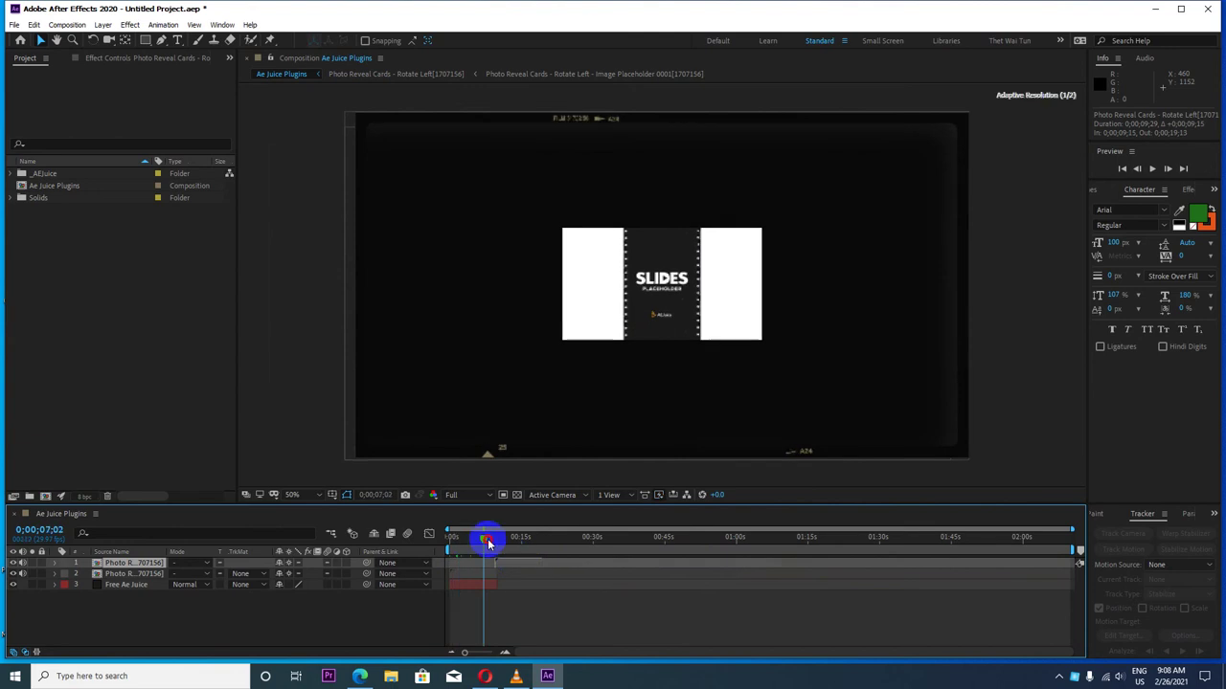
left_click_drag(488, 541, 524, 543)
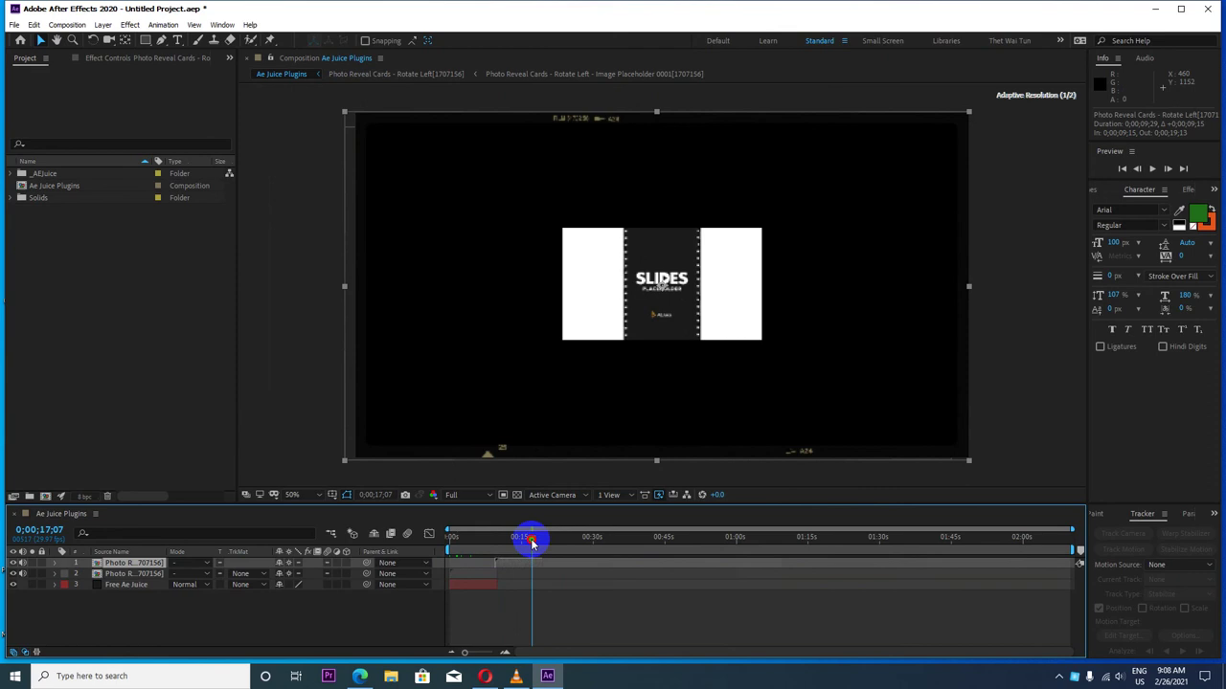
left_click(482, 578)
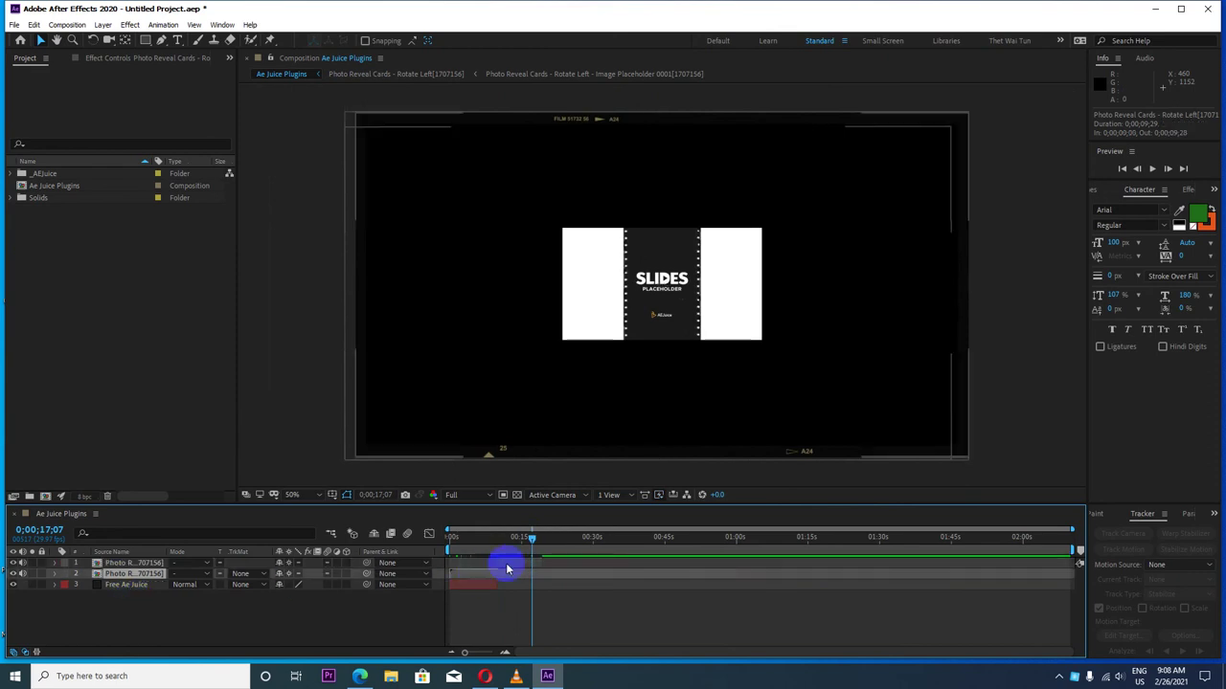
left_click(512, 566)
key("ctrl+d")
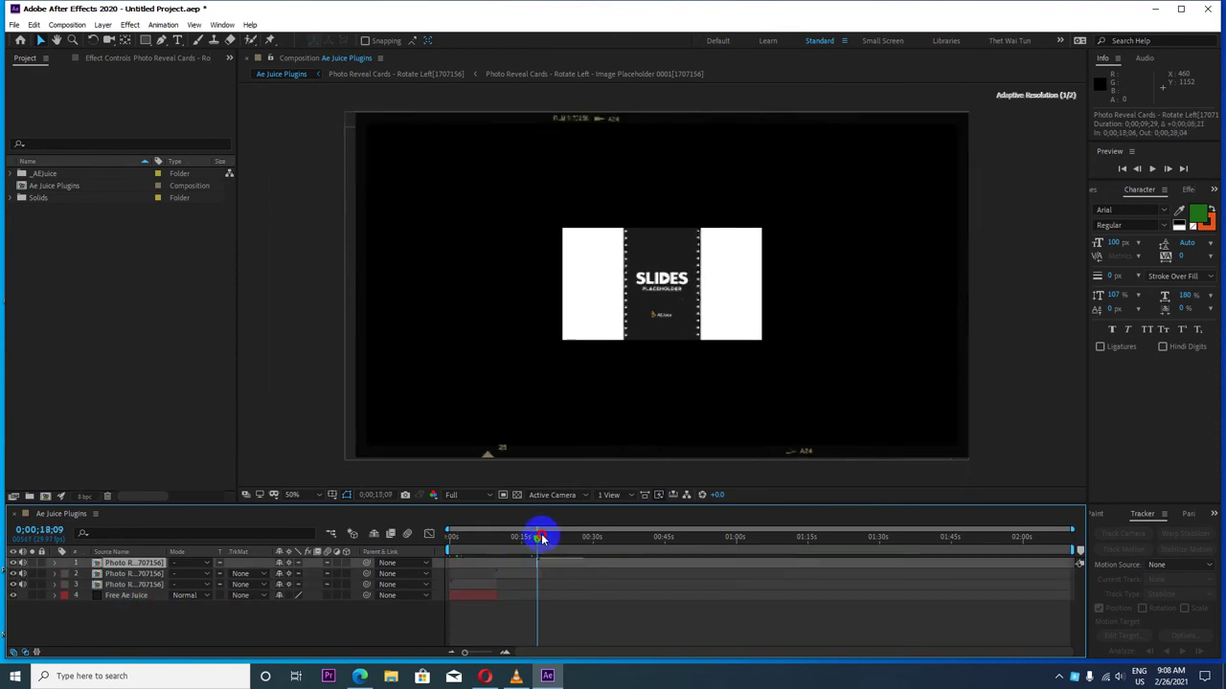
left_click_drag(542, 538, 430, 539)
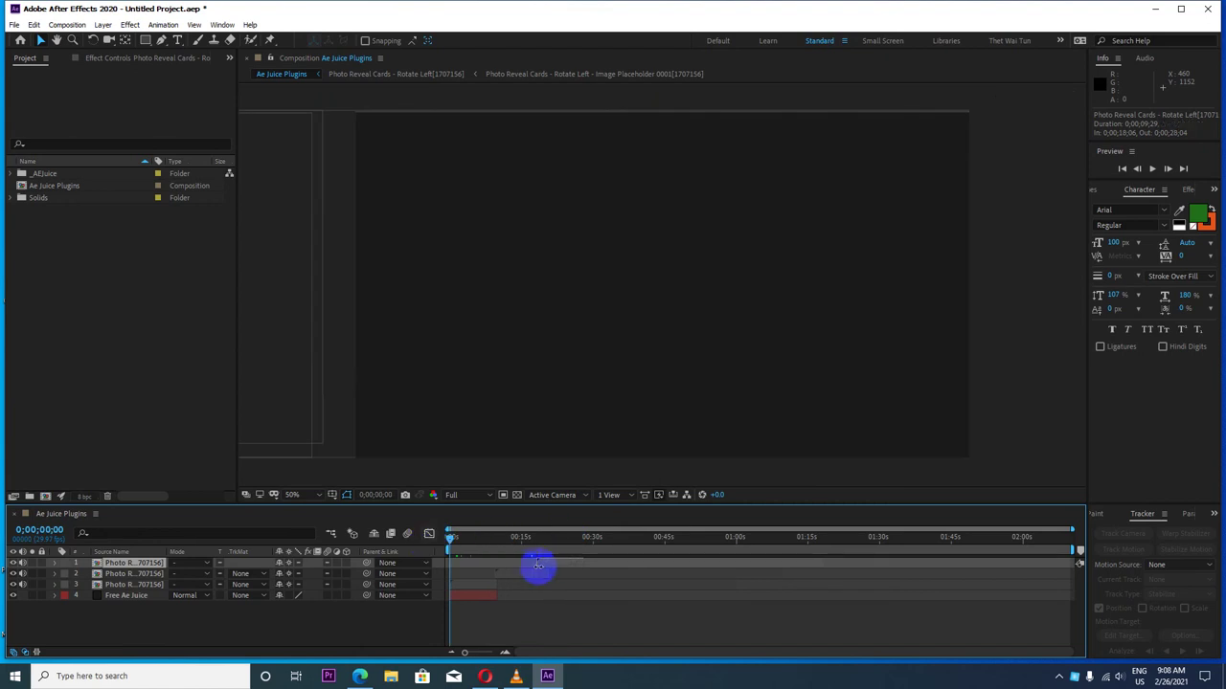
key("Delete")
key("Delete")
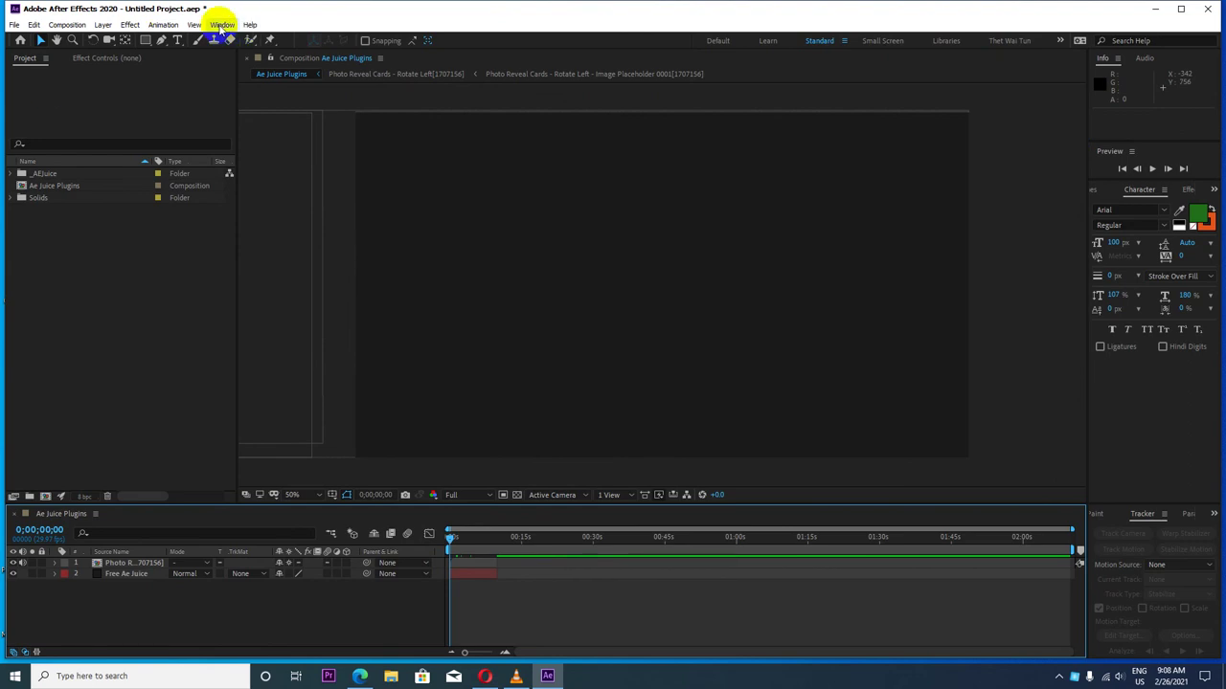
Step: Reopen AEJuice Pack Manager 4 and import a selected Starter Pack item
left_click(220, 25)
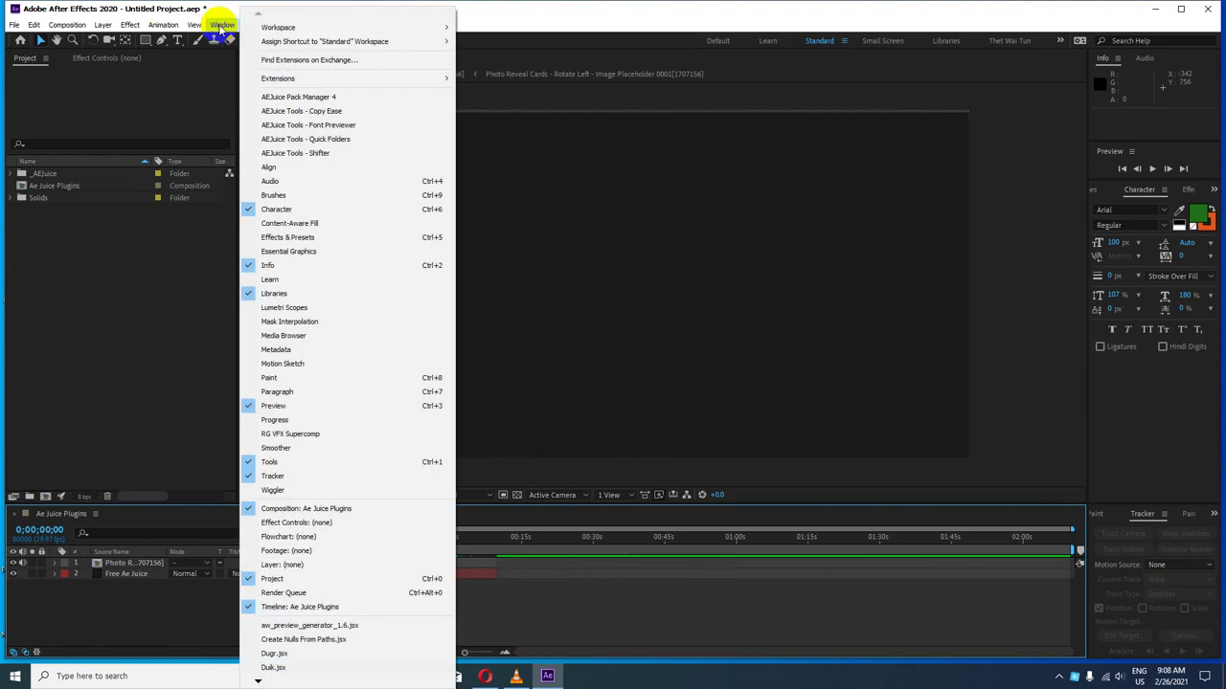
left_click(298, 98)
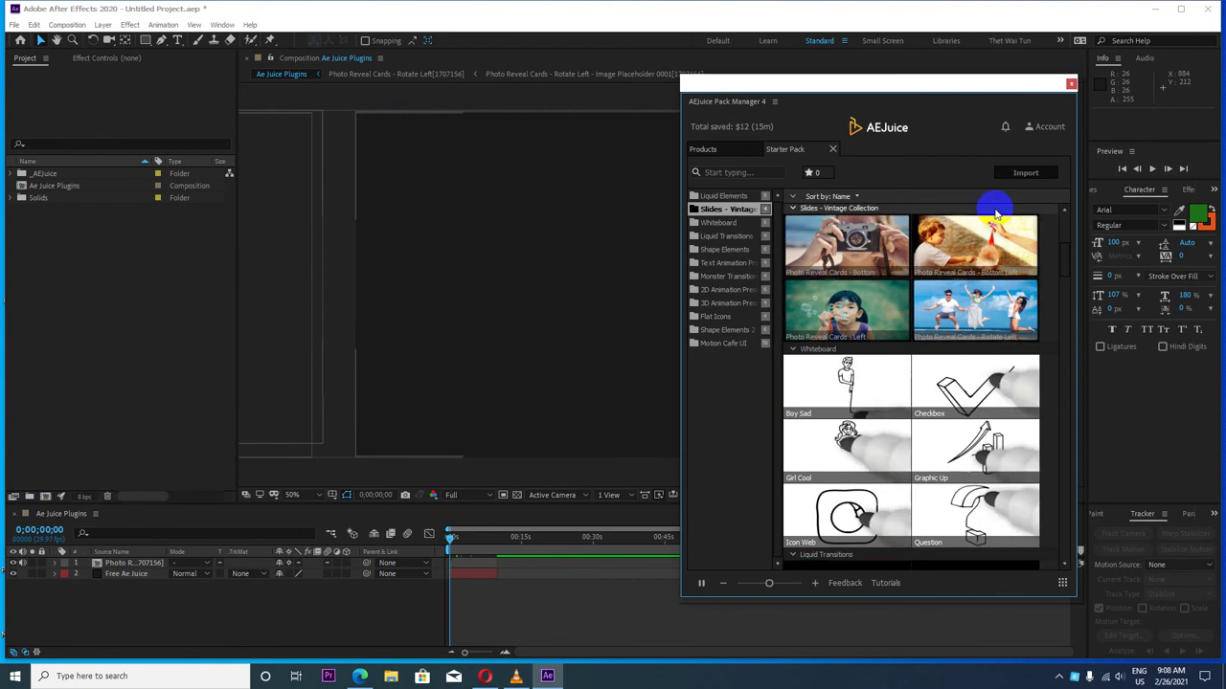
left_click(855, 388)
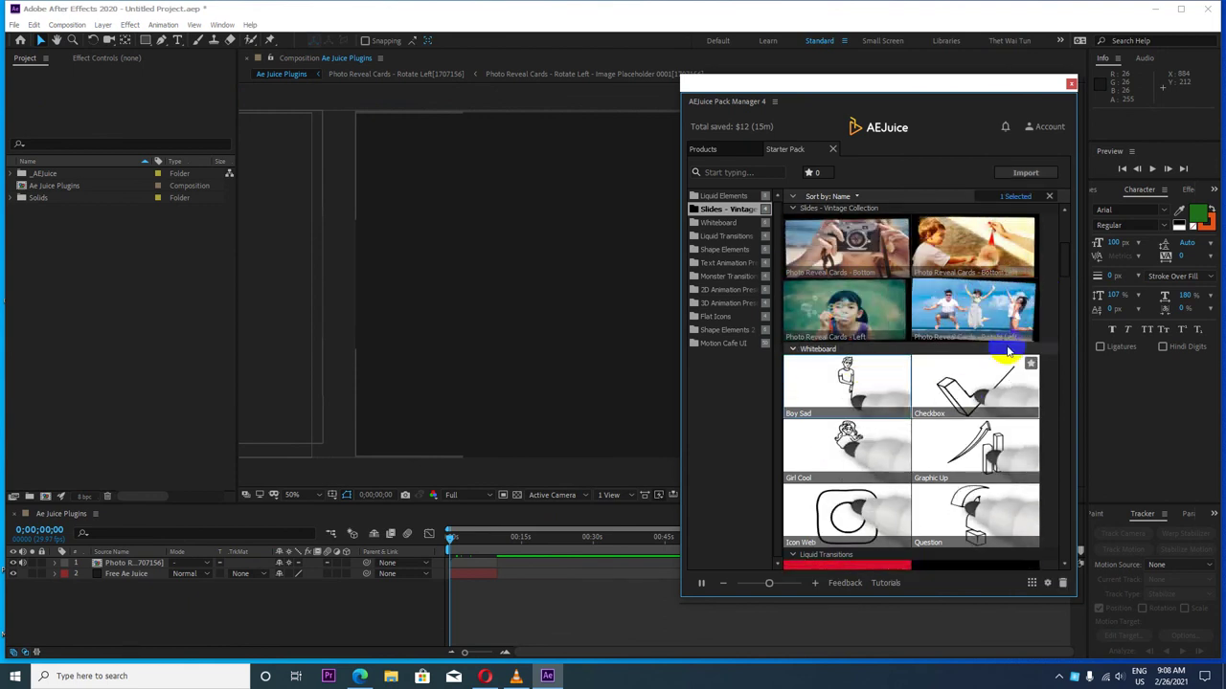
left_click(1037, 174)
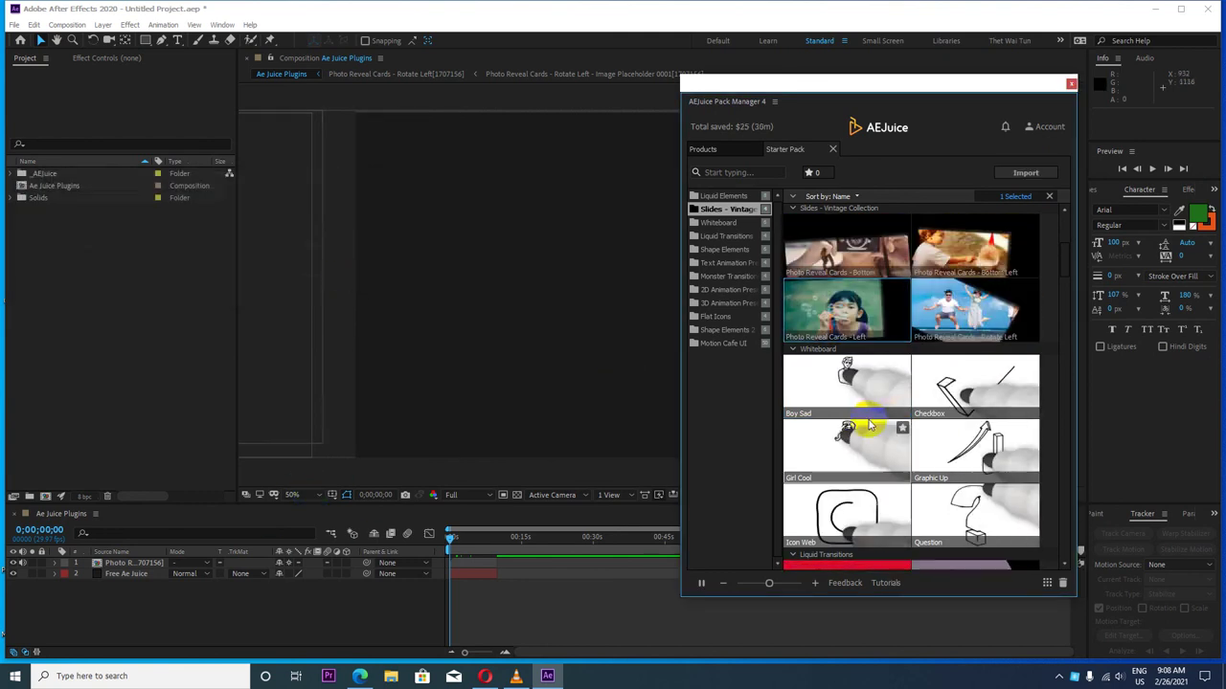
Step: Scroll the Starter Pack grid back up to Liquid Elements
scroll(859, 337, "down", 5)
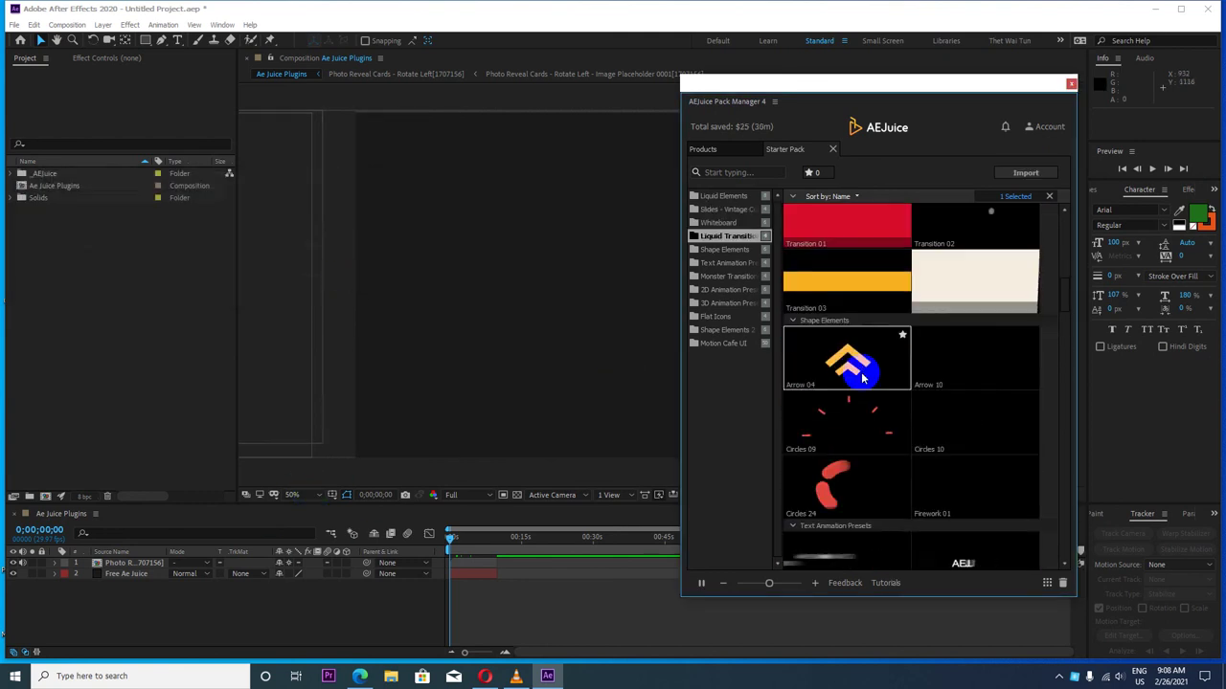
scroll(833, 421, "up", 5)
scroll(870, 431, "up", 2)
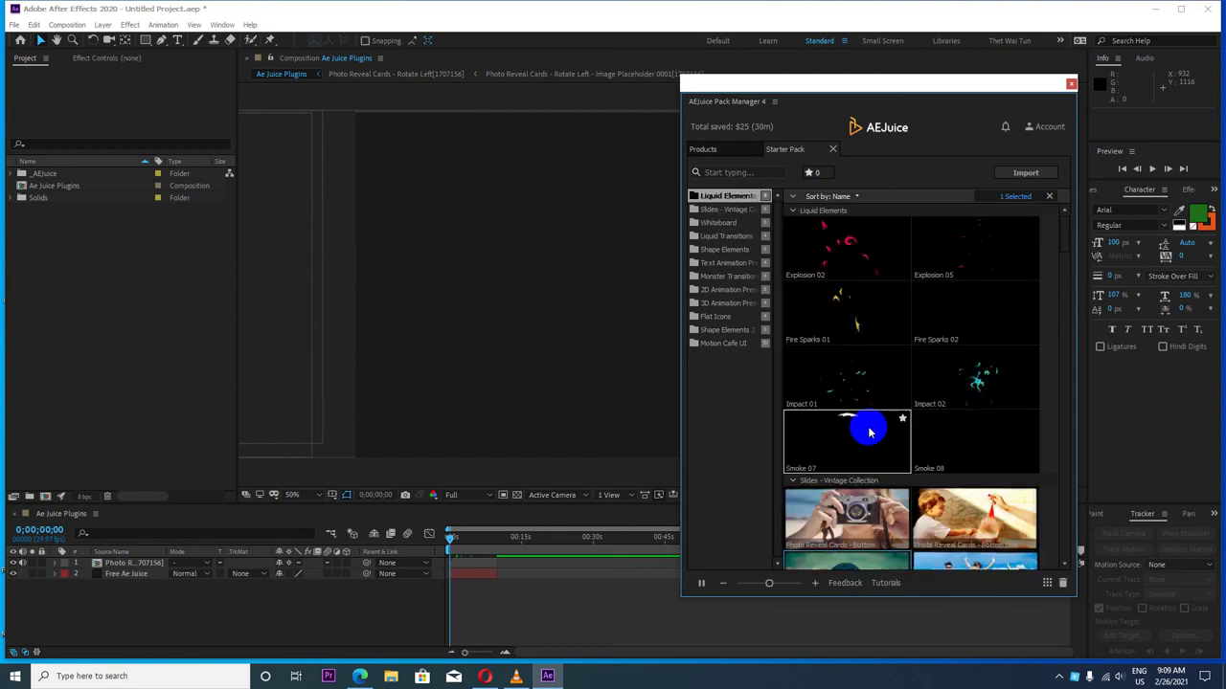
Step: Import Explosion 02 into the comp and preview it about a second in
double_click(847, 249)
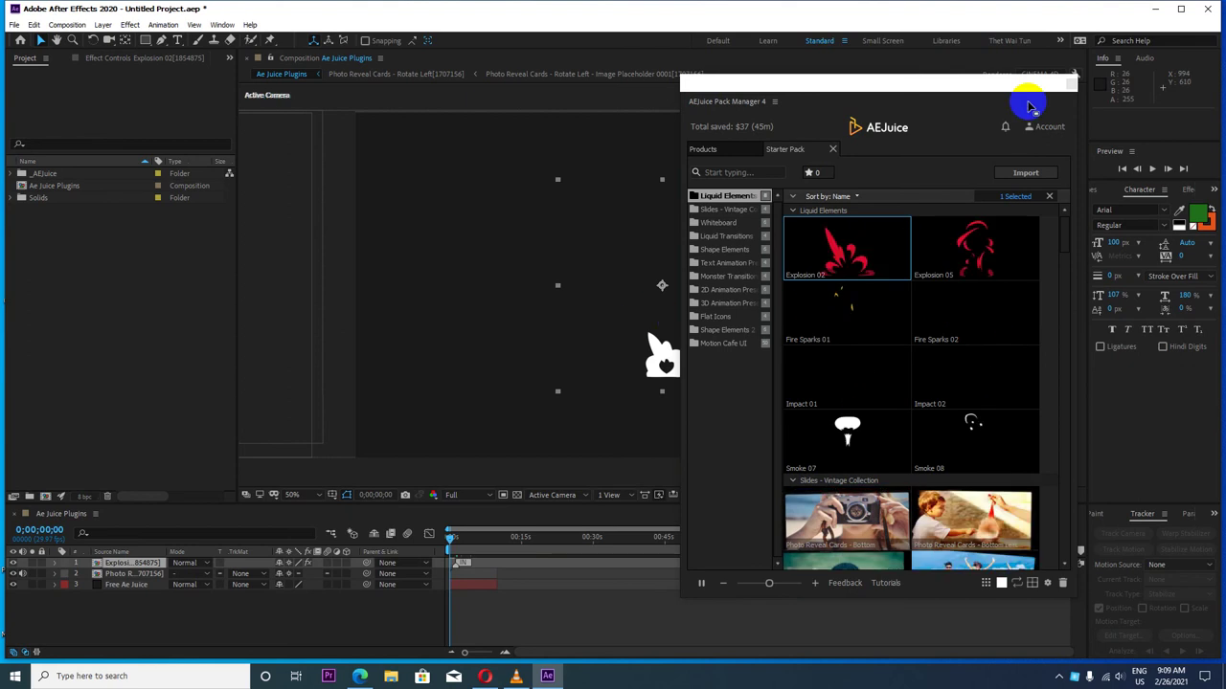
left_click_drag(1029, 106, 1179, 175)
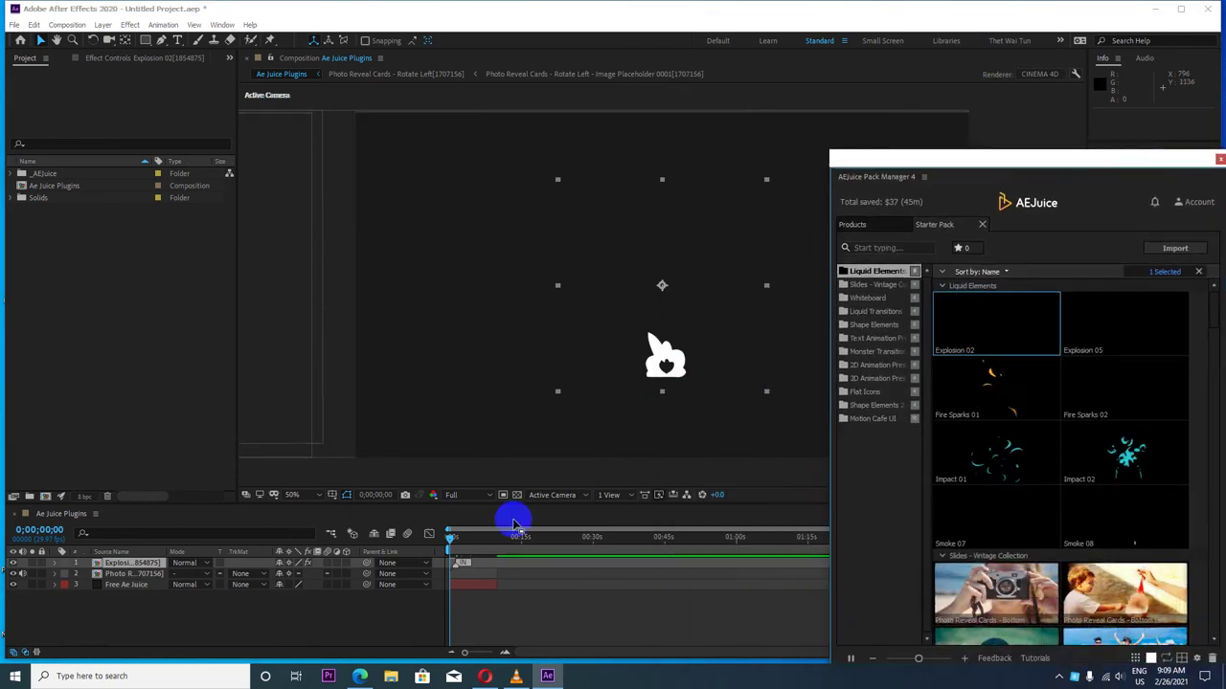
left_click_drag(451, 538, 438, 533)
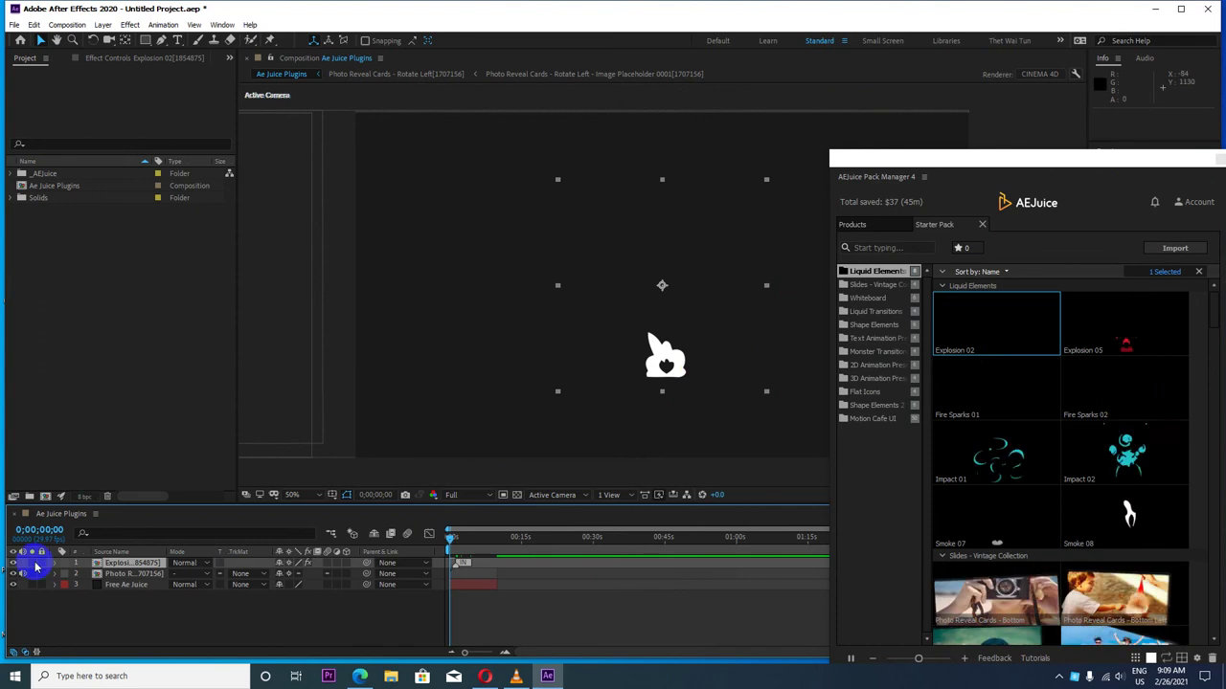
Step: Delete the Photo Reveal Cards and Free Ae Juice layers, then scrub the explosion
left_click(14, 575)
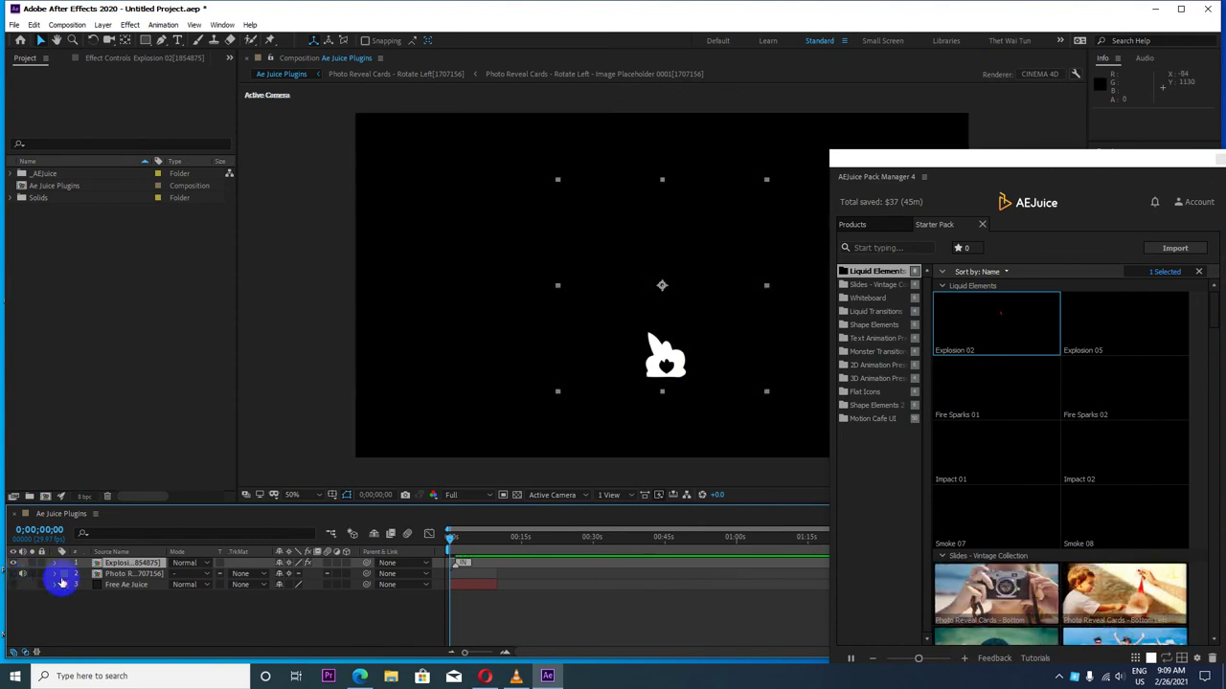
left_click(117, 584)
left_click(123, 575)
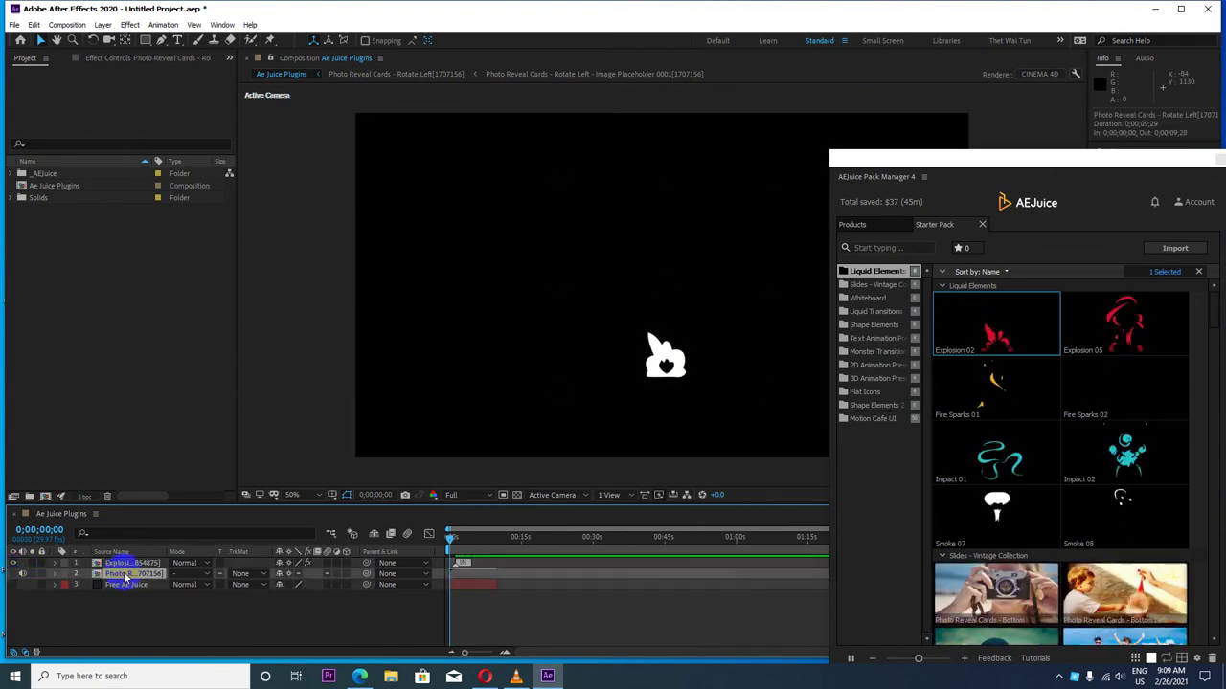
key("Delete")
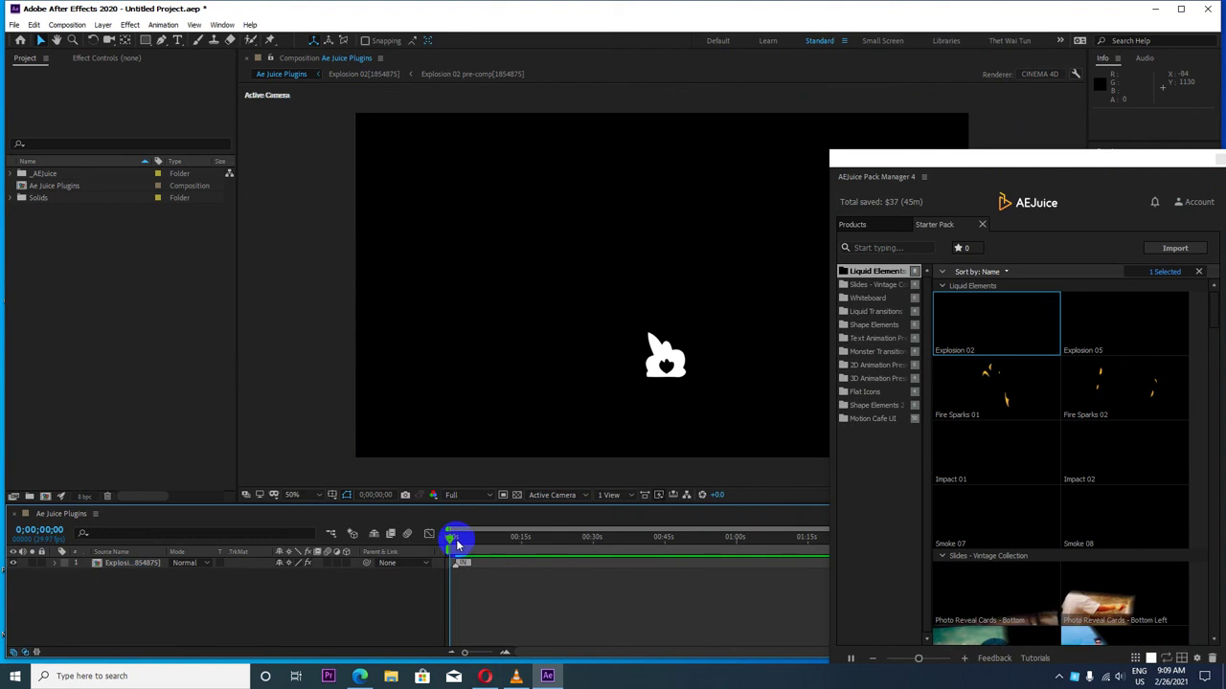
left_click_drag(457, 544, 455, 542)
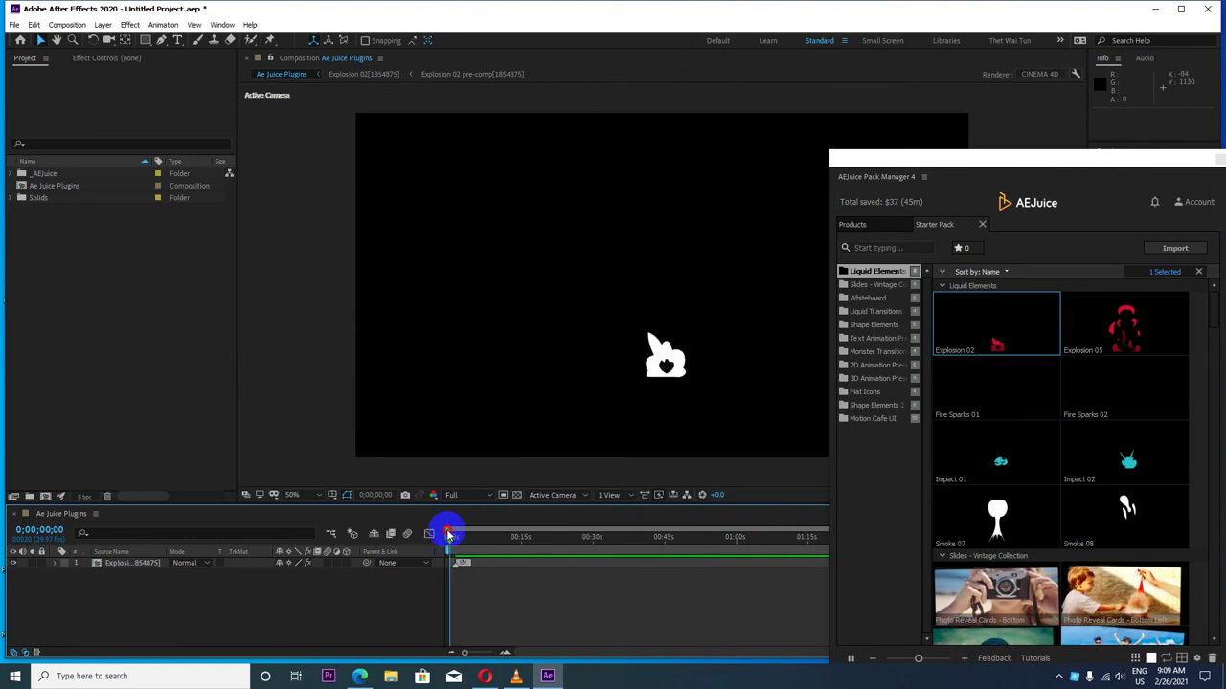
Step: Open the Explosion 02 pre-comp and scrub its numbered frame layers to frame 11
left_click(124, 565)
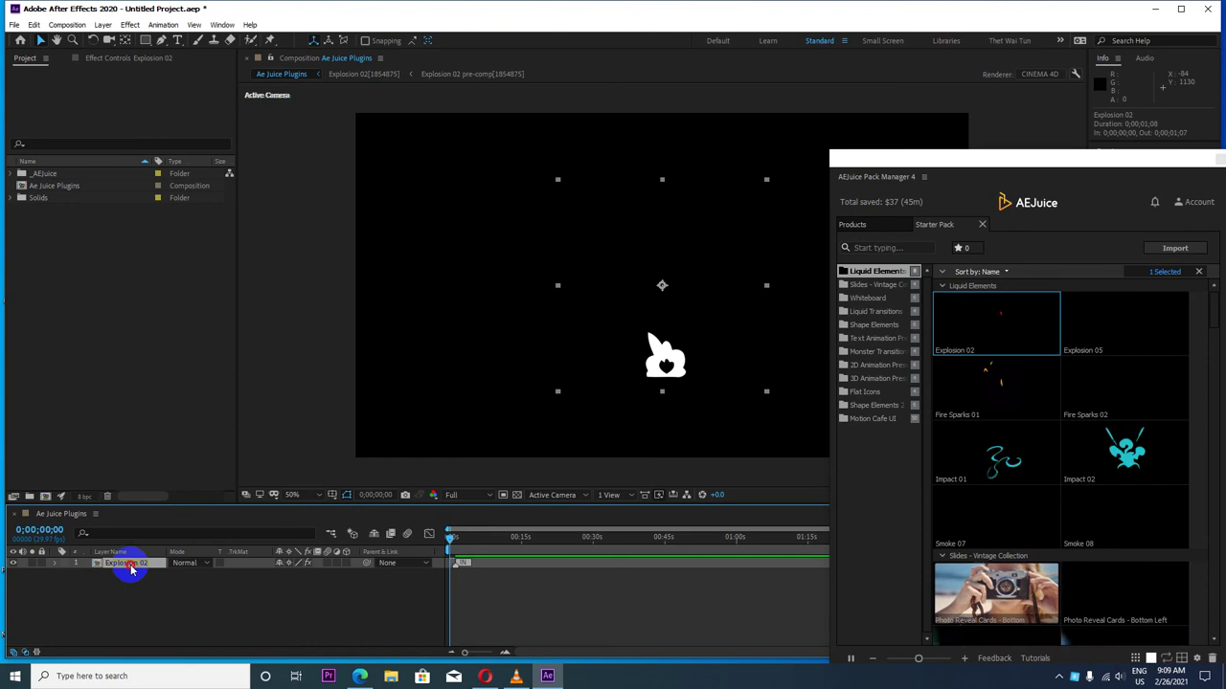
double_click(129, 567)
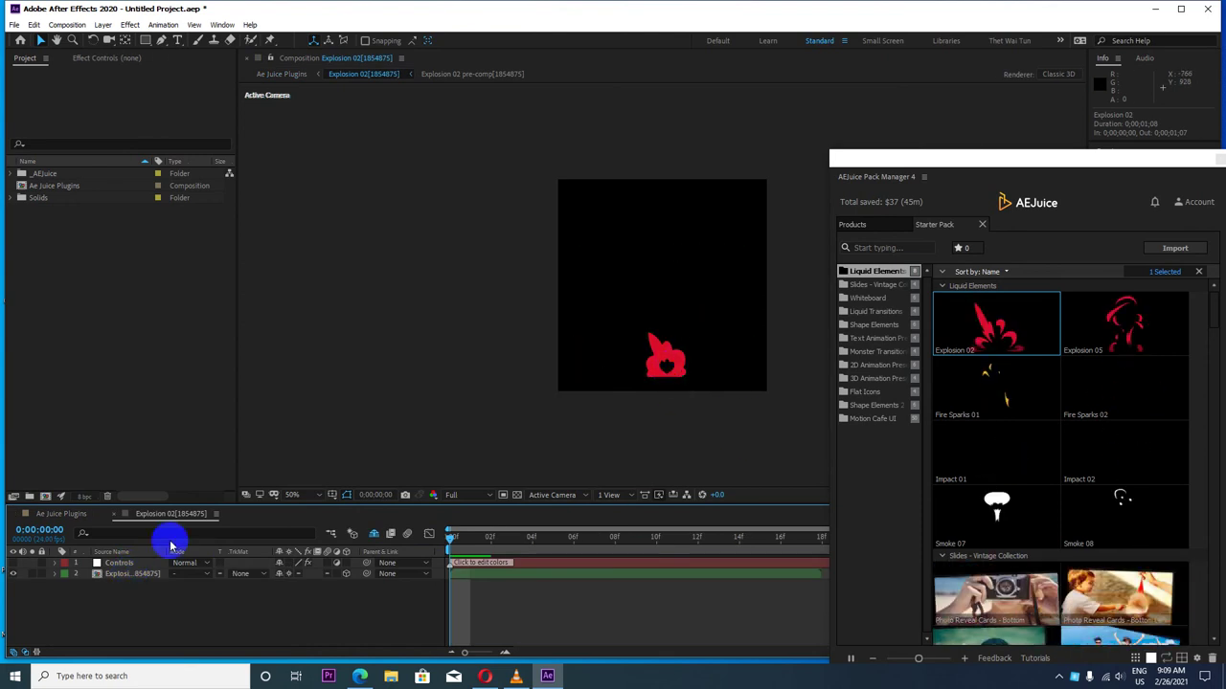
left_click(137, 575)
double_click(129, 574)
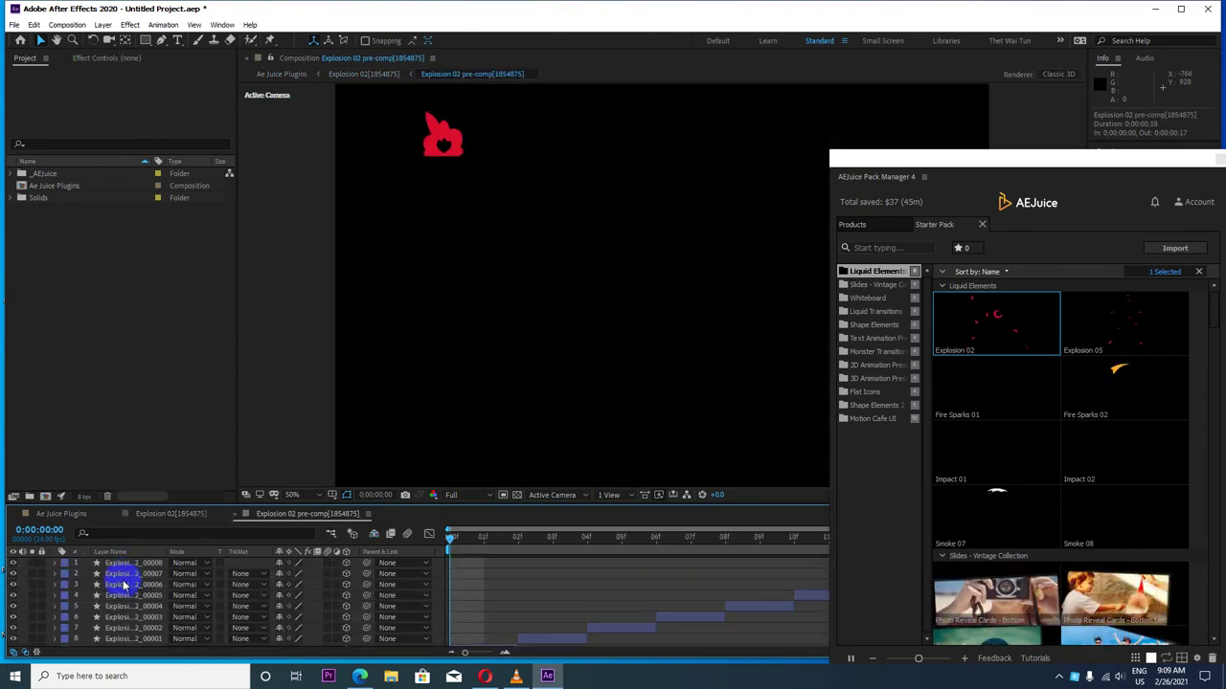
scroll(665, 292, "down", 4)
scroll(149, 599, "down", 1)
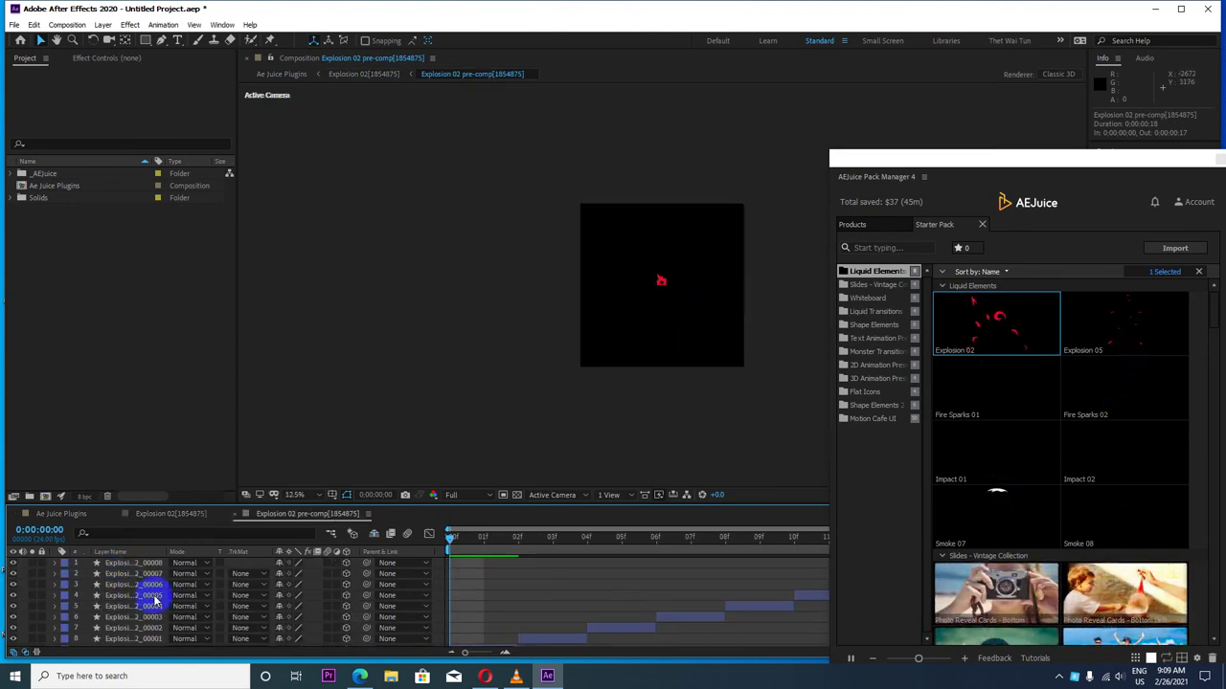
left_click_drag(466, 536, 494, 543)
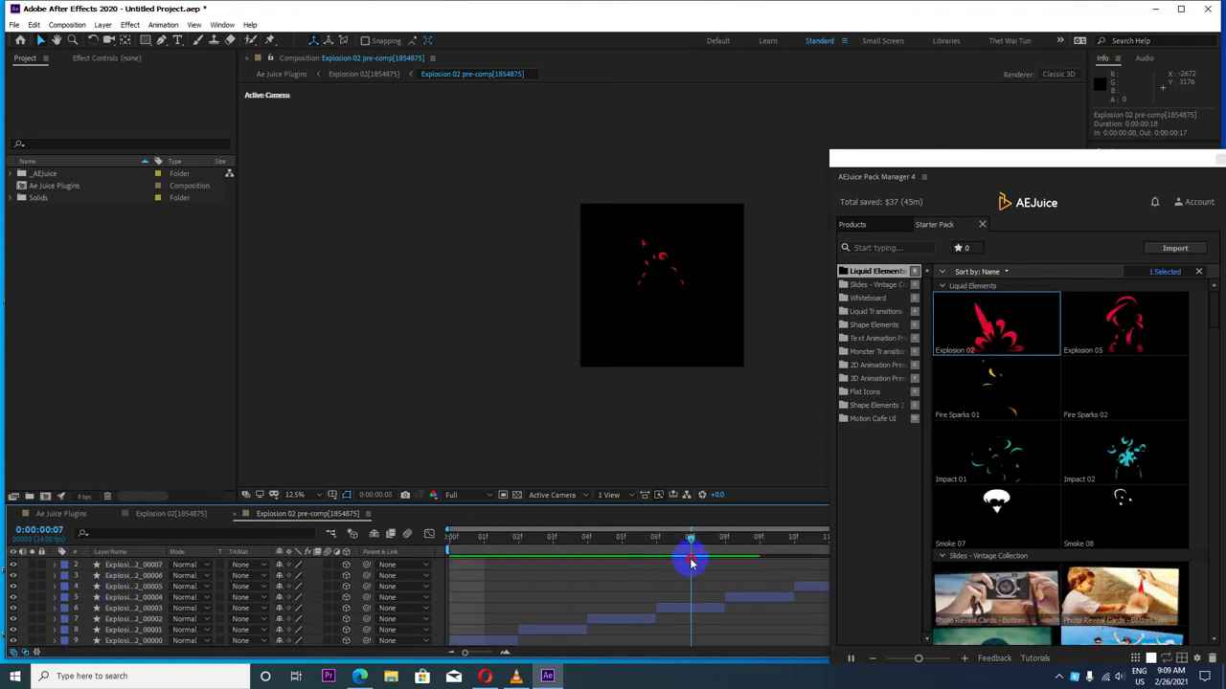
left_click(823, 553)
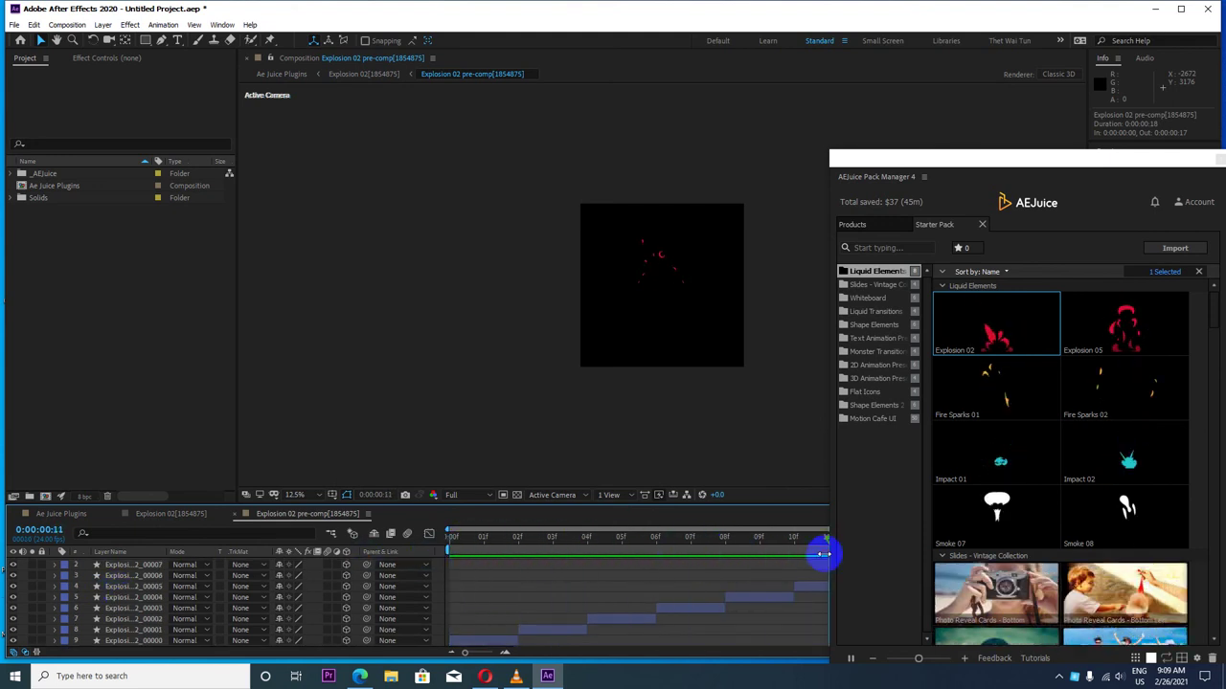
left_click_drag(1095, 159, 856, 103)
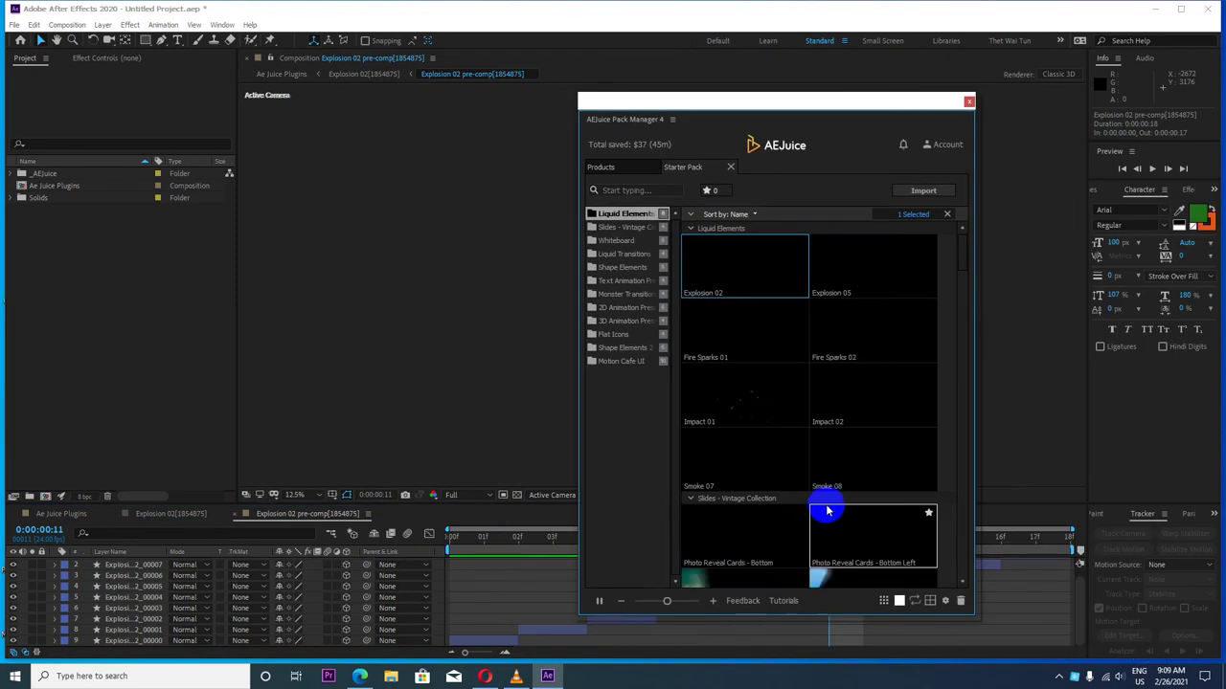
Step: Close the Explosion 02 pre-comp timelines and delete the Explosion 02 layer from Ae Juice Plugins
scroll(820, 498, "down", 2)
scroll(819, 418, "down", 1)
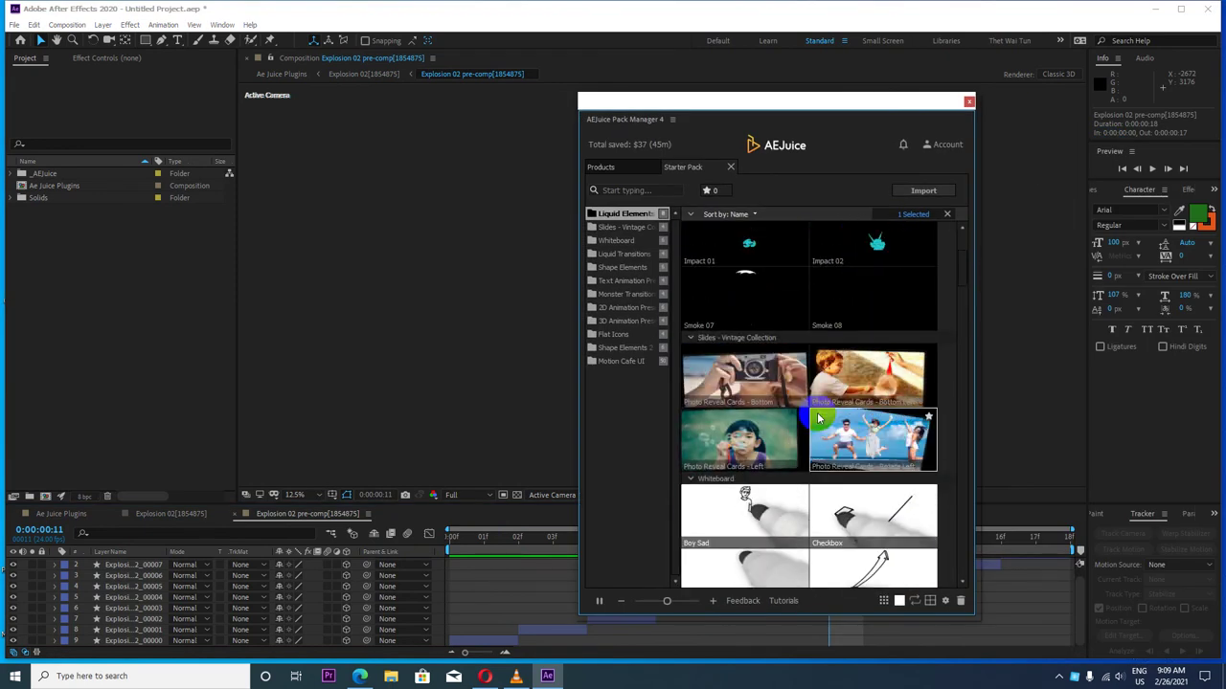
scroll(820, 412, "down", 2)
scroll(762, 437, "down", 2)
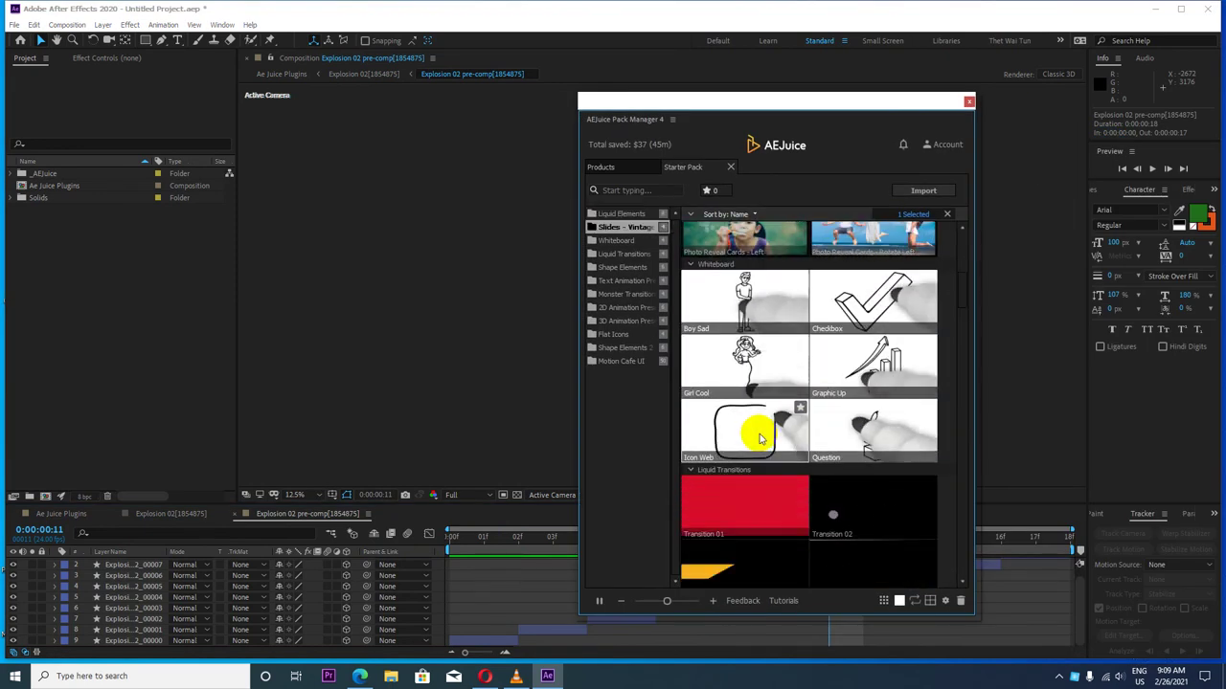
scroll(743, 450, "down", 2)
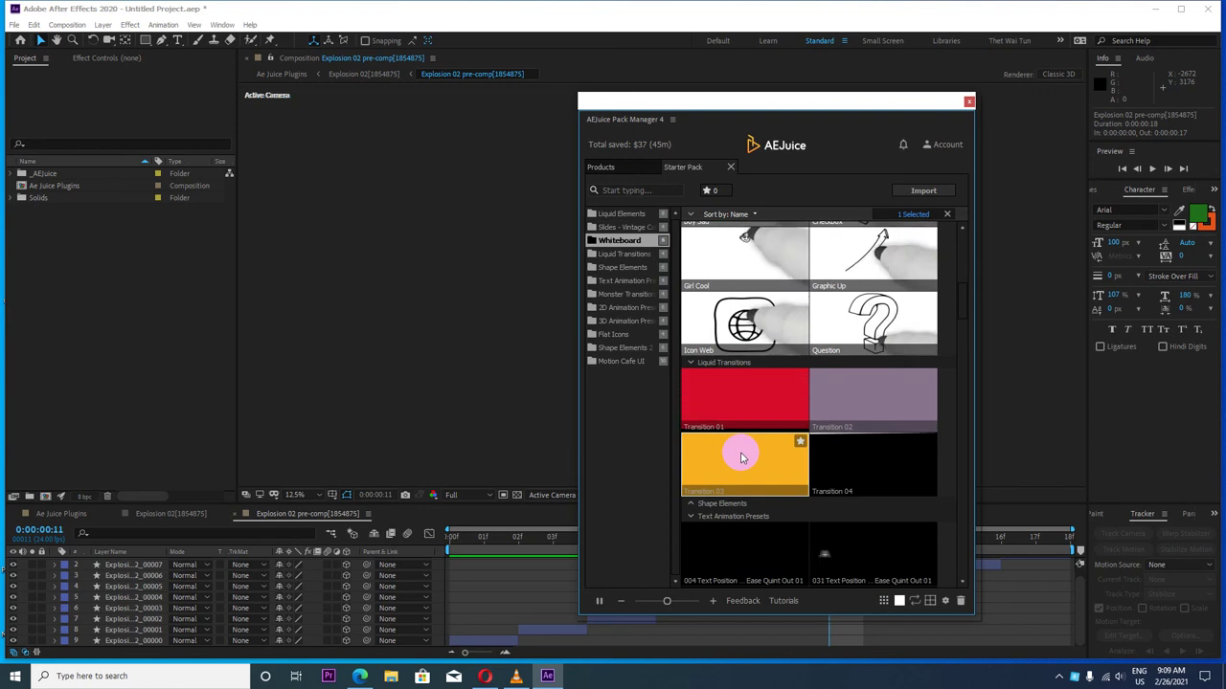
scroll(741, 458, "down", 2)
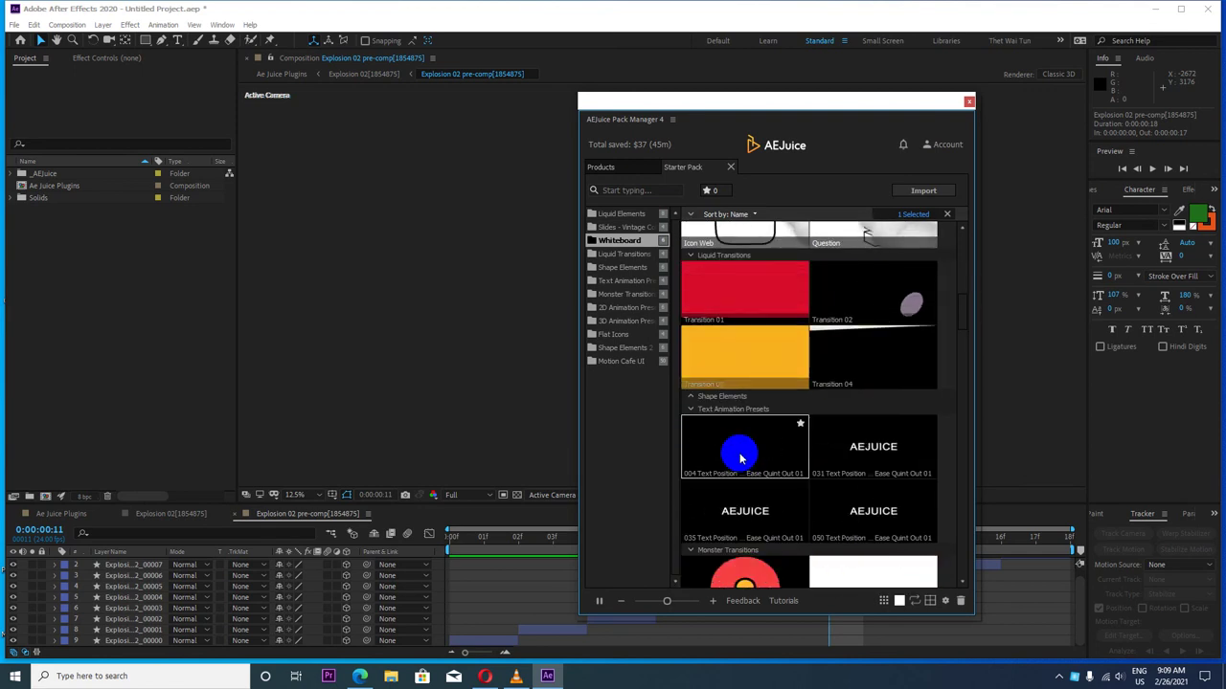
left_click(268, 518)
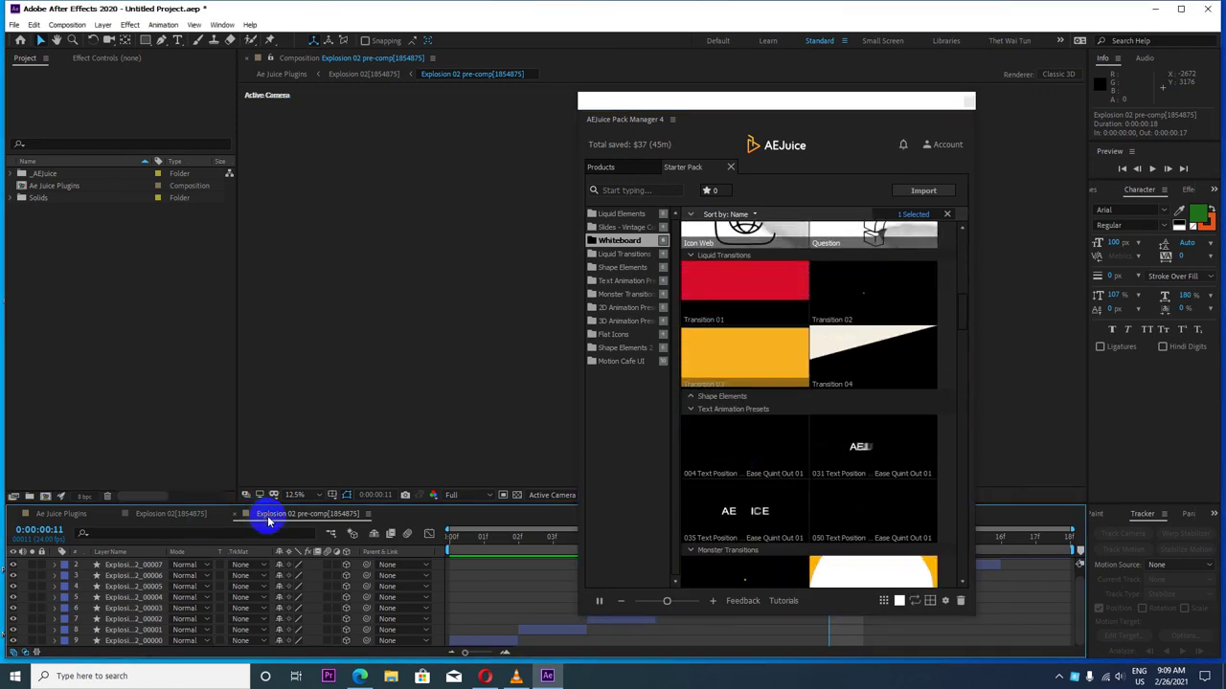
key("ctrl+w")
key("ctrl+w")
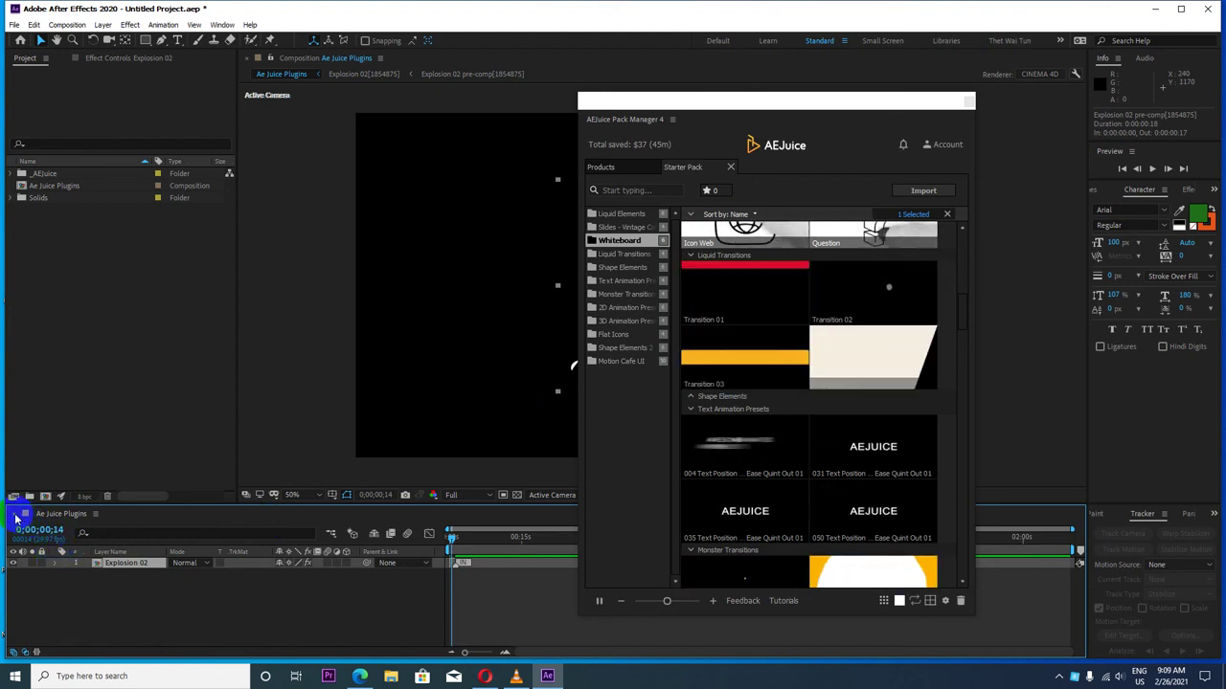
left_click(110, 563)
key("Delete")
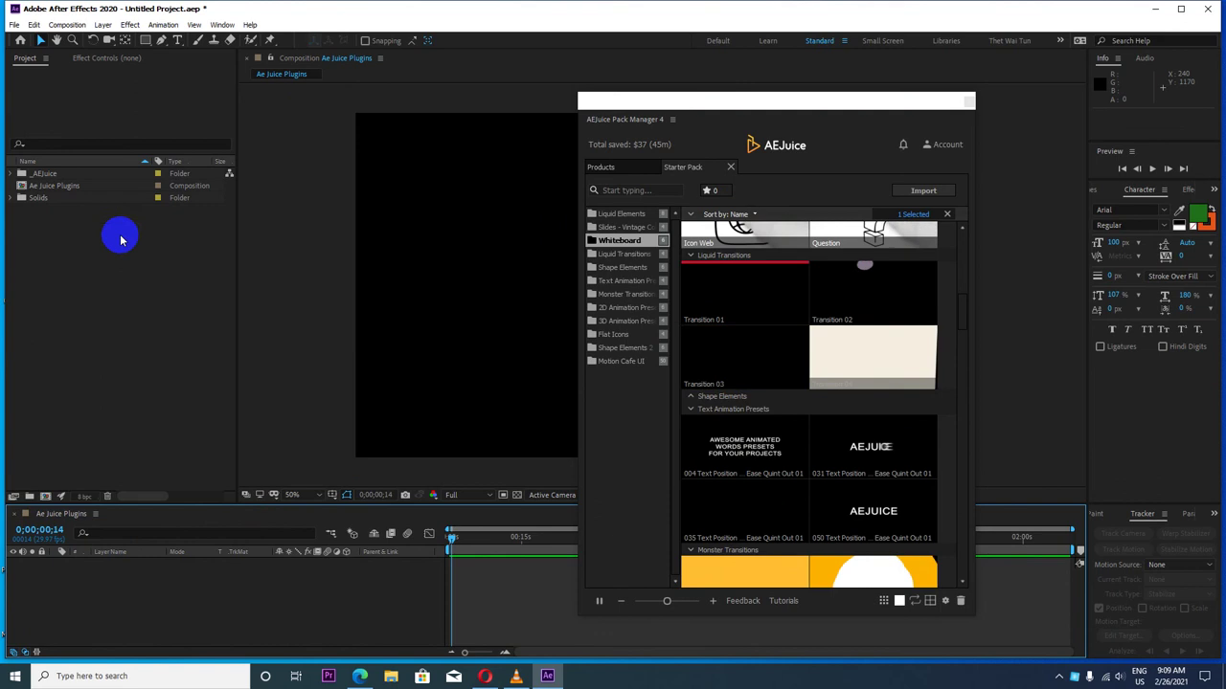
Step: Try applying the 004 text preset, dismissing the 'select a text layer' alerts
double_click(740, 447)
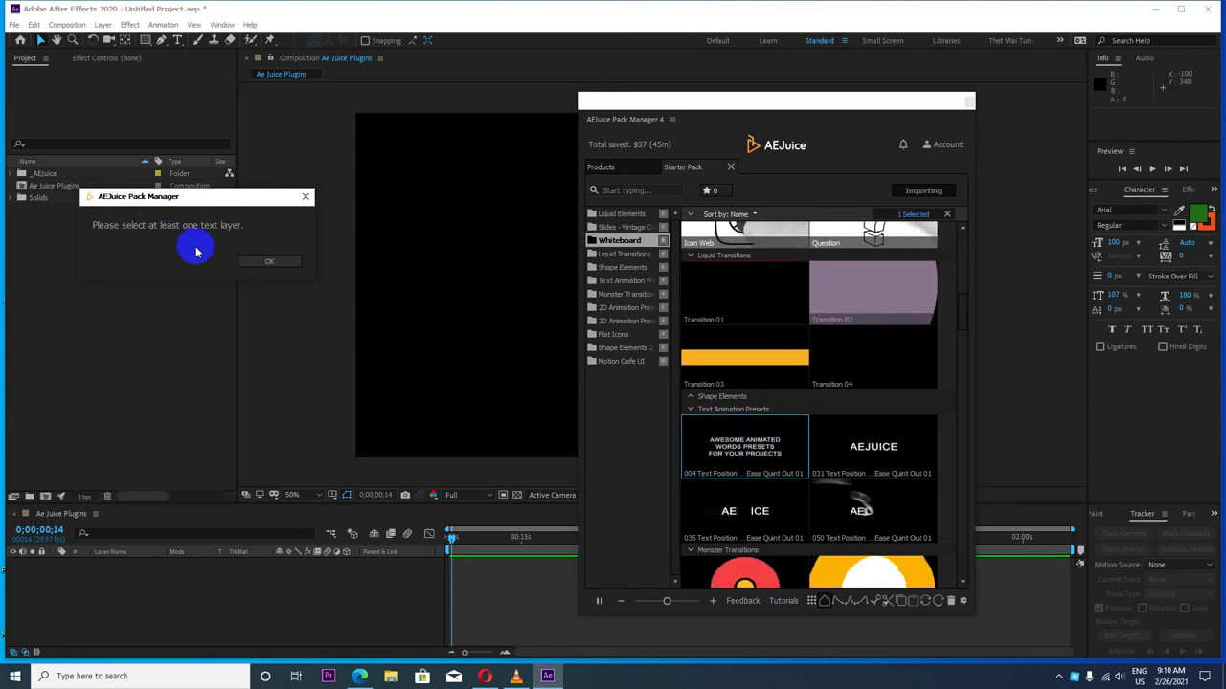
left_click(259, 261)
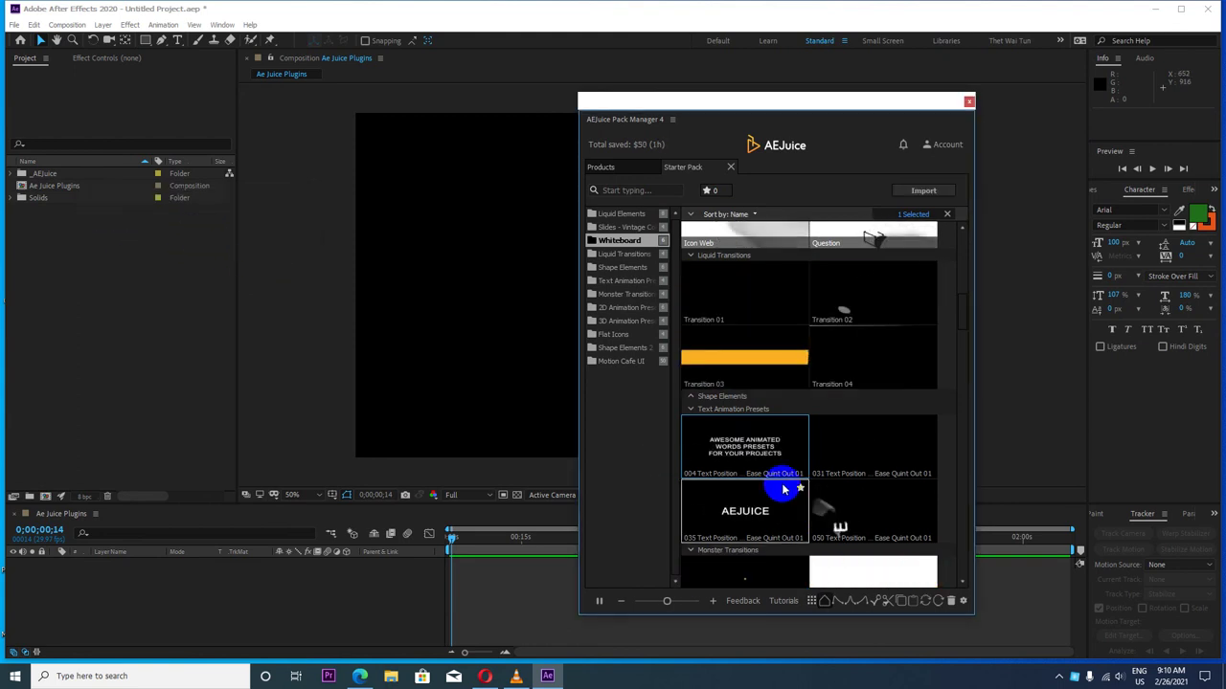
left_click(927, 192)
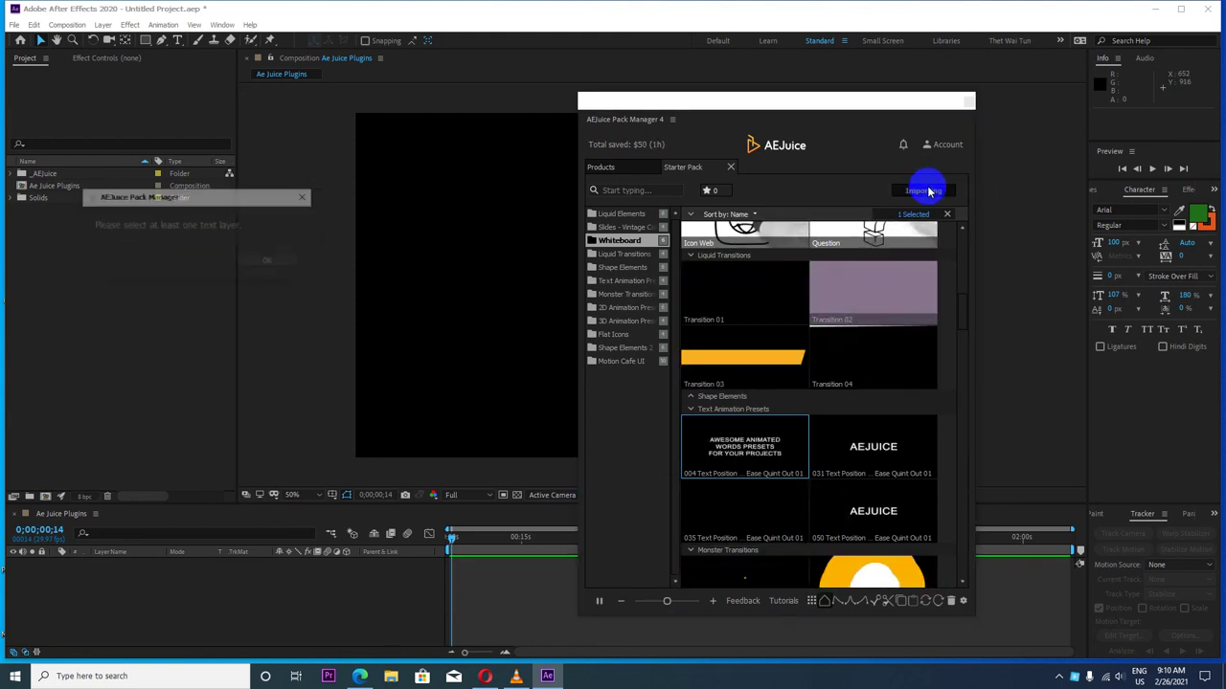
left_click(287, 261)
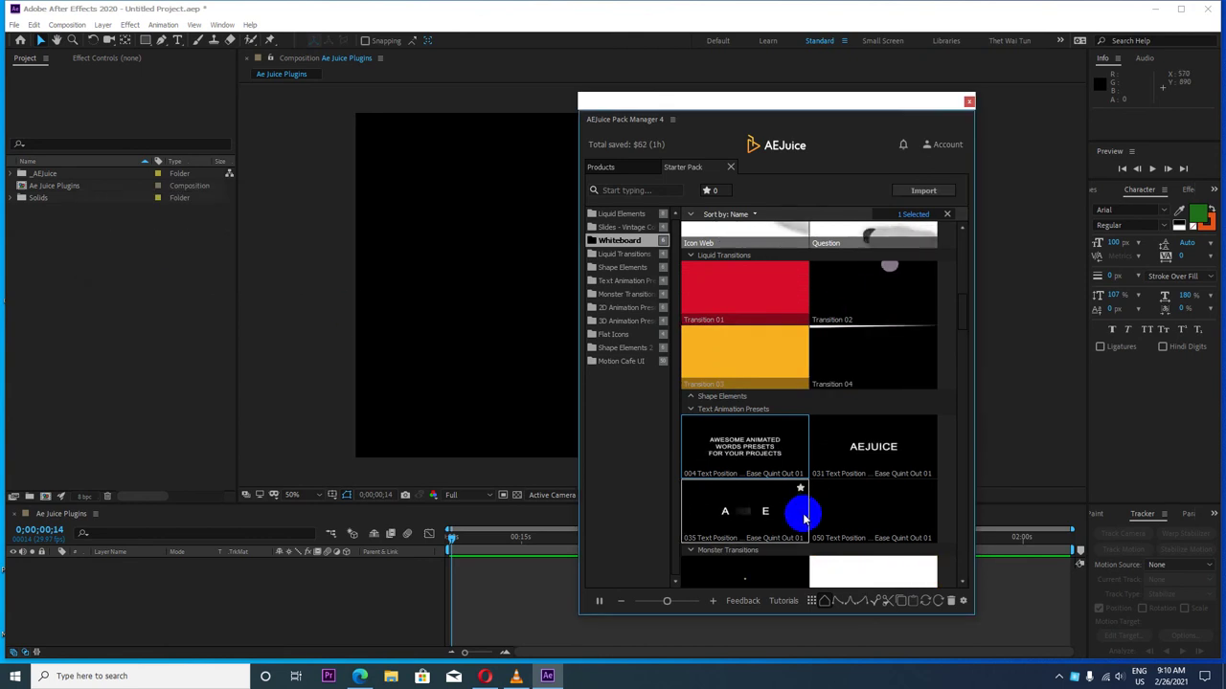
Step: Try importing the 031 text preset and dismiss the missing text layer alert
left_click(889, 463)
left_click(925, 192)
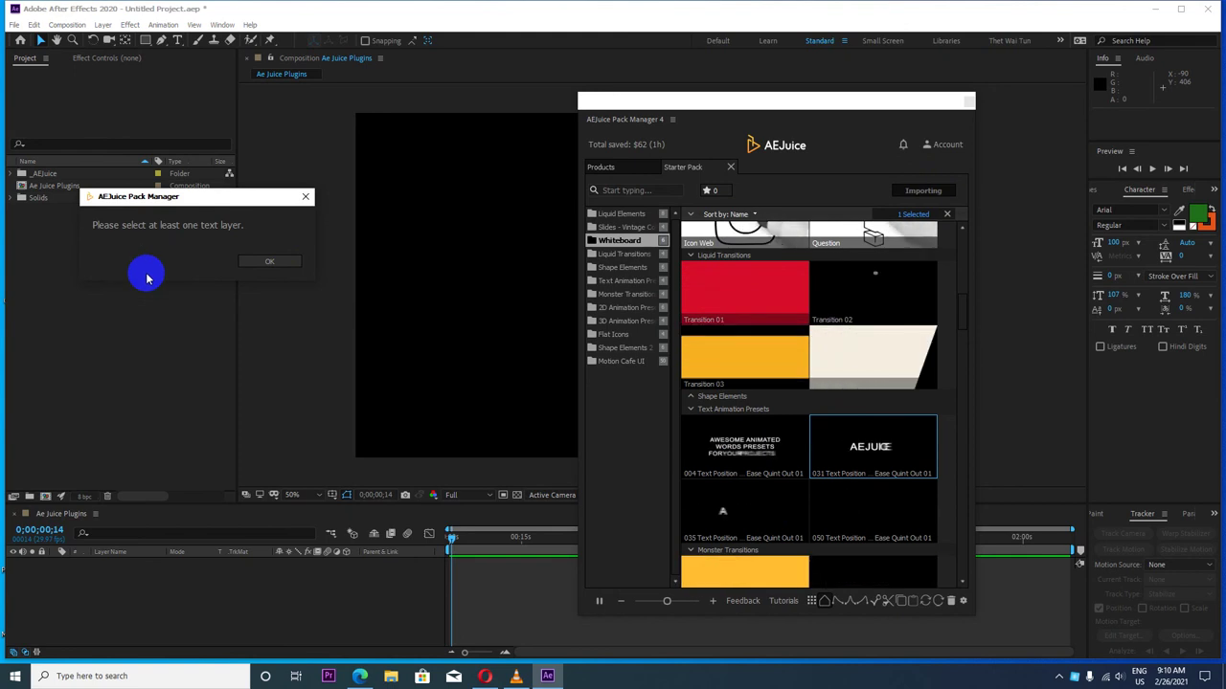
left_click(269, 263)
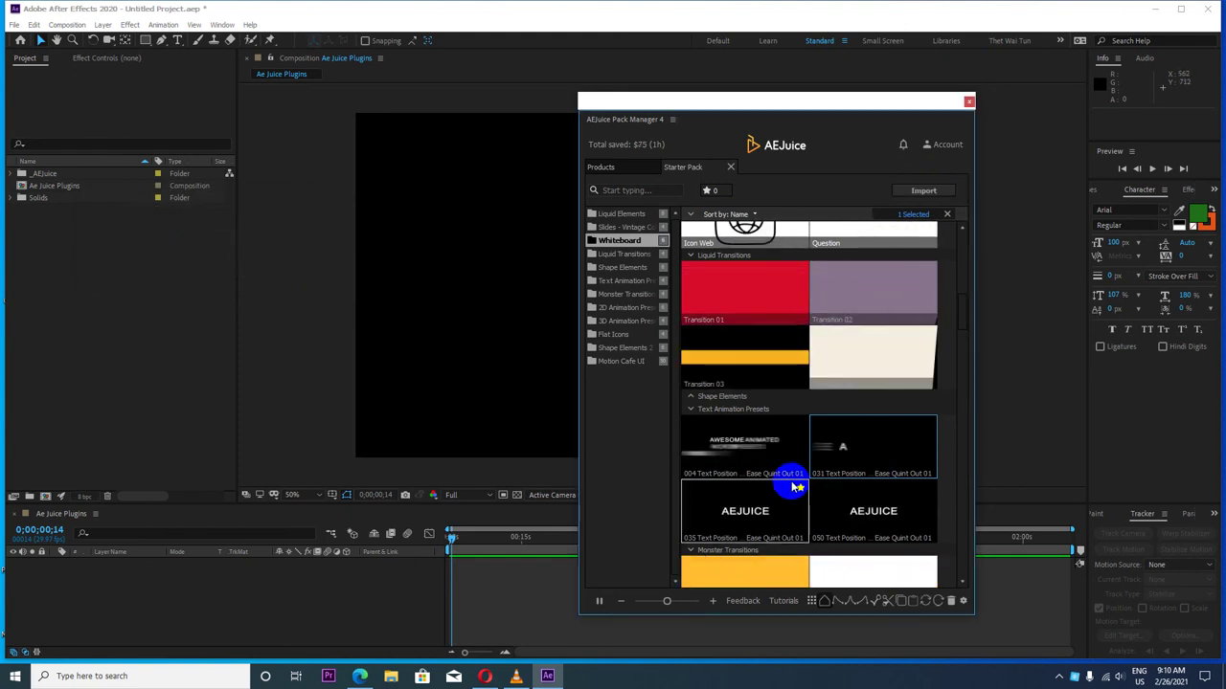
scroll(742, 493, "down", 3)
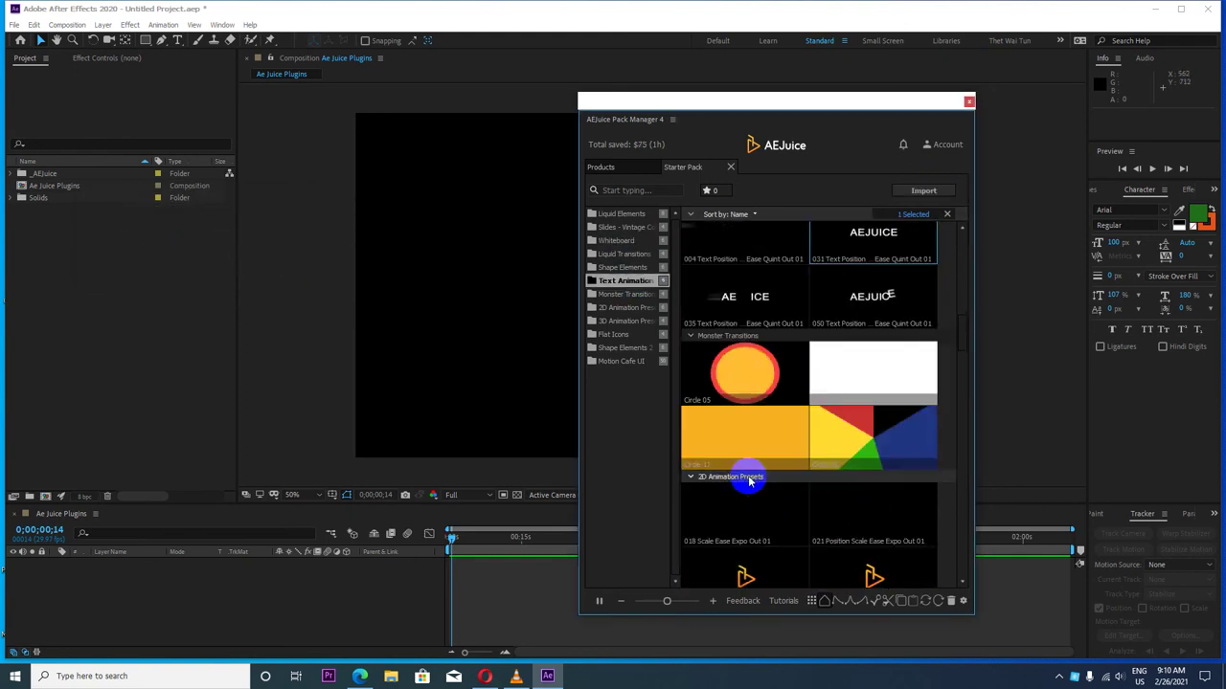
scroll(747, 450, "up", 1)
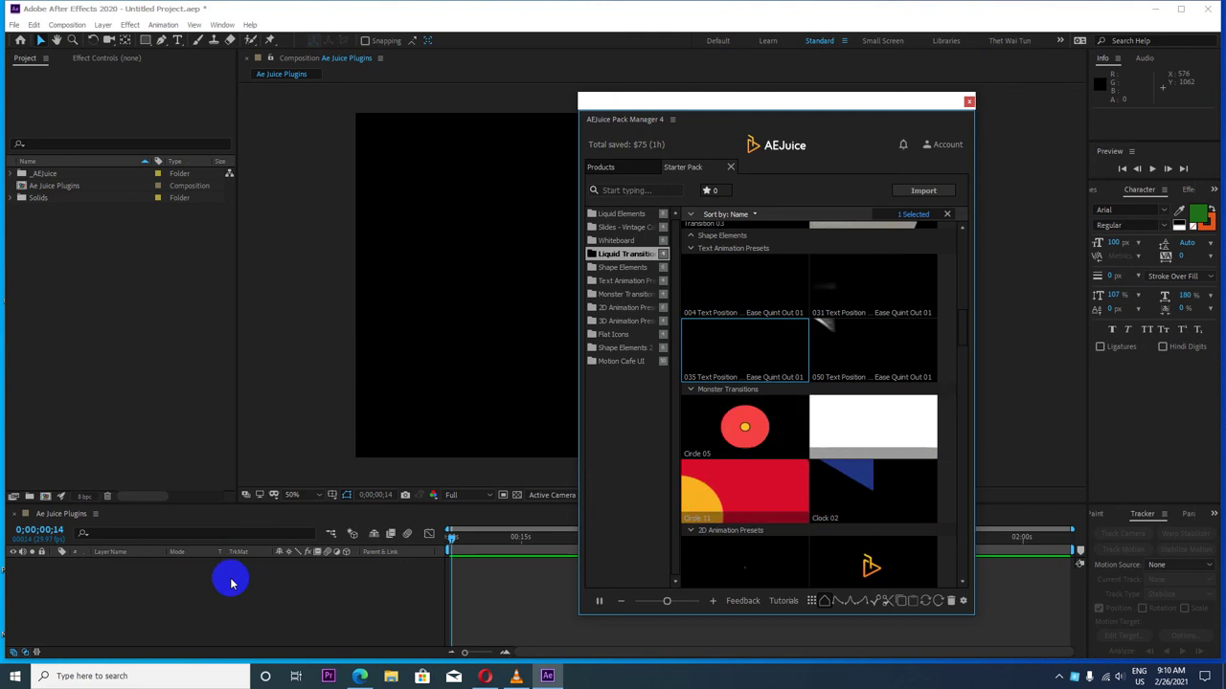
right_click(319, 603)
mouse_move(320, 467)
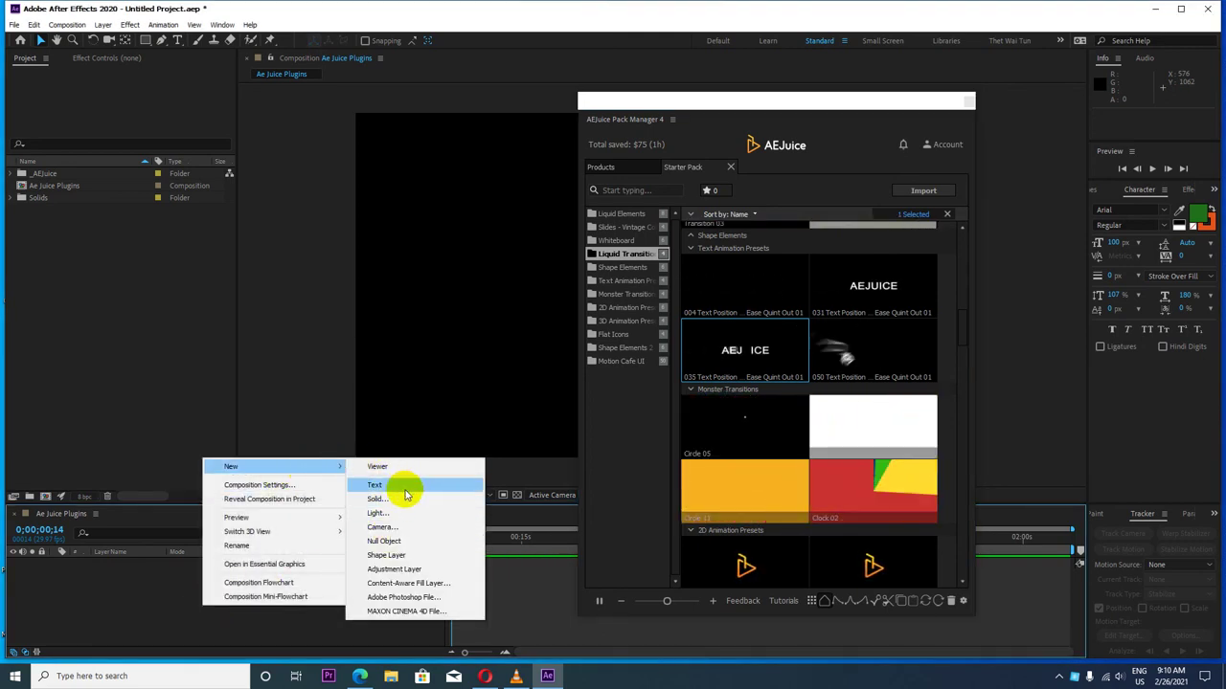
left_click(402, 570)
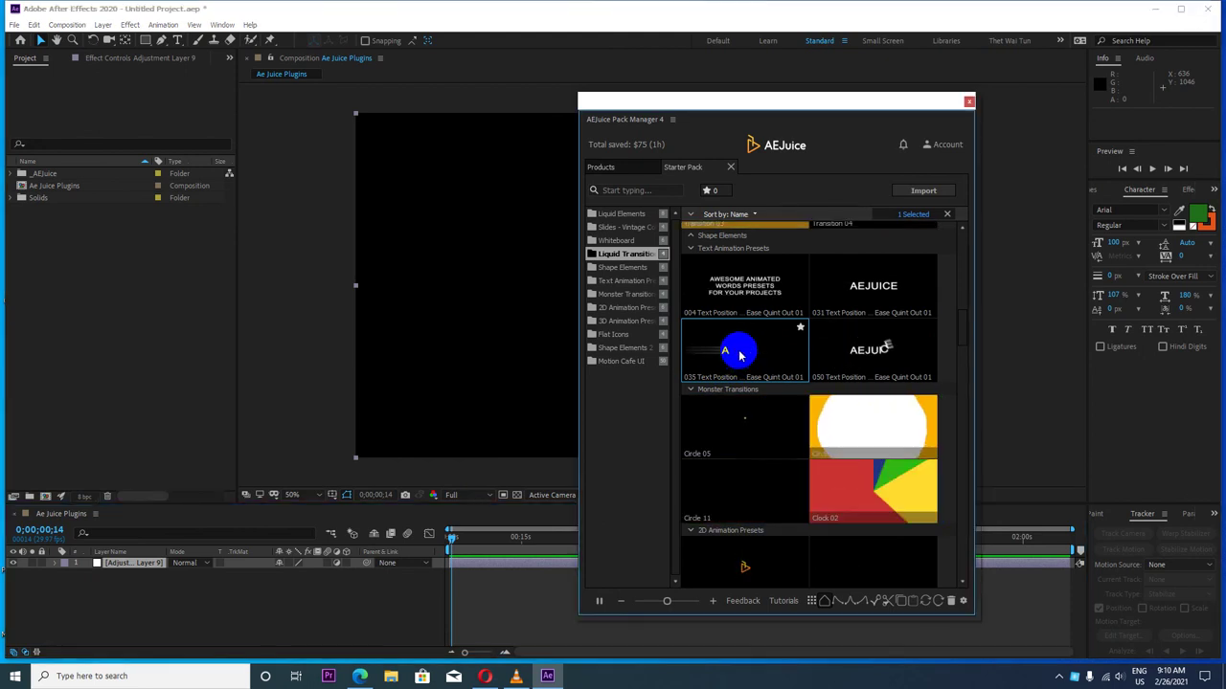
left_click(923, 190)
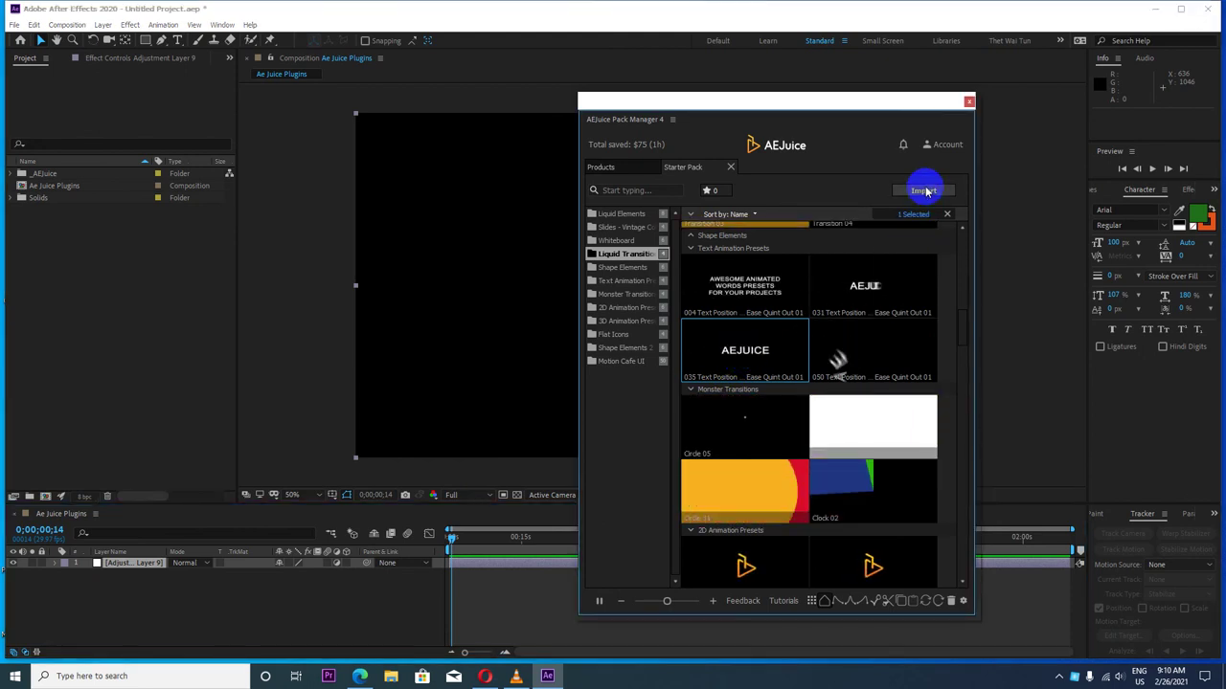
left_click(269, 261)
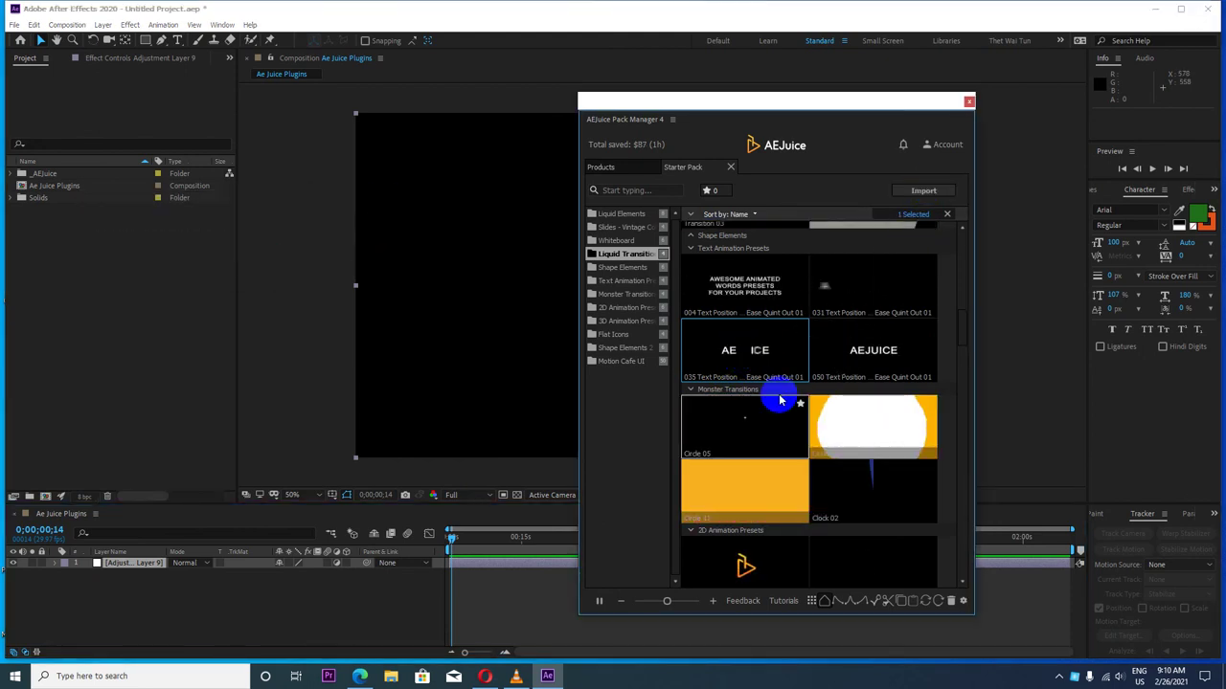
double_click(861, 350)
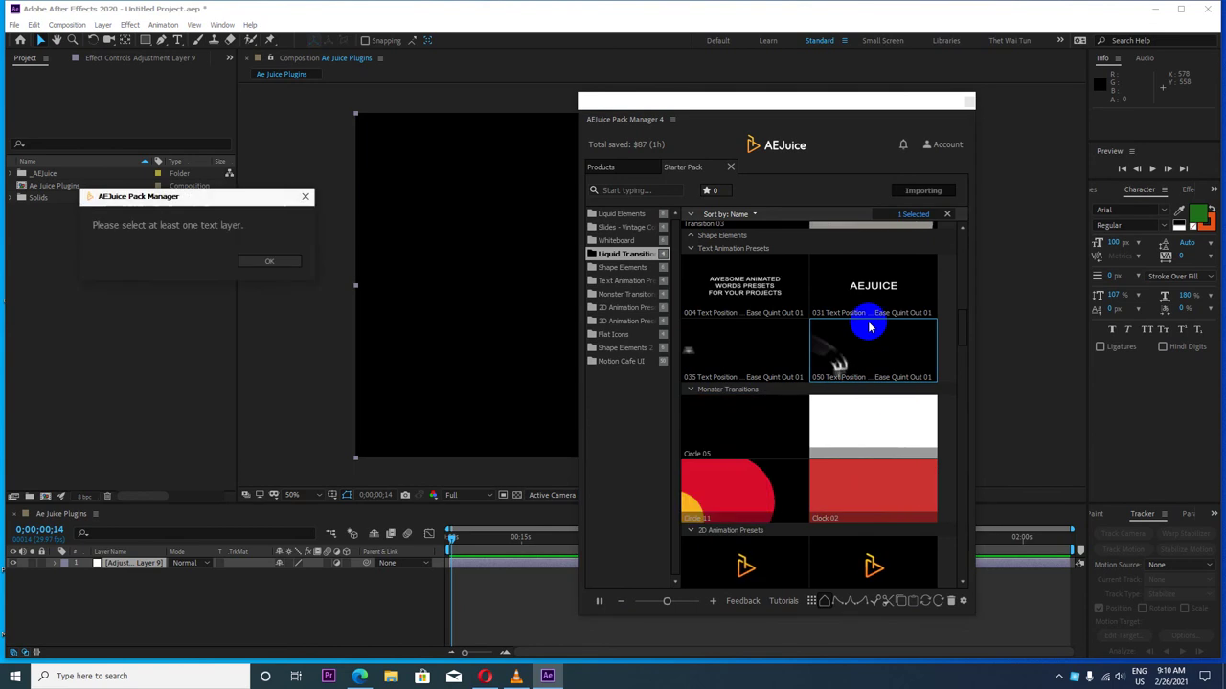
left_click_drag(272, 210, 392, 250)
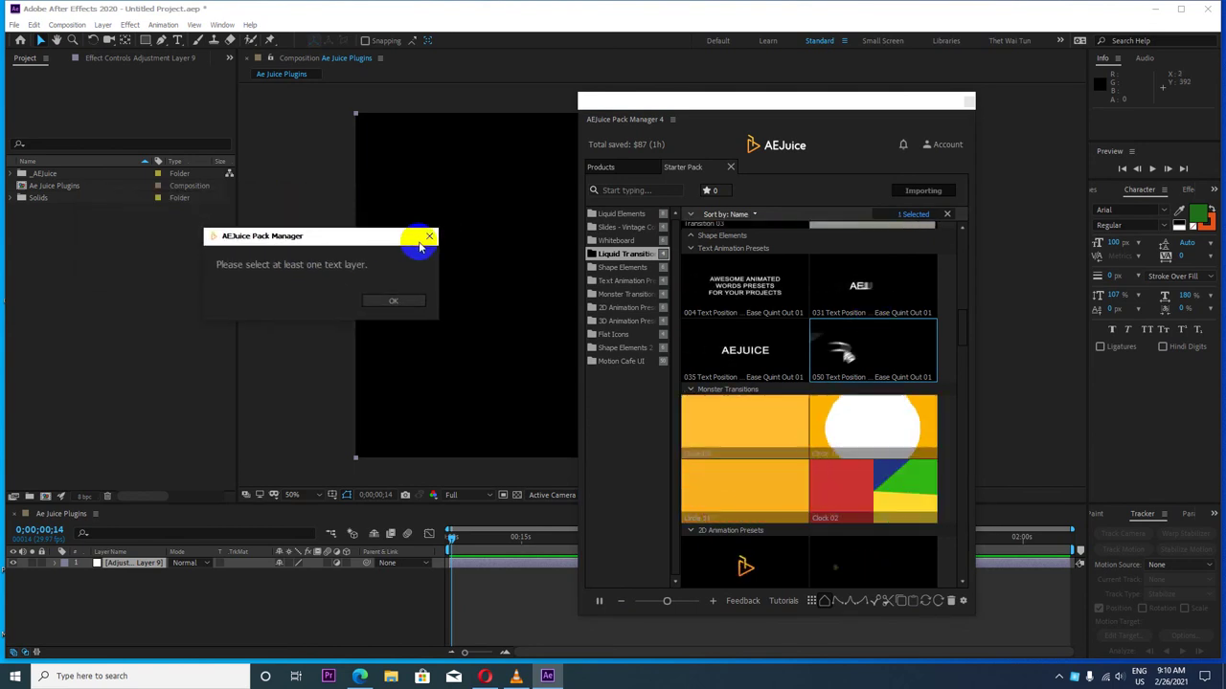
left_click(424, 238)
left_click(626, 240)
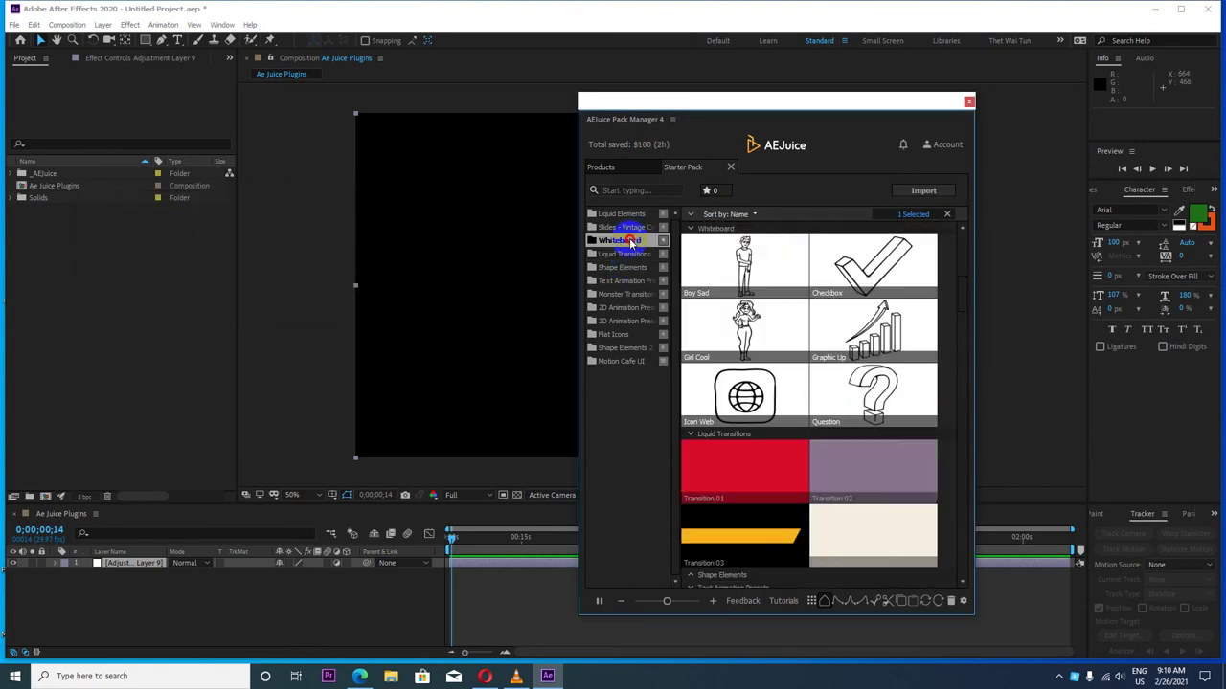
left_click(632, 228)
left_click(623, 213)
left_click(616, 284)
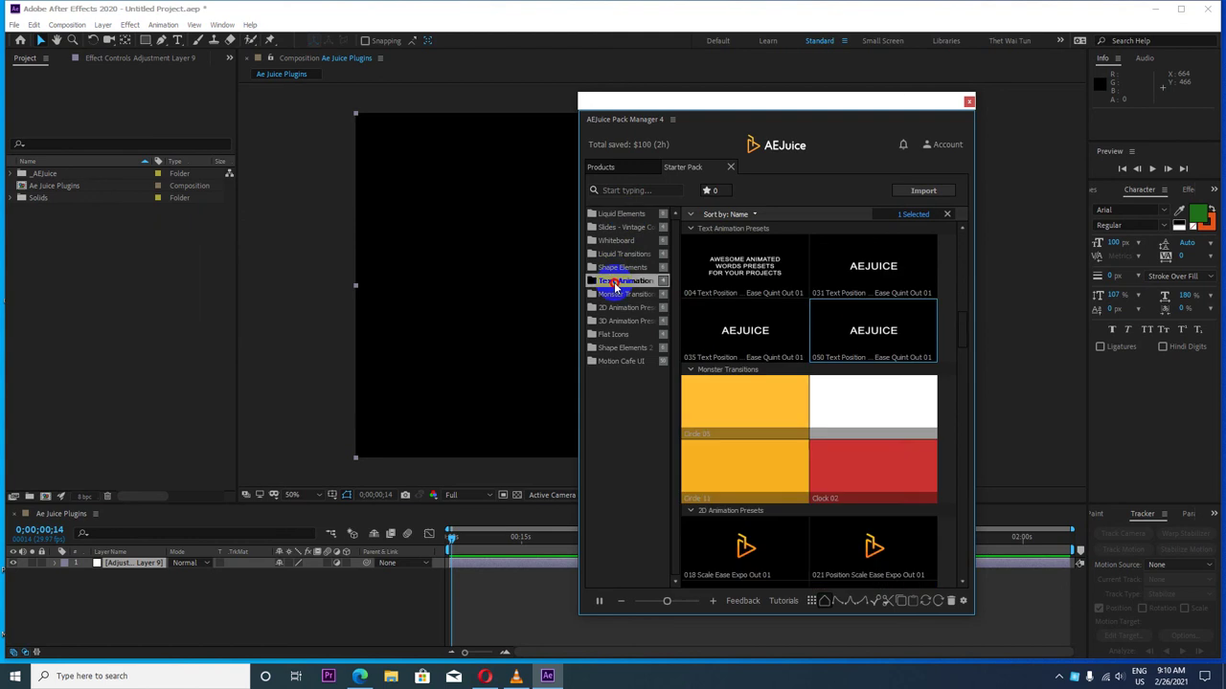
double_click(750, 286)
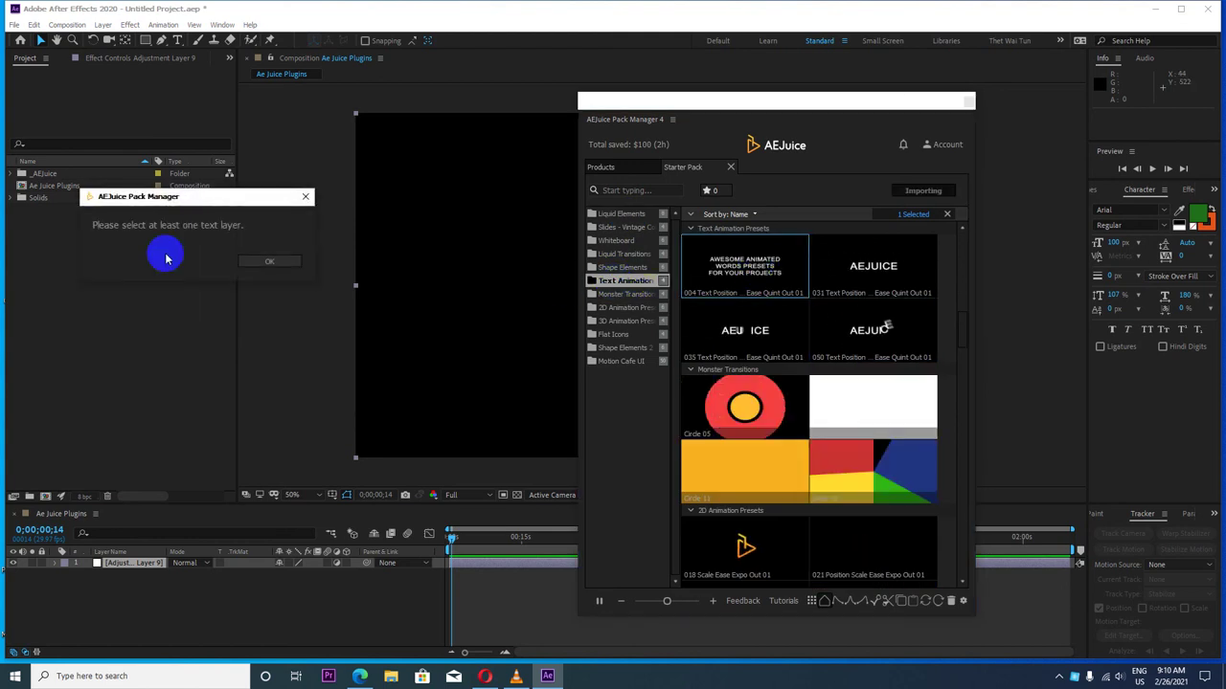
left_click(316, 198)
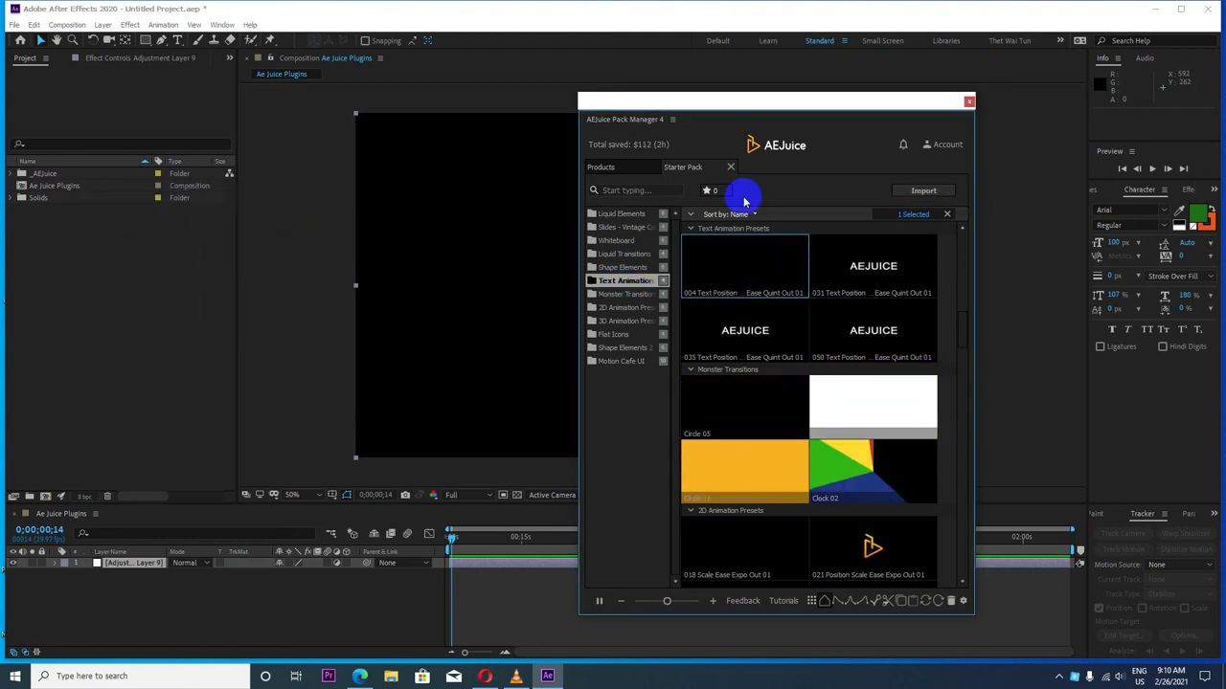
left_click(359, 676)
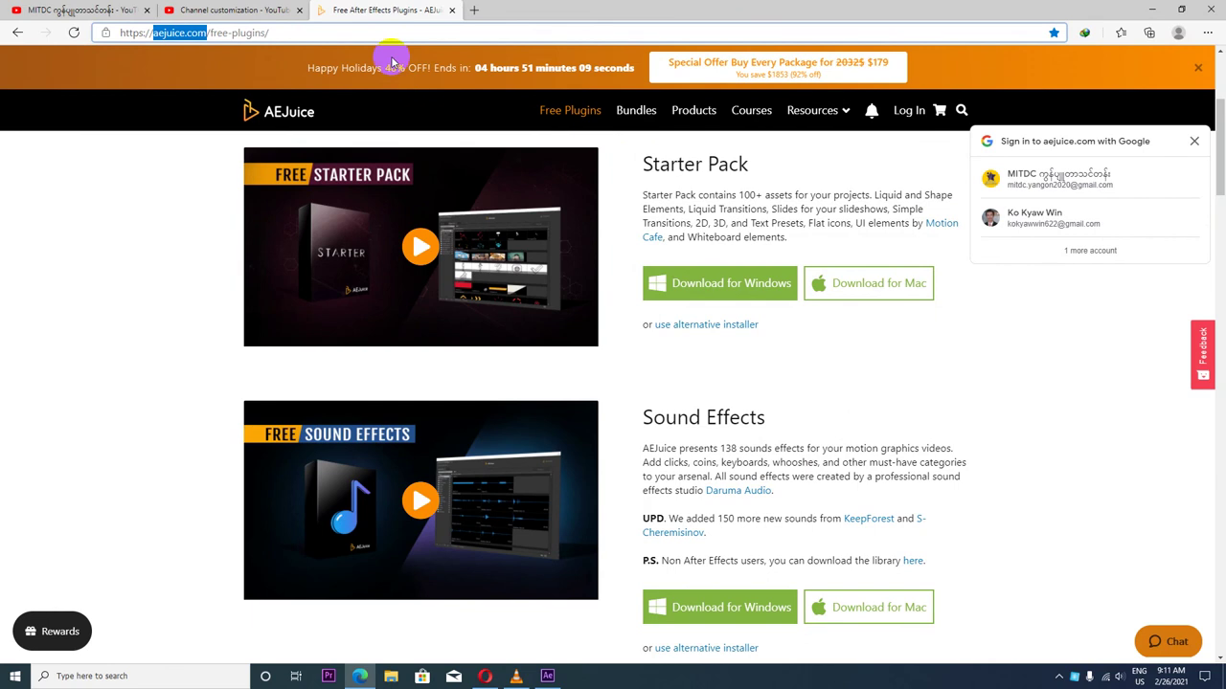
left_click(638, 112)
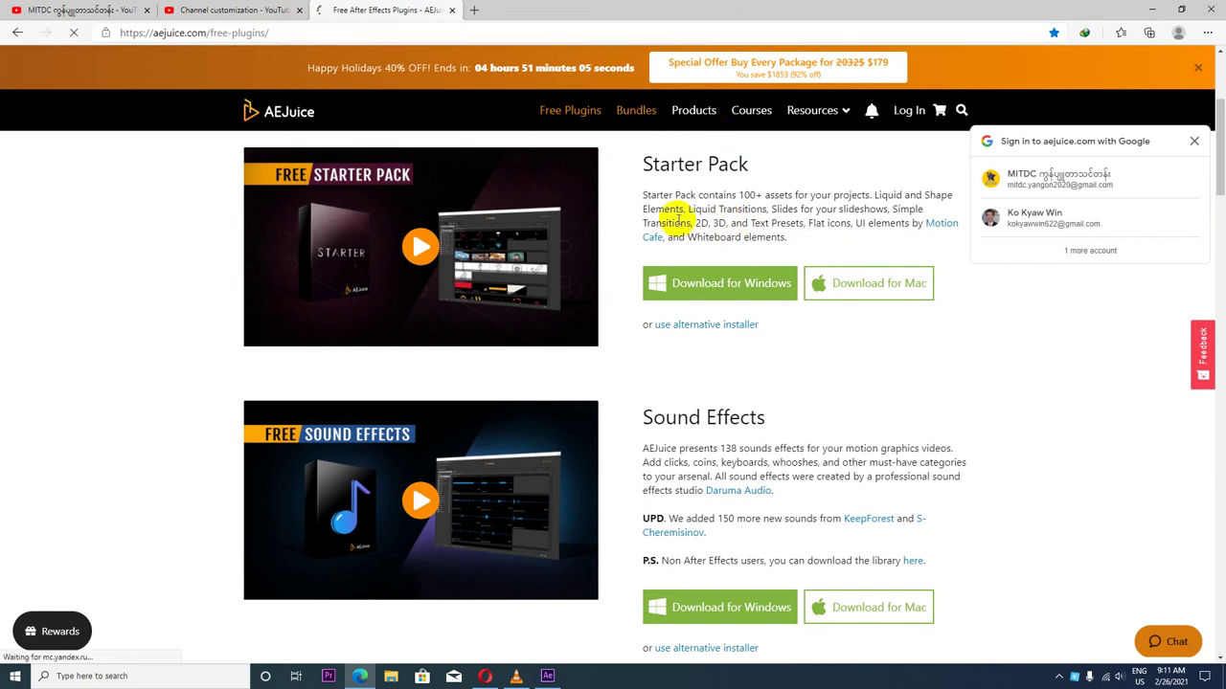
left_click(1152, 9)
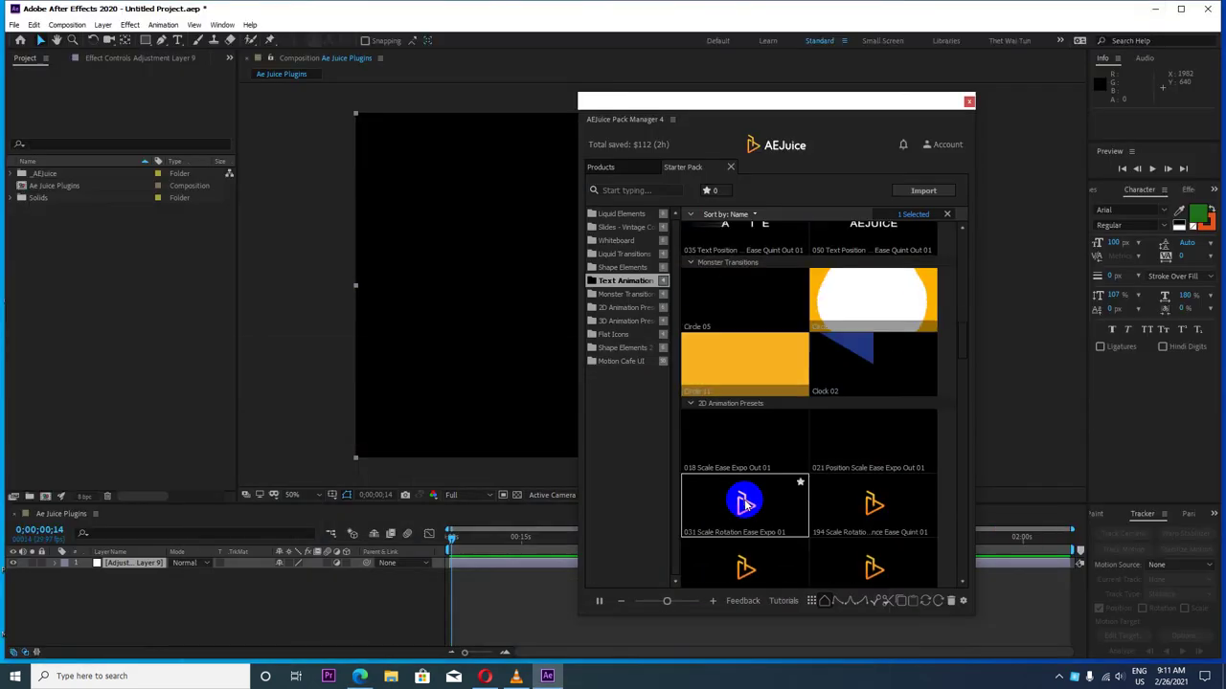
Step: Import the Map Mark flat icon, close the Pack Manager, and scrub until the yellow pin appears
scroll(746, 504, "down", 3)
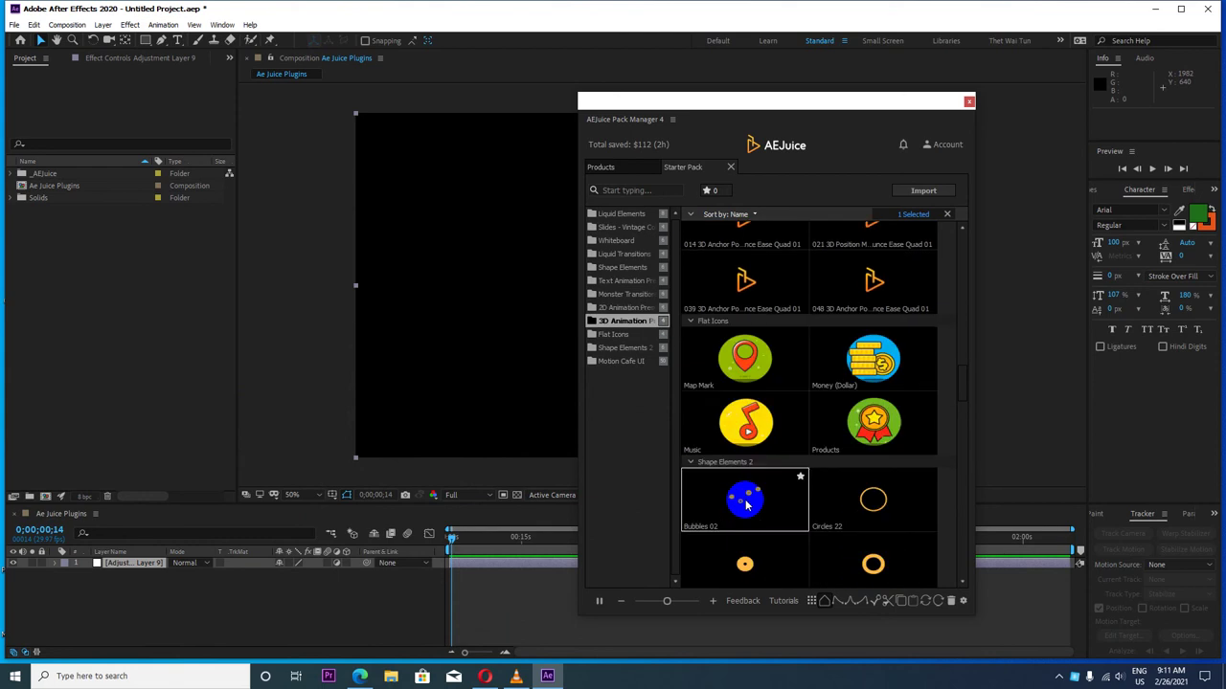
double_click(739, 360)
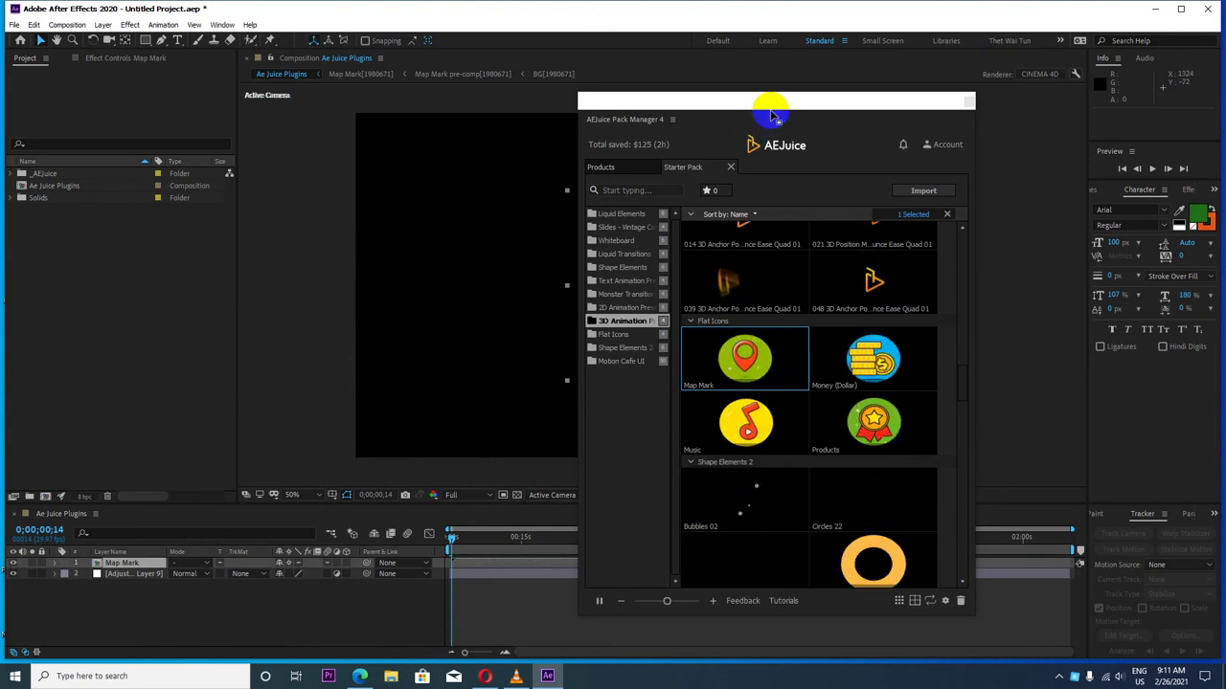
left_click_drag(936, 103, 1080, 150)
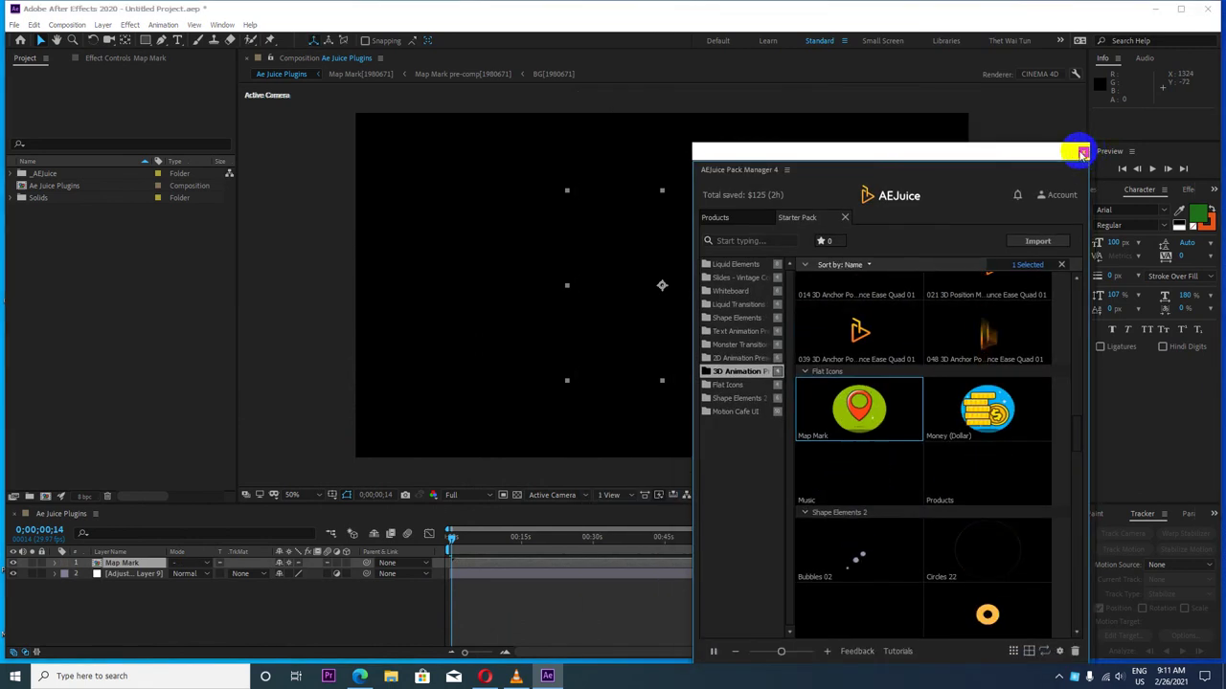
left_click(1081, 150)
mouse_move(451, 538)
left_mouse_down()
mouse_move(670, 543)
mouse_move(728, 484)
left_mouse_up()
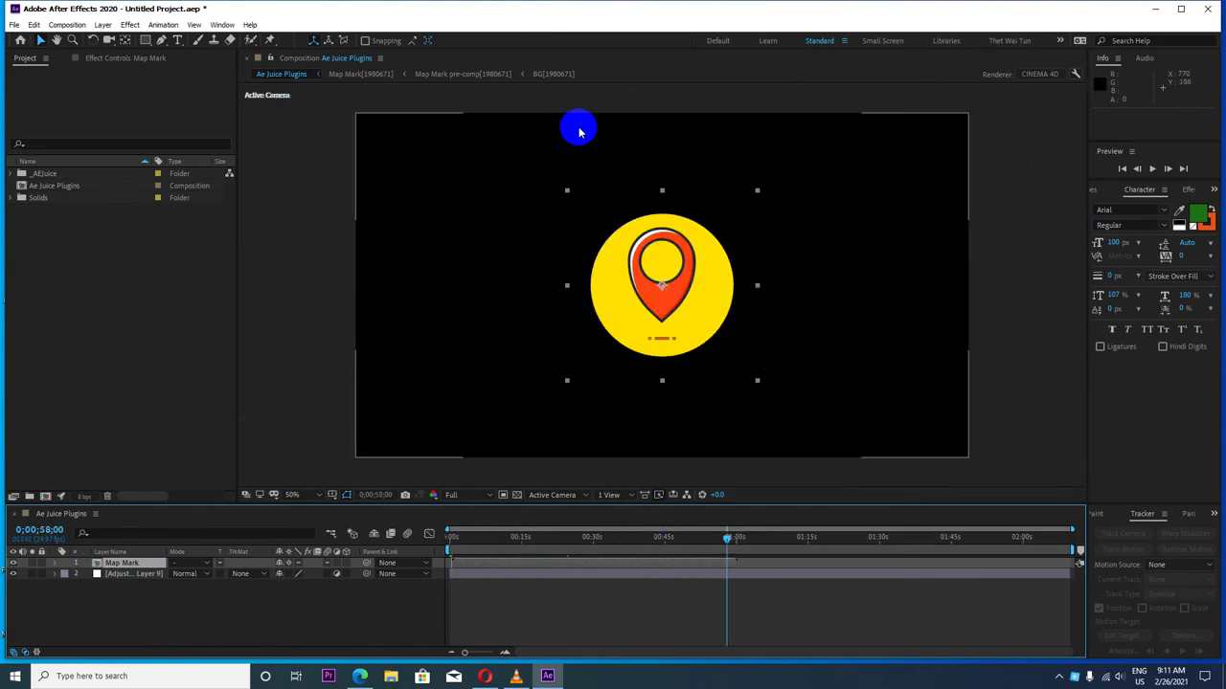
left_click(222, 25)
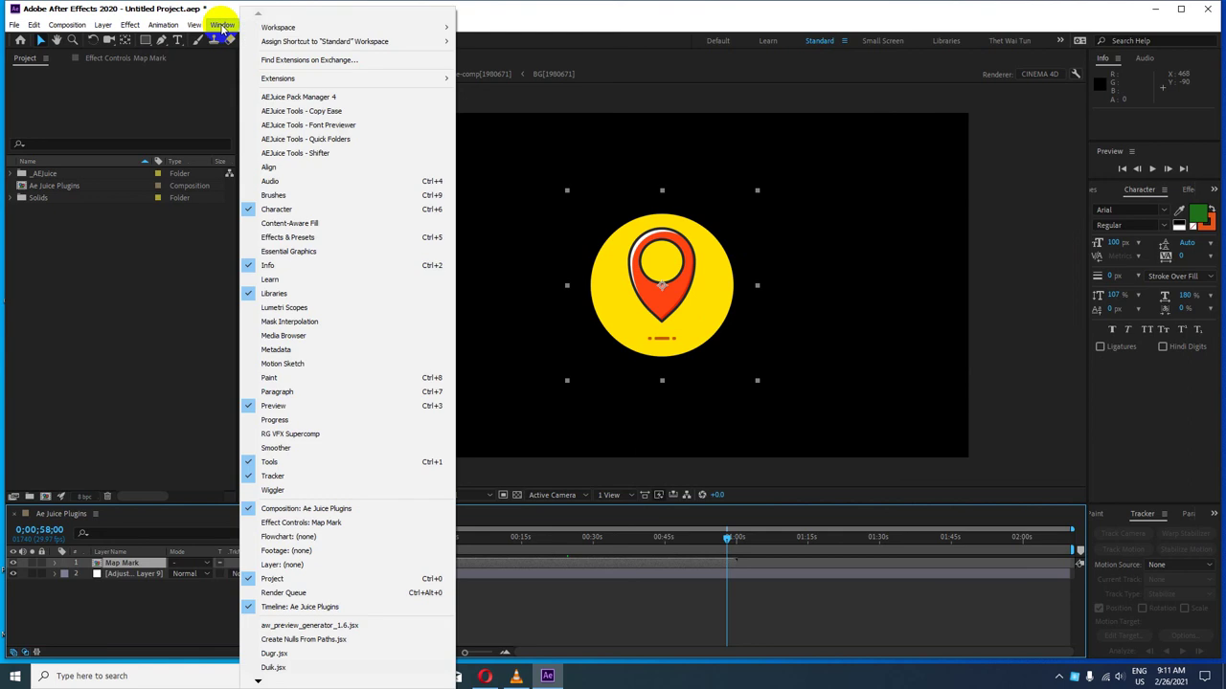
Step: Reopen AEJuice Pack Manager 4 at upper right and jump through Motion Cafe UI, Shape Elements 2, Flat Icons
left_click(303, 97)
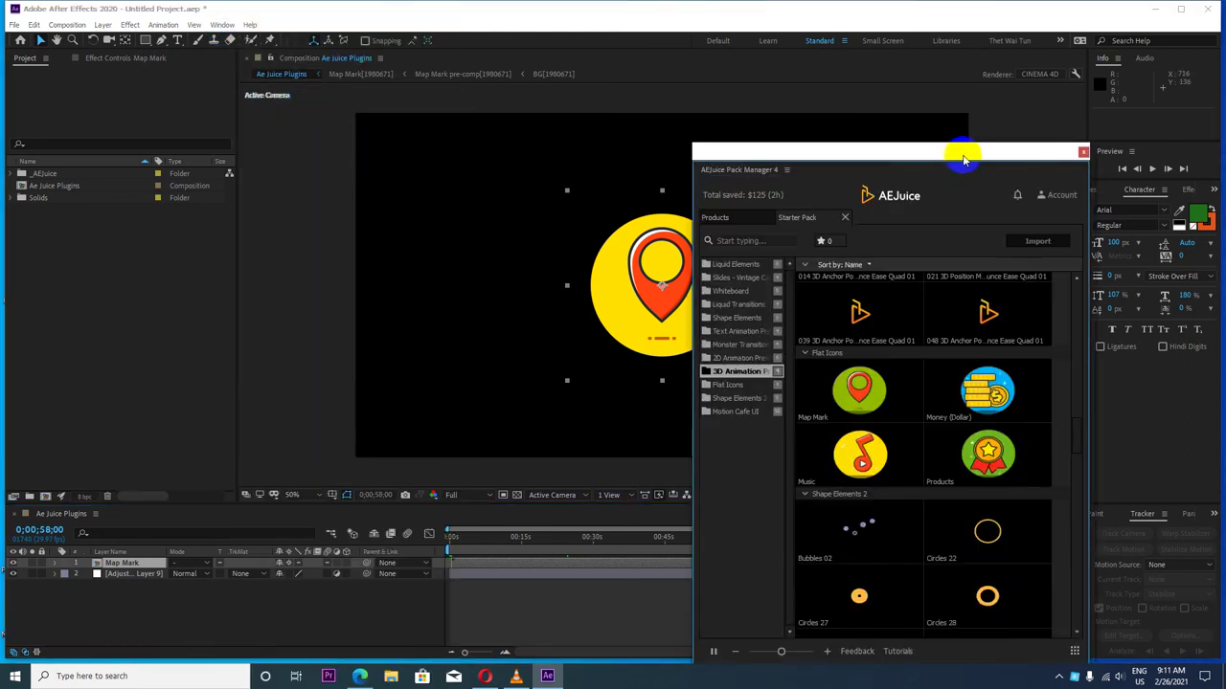
left_click_drag(960, 151, 991, 72)
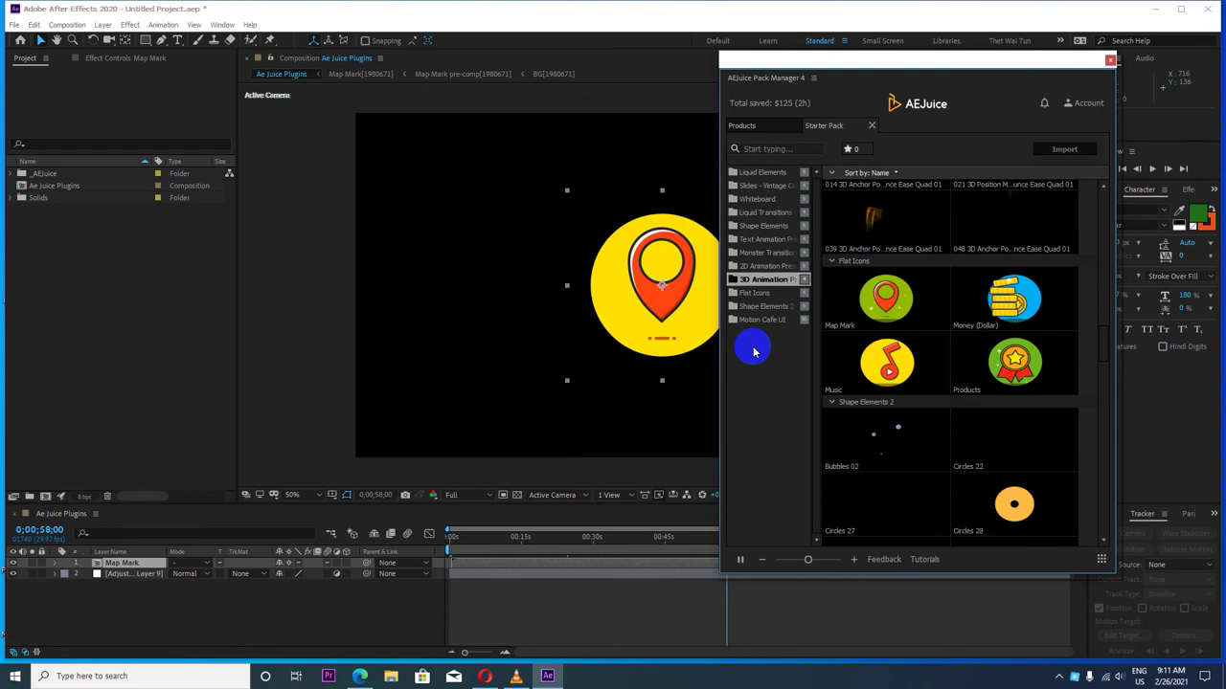
left_click(762, 322)
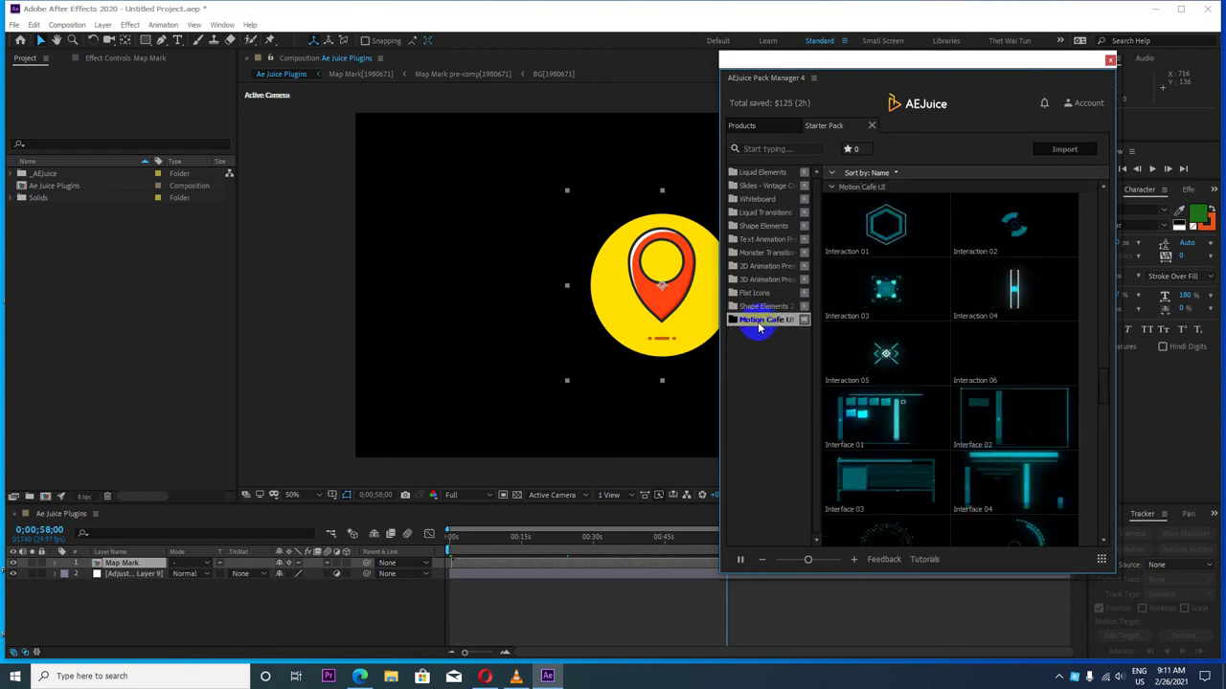
left_click(762, 306, "ctrl")
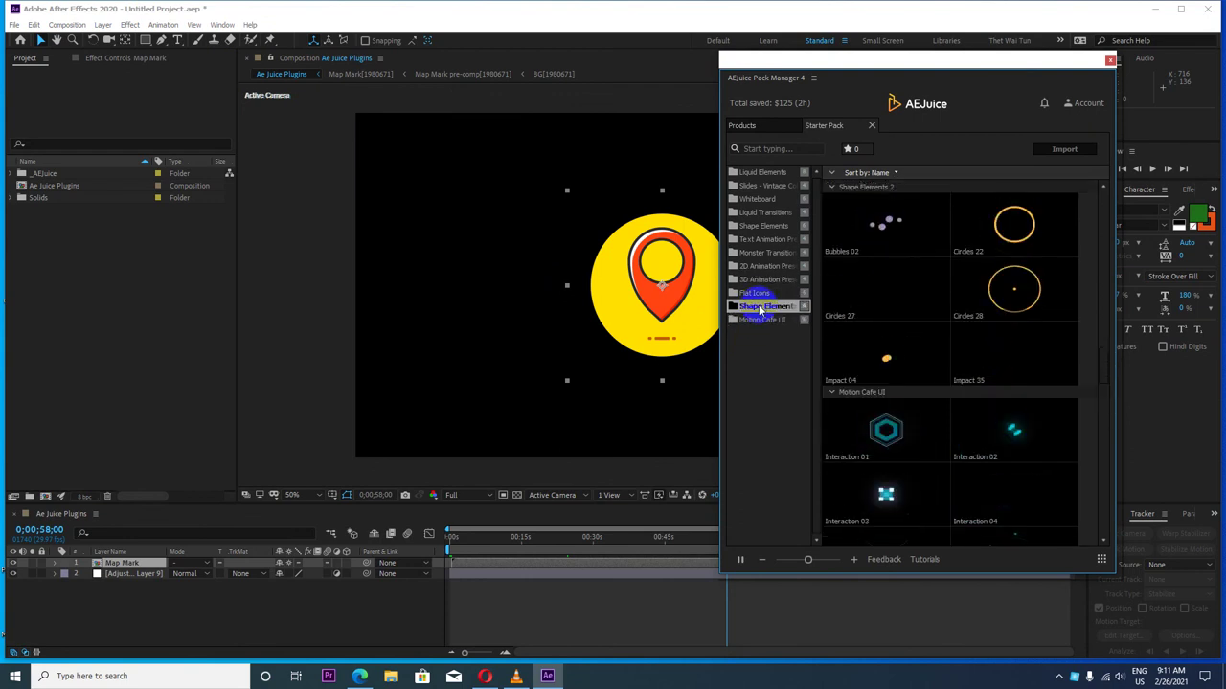
left_click(757, 295, "ctrl")
left_click(759, 308)
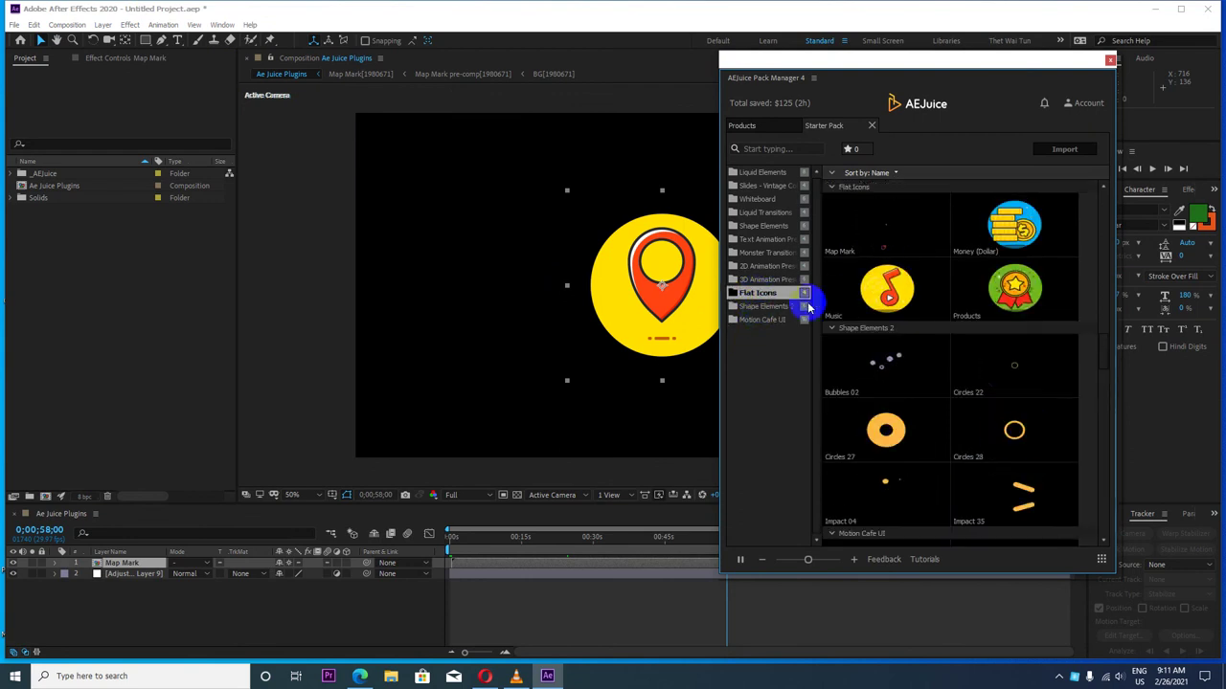
Step: Browse the Shape Elements 2 and Monster Transitions items by scrolling the Starter Pack grid
scroll(916, 320, "down", 4)
scroll(840, 317, "down", 2)
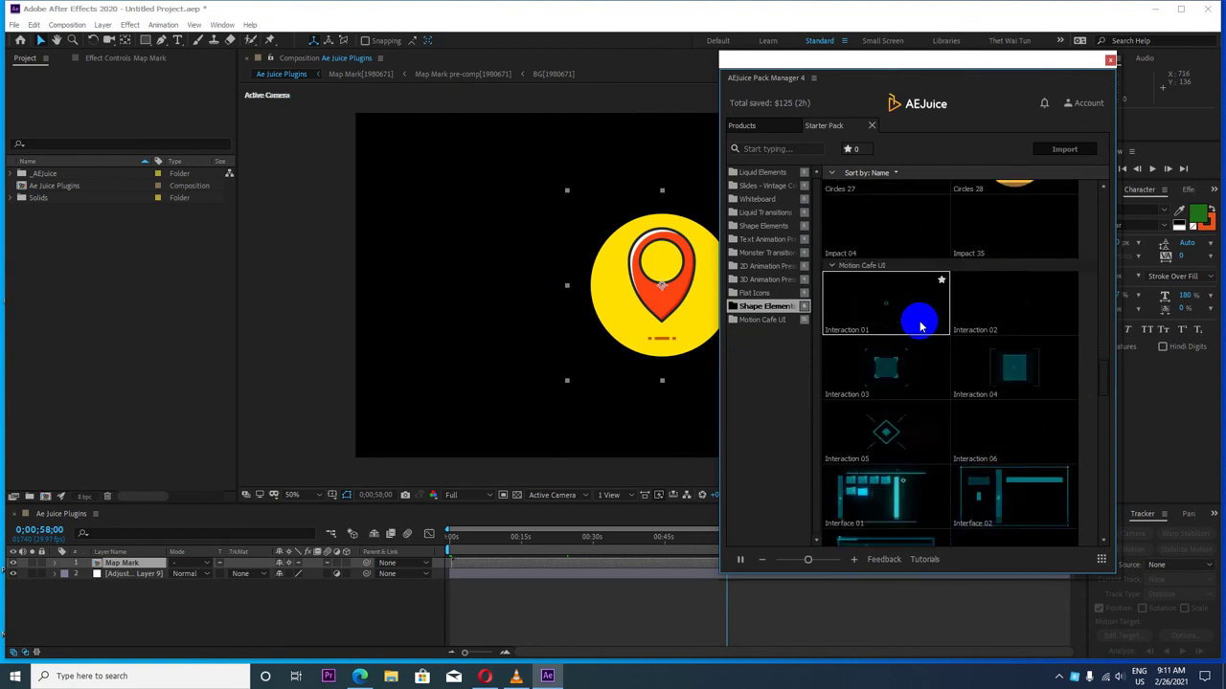
scroll(840, 316, "up", 3)
left_click(753, 254)
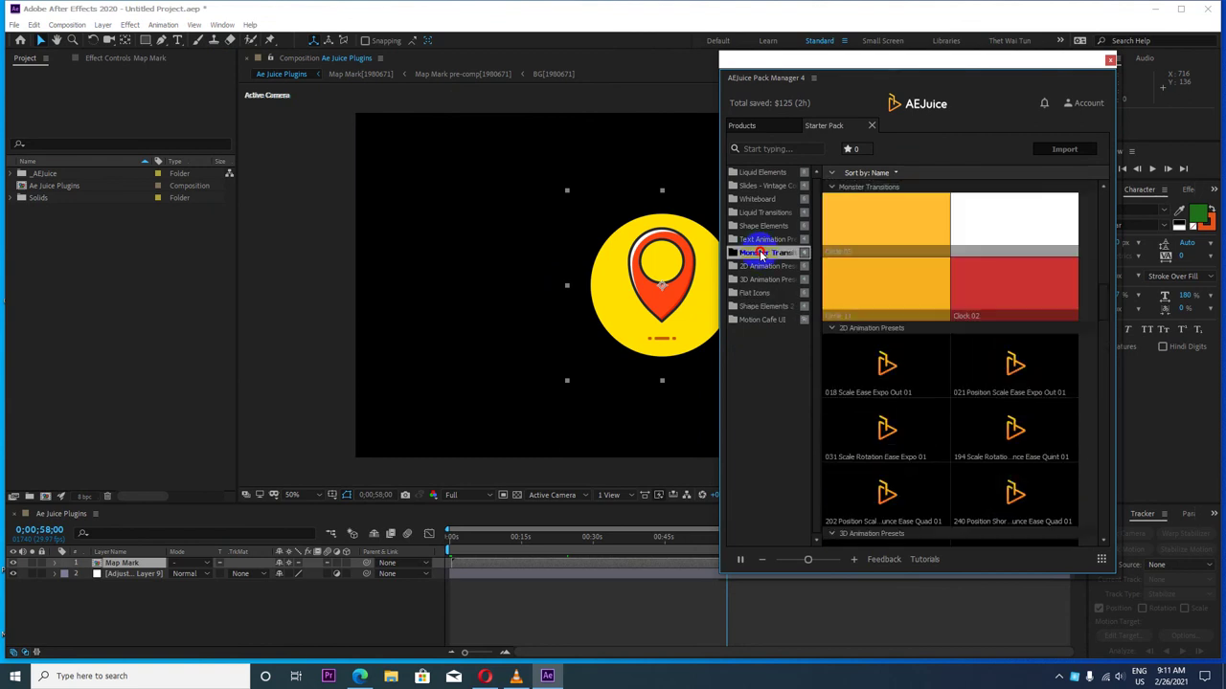
scroll(914, 358, "down", 3)
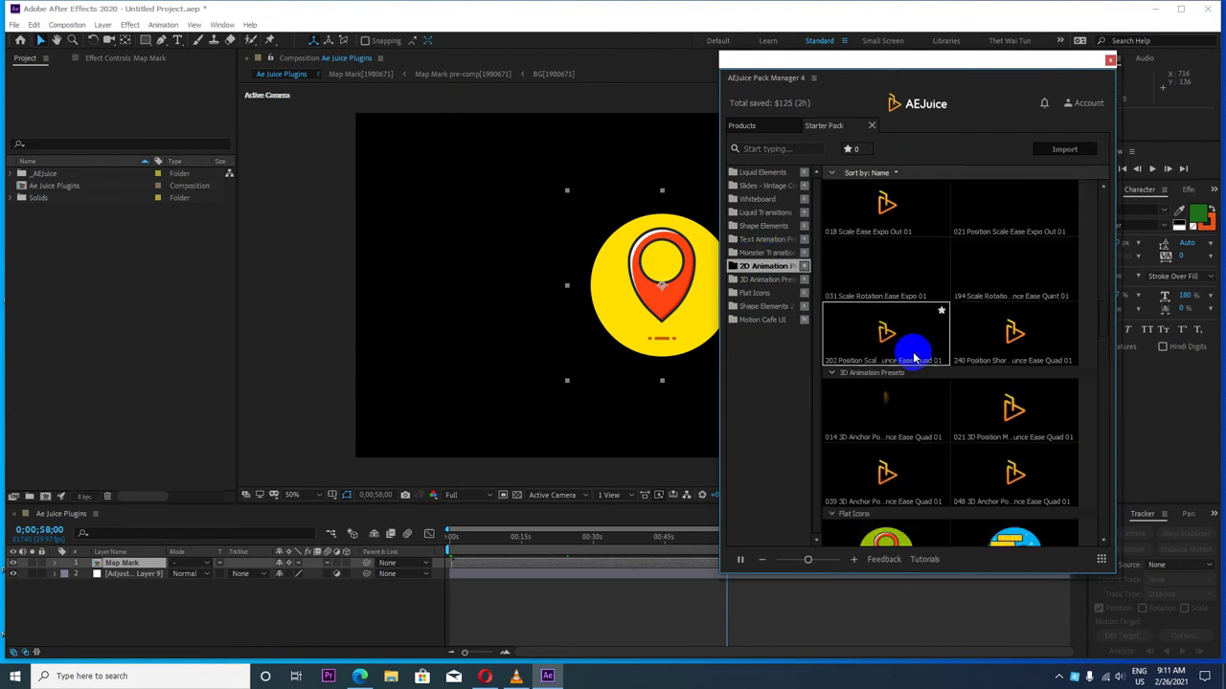
scroll(914, 358, "down", 1)
scroll(914, 358, "down", 1)
scroll(914, 358, "down", 1)
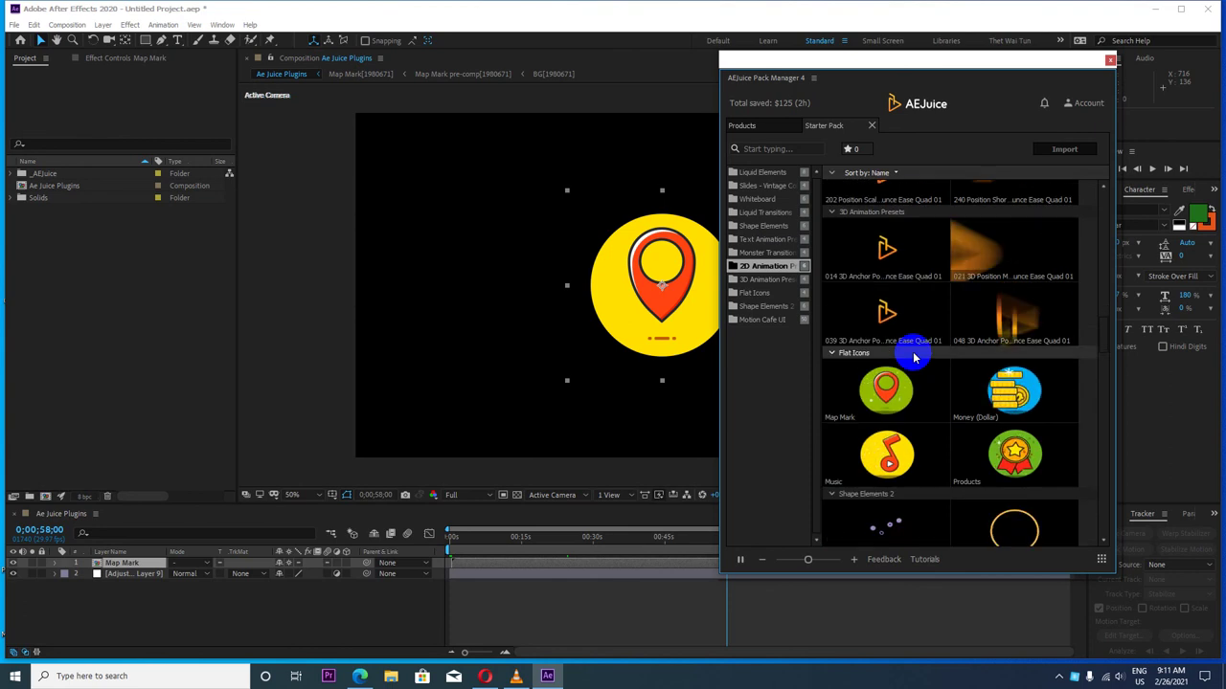
scroll(914, 358, "down", 2)
scroll(913, 358, "down", 2)
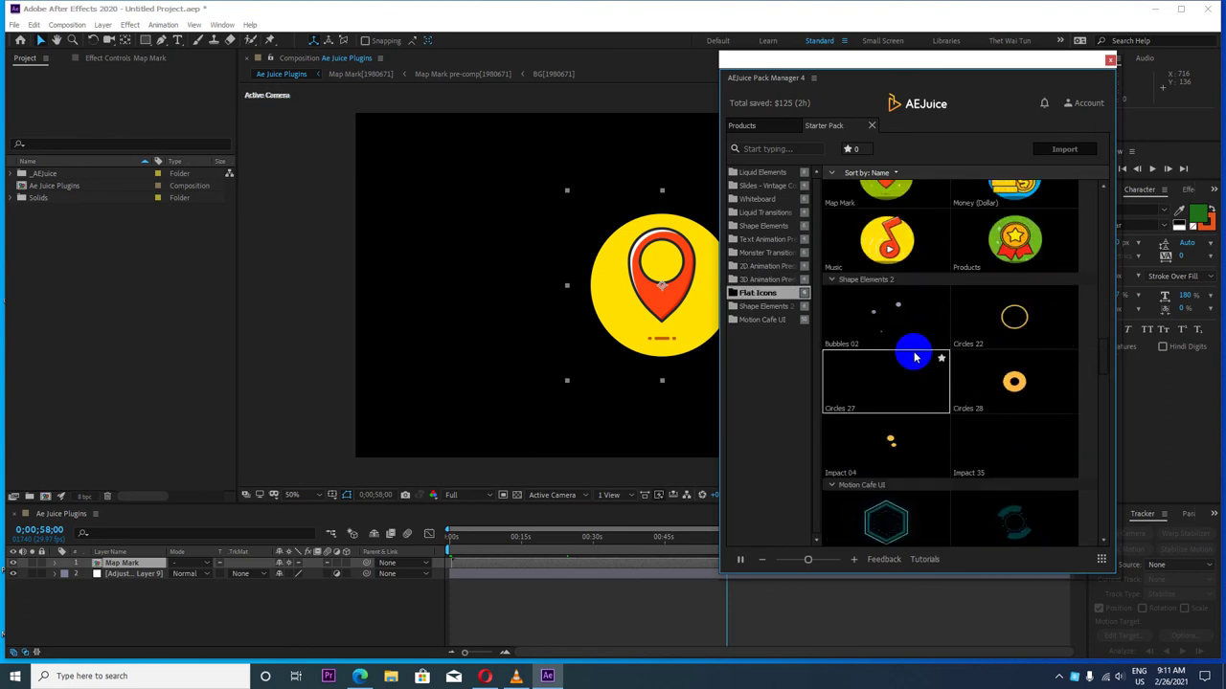
scroll(913, 358, "up", 2)
scroll(914, 358, "up", 2)
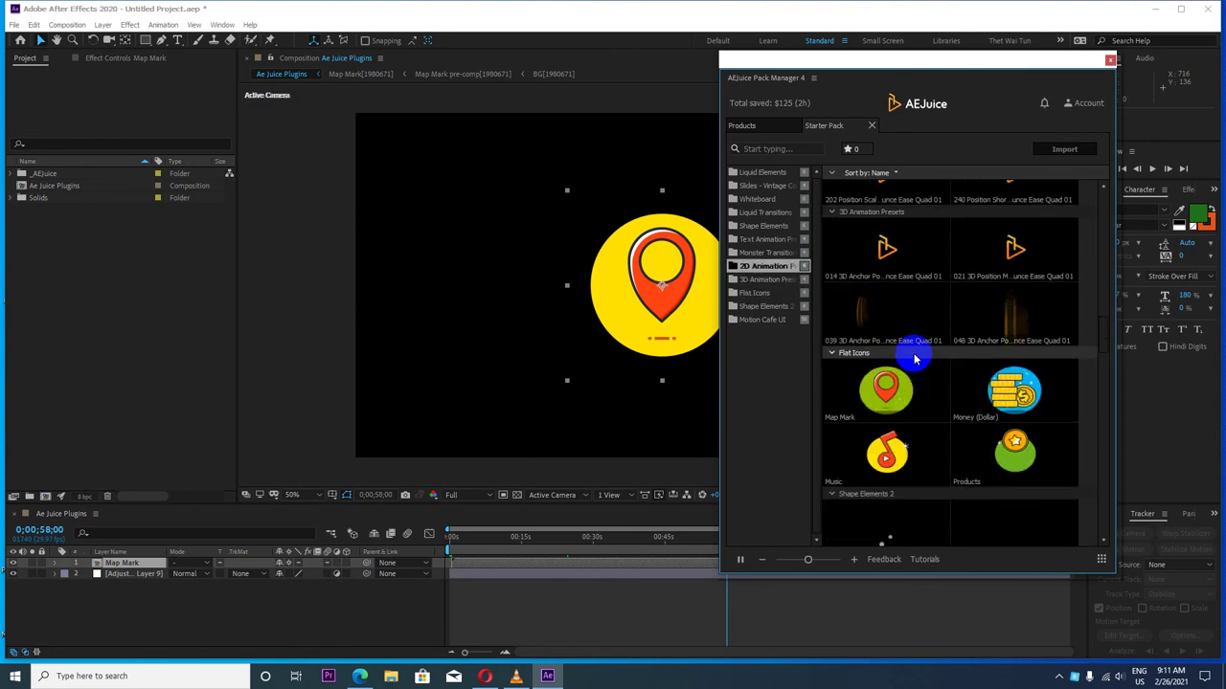
scroll(914, 358, "up", 1)
scroll(914, 359, "up", 3)
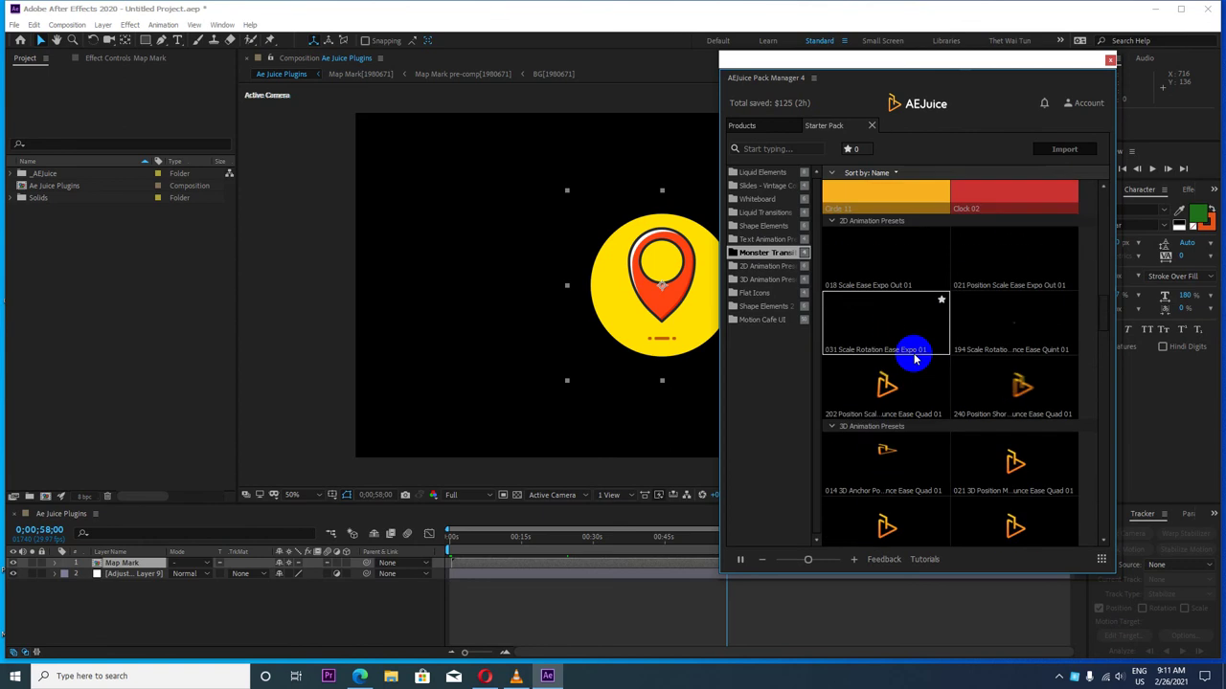
scroll(915, 359, "up", 3)
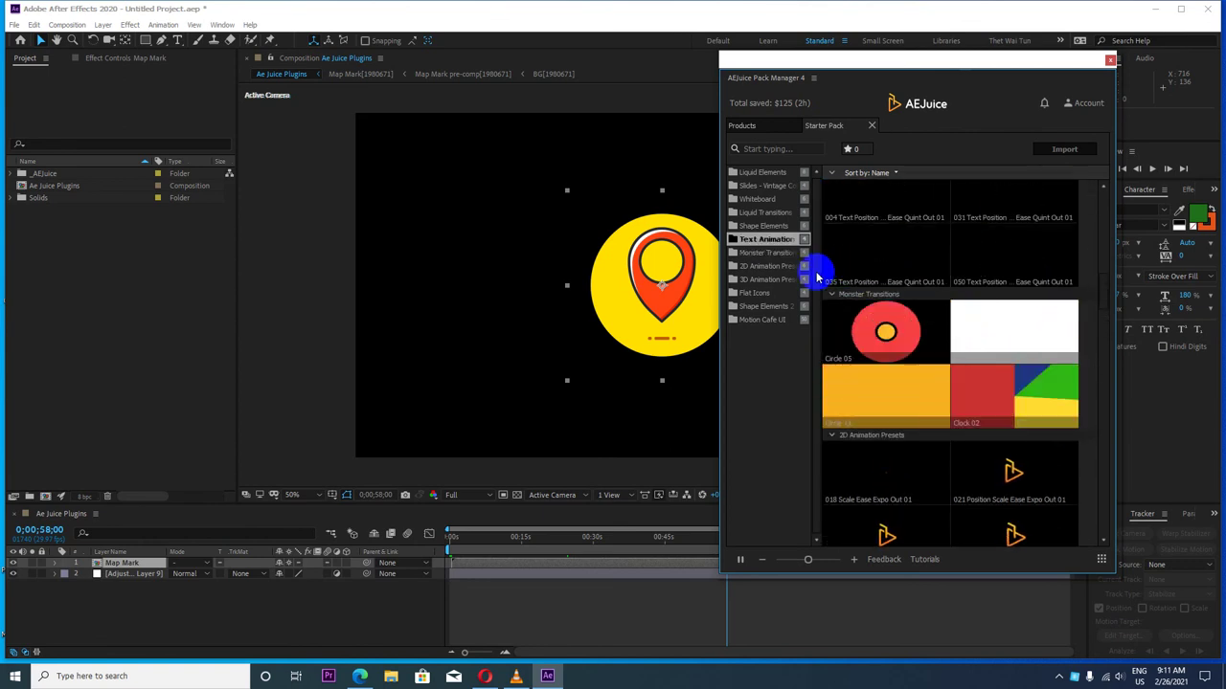
scroll(971, 287, "up", 1)
scroll(970, 266, "up", 1)
scroll(963, 287, "down", 5)
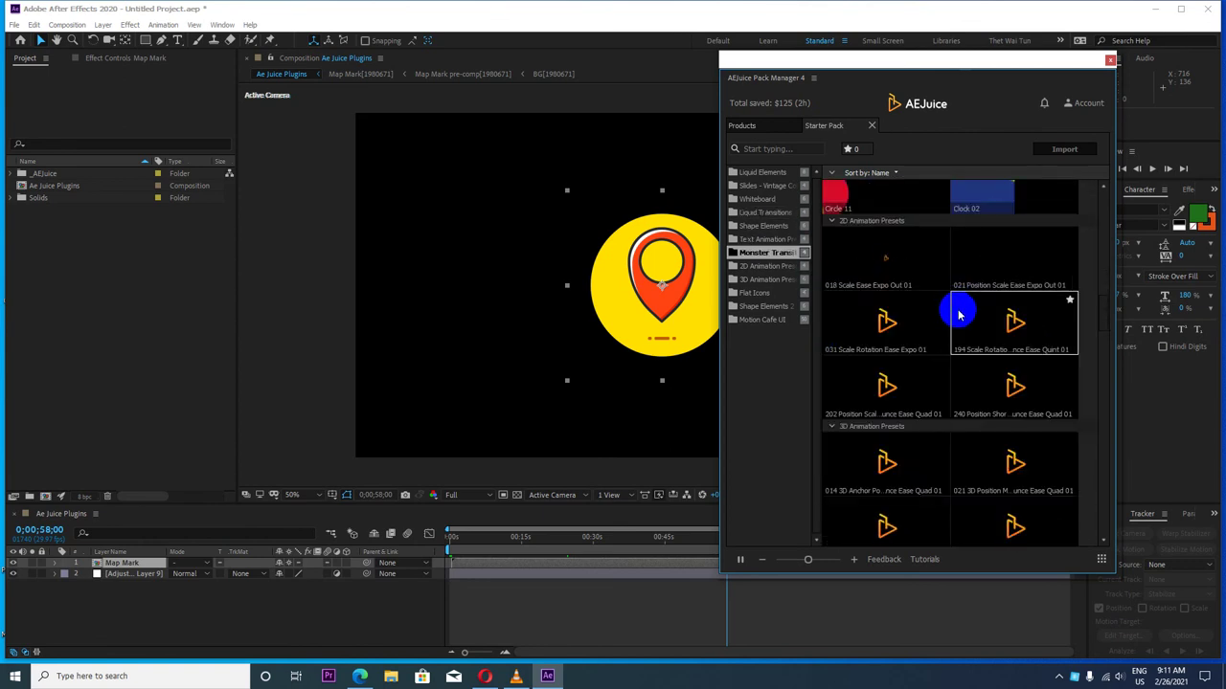
scroll(958, 307, "down", 2)
scroll(958, 316, "down", 5)
scroll(956, 314, "up", 1)
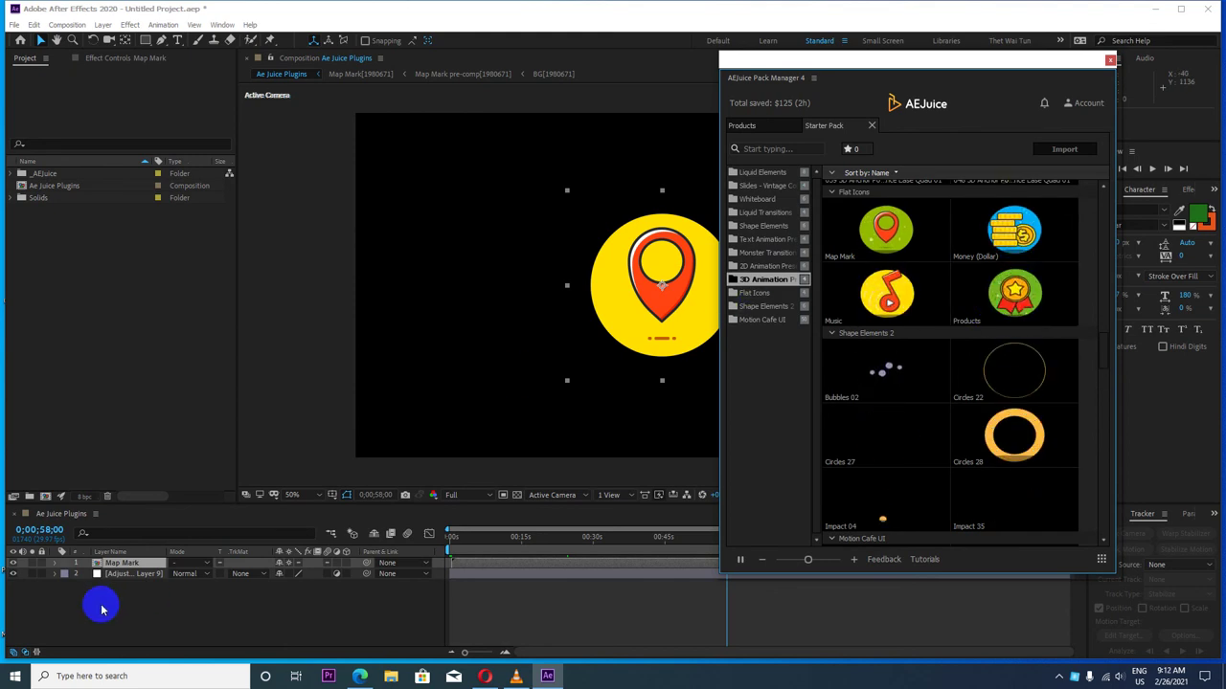
Step: Delete the Map Mark layer and Adjustment Layer 9 from the timeline
left_click(113, 565)
key("Delete")
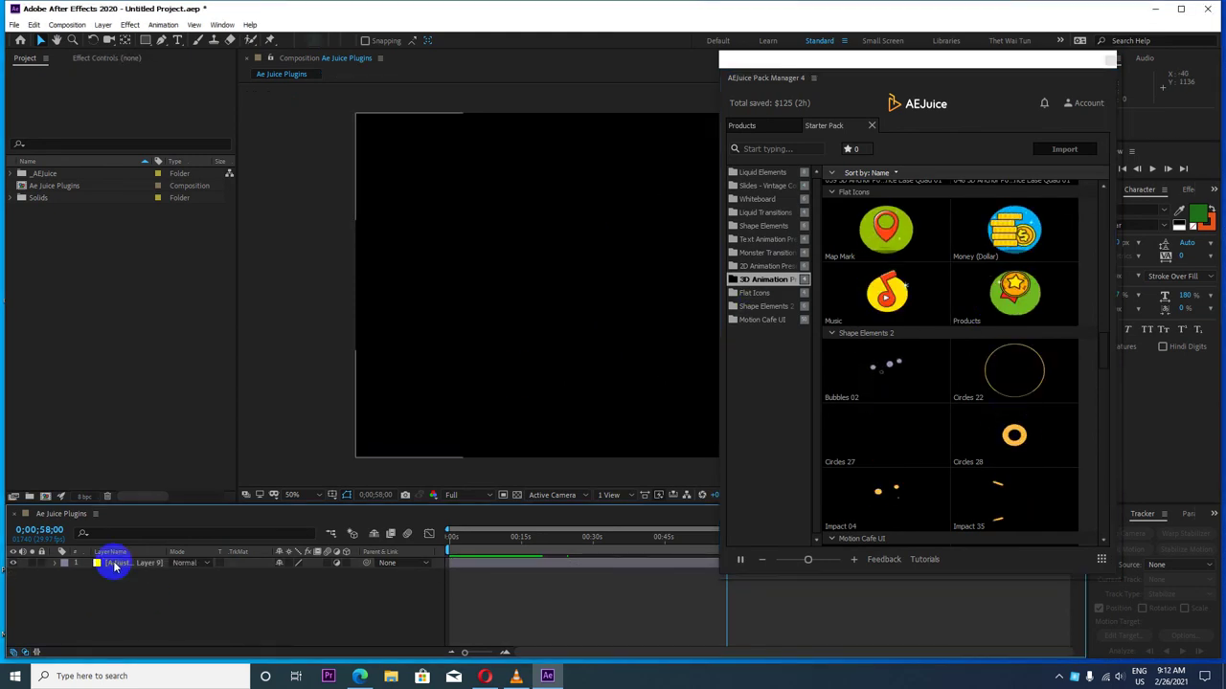
left_click(128, 563)
key("Delete")
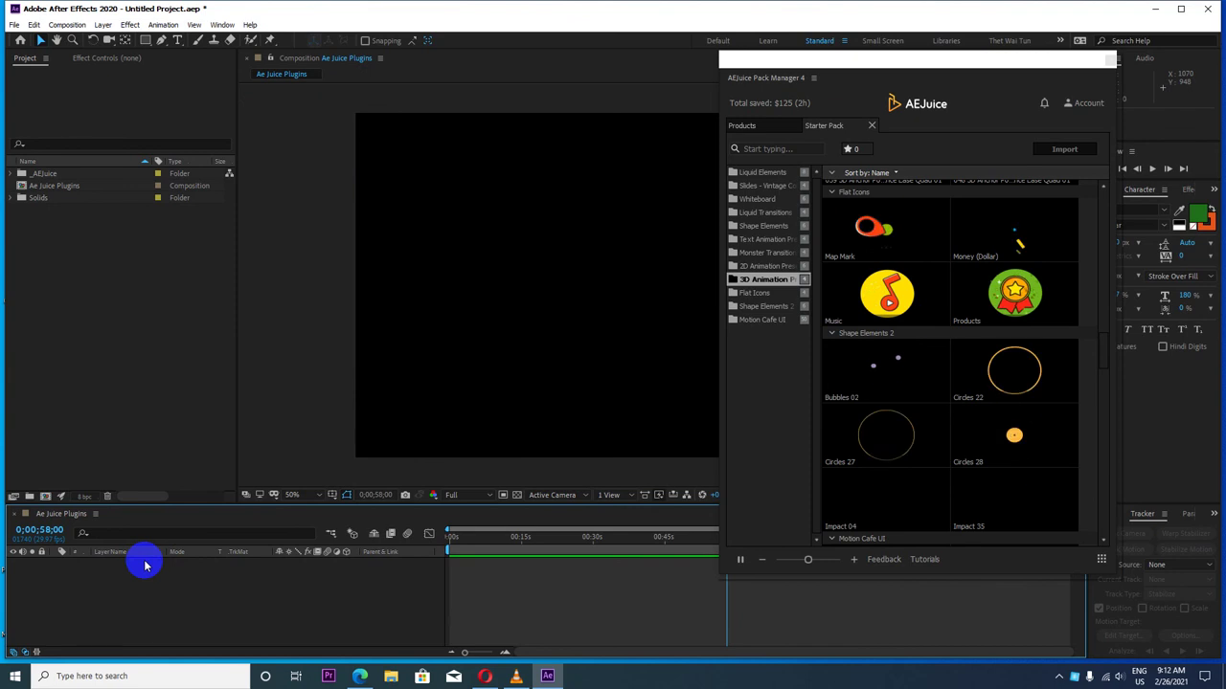
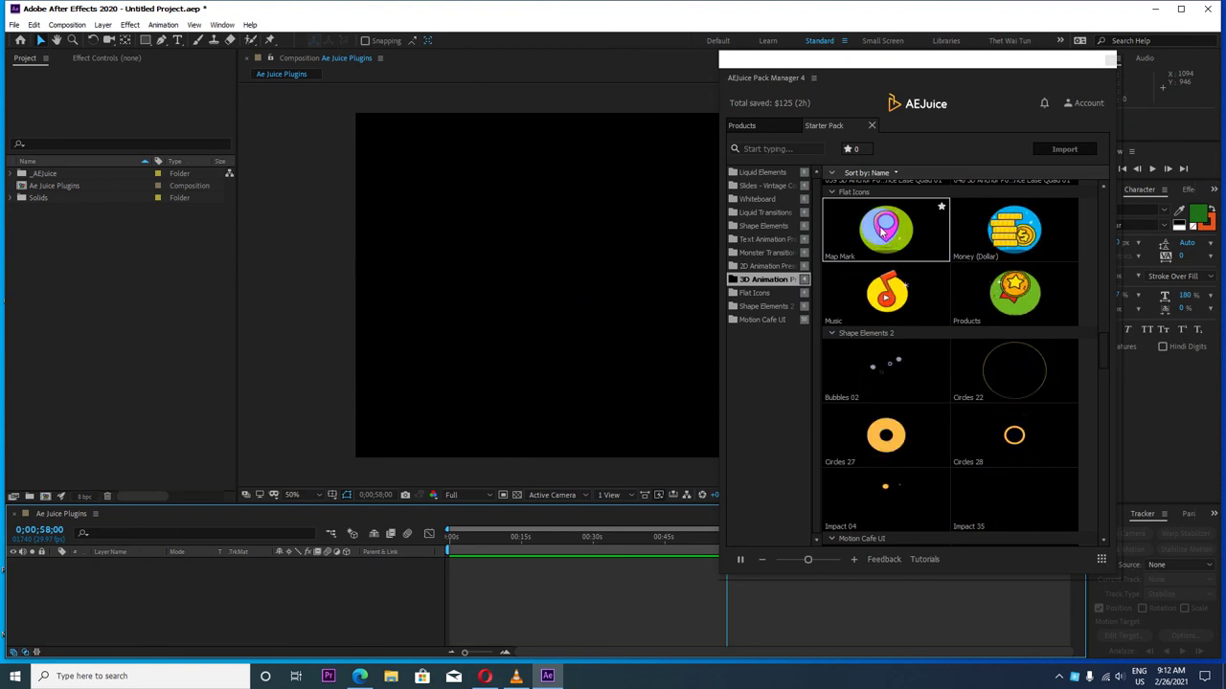
Step: Add the Map Mark preset from the AEJuice Pack Manager and shift its layer earlier in the timeline
left_click_drag(883, 228, 433, 466)
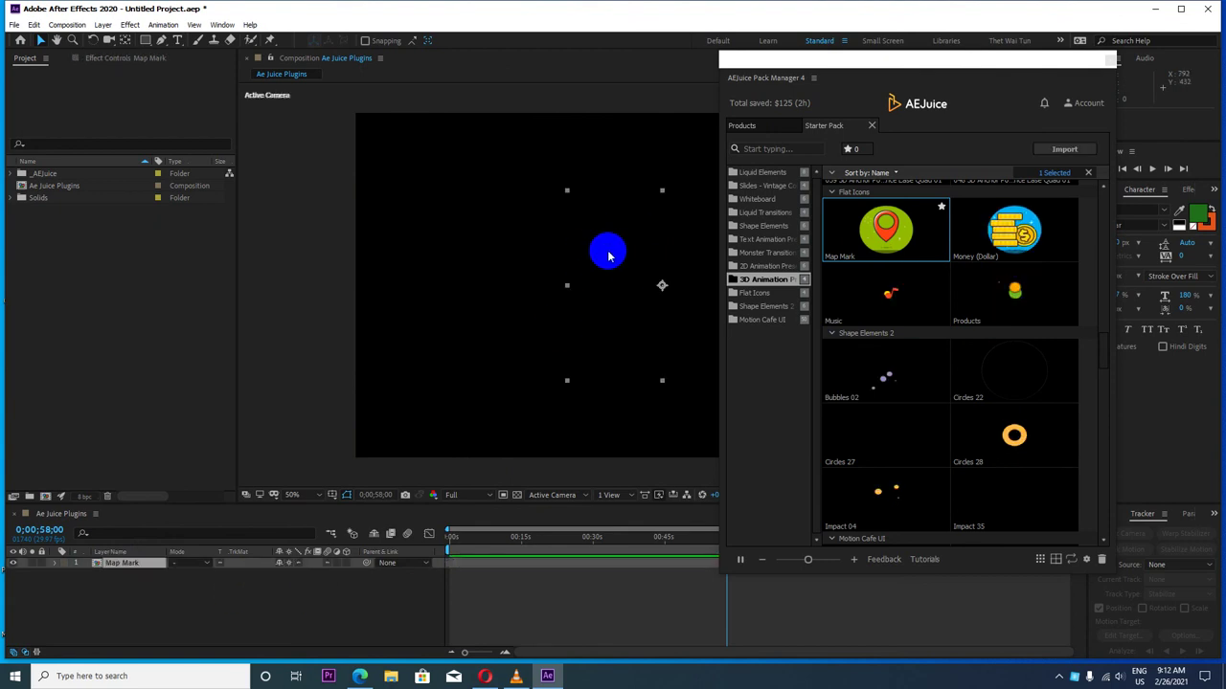
left_click(466, 542)
left_click_drag(466, 542, 511, 539)
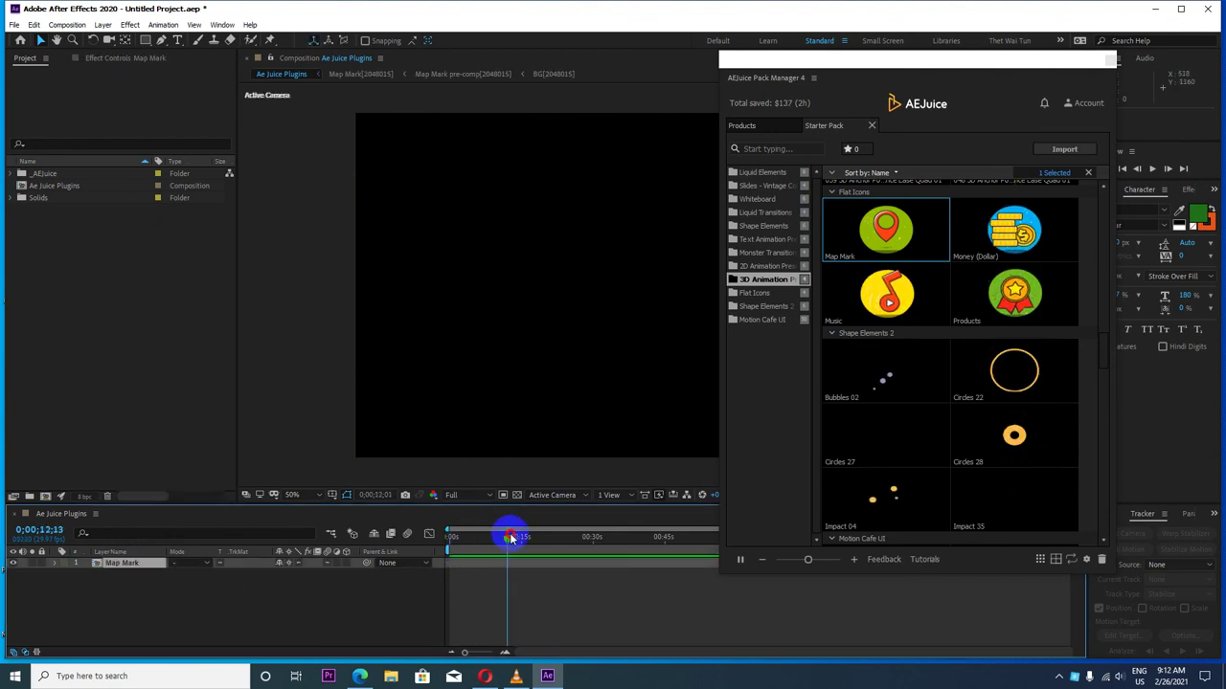
left_click_drag(673, 541, 678, 539)
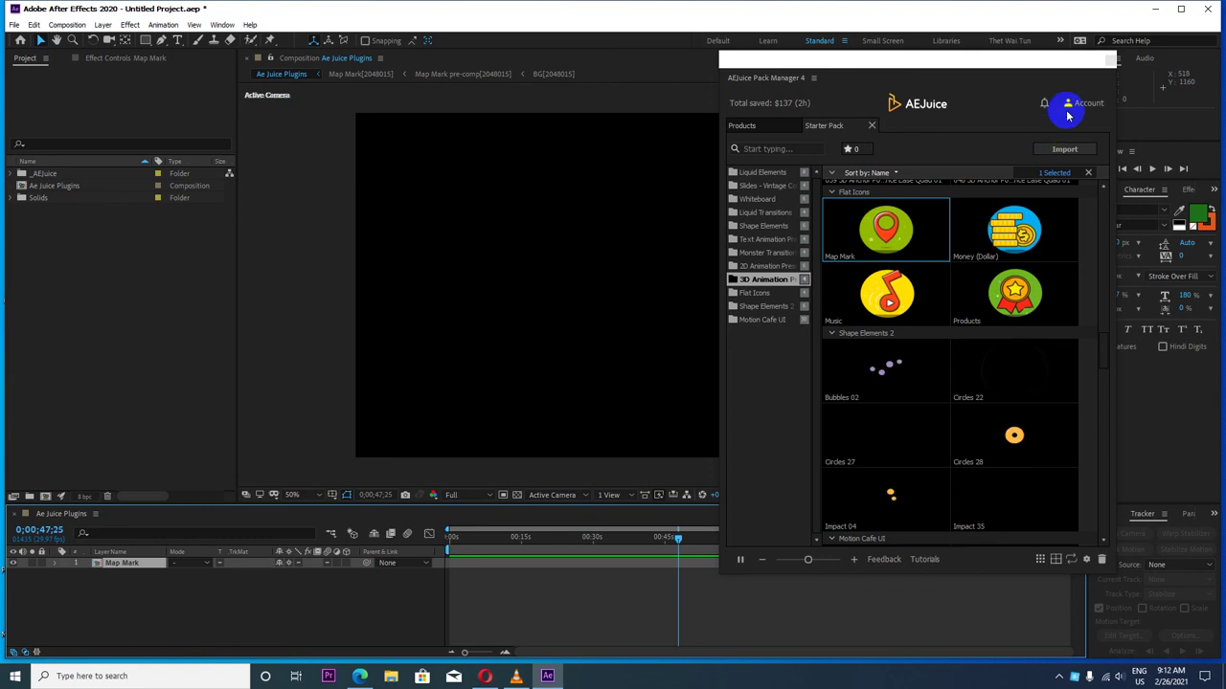
left_click(1108, 59)
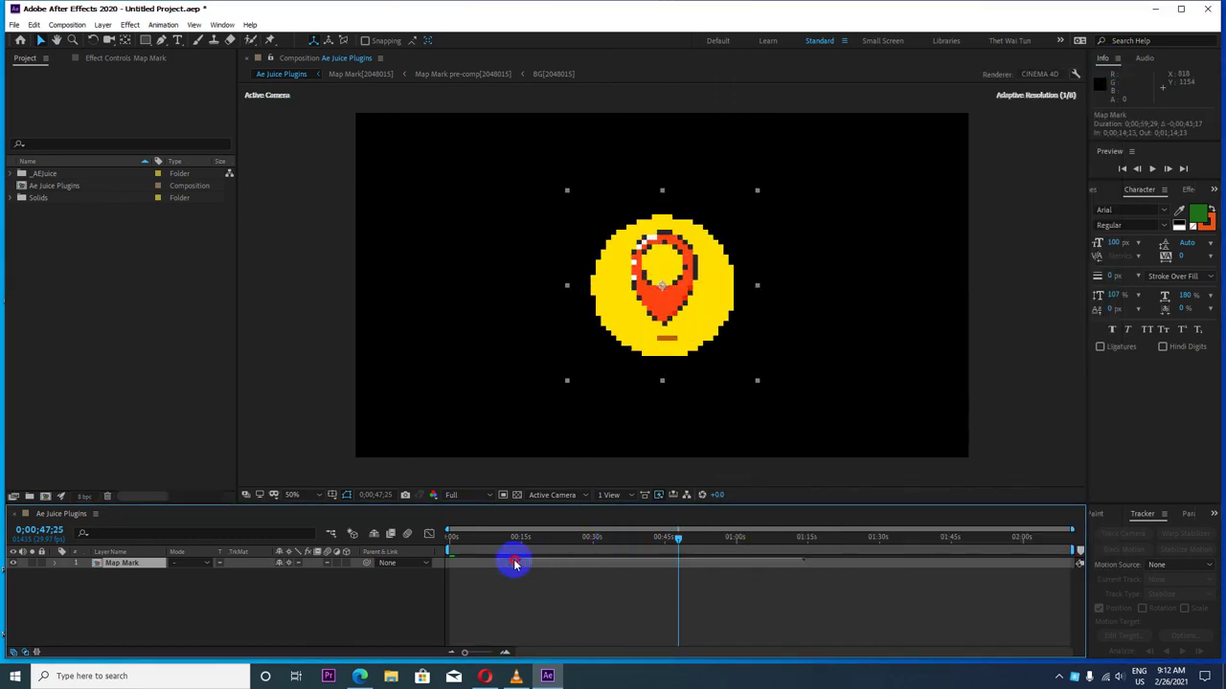
left_click_drag(735, 565, 466, 570)
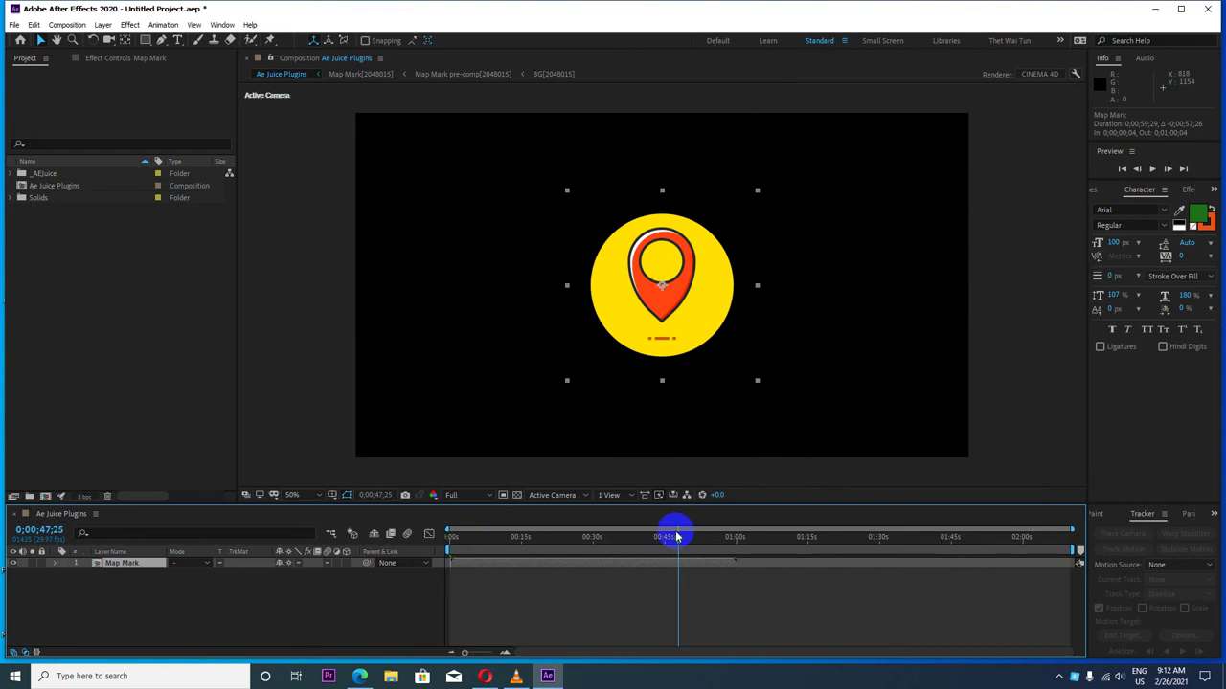
mouse_move(468, 533)
left_mouse_down()
mouse_move(781, 537)
mouse_move(404, 557)
left_mouse_up()
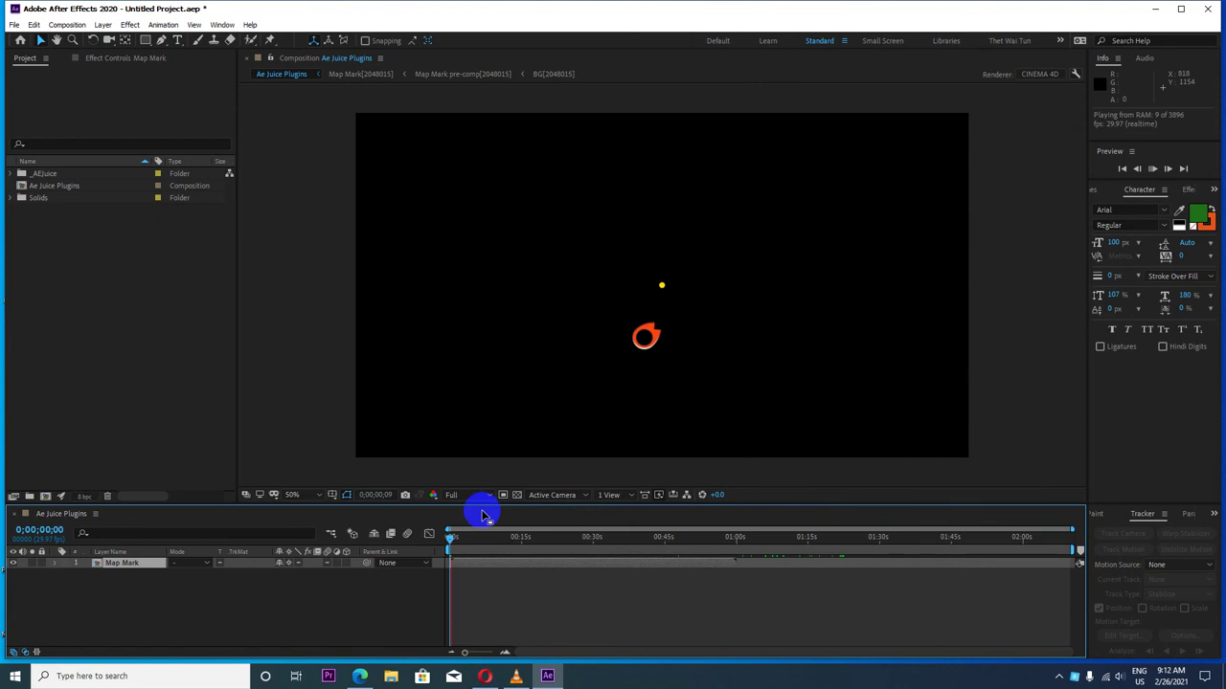
Step: Set the viewer preview resolution to Quarter and jump to about 47 seconds
left_click(482, 495)
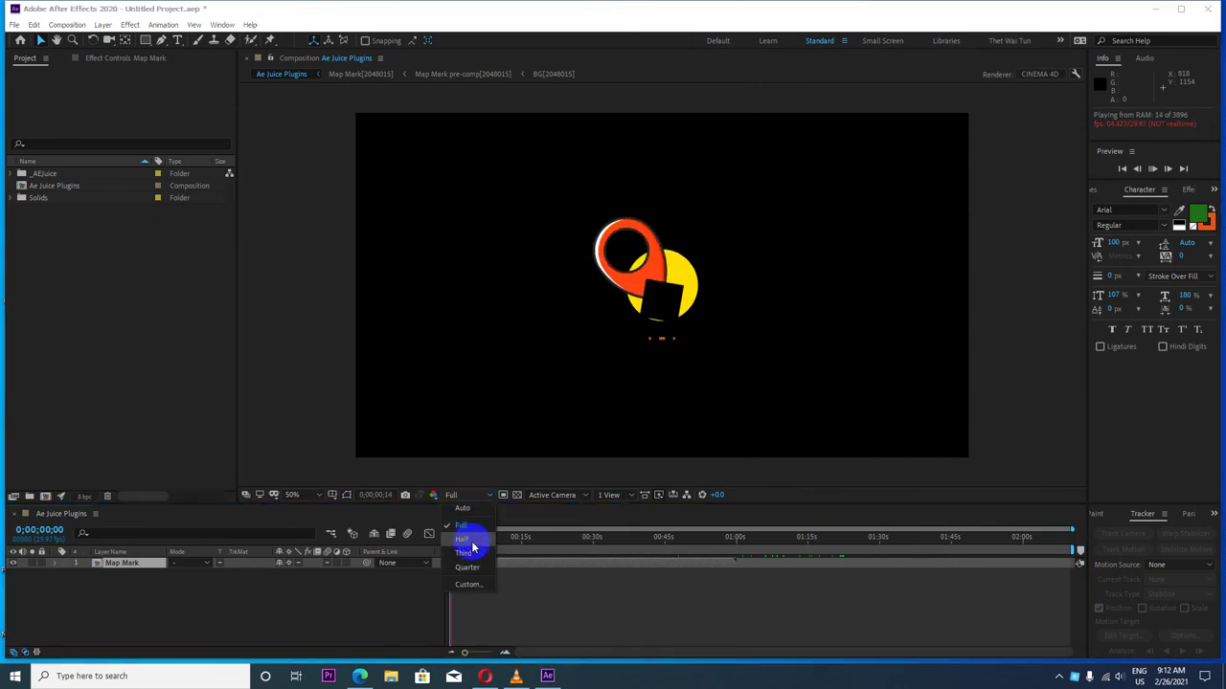
left_click(467, 567)
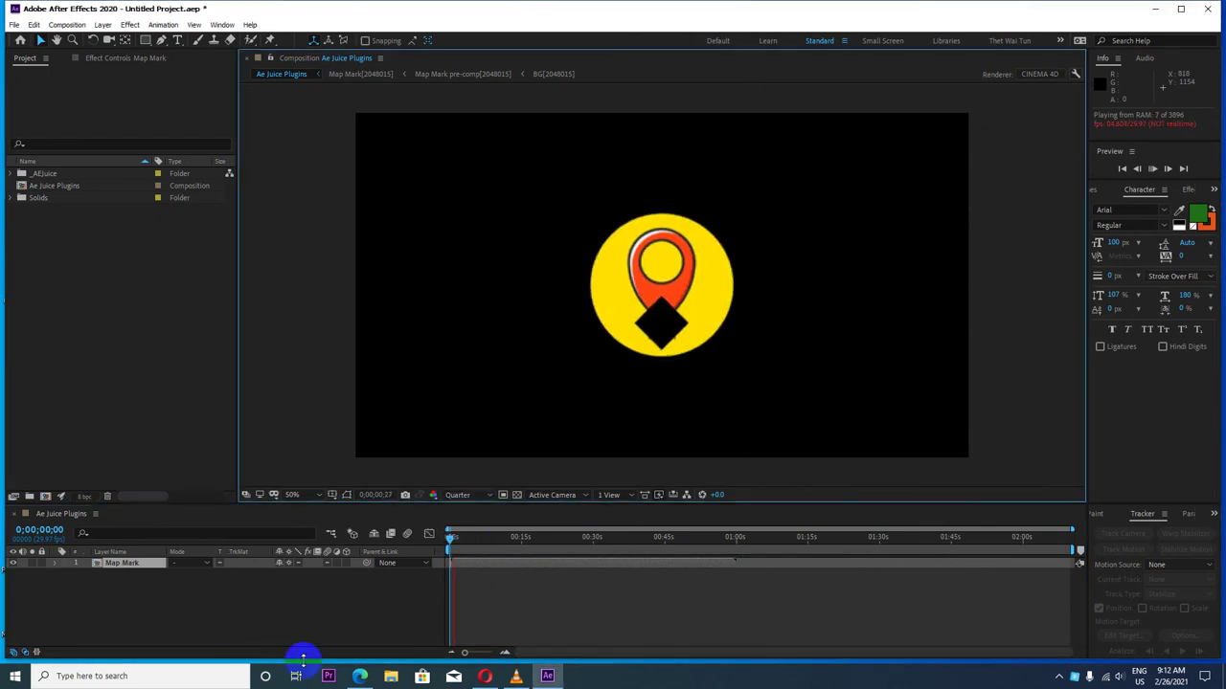
left_click_drag(450, 538, 677, 538)
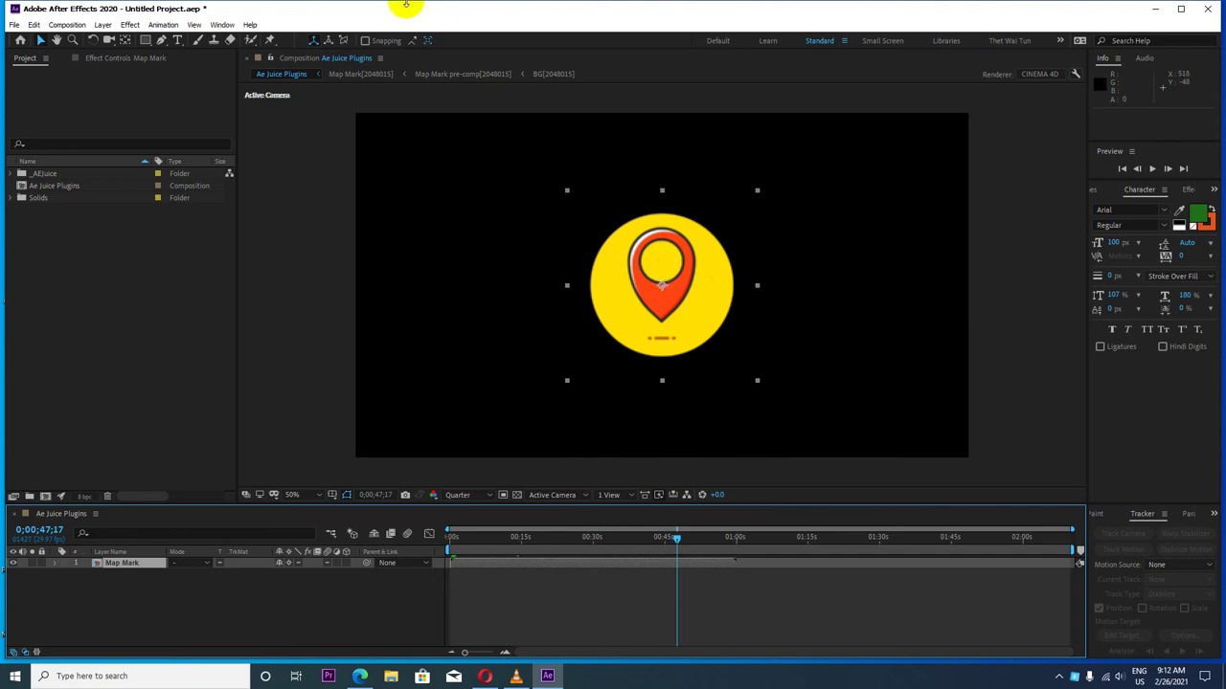
Step: Reopen AEJuice Pack Manager 4 and import Scope 02 from Motion Cafe UI, dismissing the render error
left_click(223, 25)
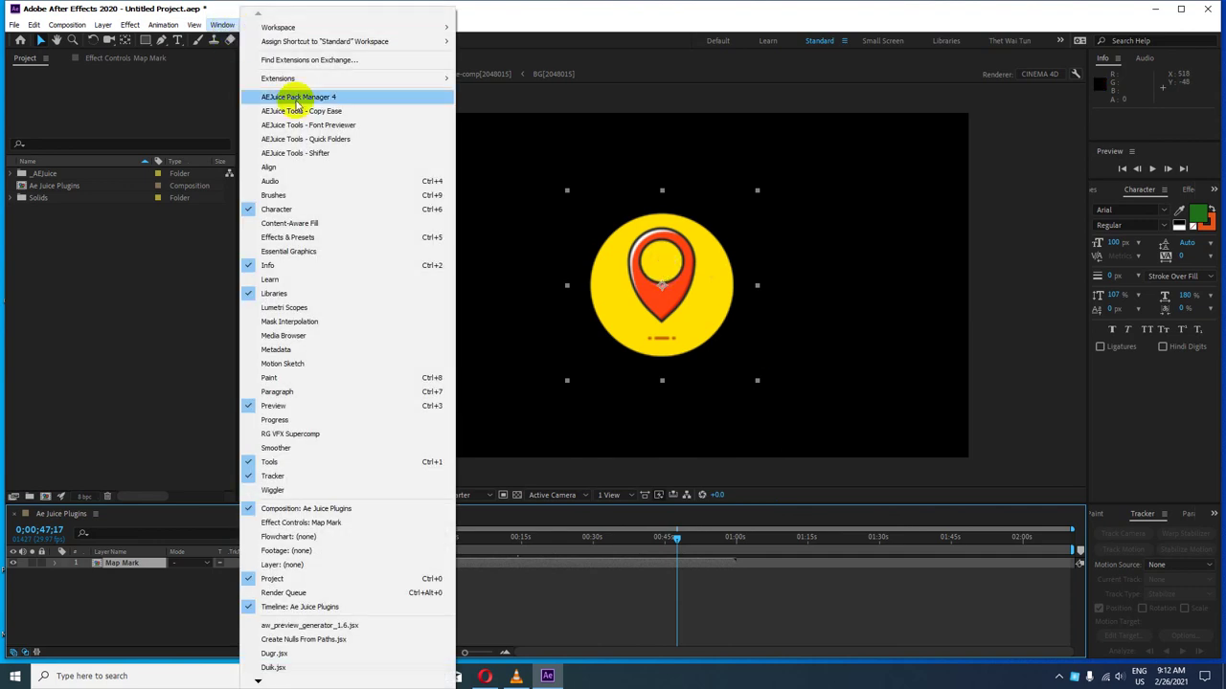
left_click(319, 98)
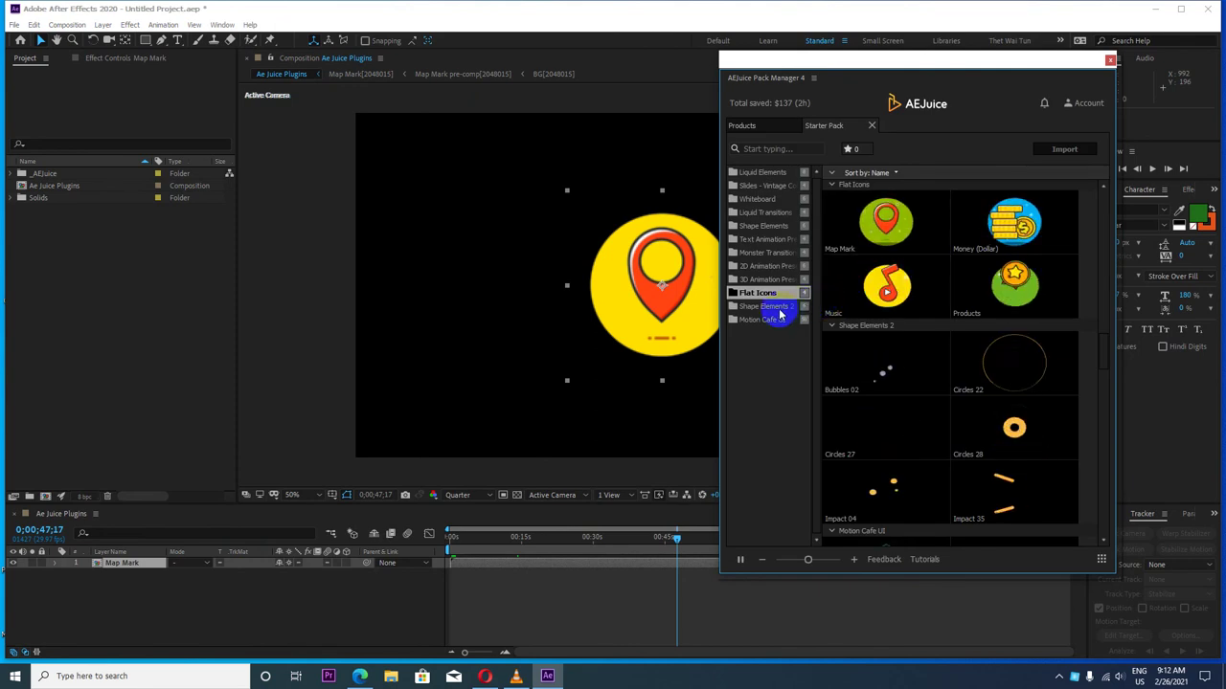
left_click(779, 309)
left_click(776, 321)
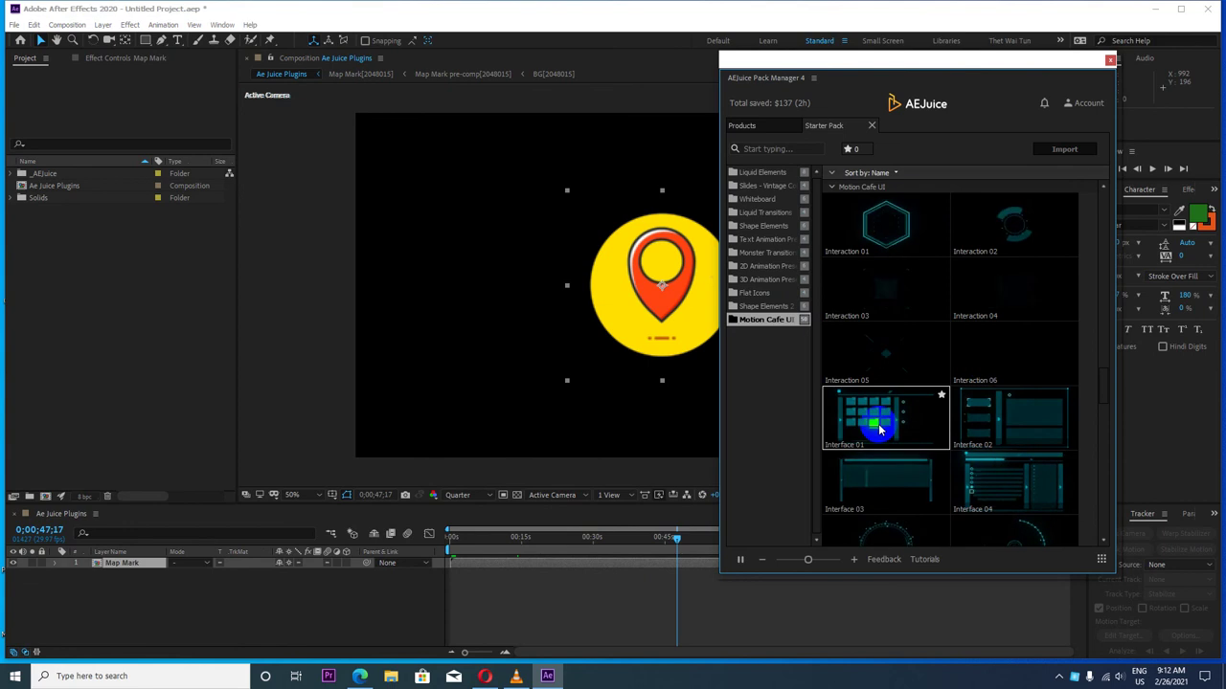
scroll(967, 436, "down", 1)
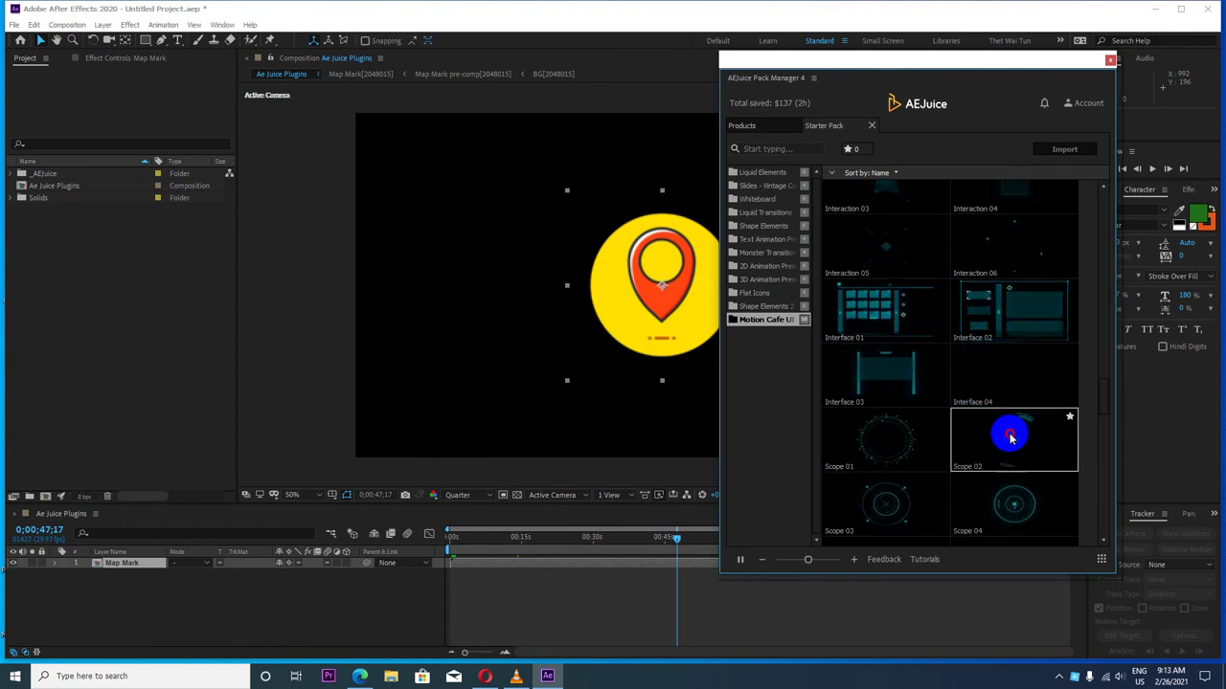
double_click(1010, 439)
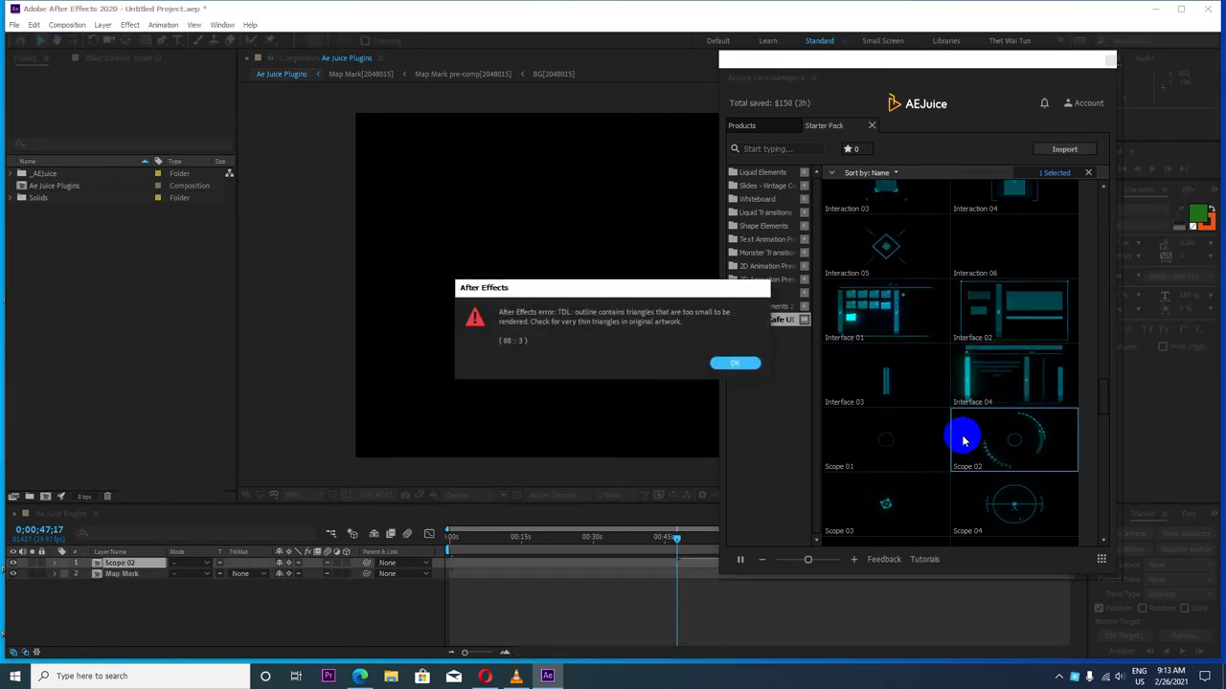
left_click(728, 366)
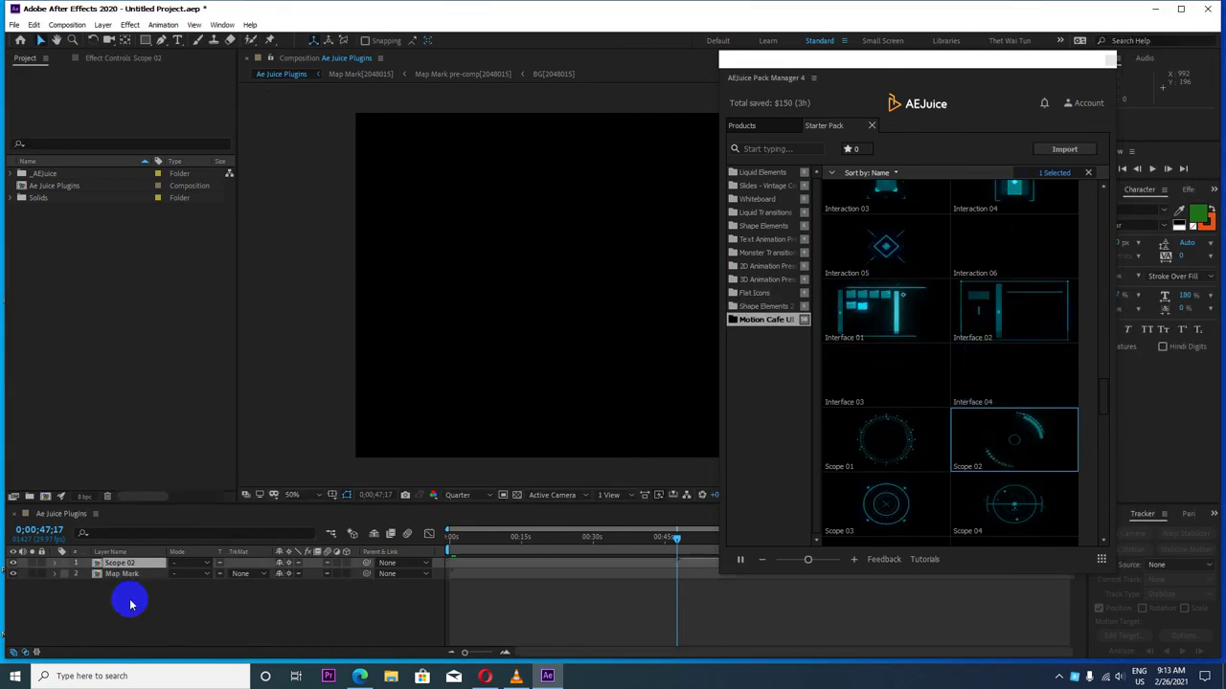
Step: Move the Scope 02 layer earlier in the timeline
left_click(122, 565)
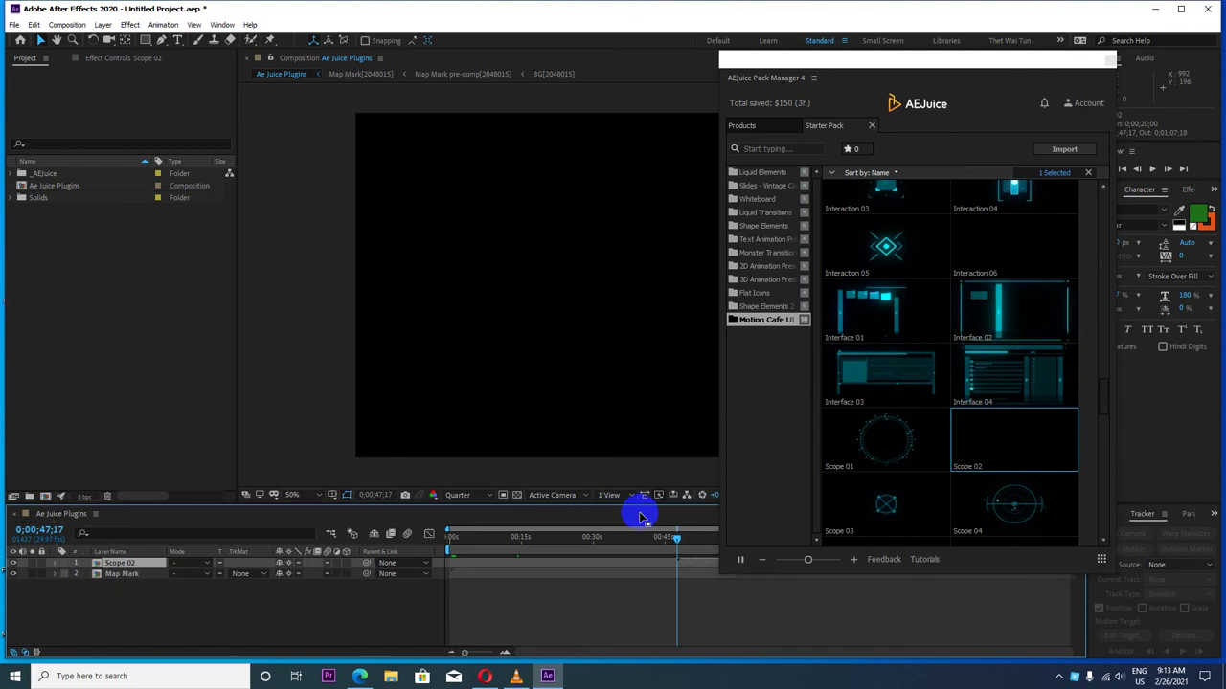
left_click_drag(676, 537, 640, 537)
left_click_drag(702, 569, 486, 584)
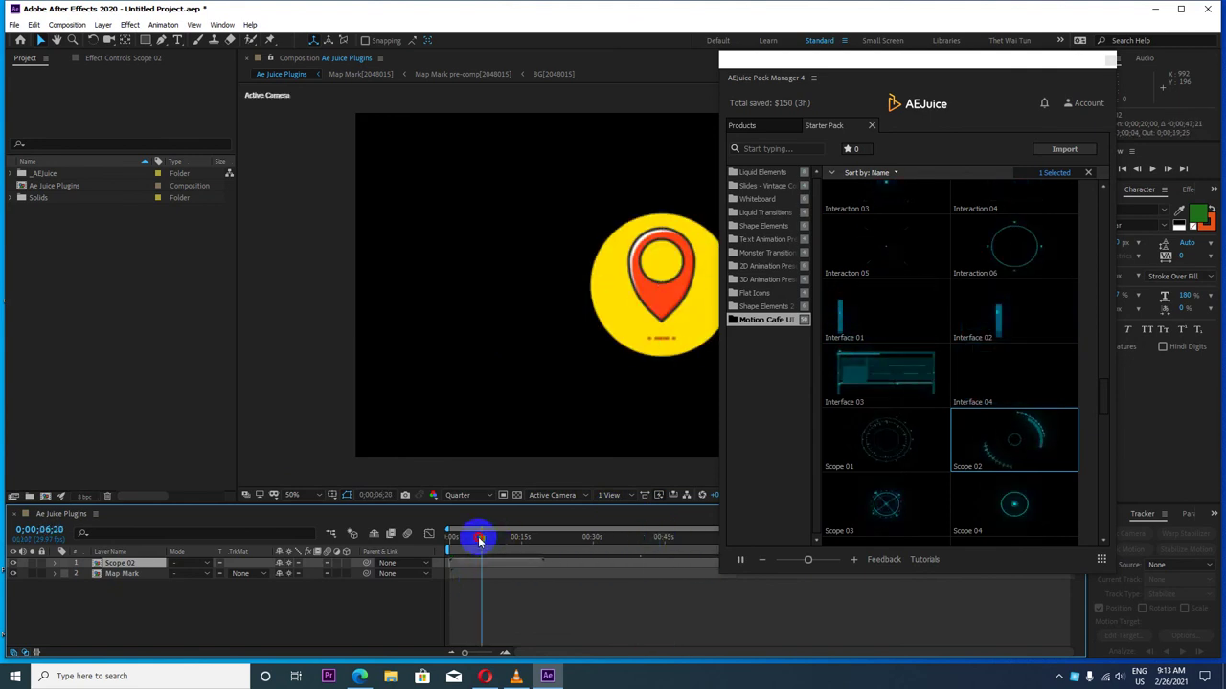
left_click_drag(476, 536, 502, 537)
scroll(668, 261, "down", 2)
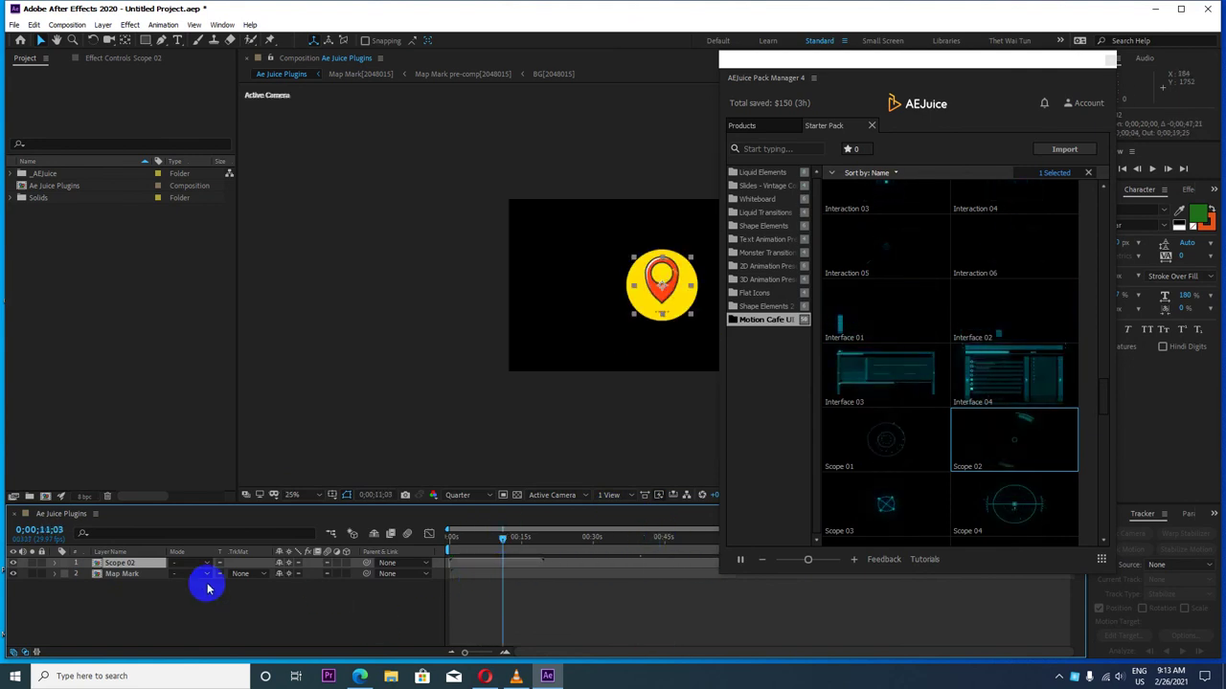
Step: Remove the Scope 02 layer and select the Map Mark layer for deletion
left_click(121, 575)
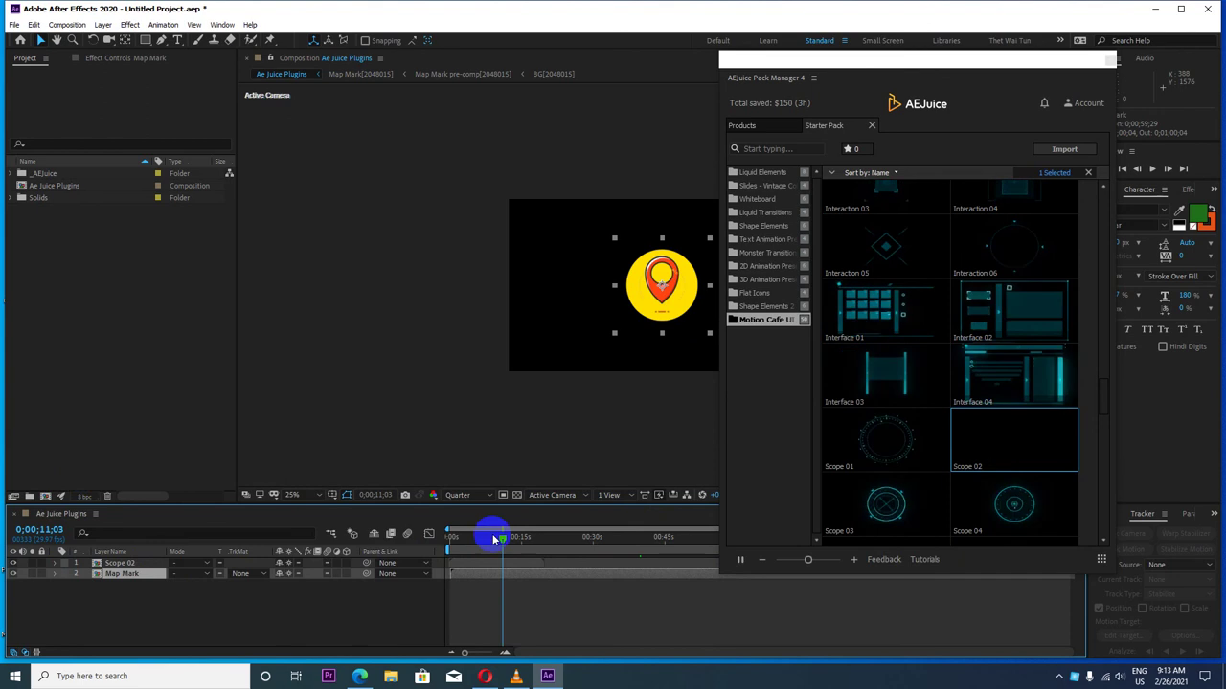
left_click_drag(483, 541, 476, 544)
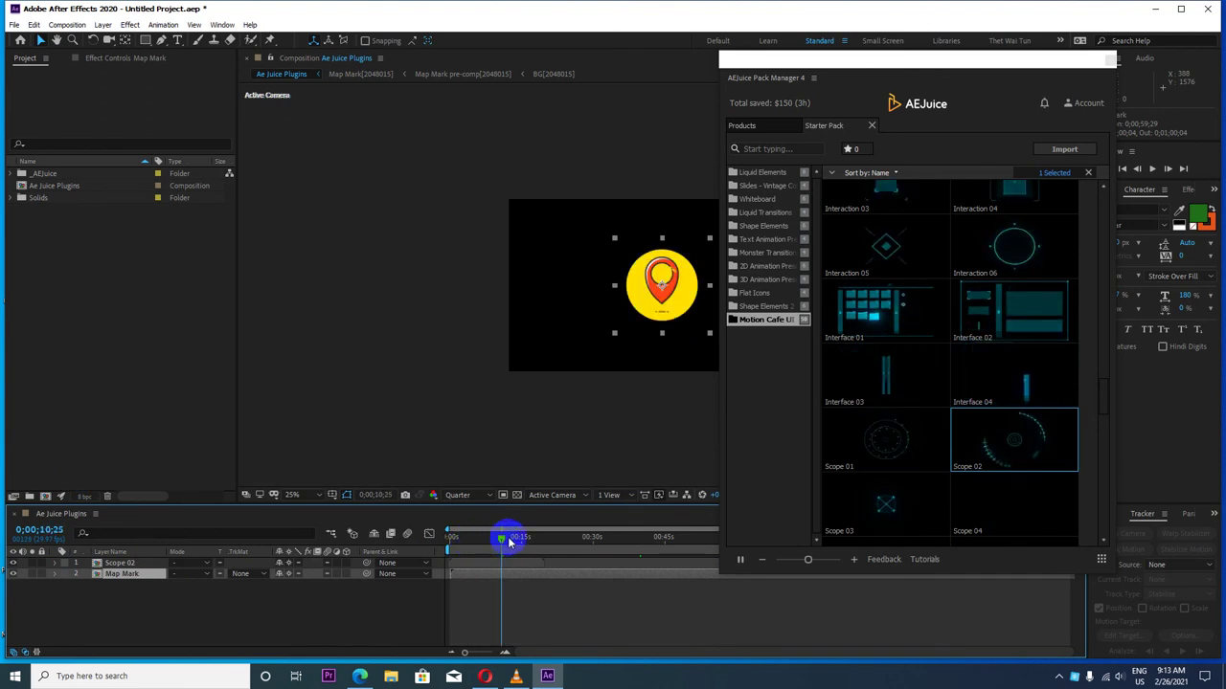
scroll(944, 335, "down", 1)
scroll(953, 343, "down", 1)
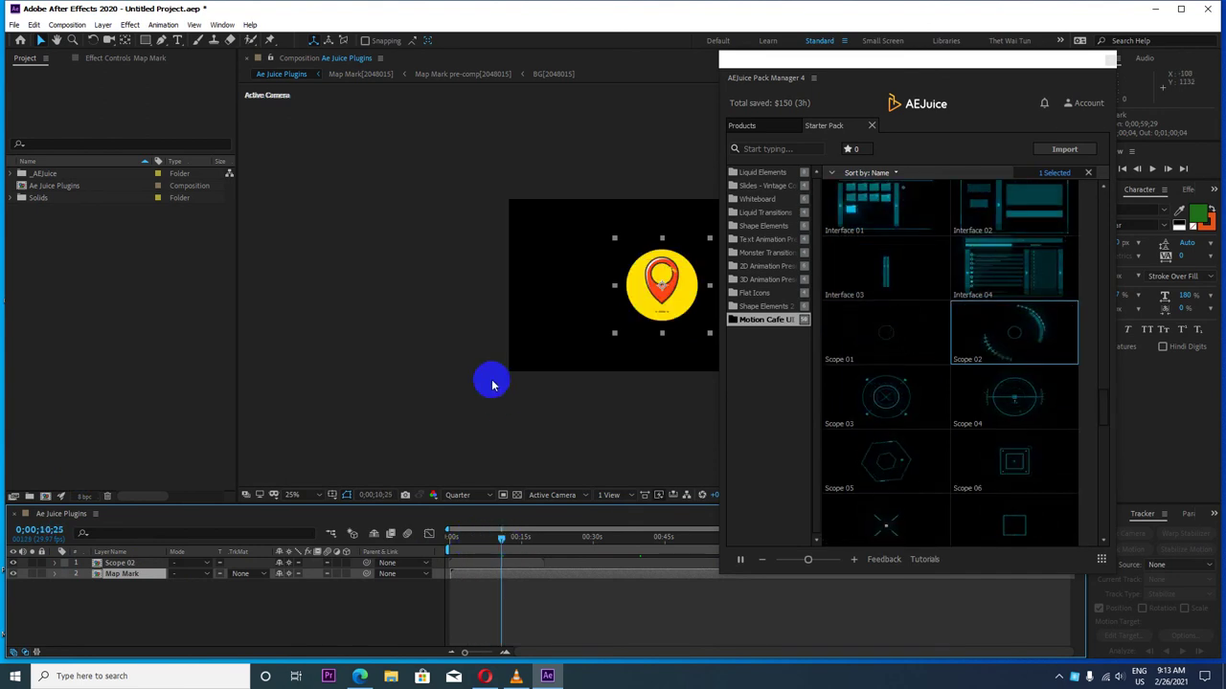
scroll(907, 347, "down", 2)
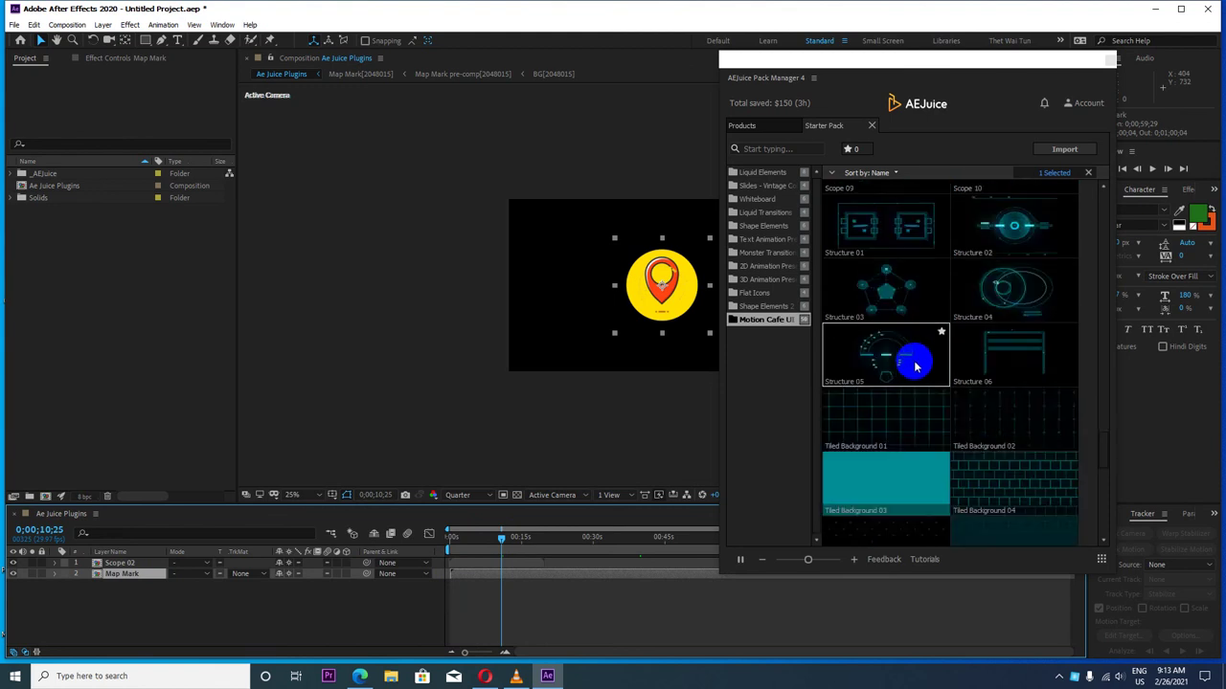
scroll(910, 354, "down", 2)
scroll(912, 362, "down", 2)
scroll(914, 369, "down", 2)
scroll(917, 364, "down", 2)
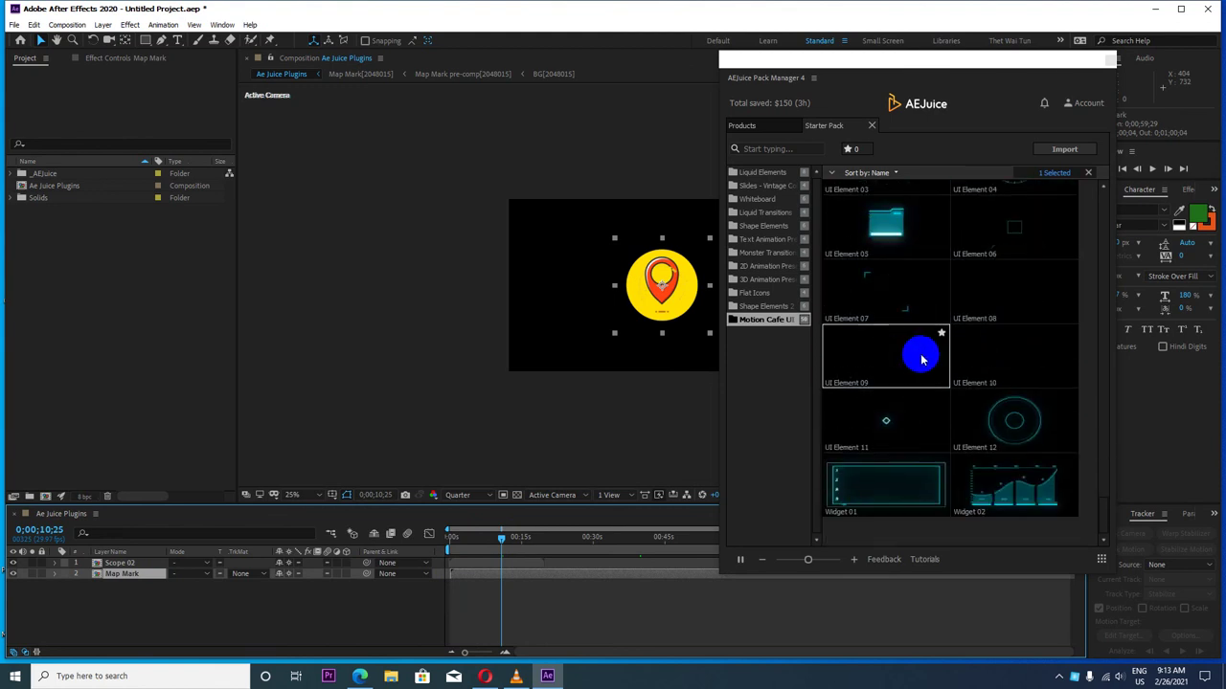
scroll(911, 344, "up", 1)
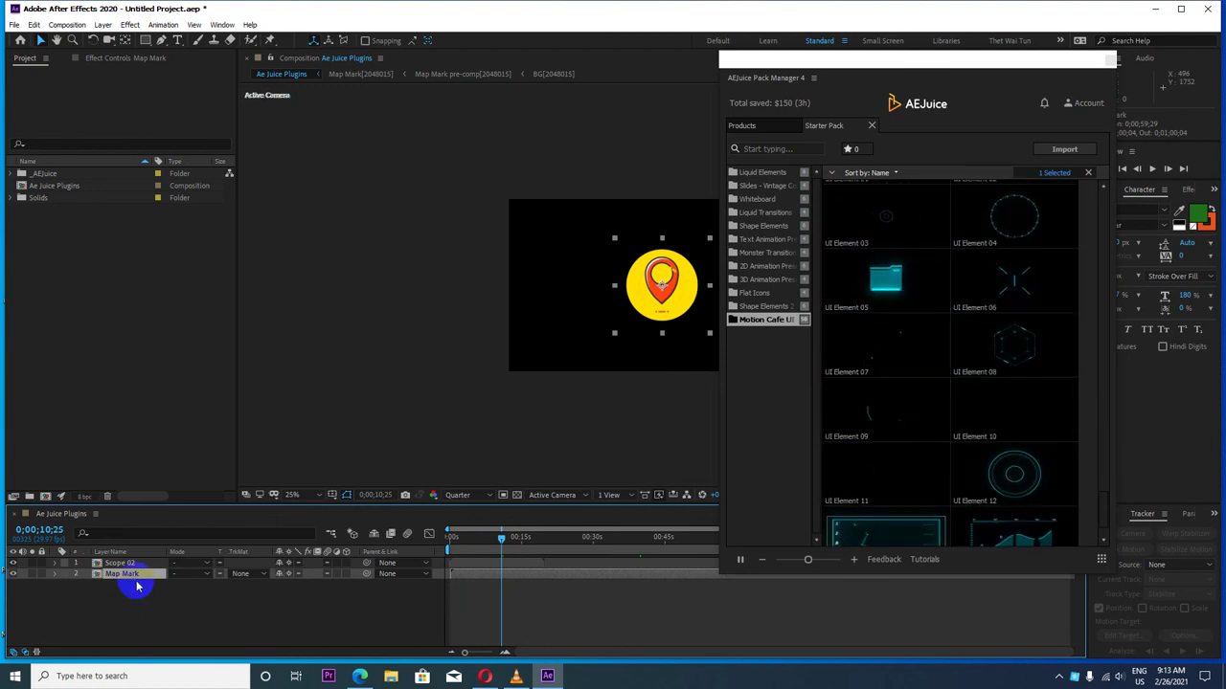
key("ctrl+z")
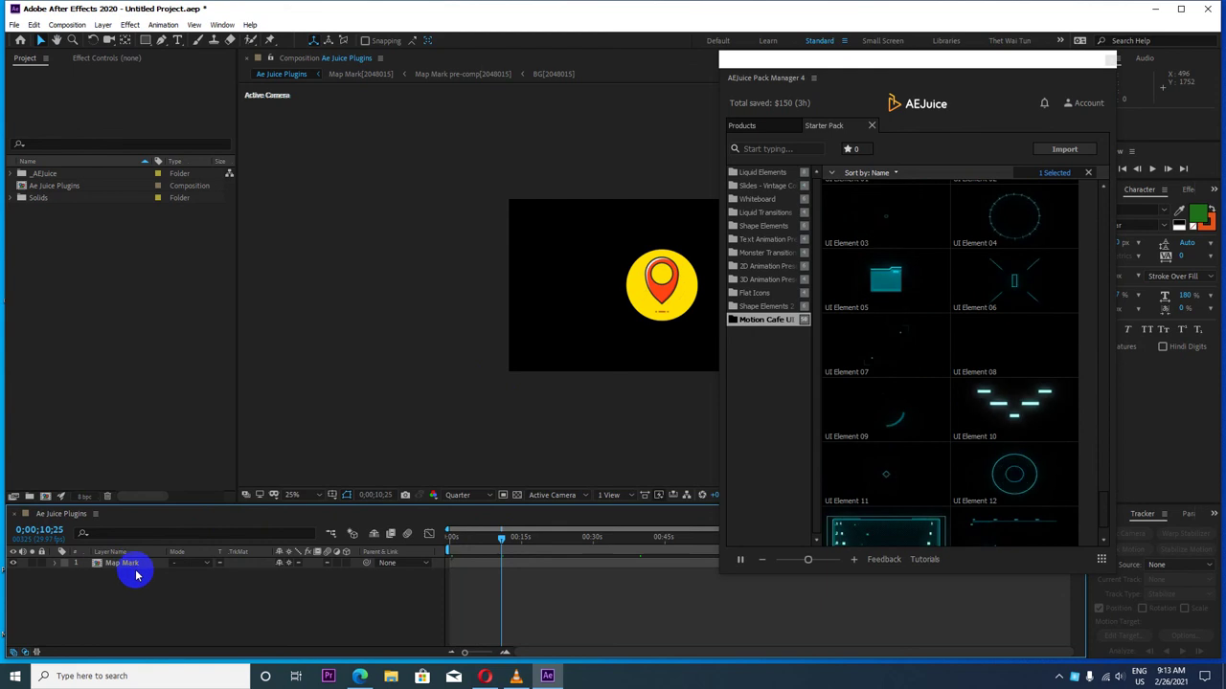
left_click(134, 564)
Step: Delete the Map Mark layer and add a new dark gray solid to the comp
key("Delete")
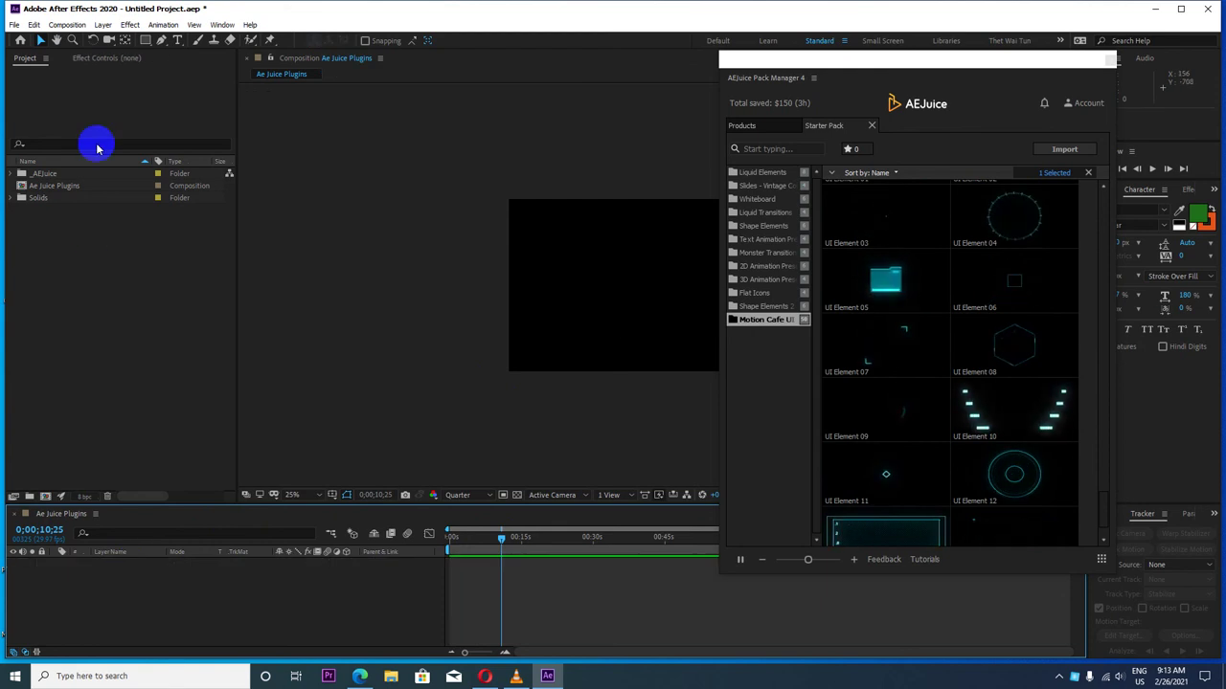
right_click(191, 588)
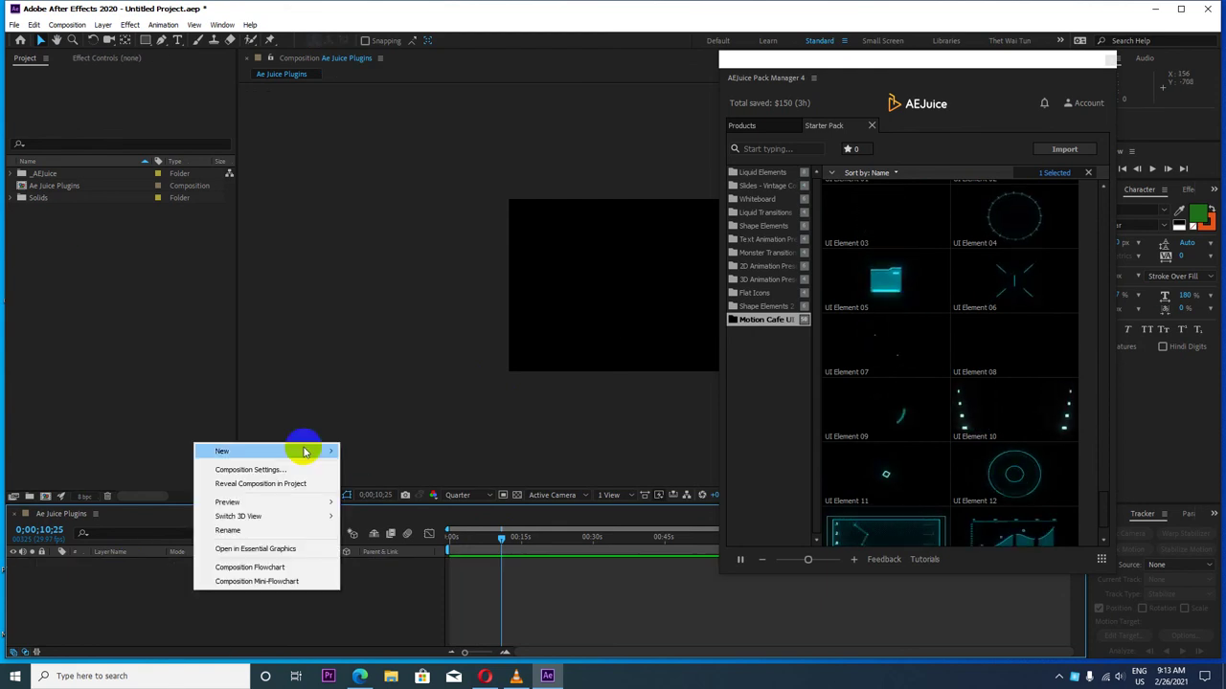
mouse_move(304, 451)
left_click(387, 485)
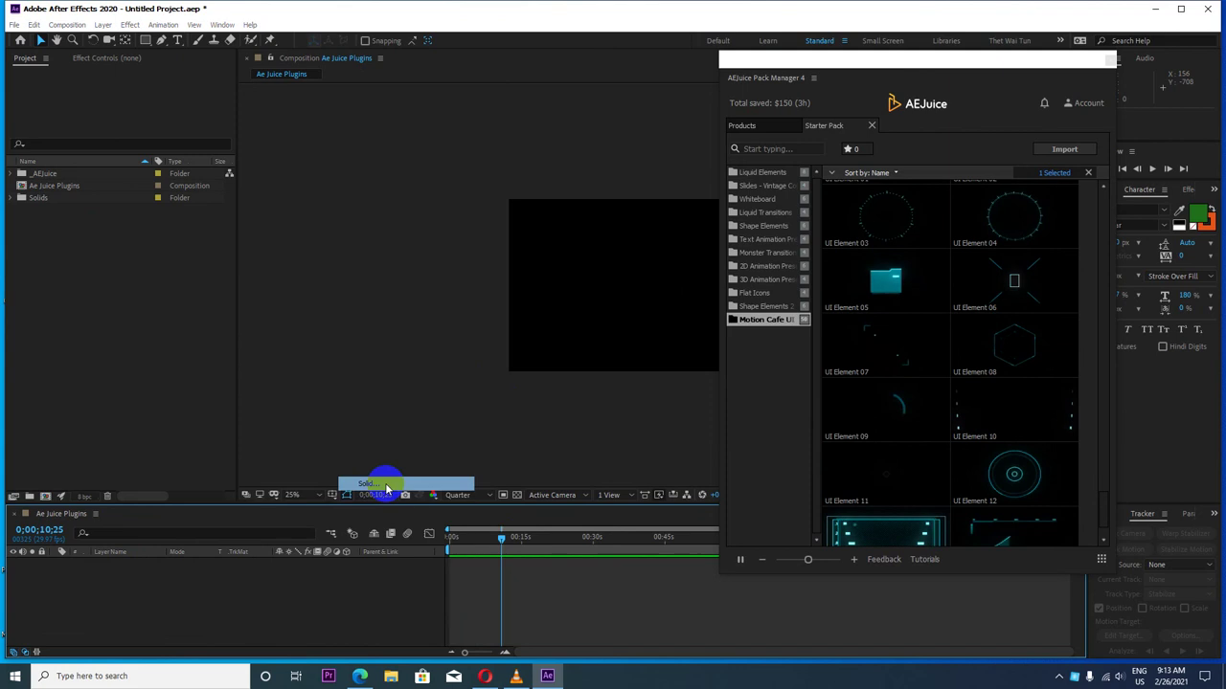
left_click(425, 361)
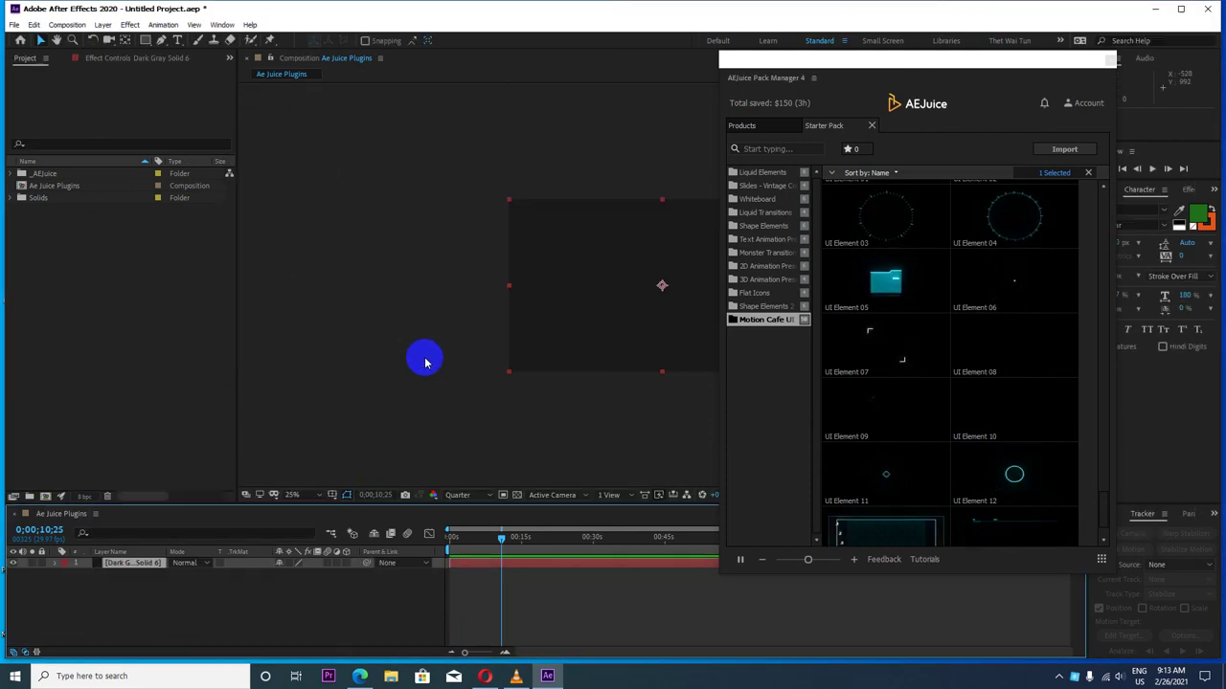
Step: Import UI Element 05 from the pack manager and move its layer to the comp's start
left_click(891, 297)
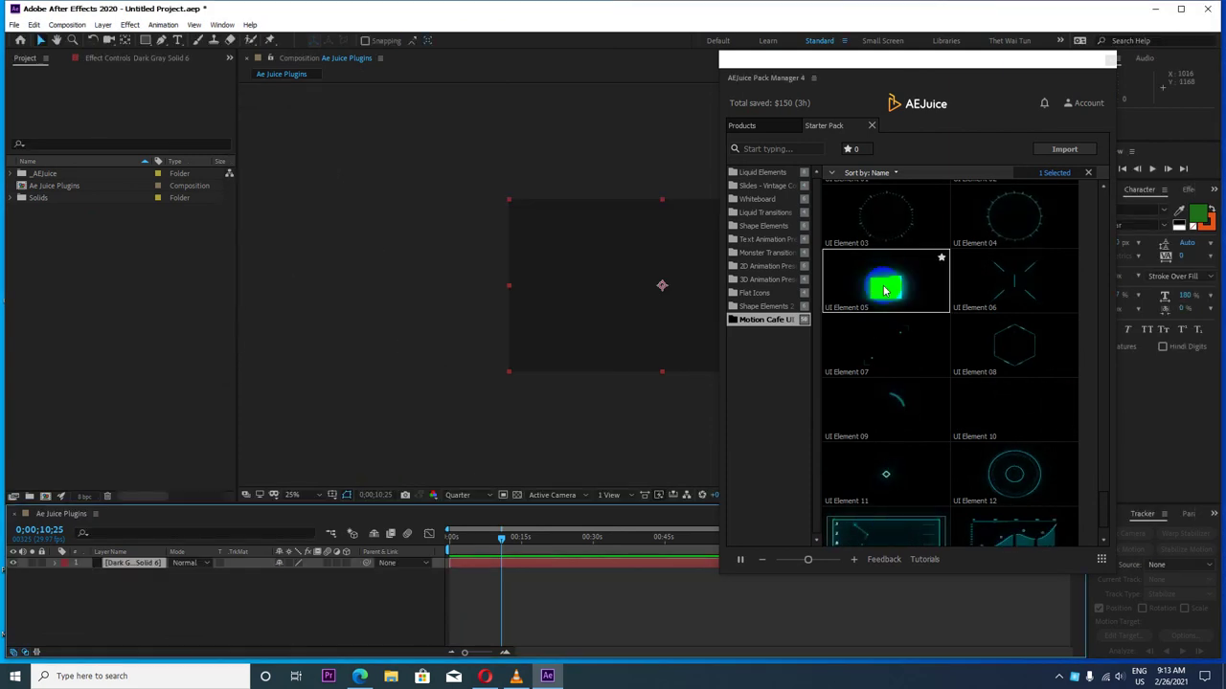
left_click(889, 285)
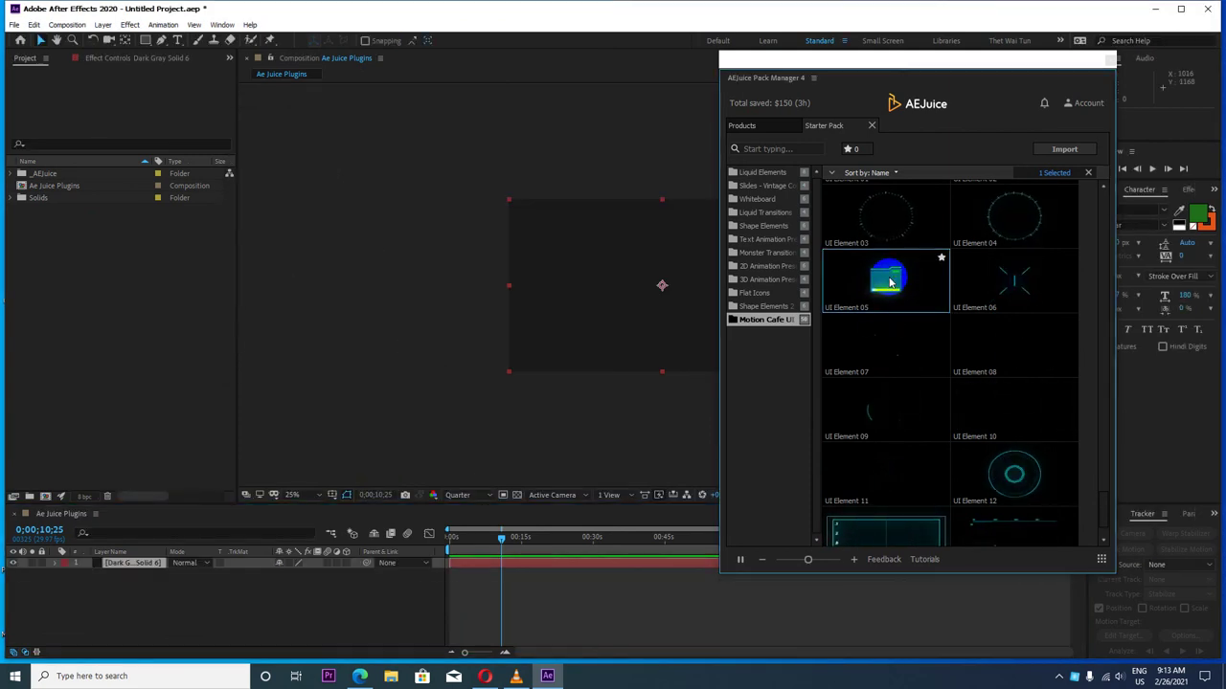
left_click(671, 295)
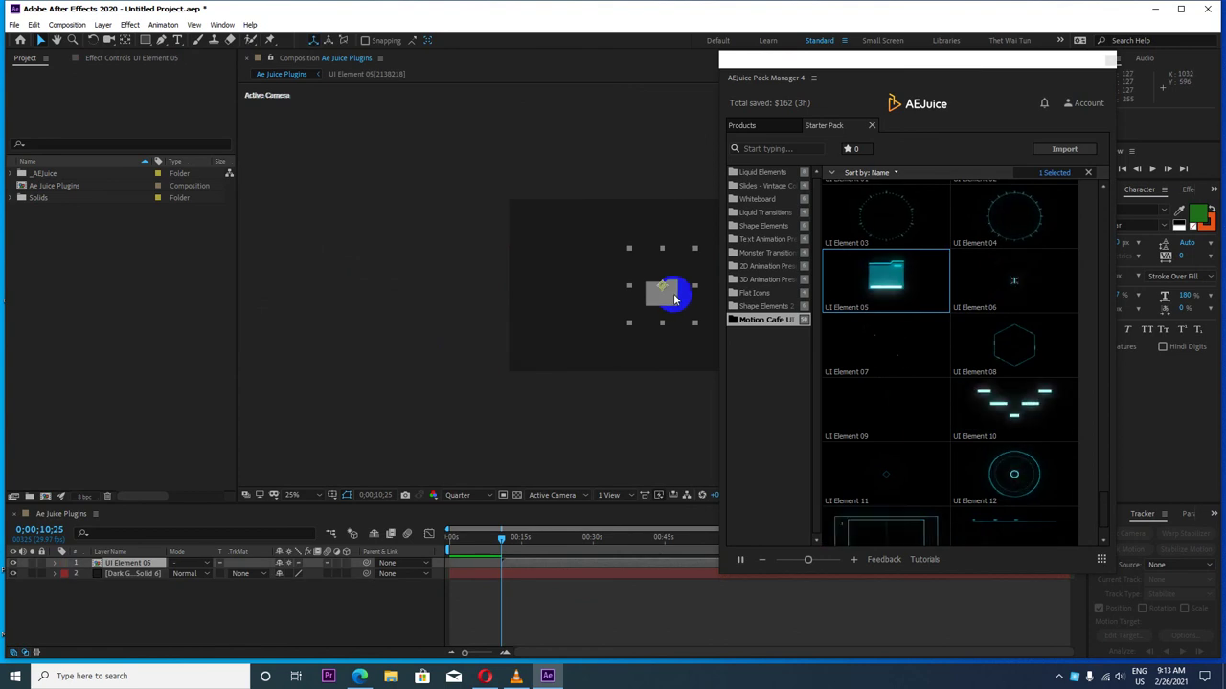
left_click(1108, 61)
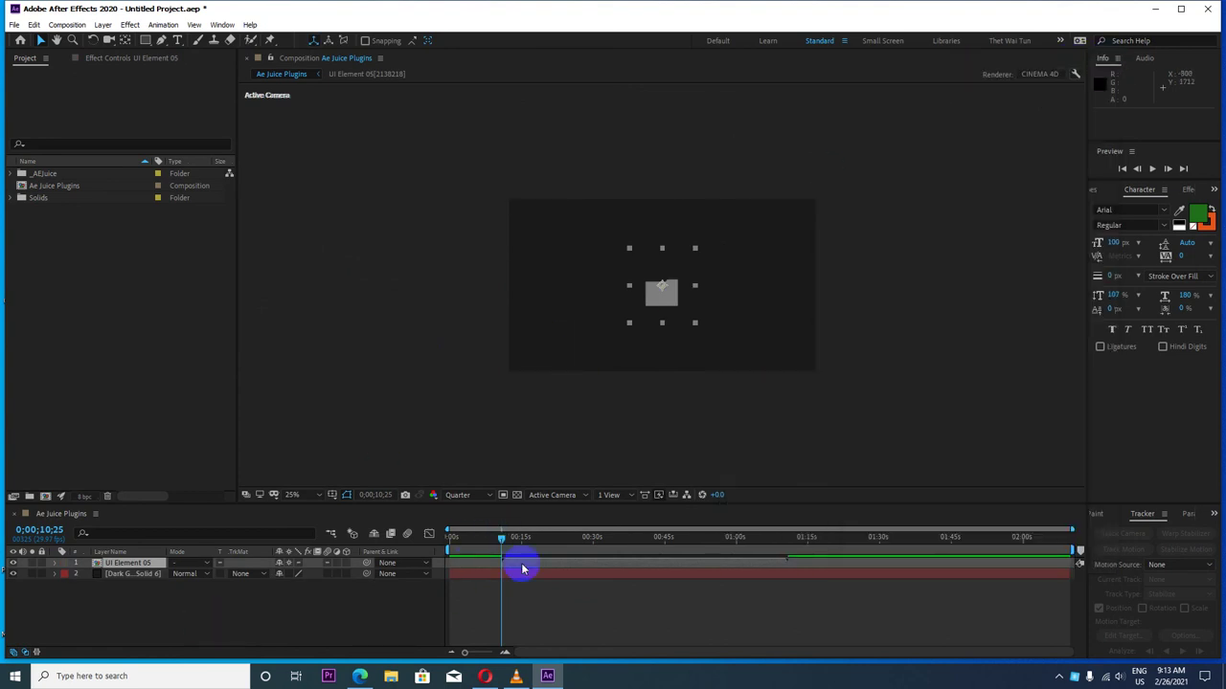
left_click_drag(522, 569, 474, 573)
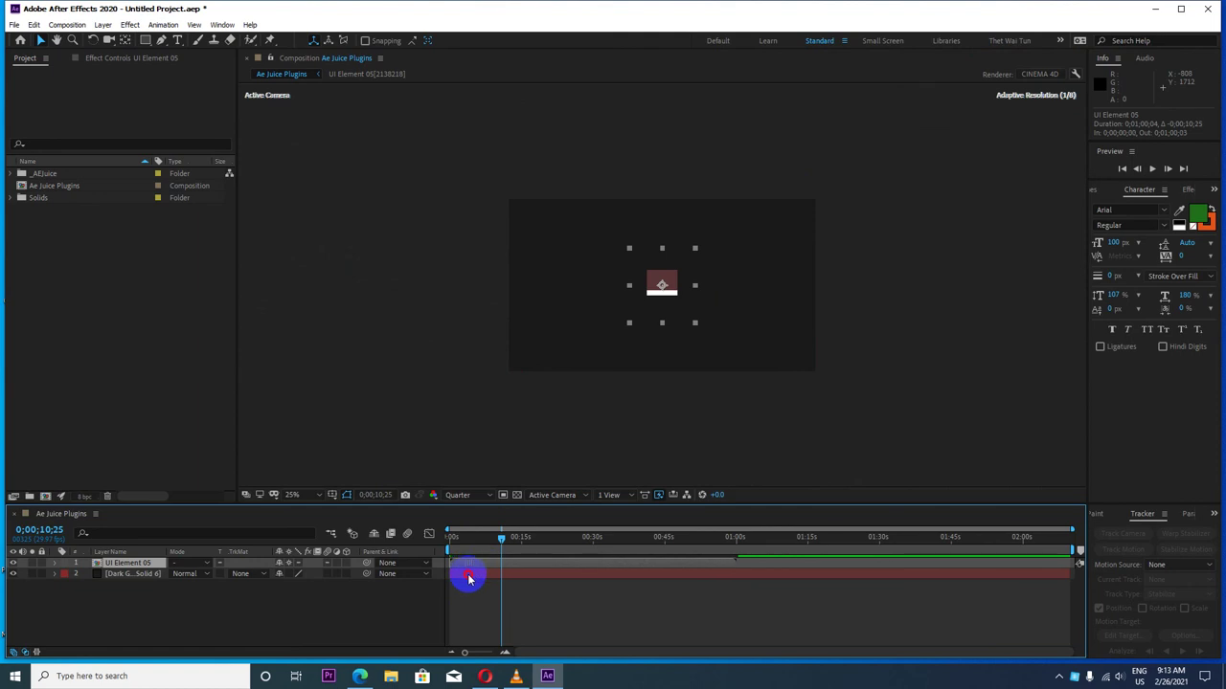
Step: Preview the UI Element 05 animation at 100% view and Half resolution
left_click_drag(496, 539, 411, 536)
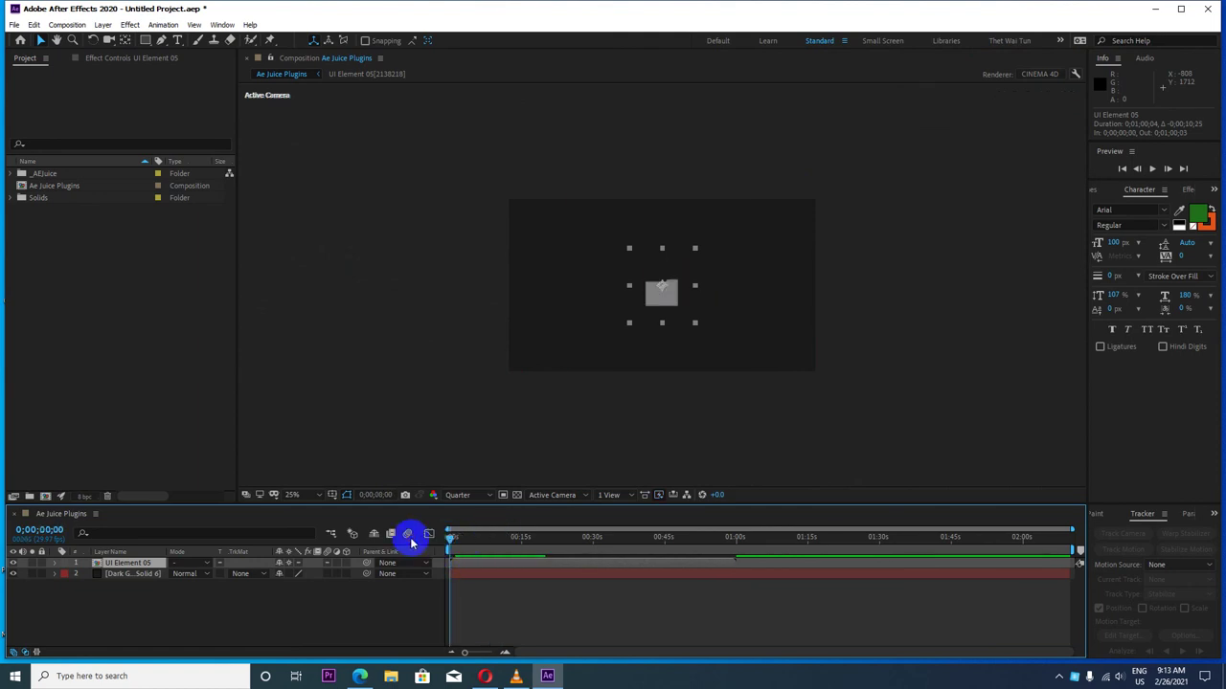
key("space")
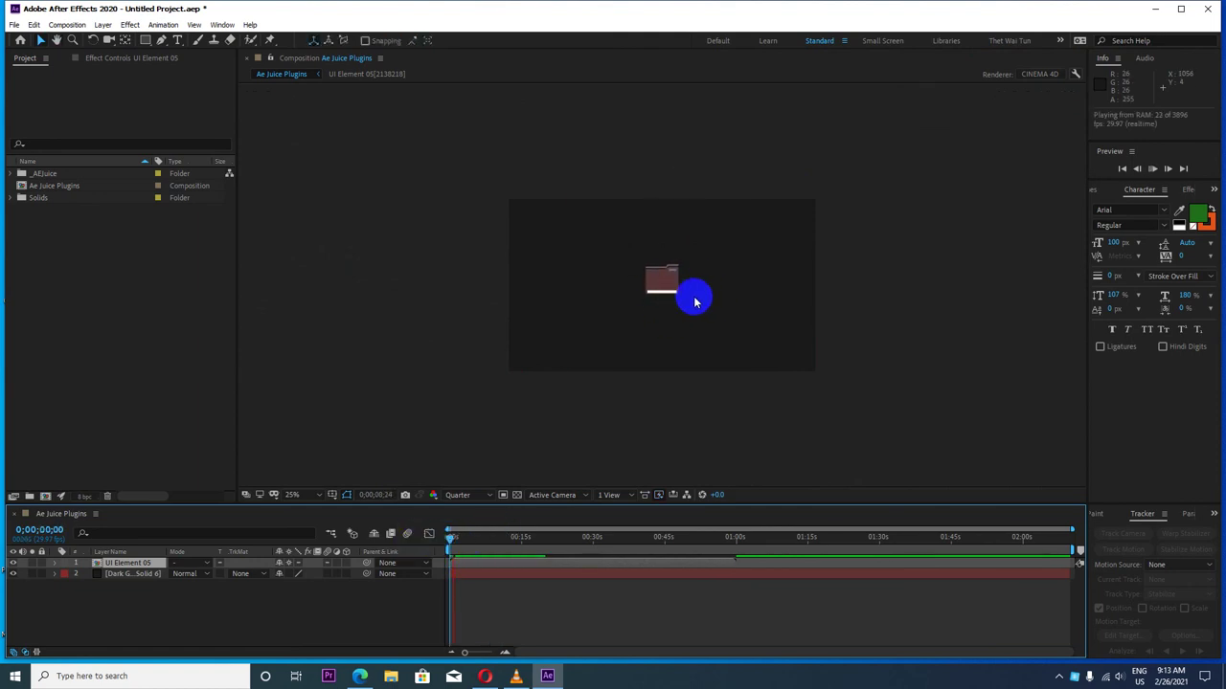
key("period")
key("period")
key("period")
key("period")
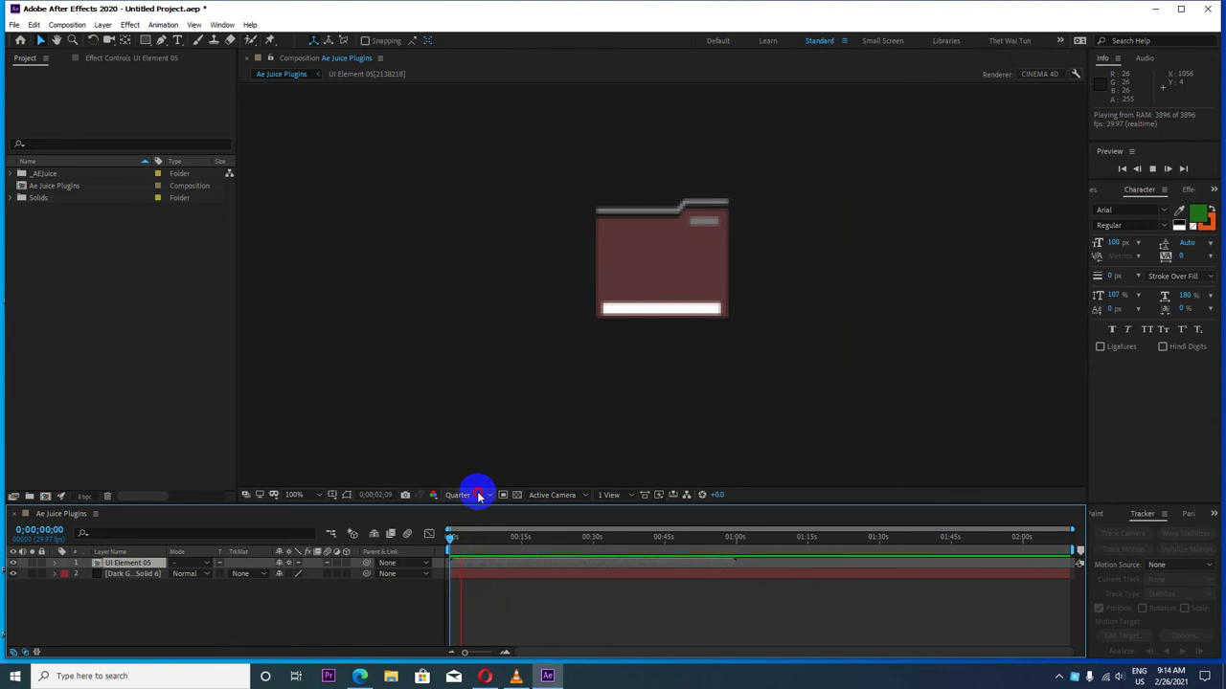
left_click(479, 496)
left_click(473, 541)
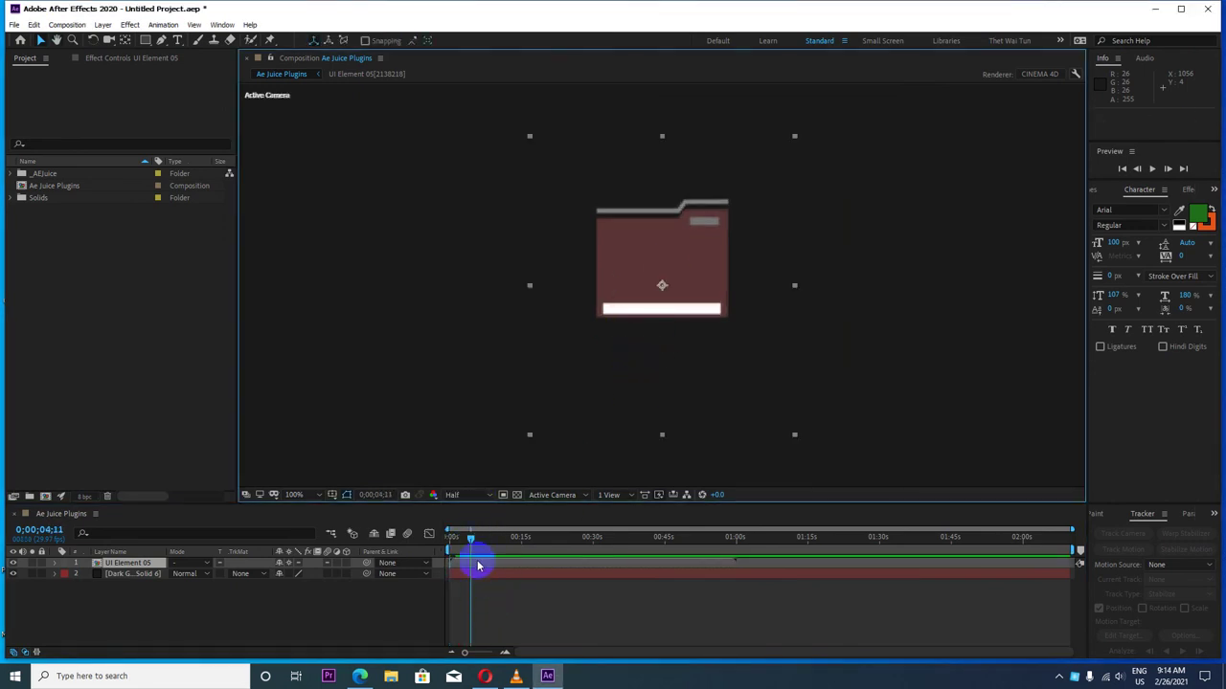
left_click_drag(472, 539, 296, 543)
key("space")
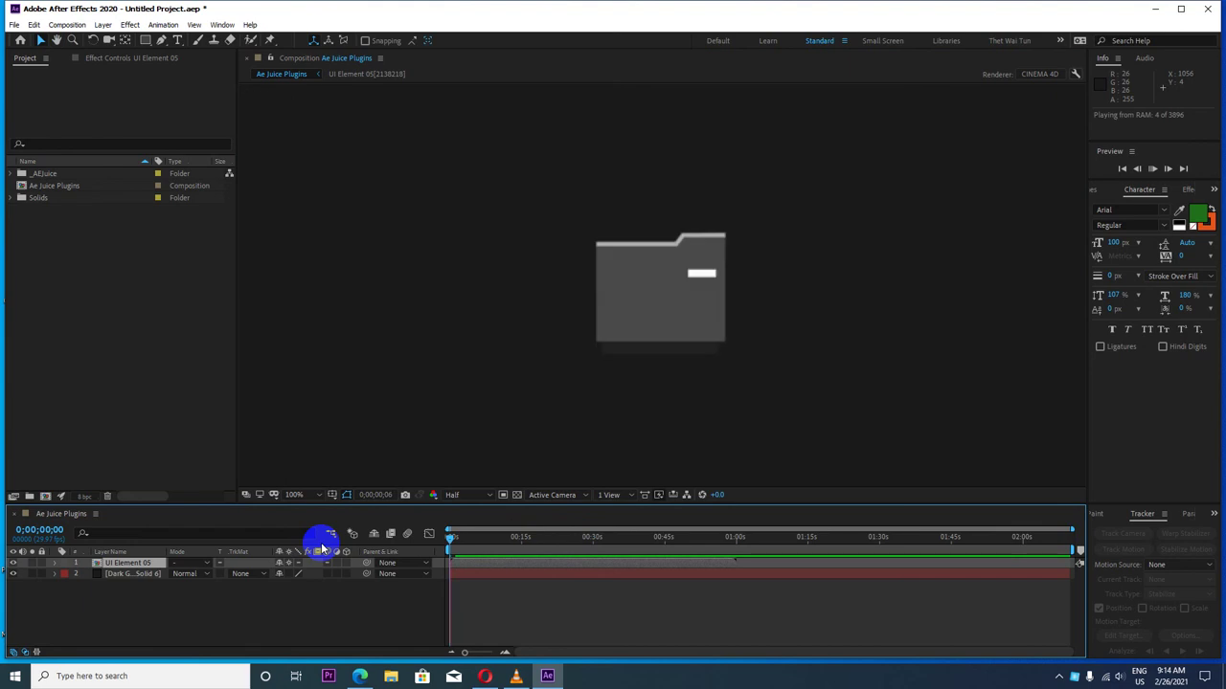
key("space")
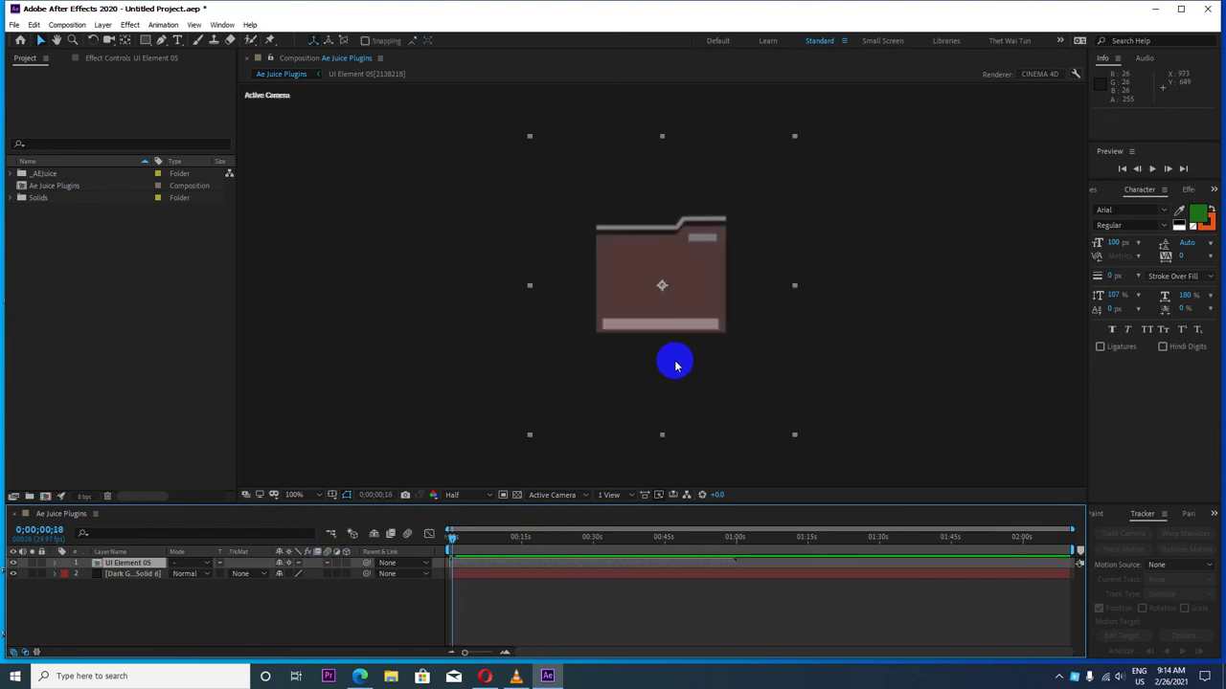
double_click(127, 565)
left_click(129, 565)
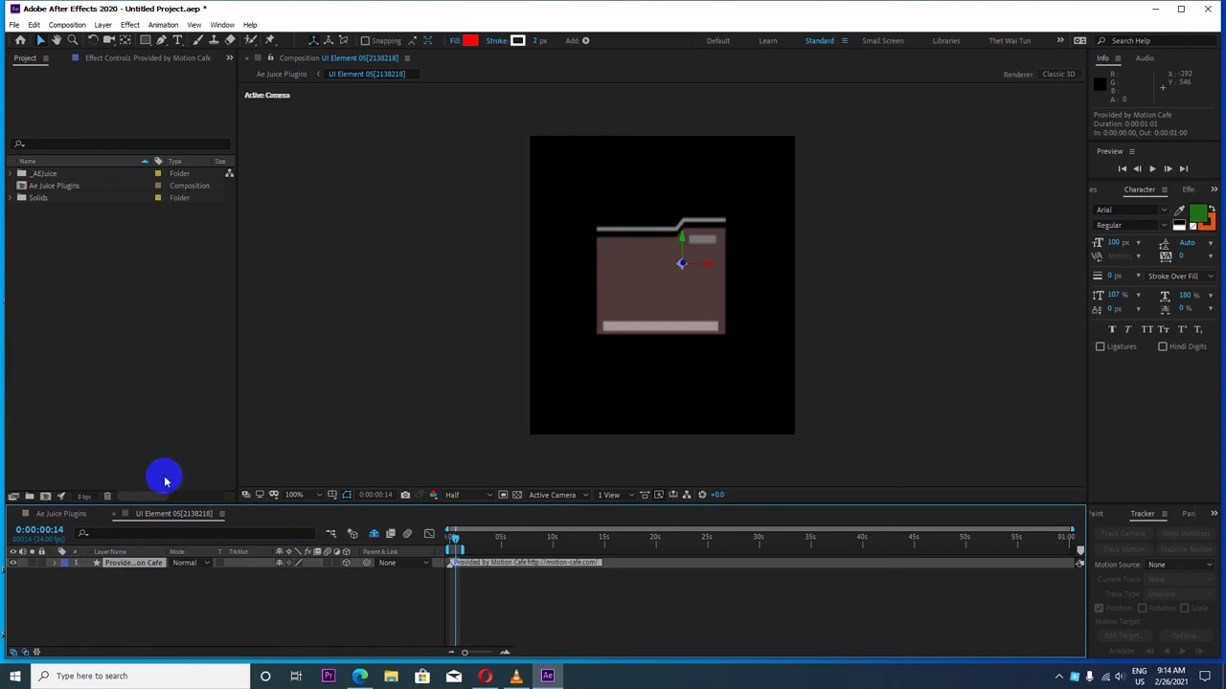
left_click(105, 26)
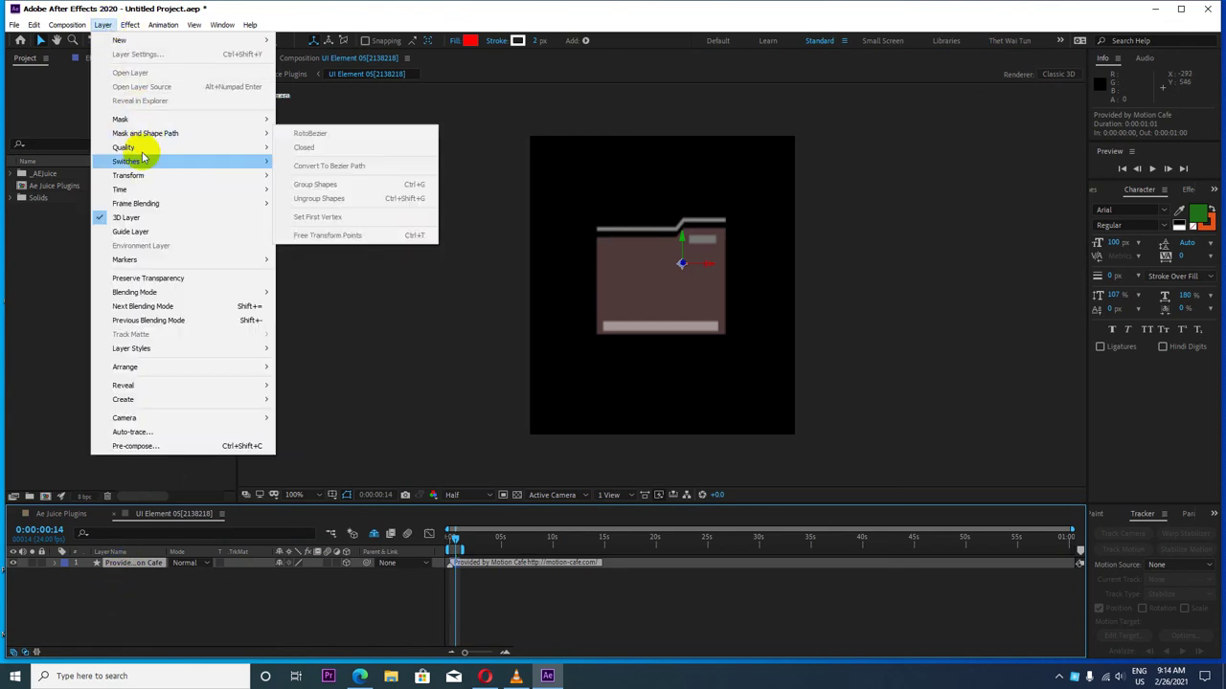
mouse_move(135, 161)
mouse_move(132, 26)
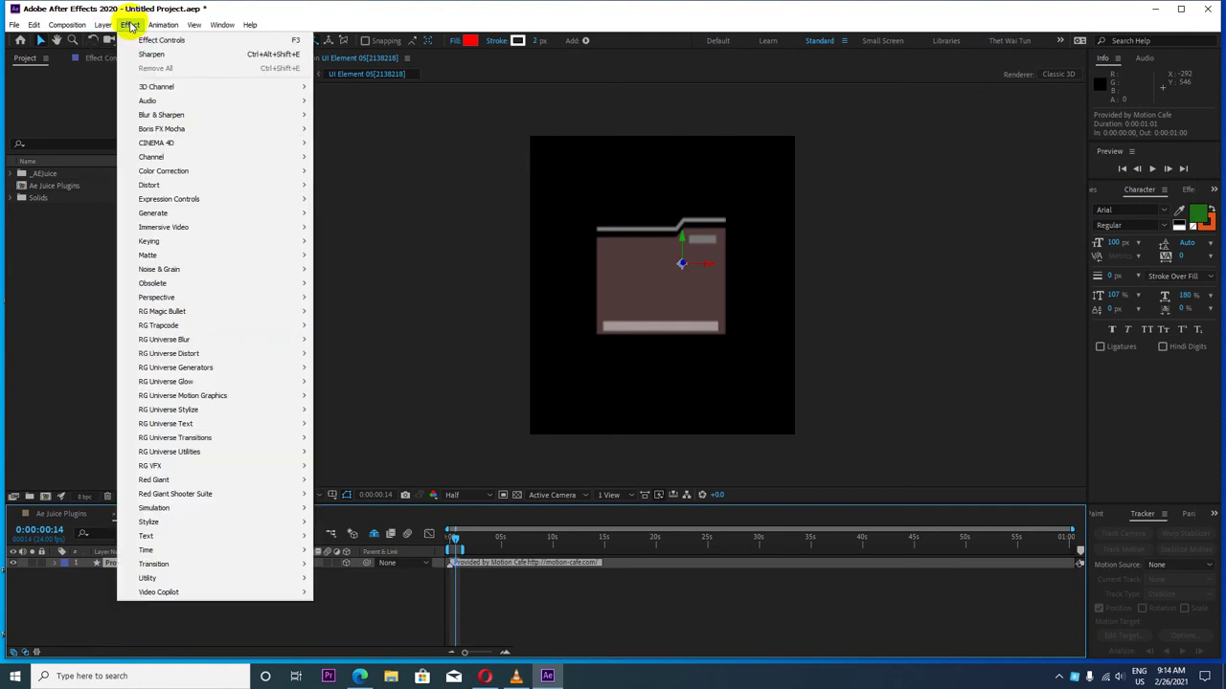
left_click(131, 624)
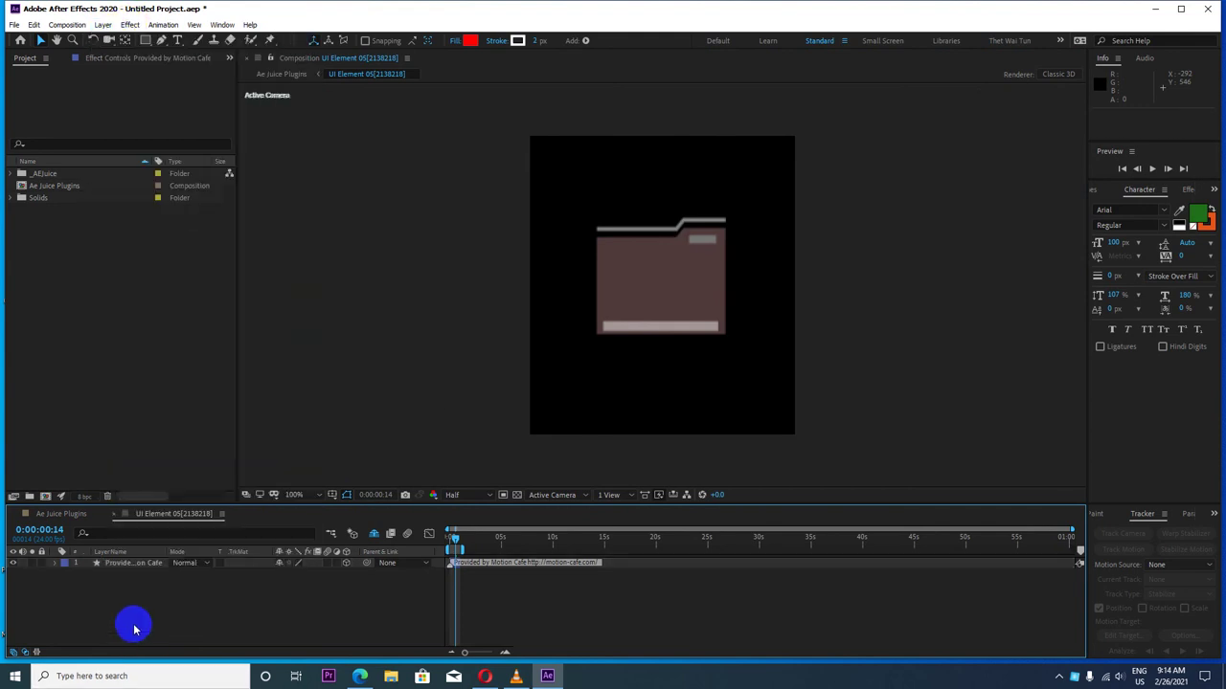
left_click(144, 565)
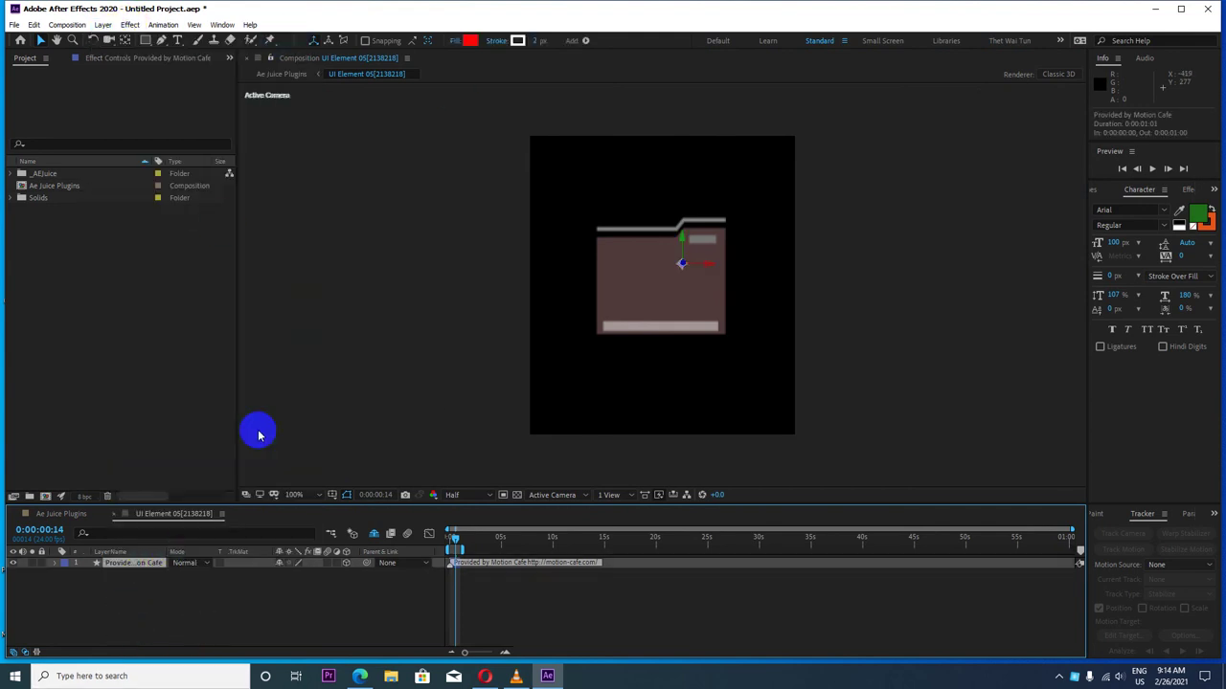
left_click(115, 518)
left_click(153, 567)
left_click(137, 602)
Step: Delete the UI Element 05 layer and show AEJuice Pack Manager 4's Products list
left_click(132, 565)
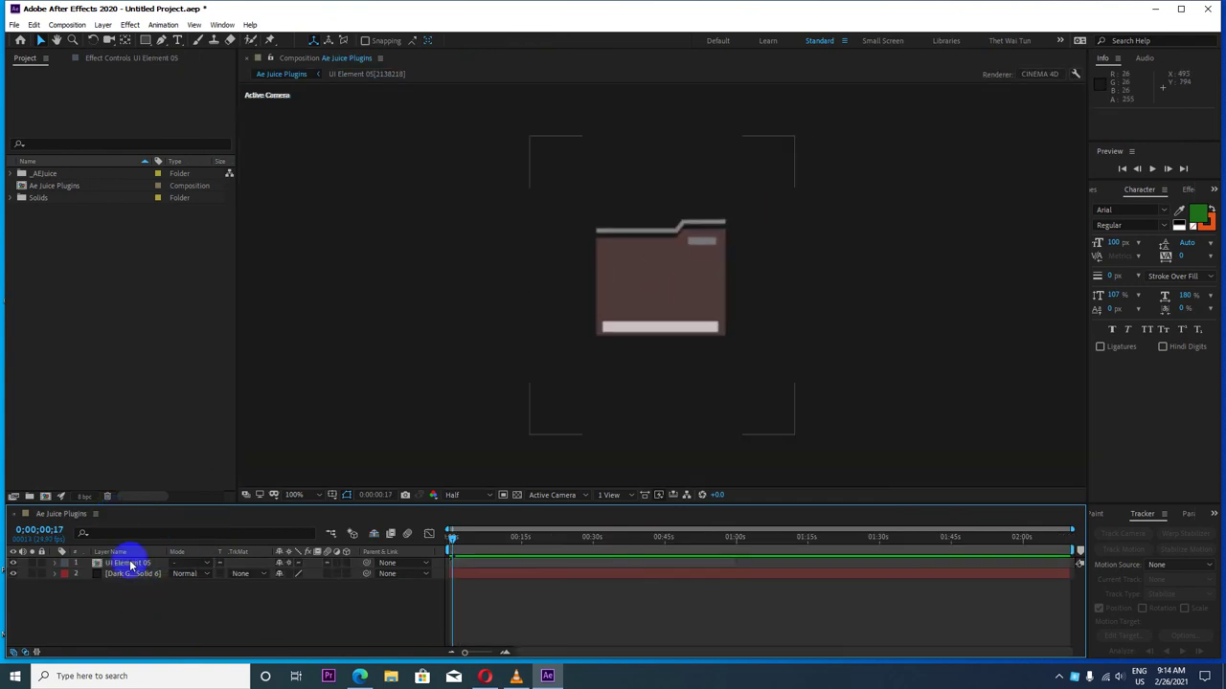
key("Delete")
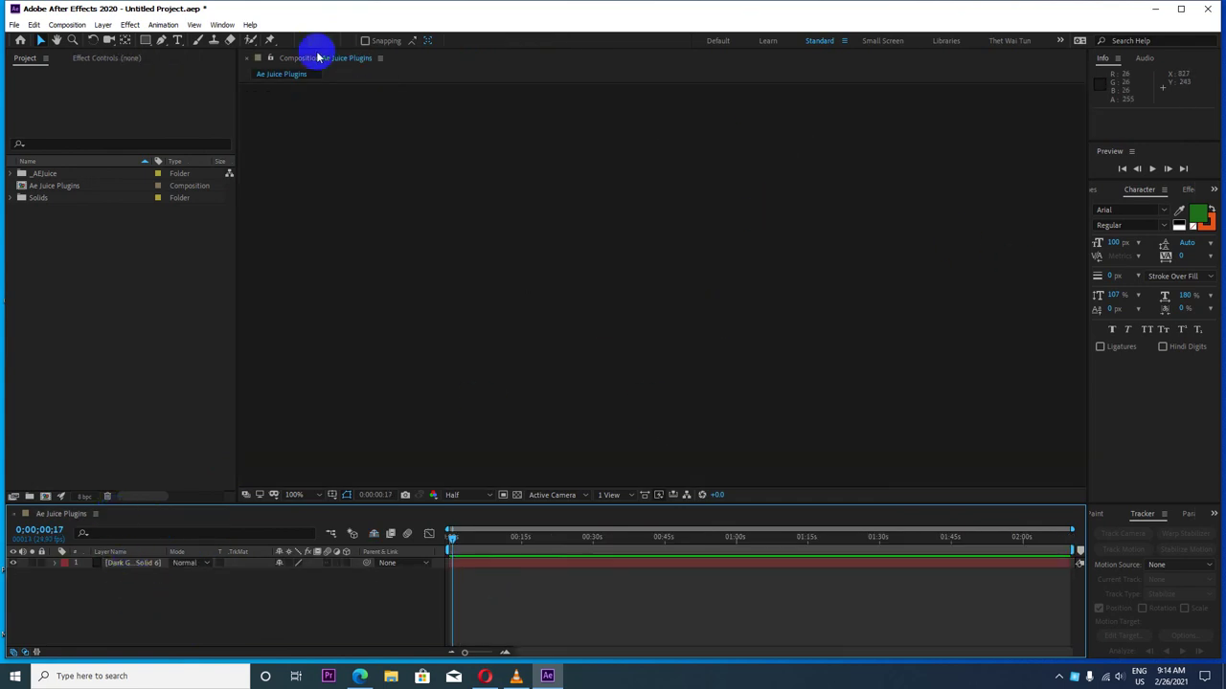
left_click(222, 23)
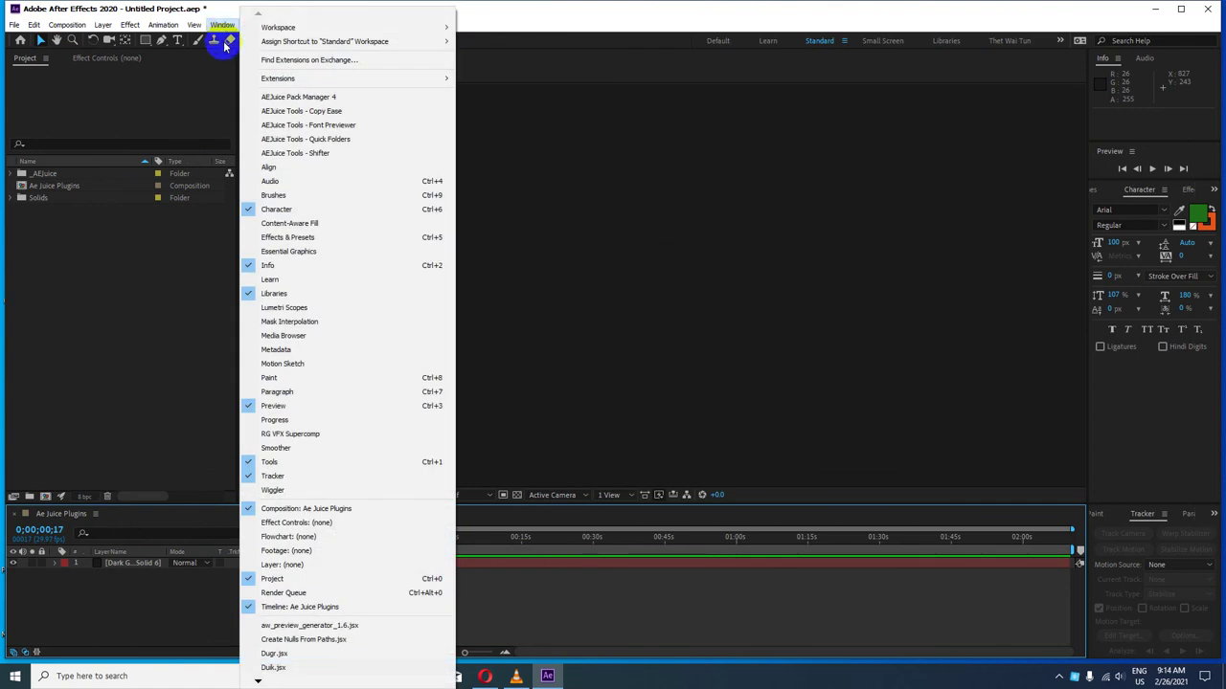
left_click(319, 100)
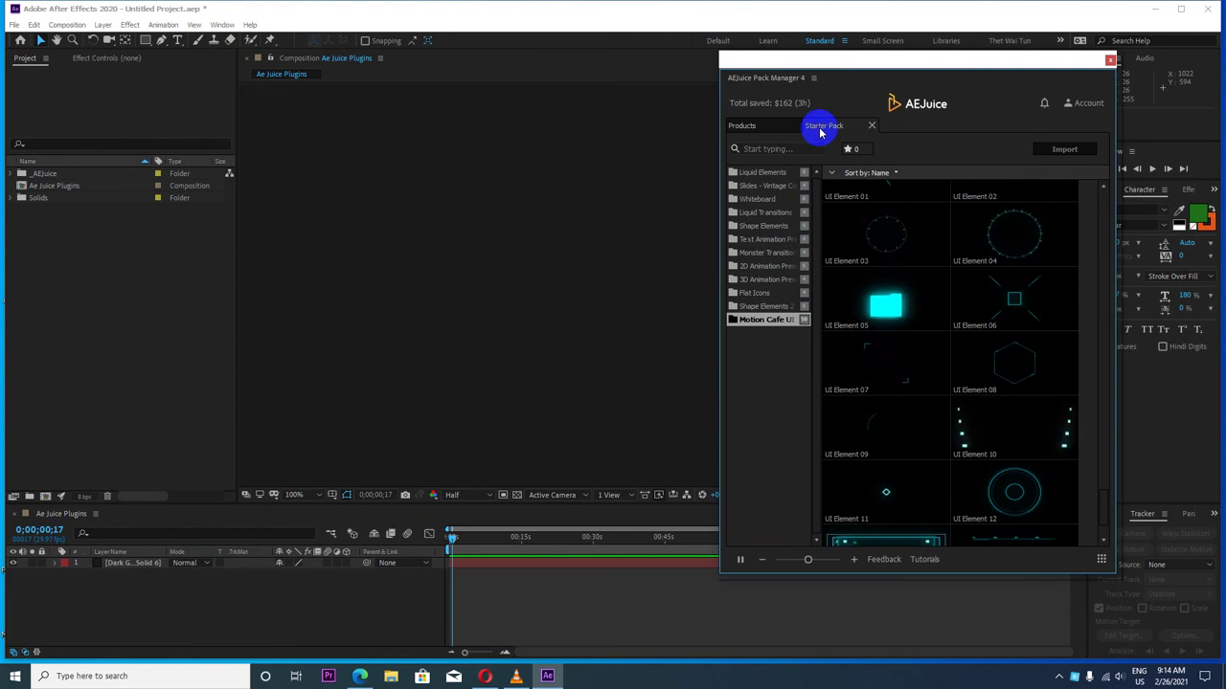
left_click(757, 128)
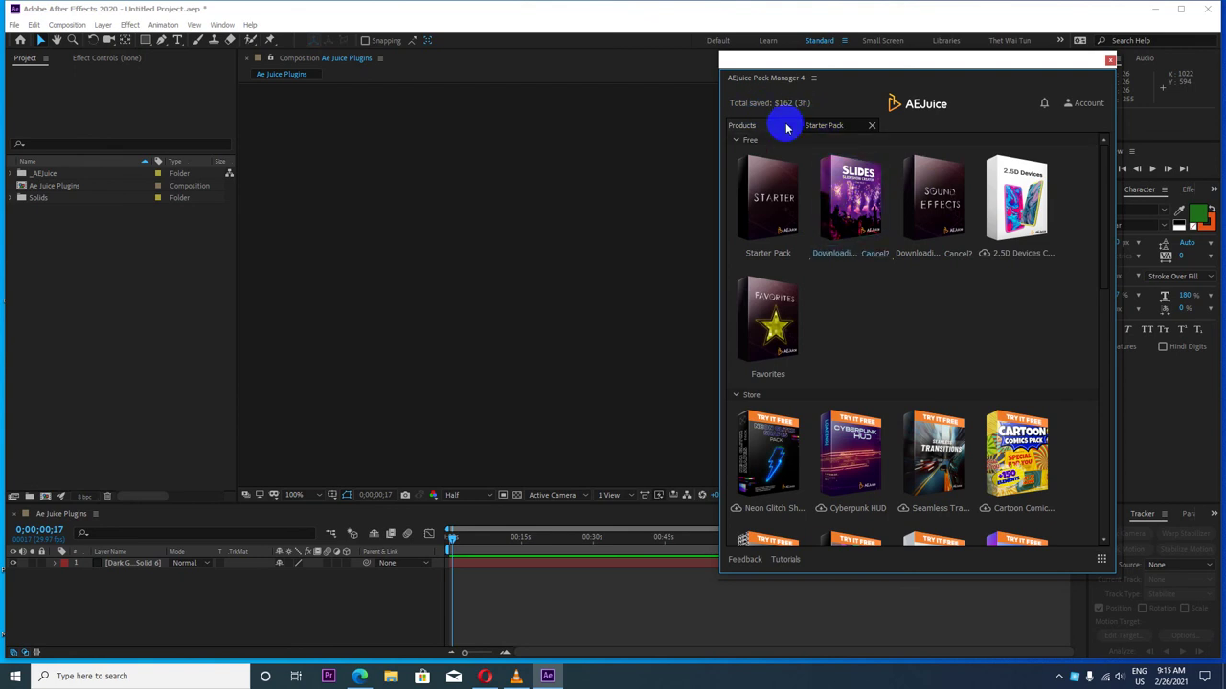
Step: Download the 2.5D Devices pack and try the Epic Trailers and Wedding packs while browsing the store
left_click(1015, 216)
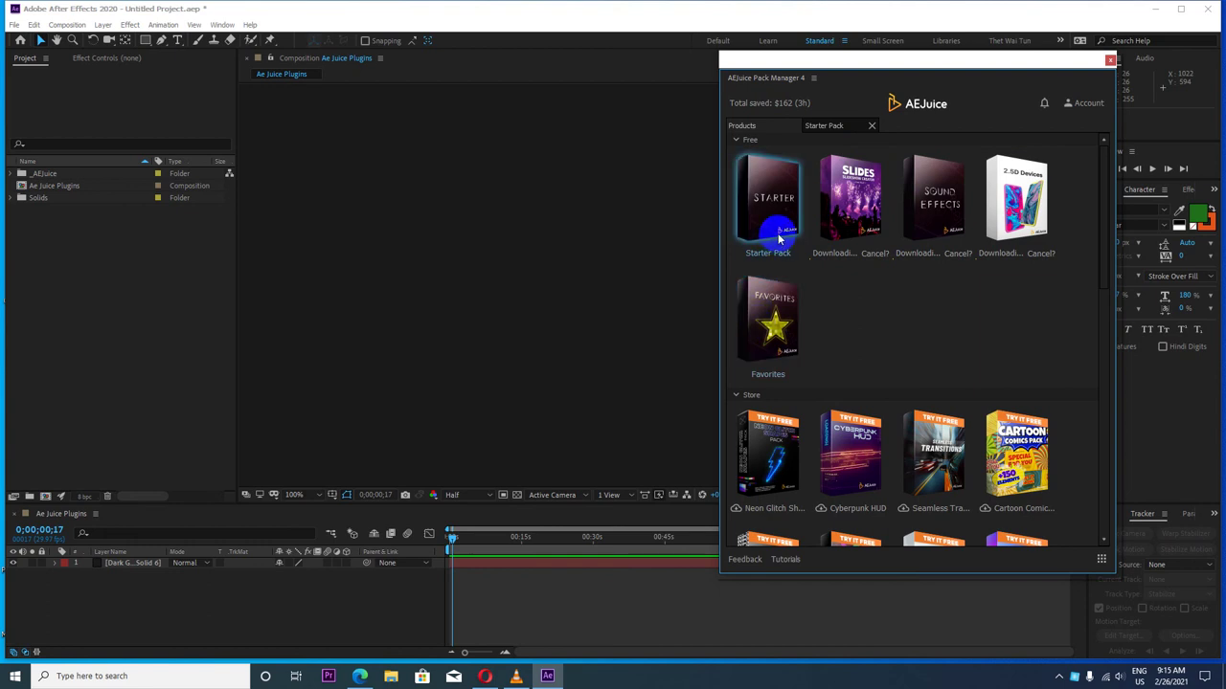
scroll(788, 331, "down", 1)
scroll(788, 333, "down", 3)
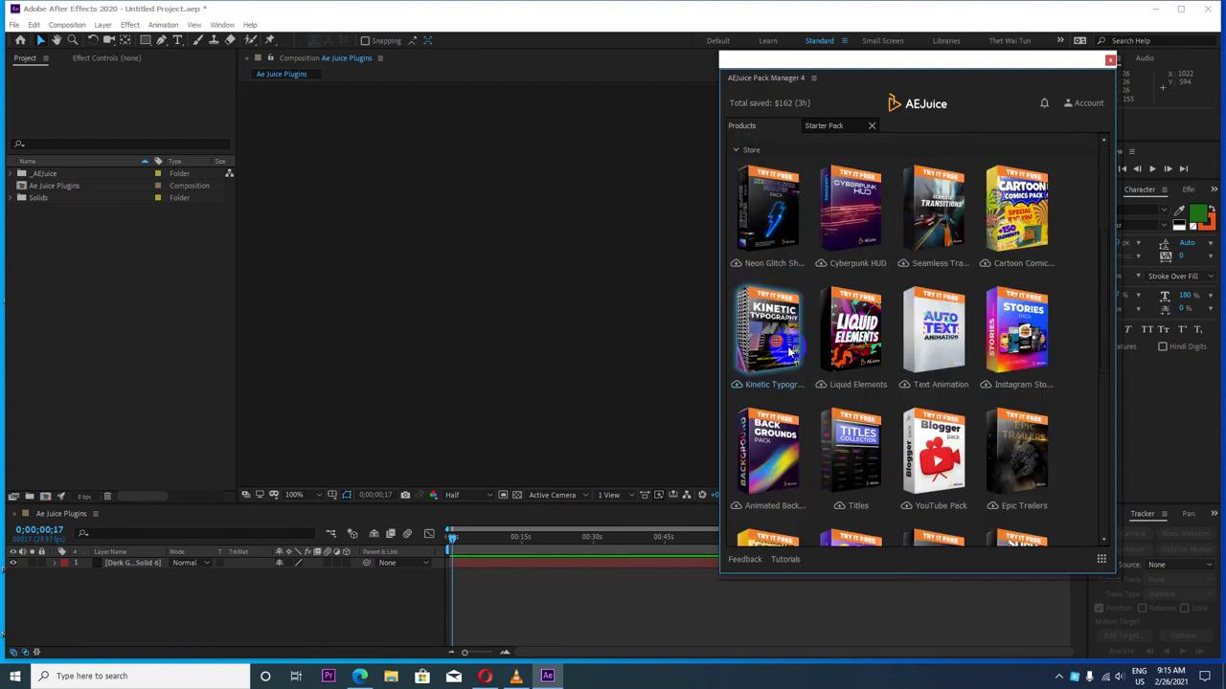
scroll(788, 352, "up", 1)
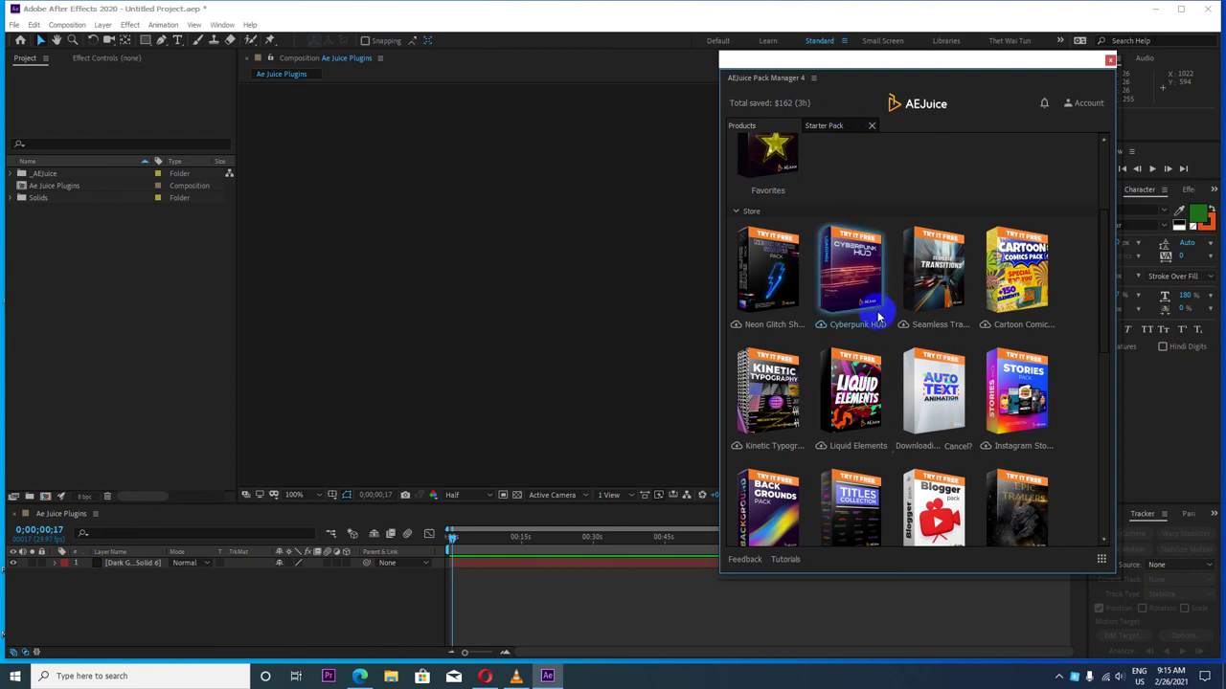
scroll(881, 316, "down", 1)
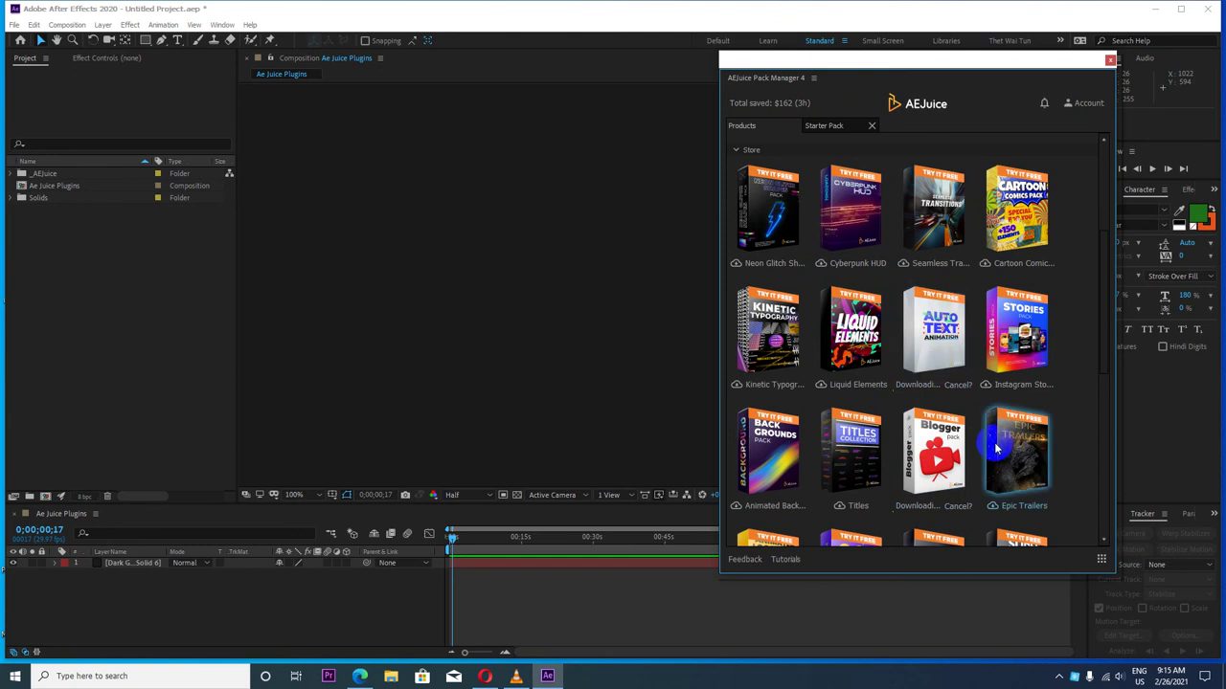
left_click(1011, 502)
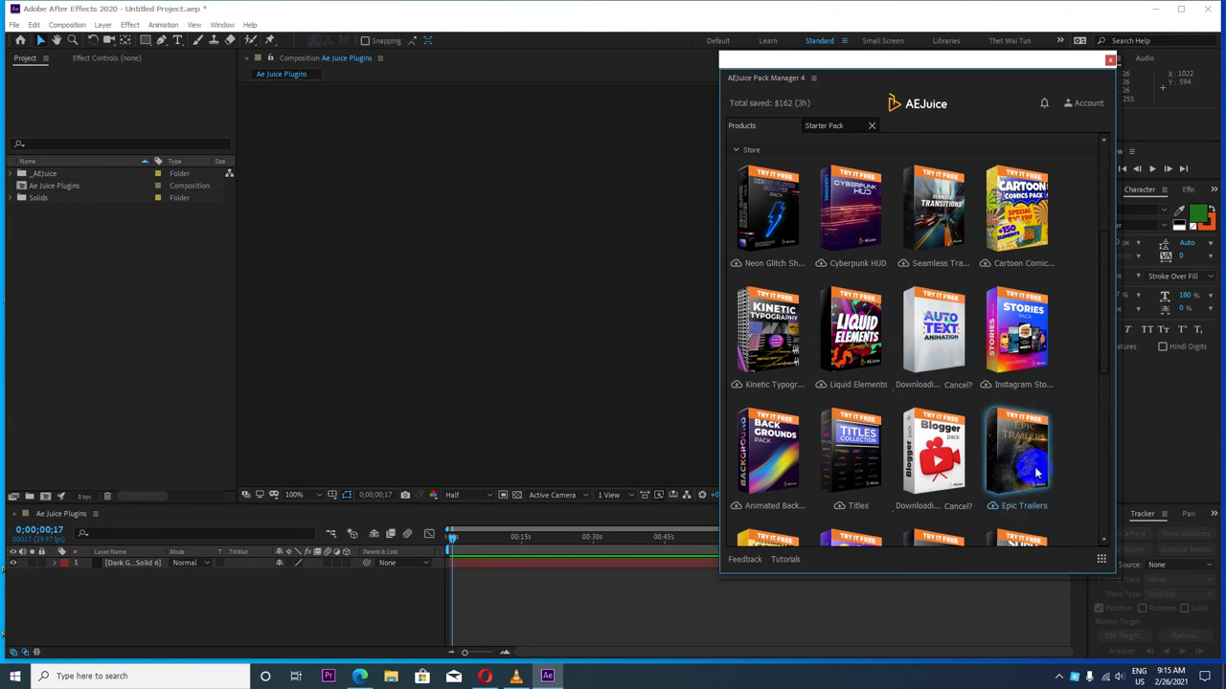
scroll(1010, 467, "down", 2)
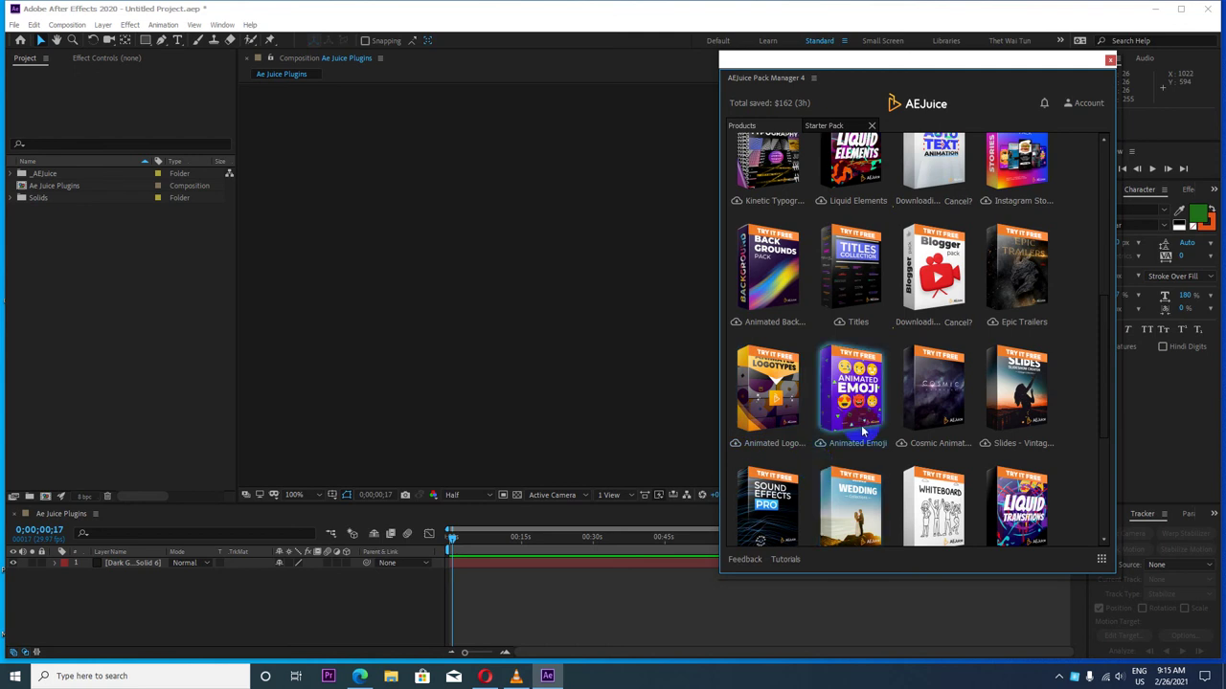
left_click(877, 475)
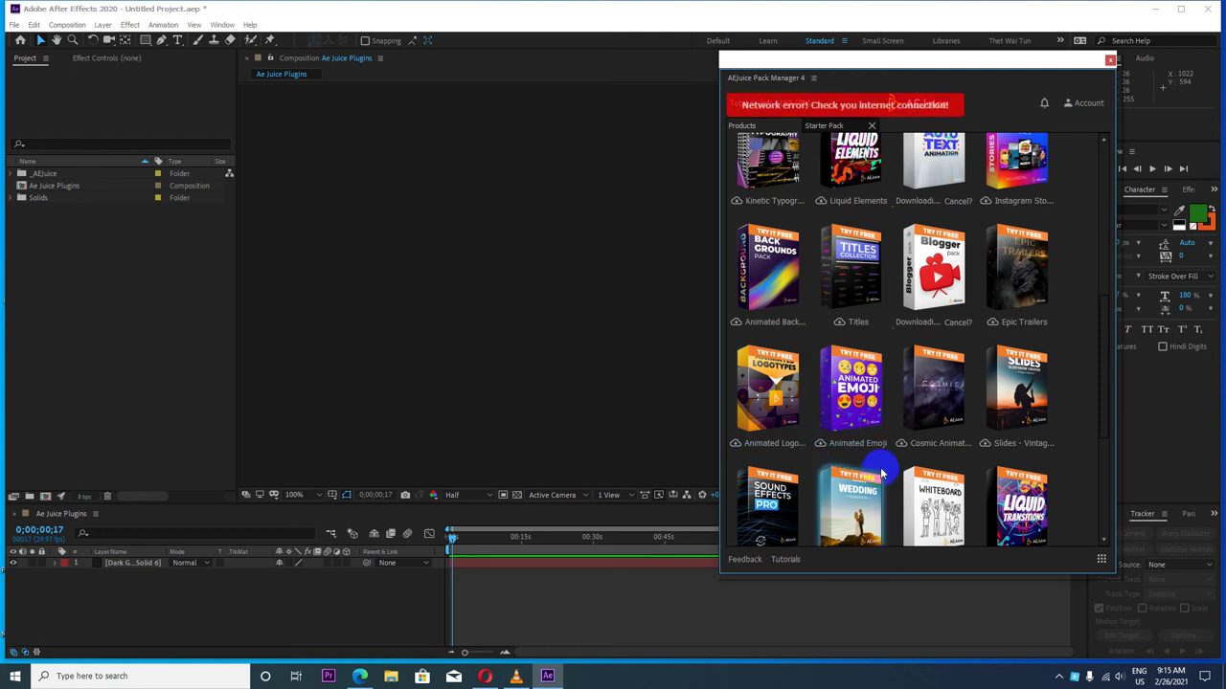
scroll(845, 538, "down", 3)
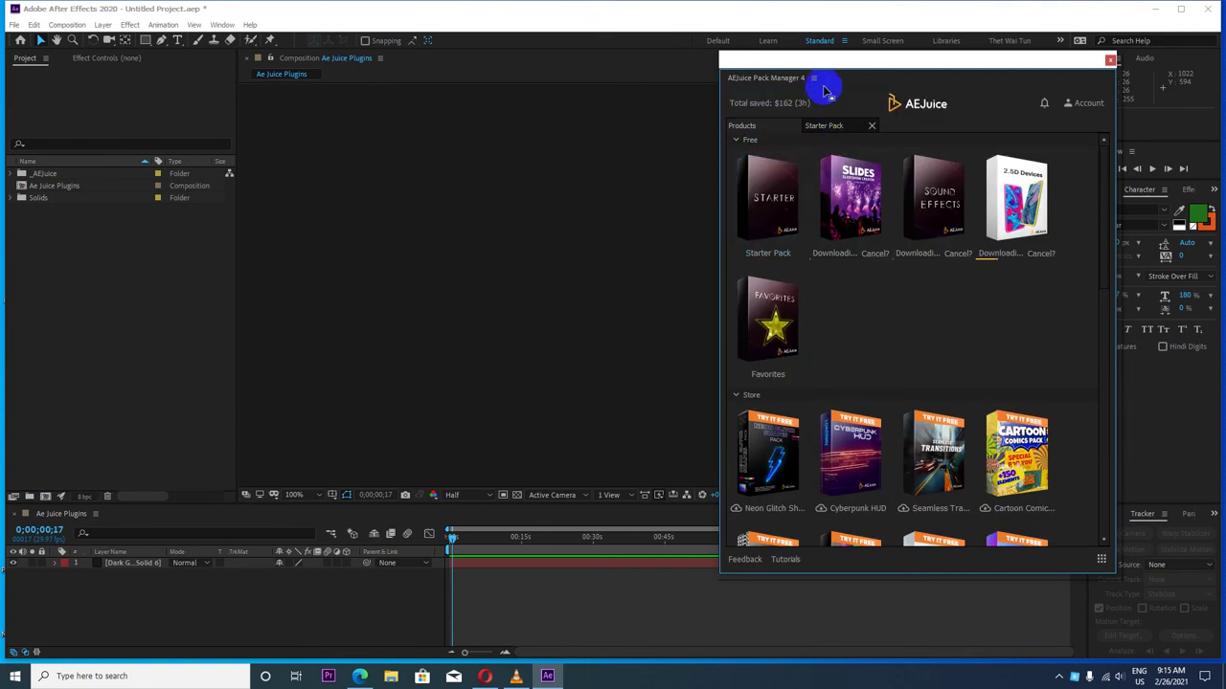
Step: Open the Starter Pack library, browse past Flat Icons to Shape Elements 2, and add Bubbles 02
left_click(829, 131)
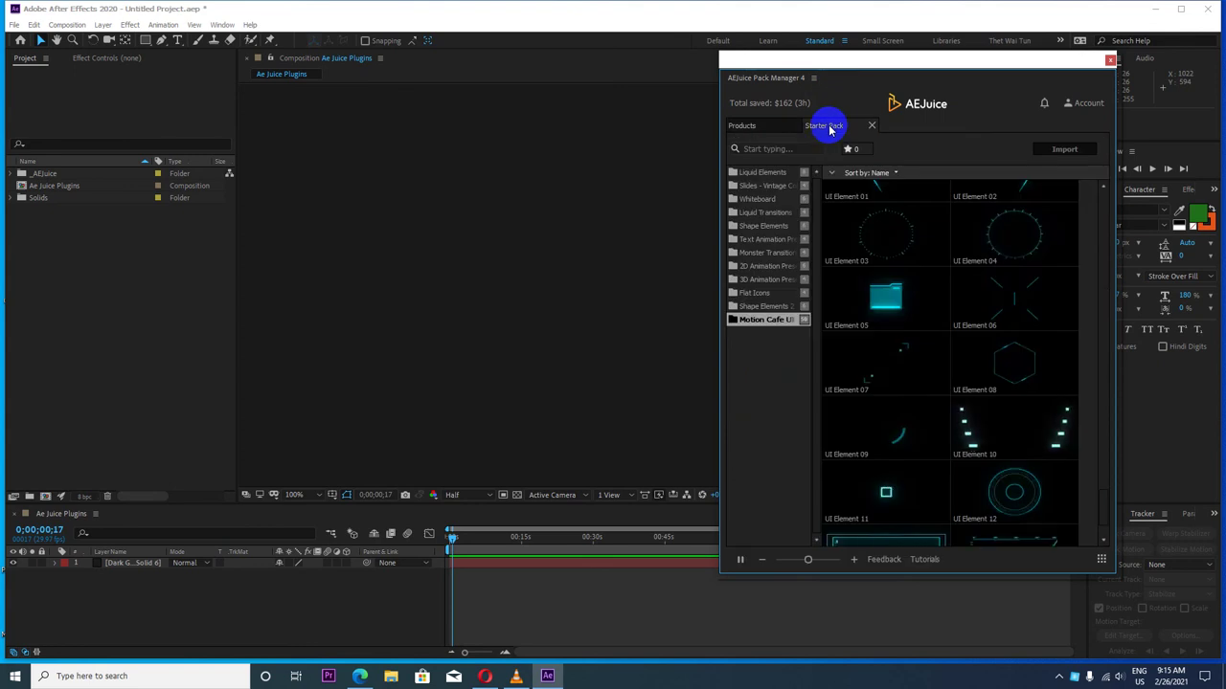
left_click(751, 293)
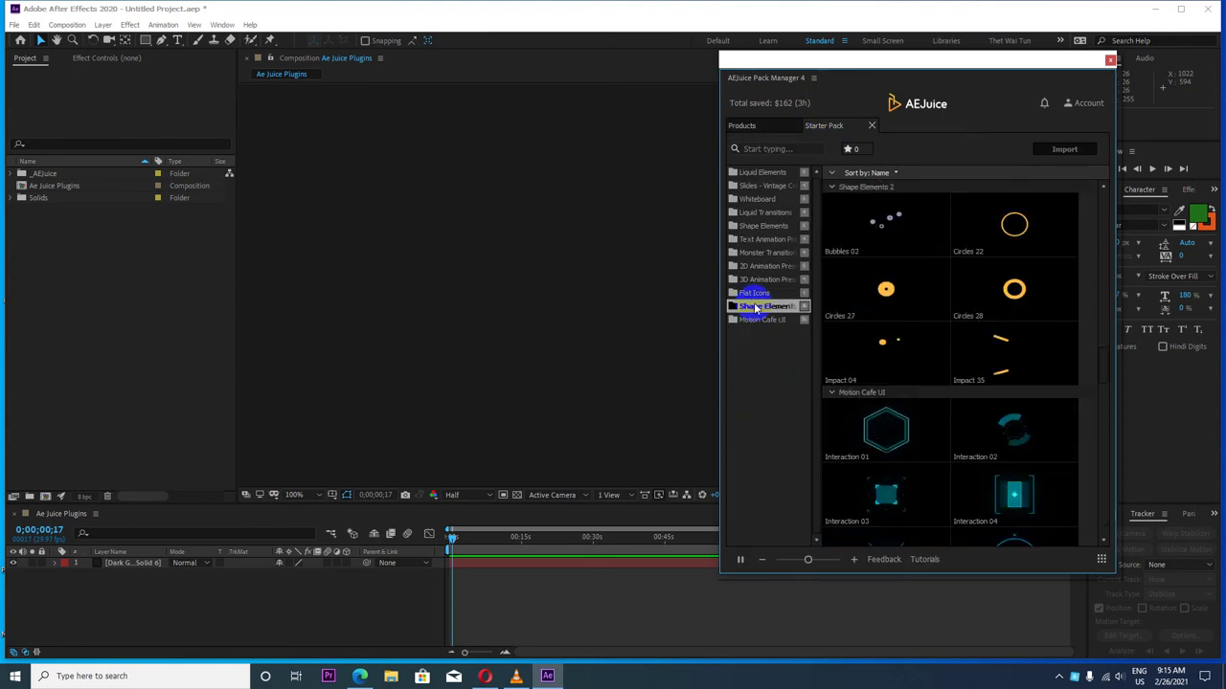
scroll(955, 329, "down", 5)
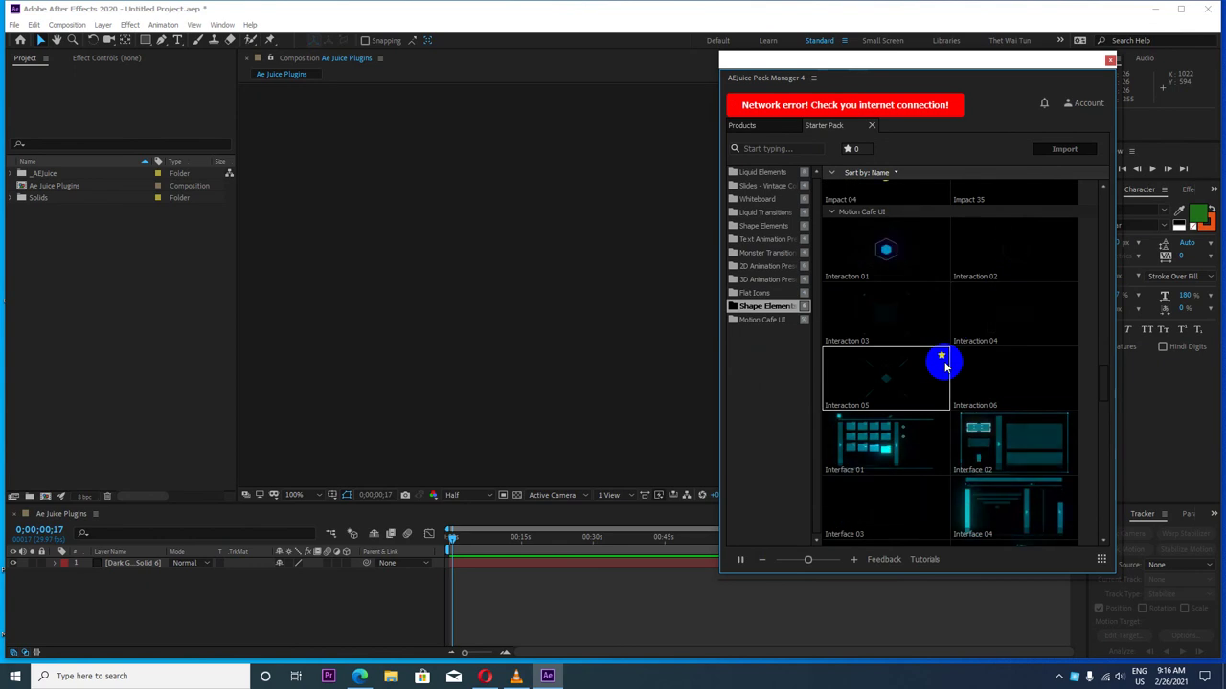
scroll(943, 359, "down", 3)
scroll(943, 364, "down", 2)
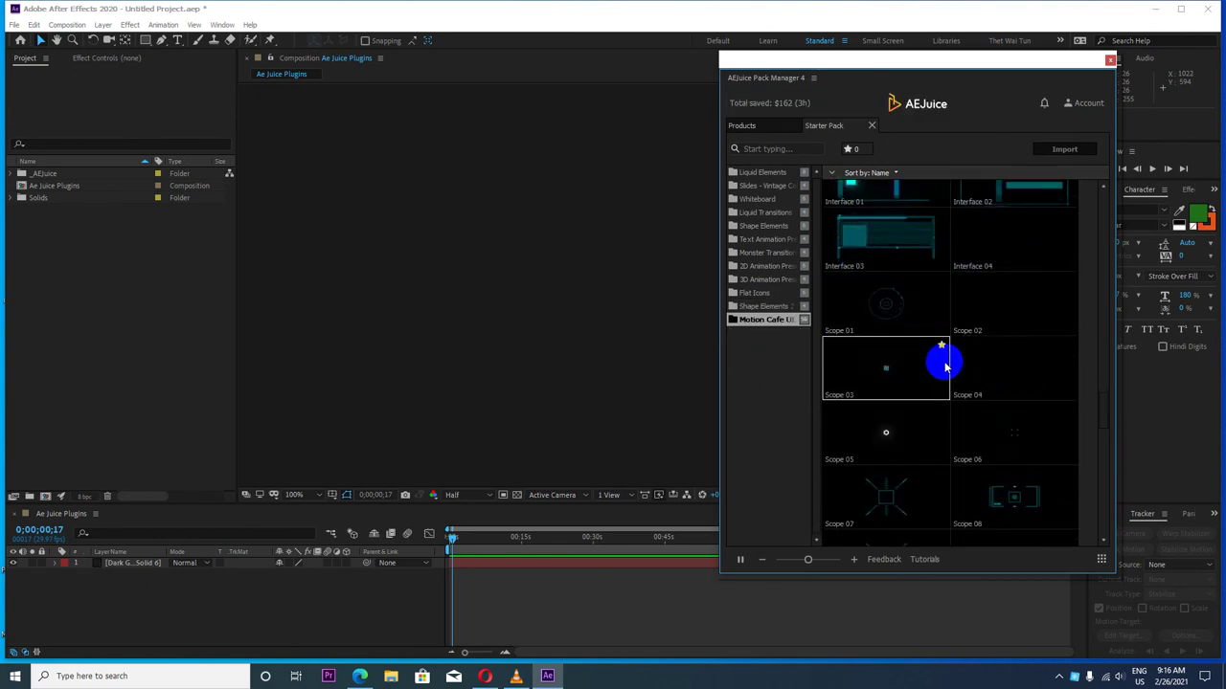
left_click(760, 299)
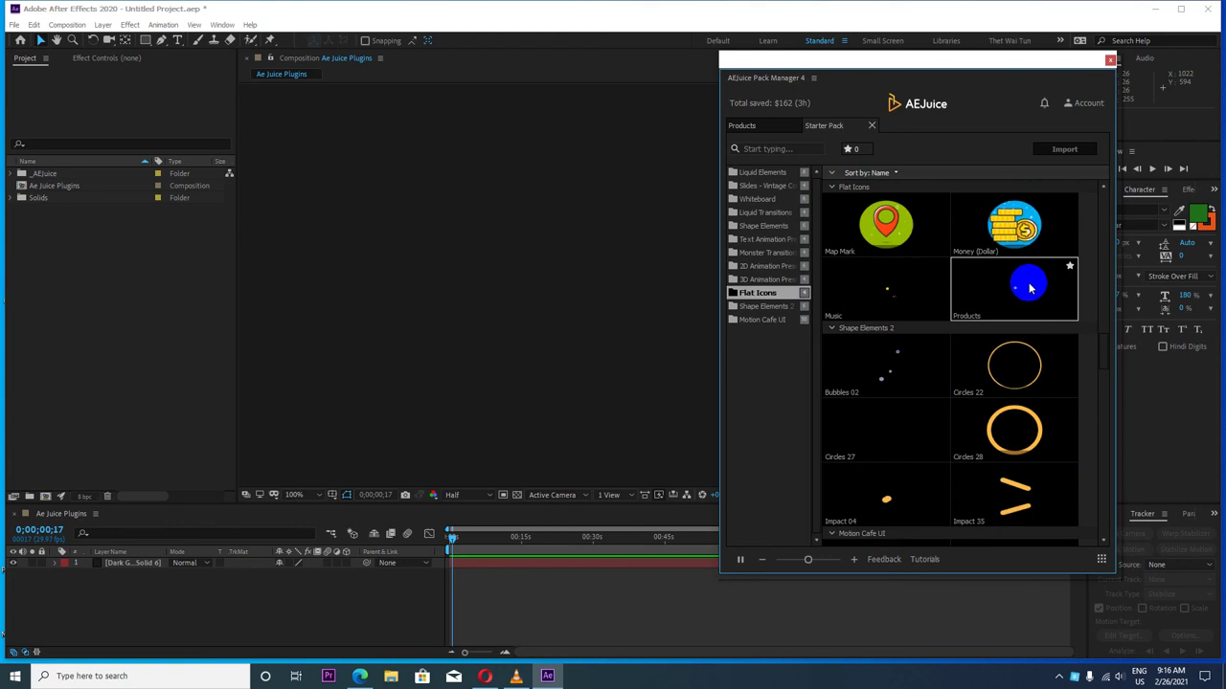
double_click(889, 368)
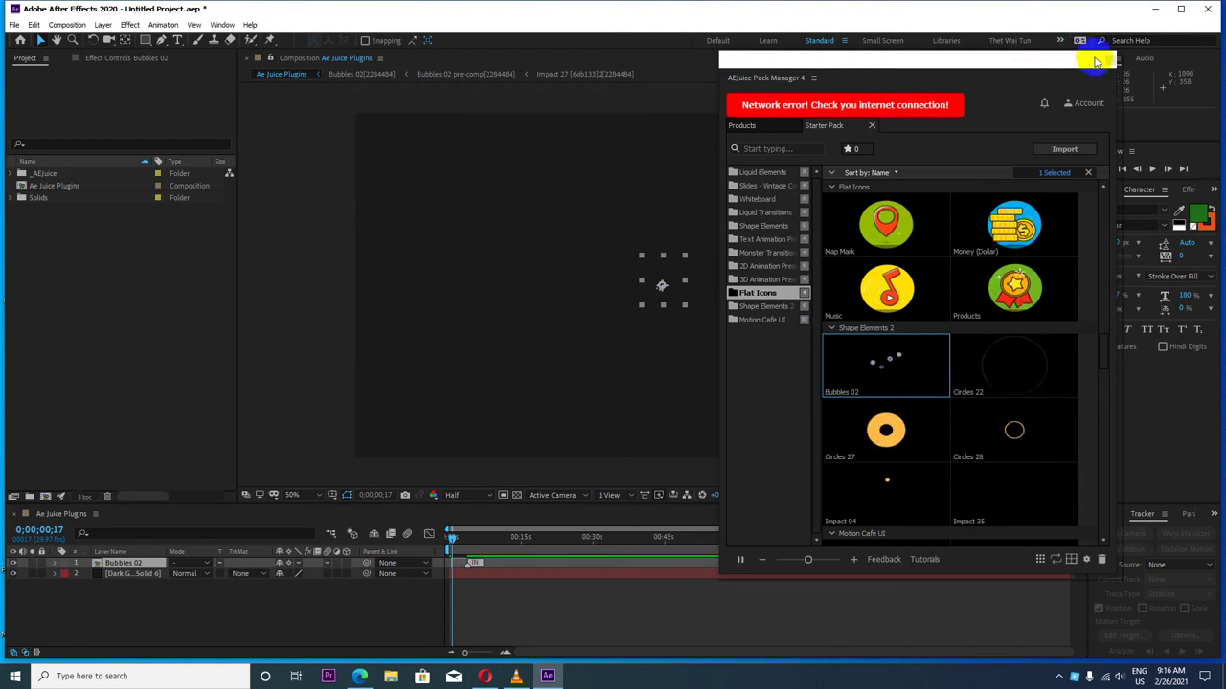
Step: Close the AEJuice Pack Manager and scrub the comp to check Bubbles 02 over the solid
left_click(1109, 60)
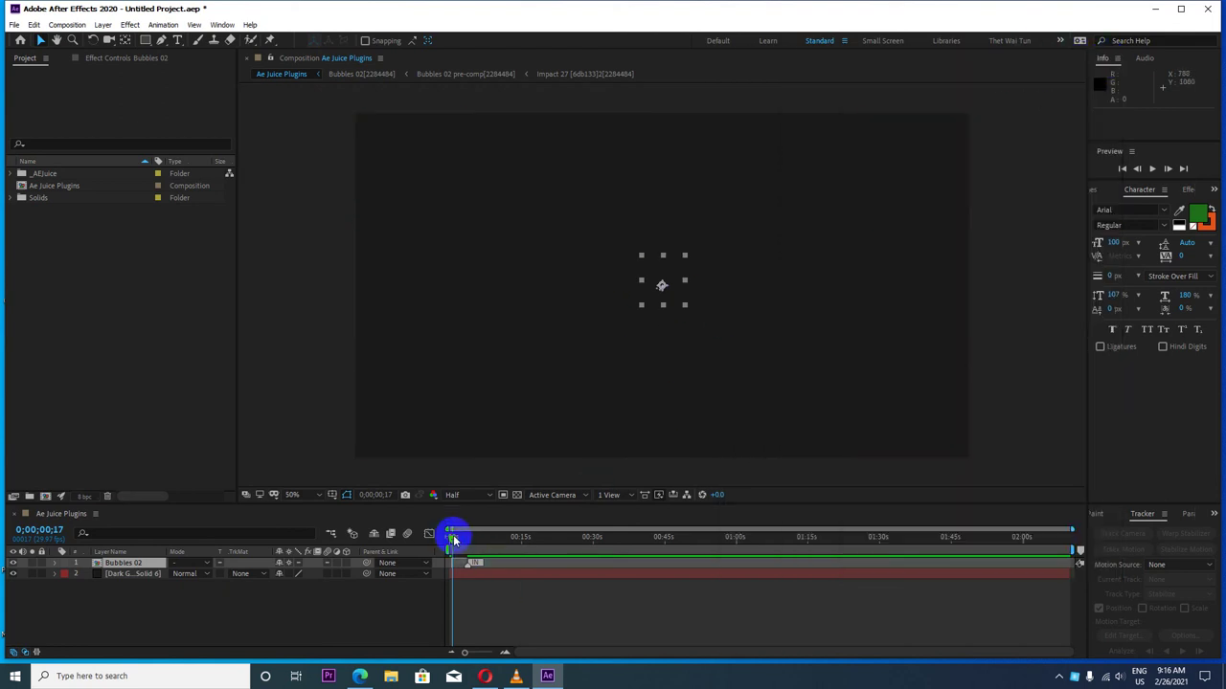
mouse_move(451, 537)
left_mouse_down()
mouse_move(587, 540)
mouse_move(434, 553)
mouse_move(456, 542)
left_mouse_up()
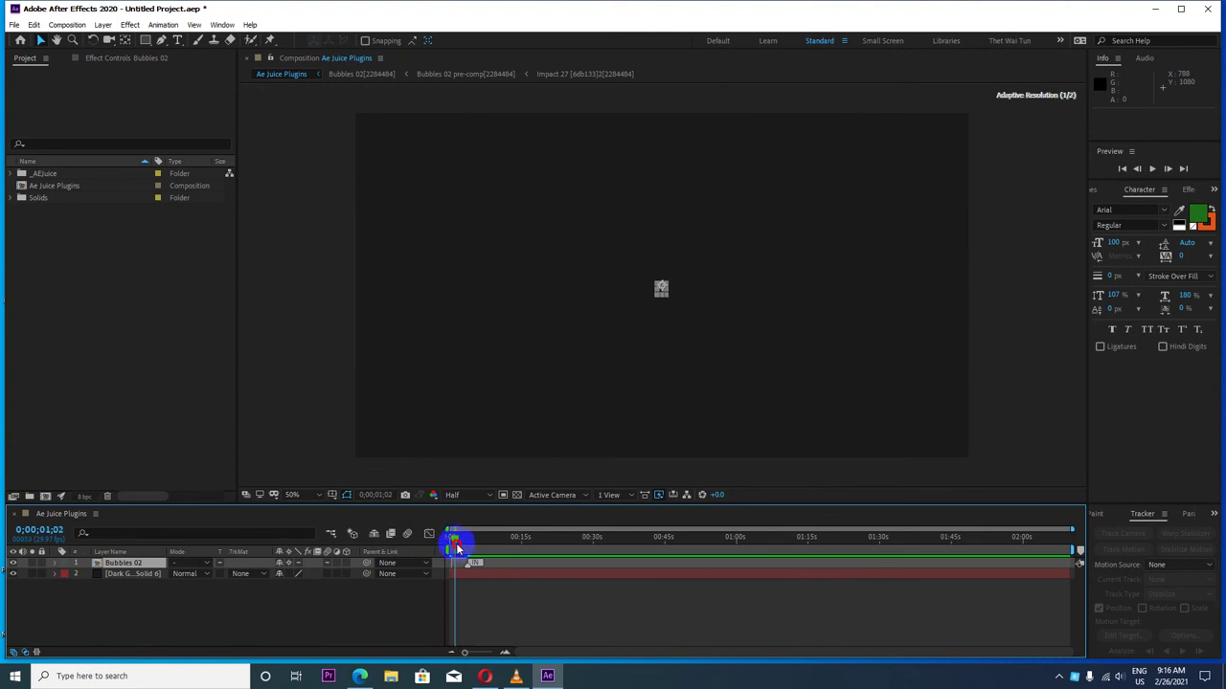
scroll(687, 277, "up", 2)
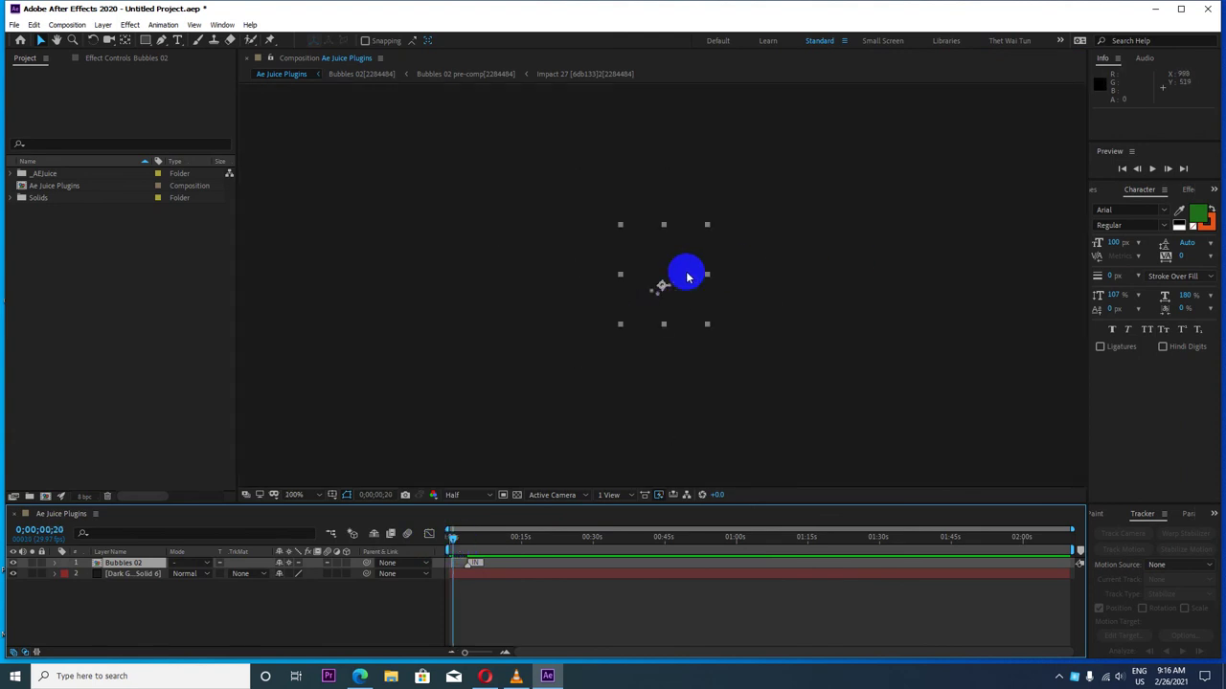
scroll(687, 278, "down", 2)
Step: Reveal the Bubbles 02 Scale property, enlarge it to 907%, and preview the result
left_click(158, 574)
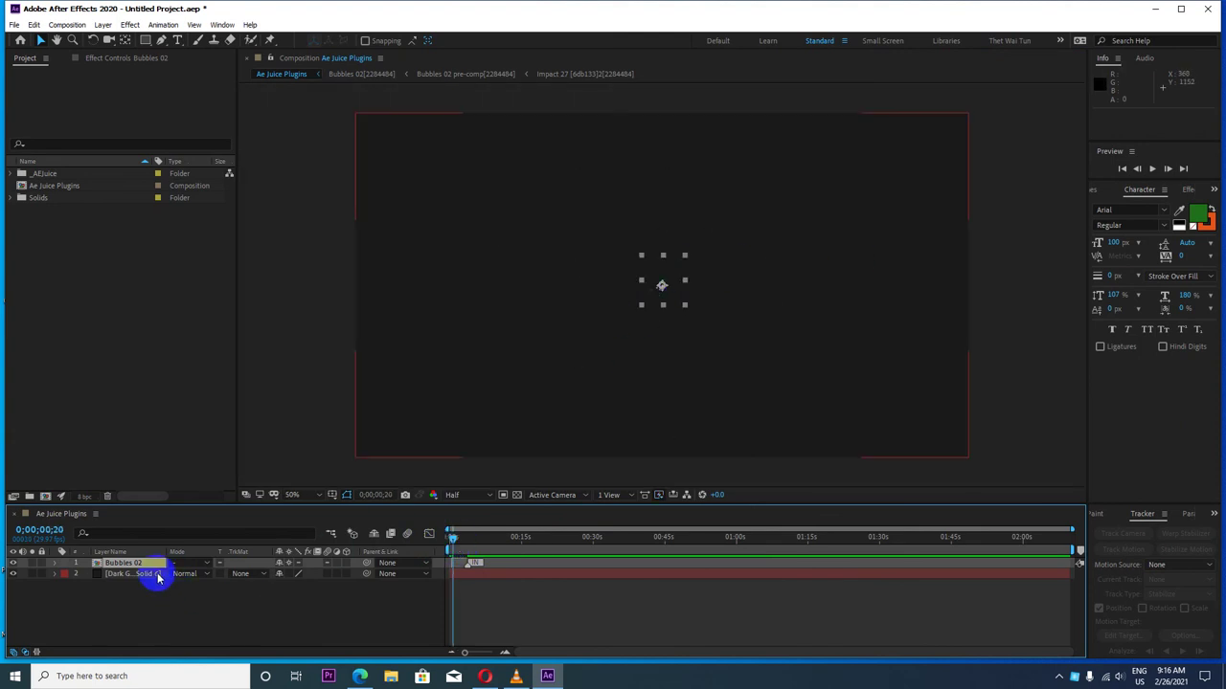
key("s")
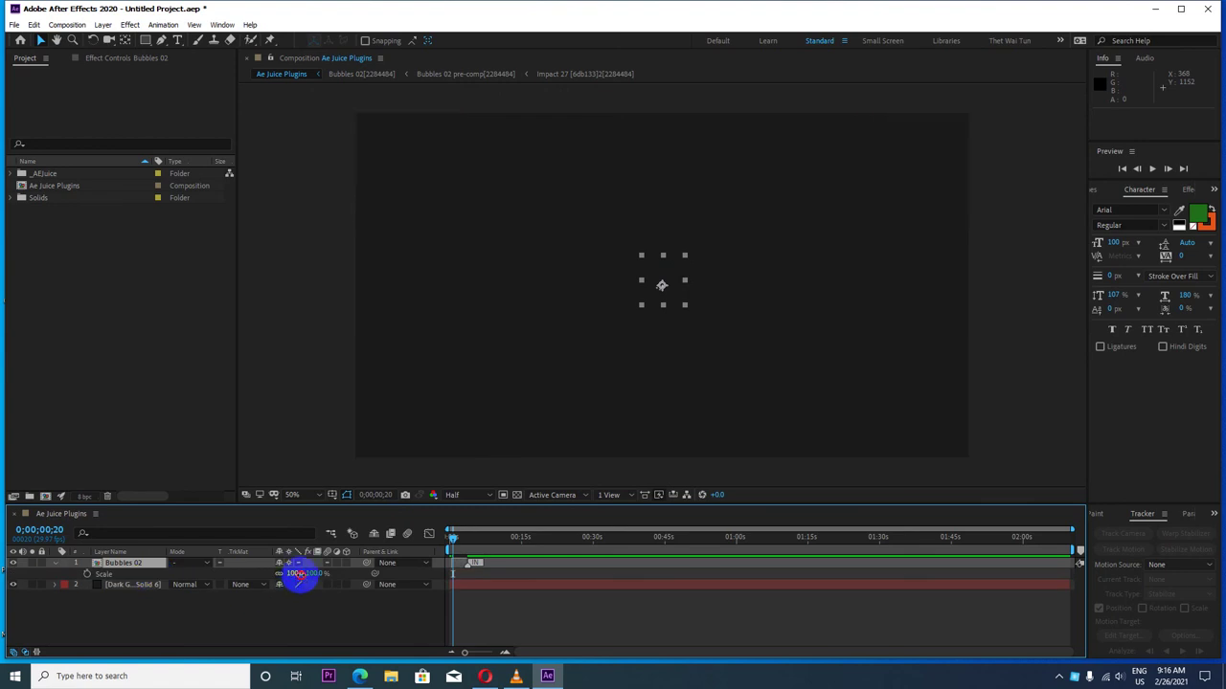
left_click_drag(299, 574, 792, 553)
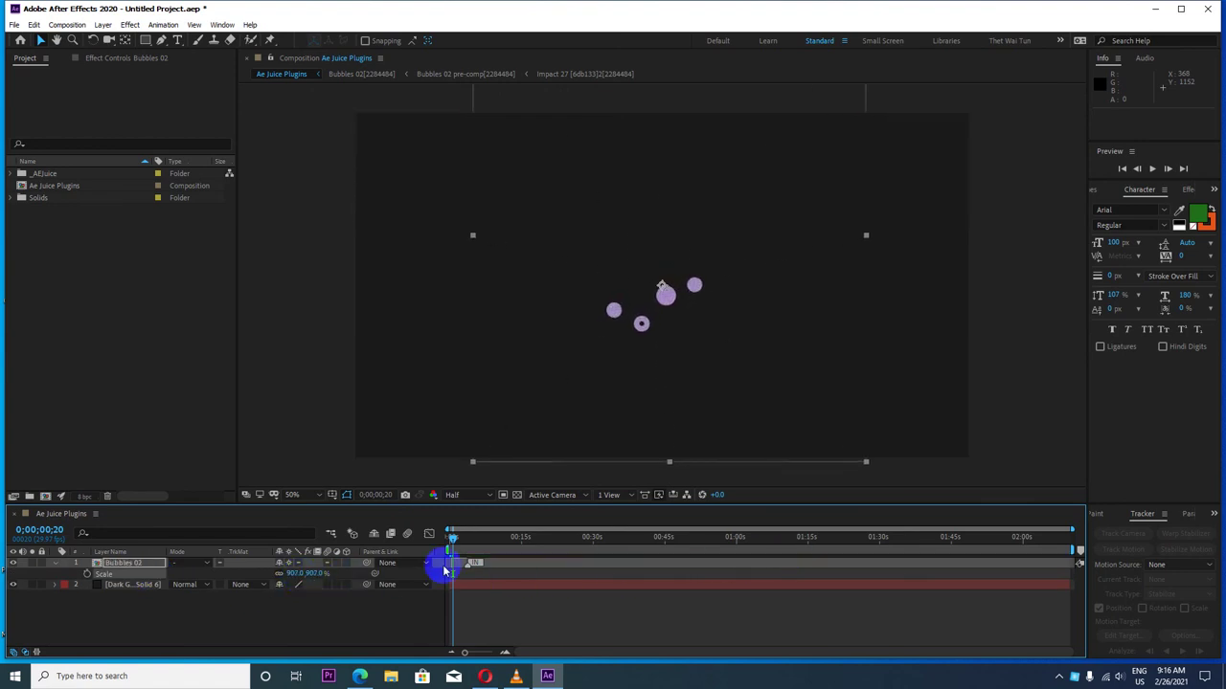
key("space")
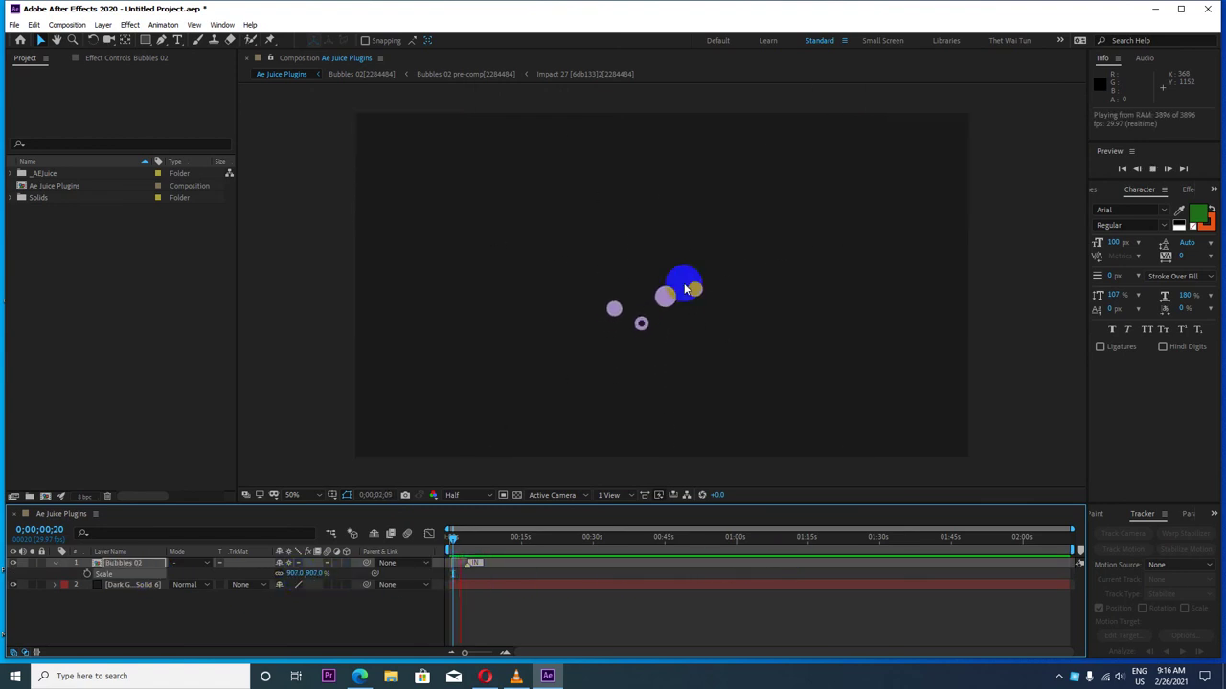
left_click(452, 563)
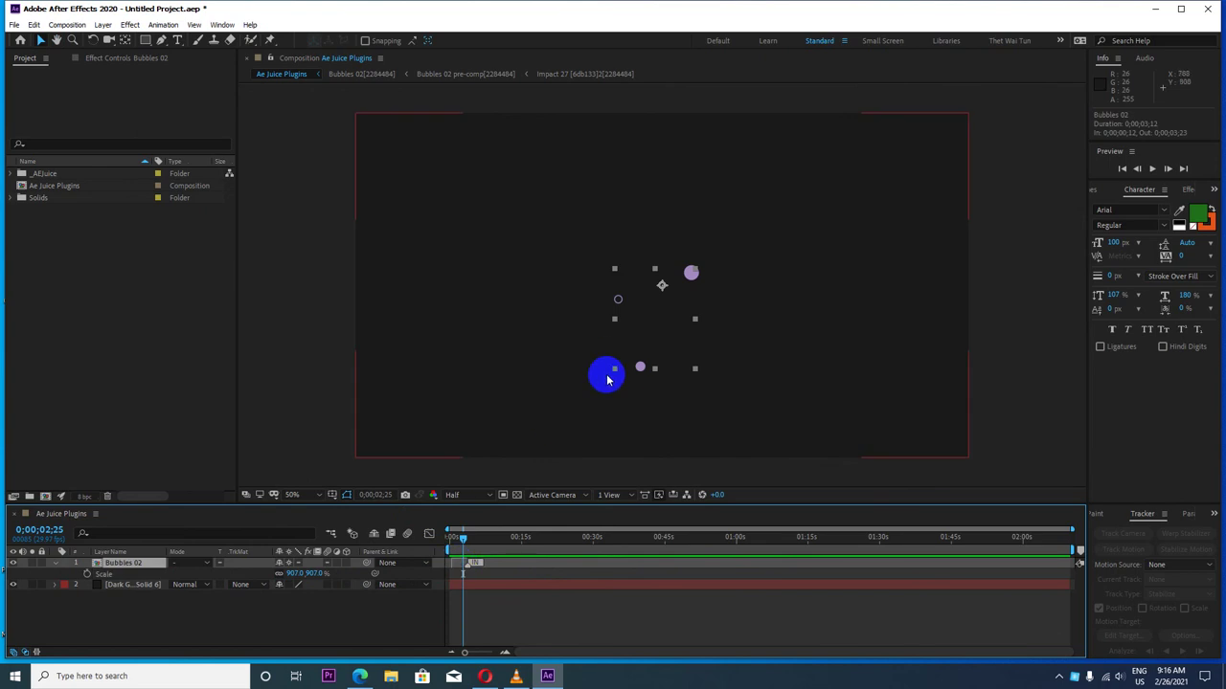
Step: Duplicate Bubbles 02 twice into Bubbles 03 and 04, check the animation, then switch to the browser
key("ctrl+d")
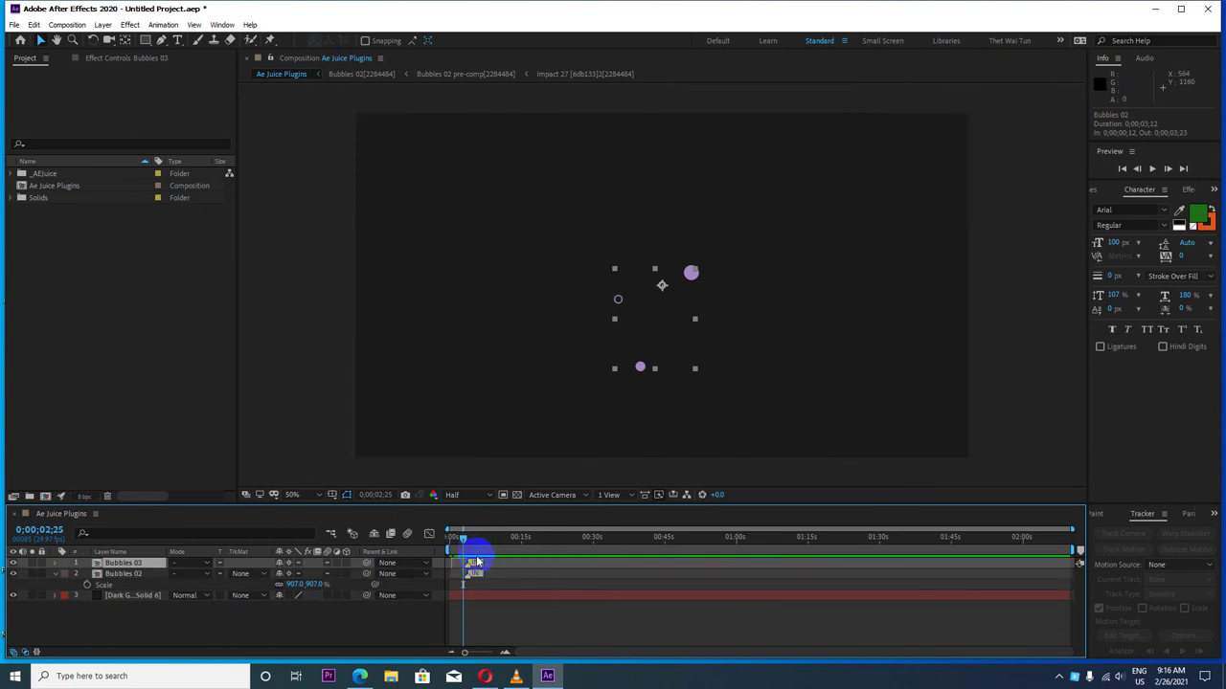
key("ctrl+d")
left_click(479, 571, "shift")
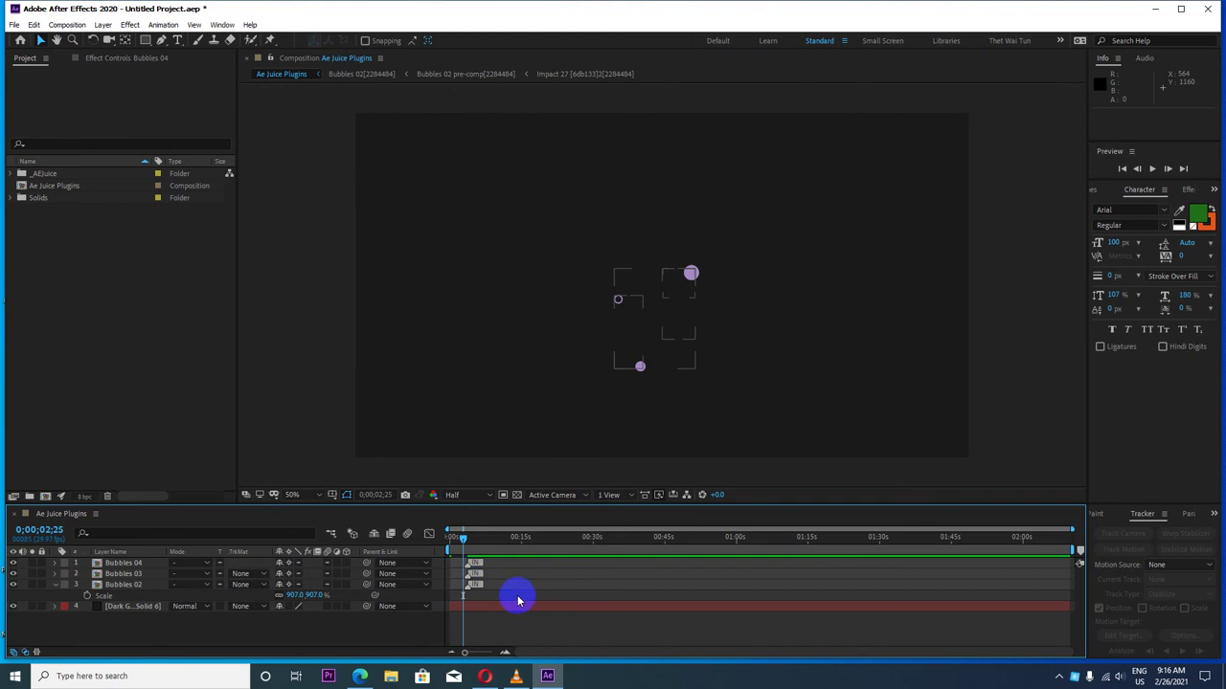
left_click(487, 604)
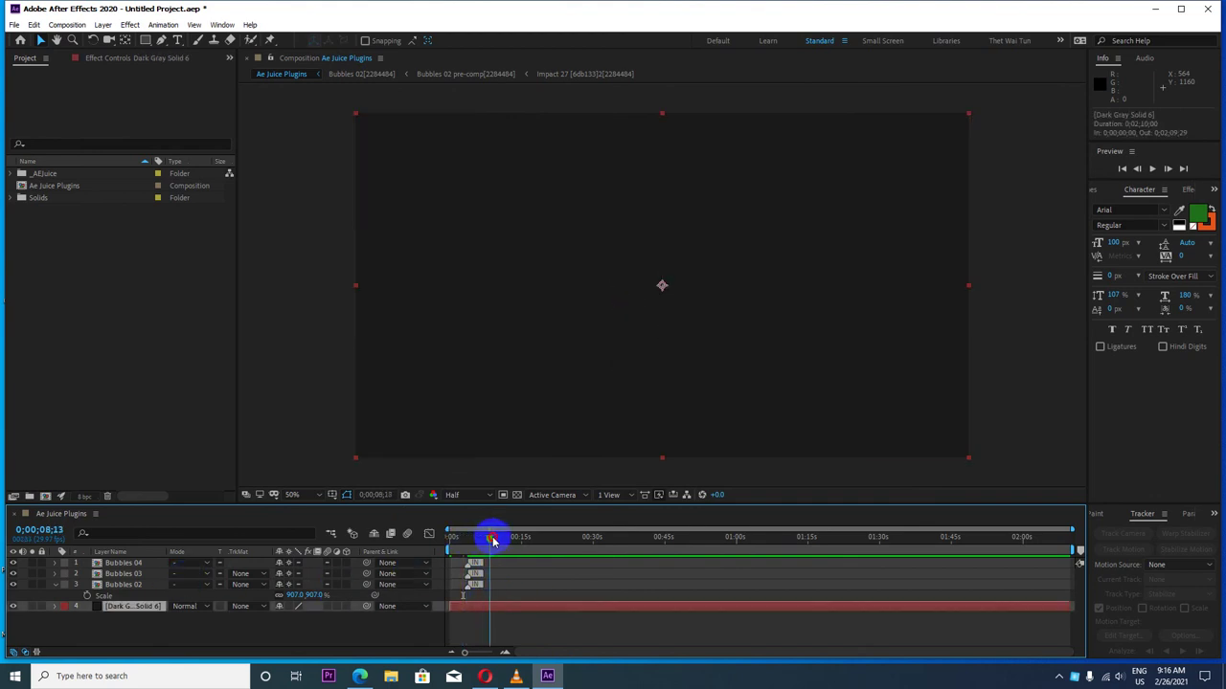
left_click_drag(458, 543, 455, 553)
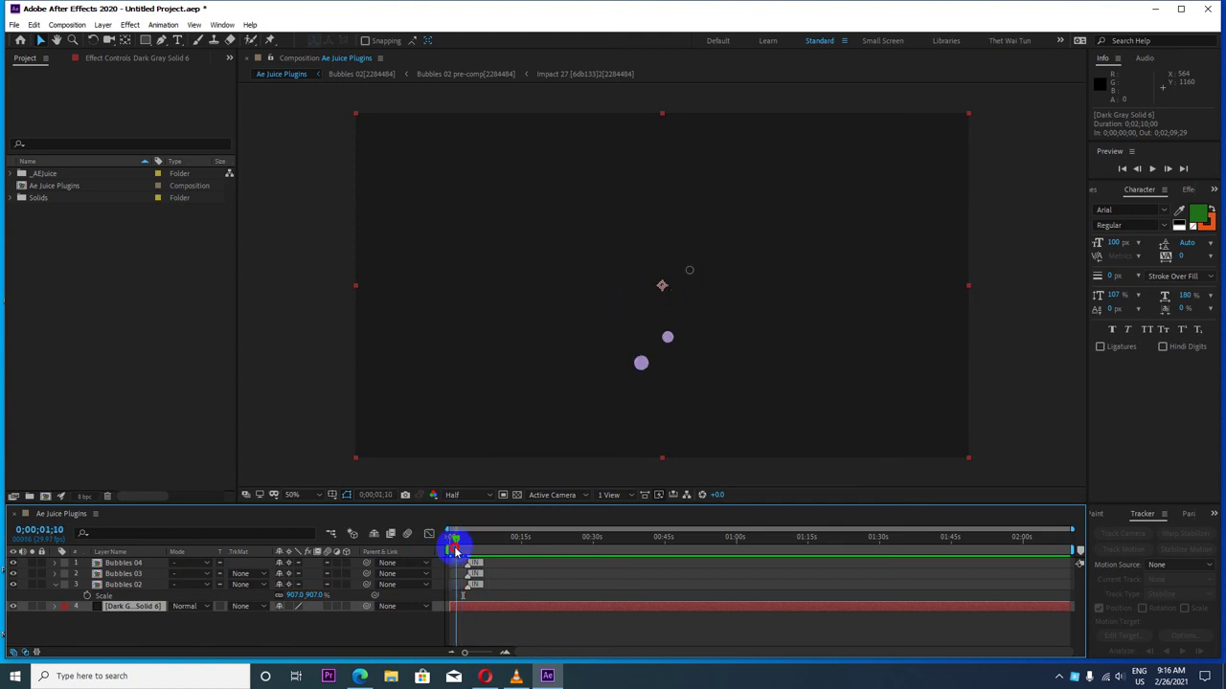
left_click(130, 585)
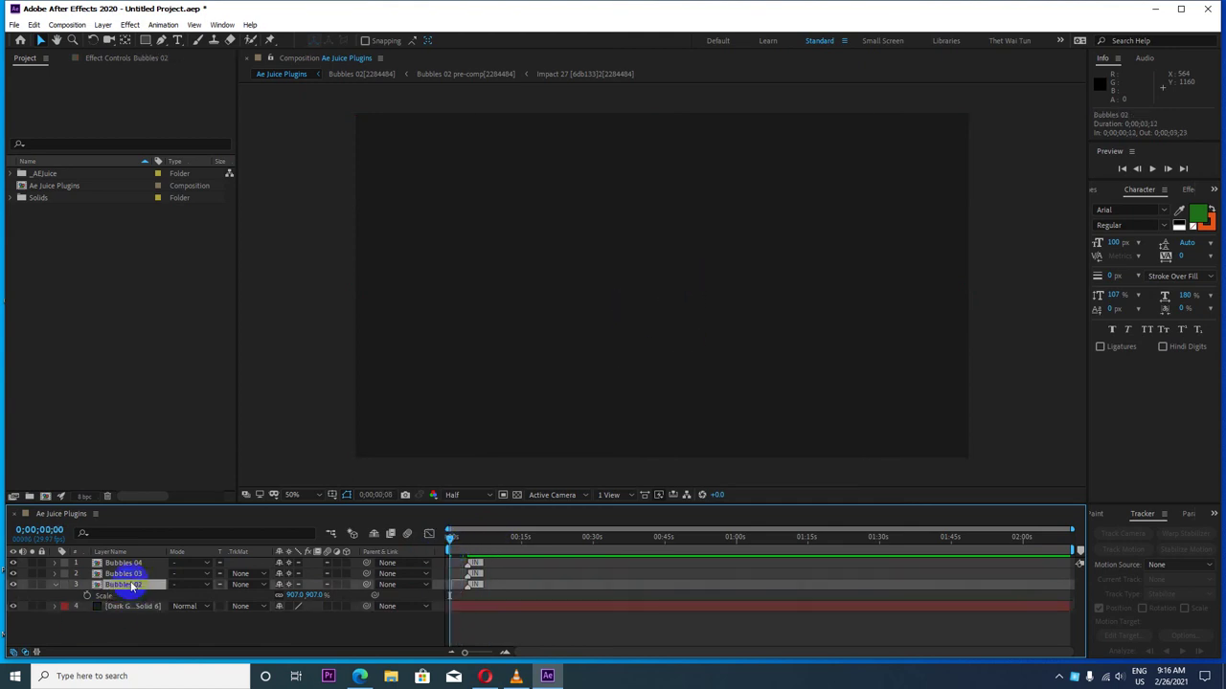
left_click(360, 676)
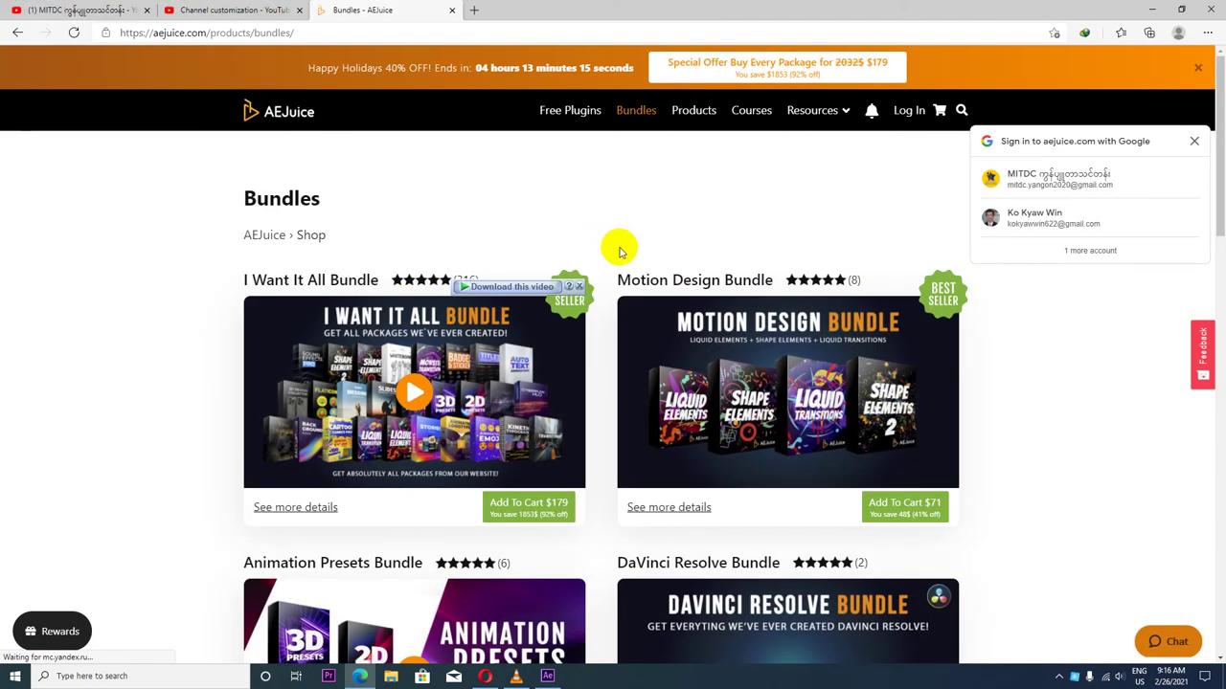
Step: Dismiss the Google sign-in prompt and scroll through the course cards on the AEJuice Courses page
left_click(1193, 142)
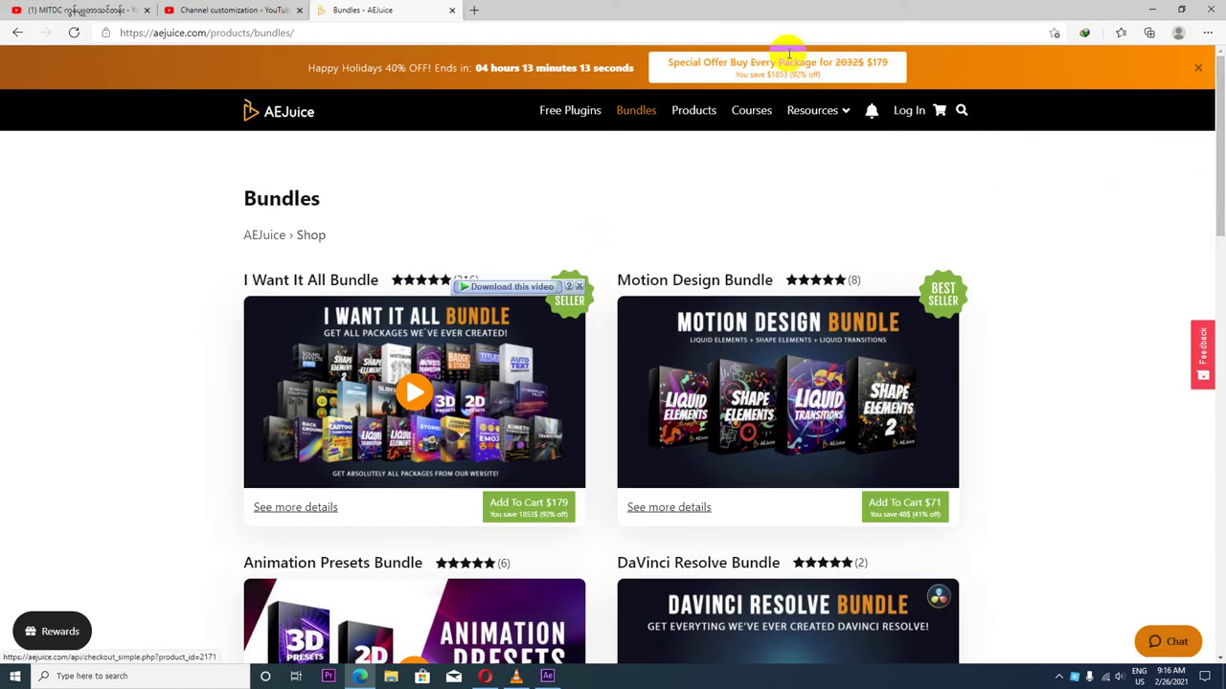
left_click(756, 113)
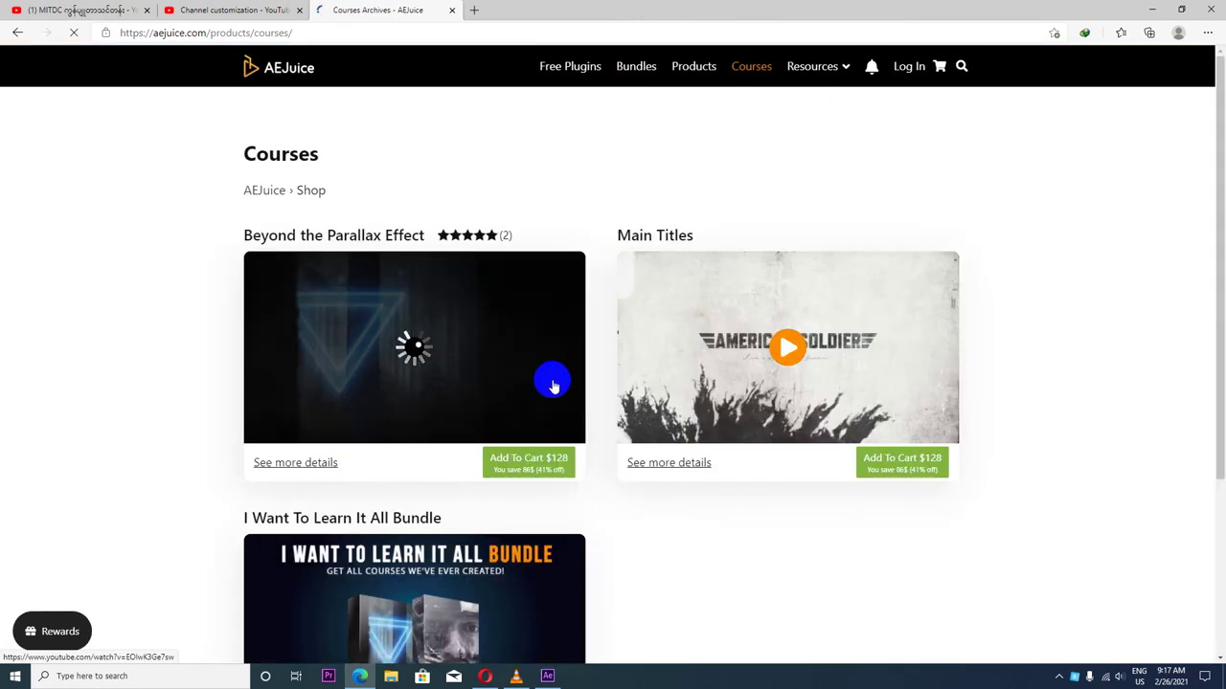
scroll(553, 386, "down", 3)
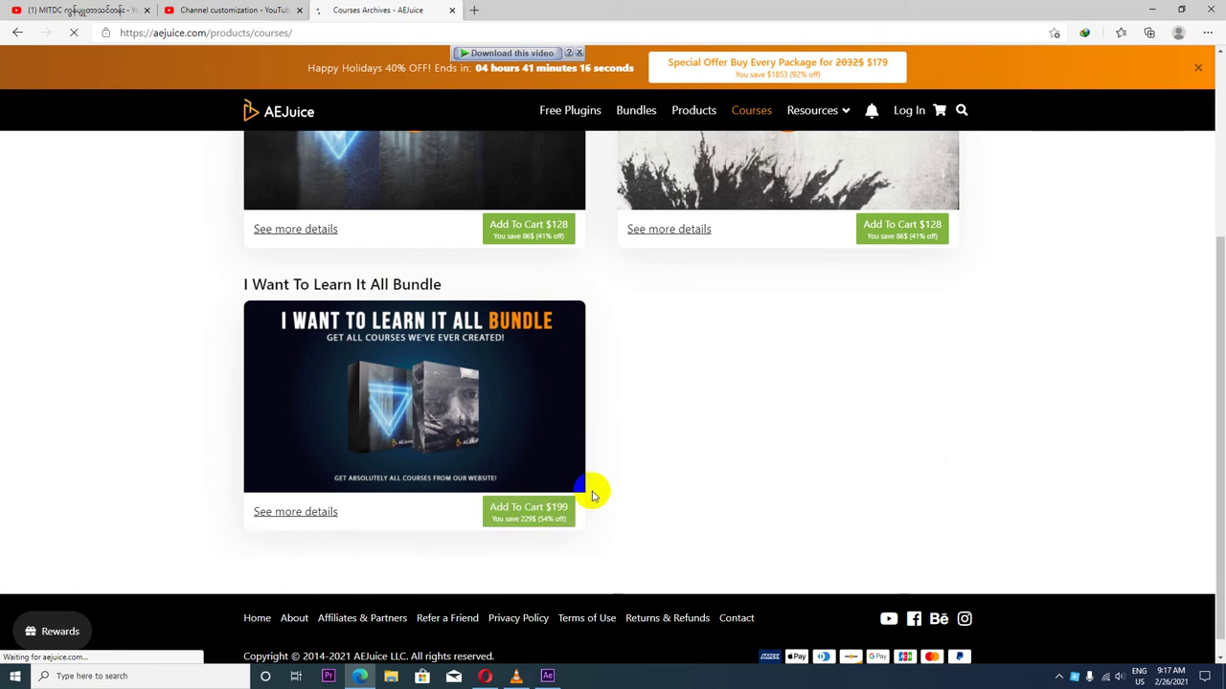
scroll(457, 325, "up", 2)
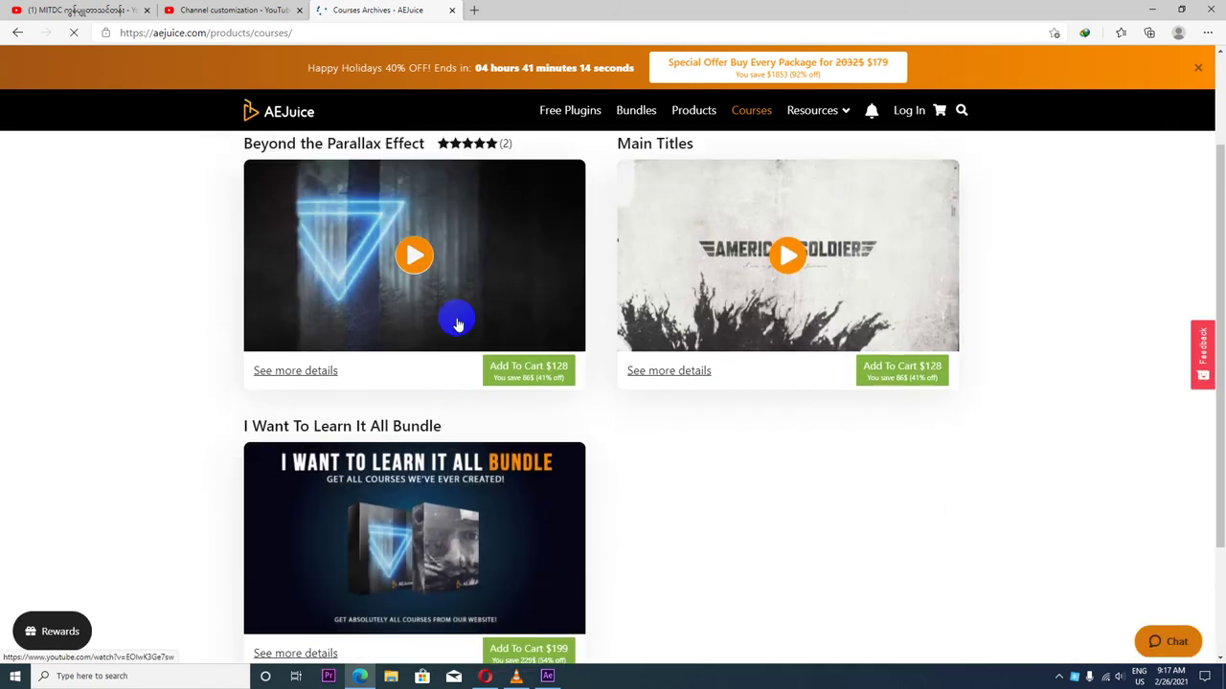
scroll(458, 326, "up", 2)
scroll(521, 349, "down", 3)
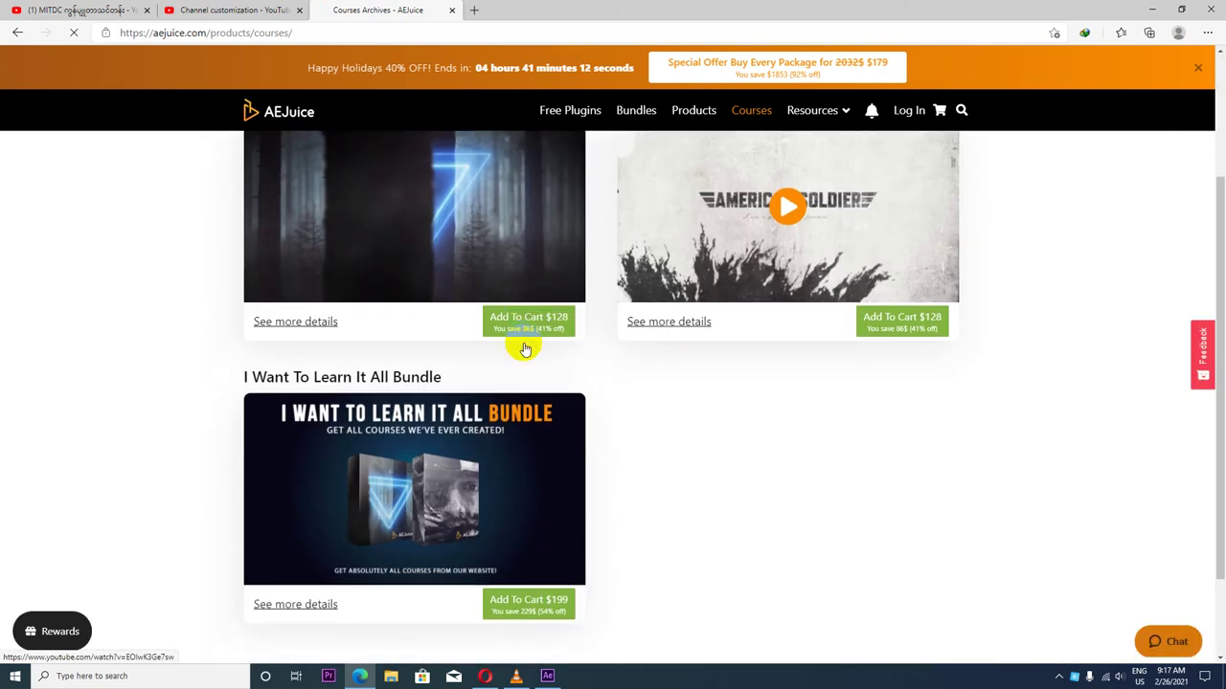
scroll(508, 277, "up", 3)
scroll(667, 485, "down", 2)
scroll(673, 478, "down", 1)
scroll(583, 451, "up", 3)
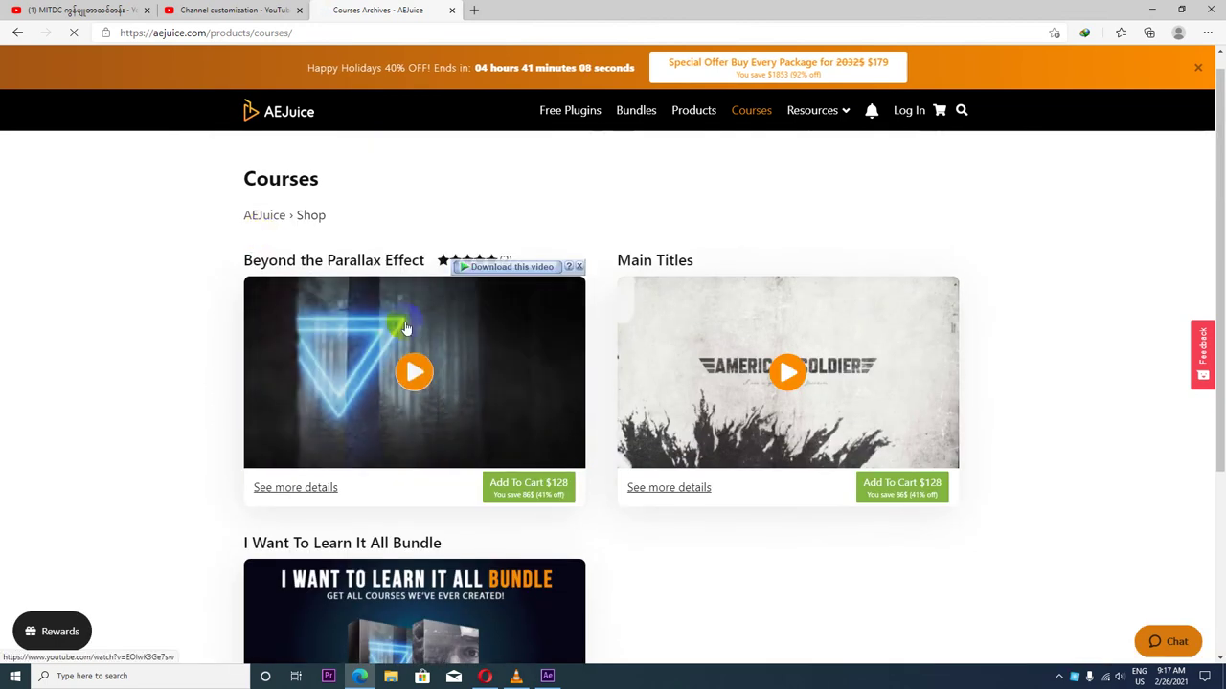
scroll(501, 387, "down", 1)
scroll(501, 388, "up", 1)
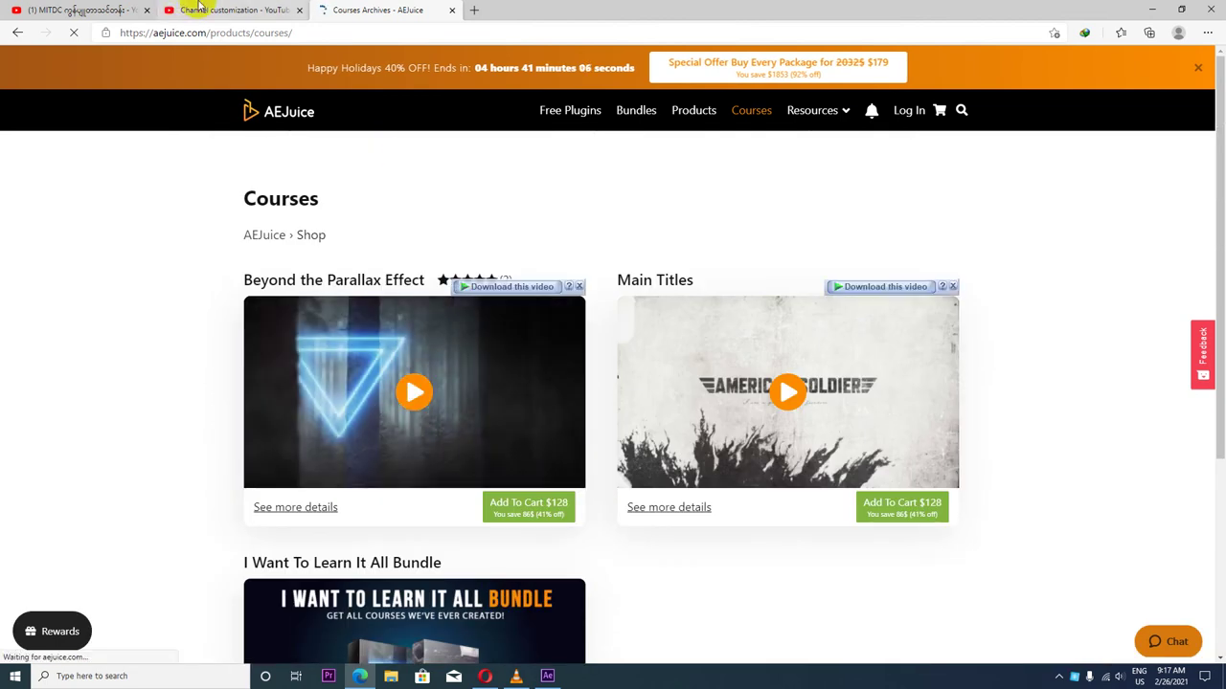
left_click(473, 10)
Step: In a new tab on YouTube, search for 'how to use aejuice in after effects'
left_click(115, 53)
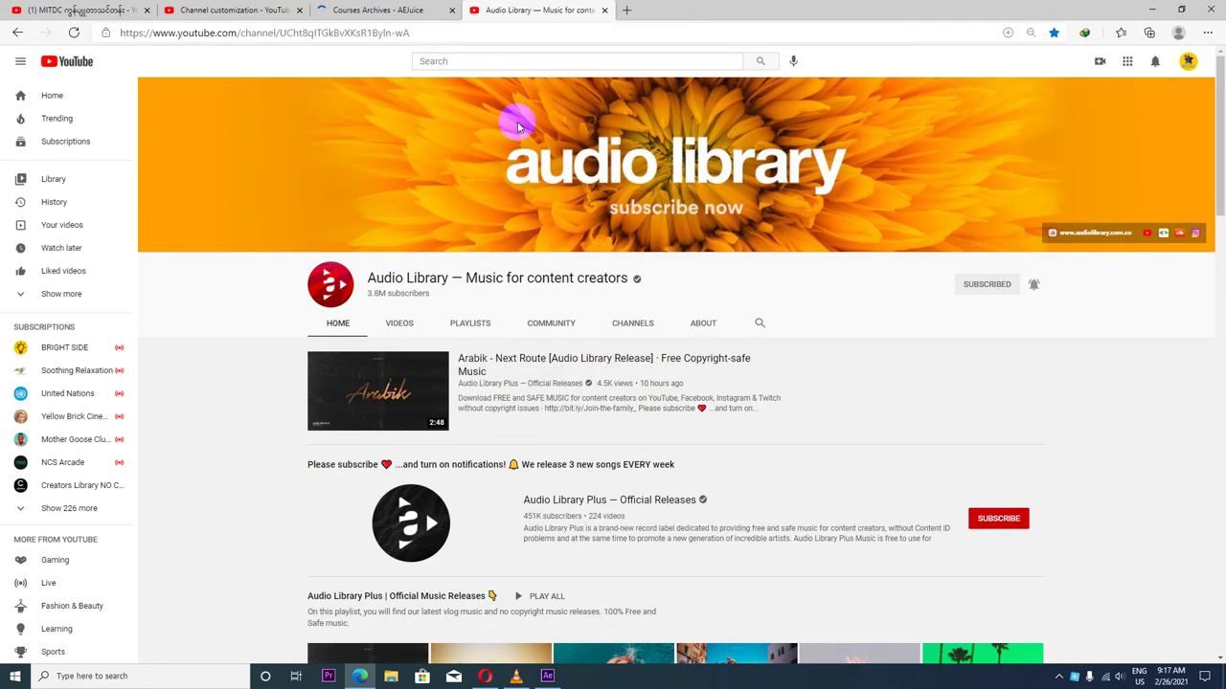
left_click(490, 61)
type("Ho")
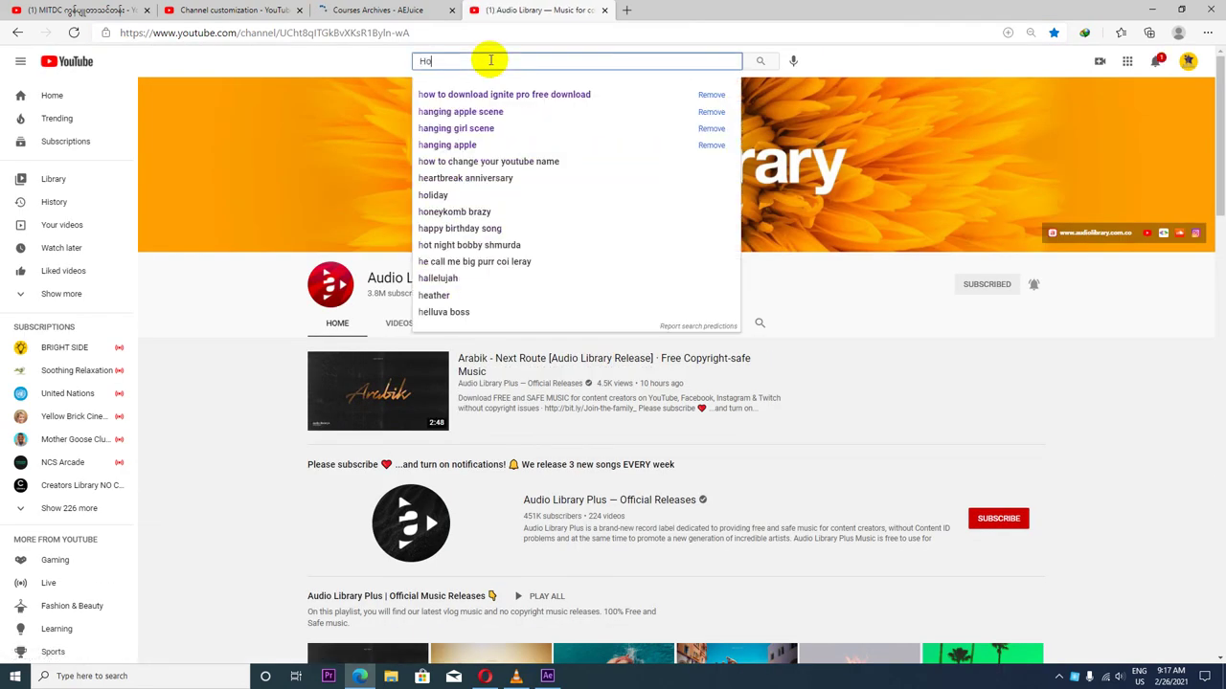
type("w to use ")
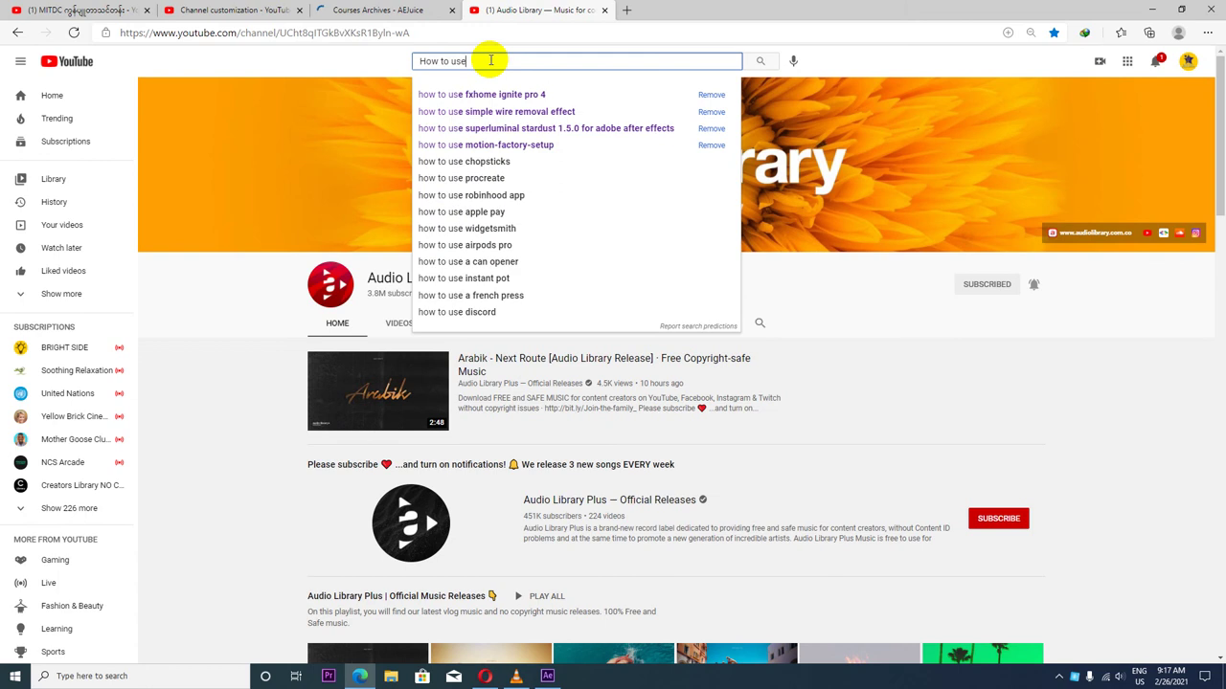
type("Ae ")
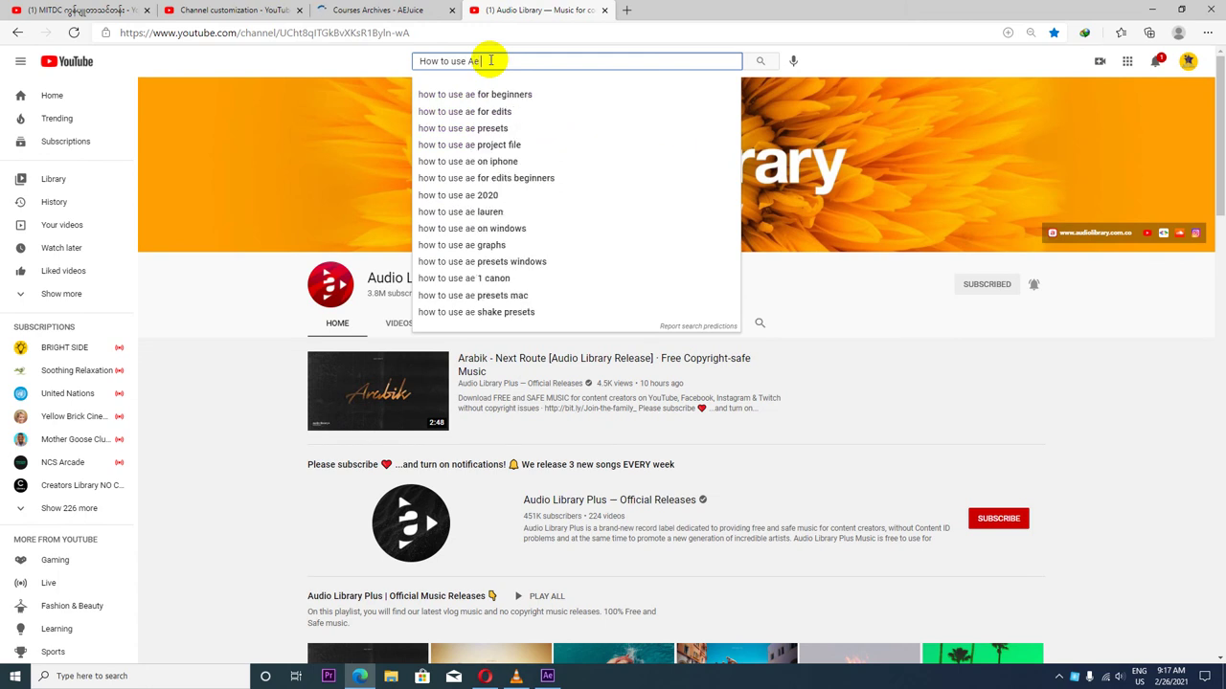
type("Juice")
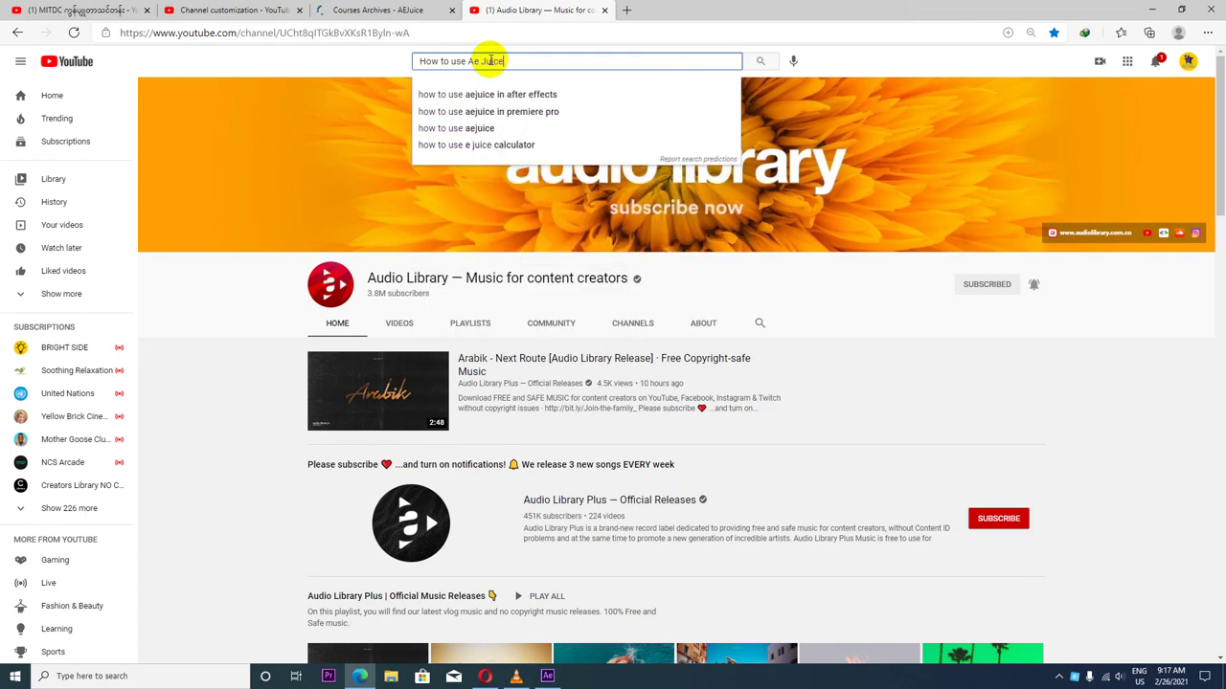
left_click(488, 94)
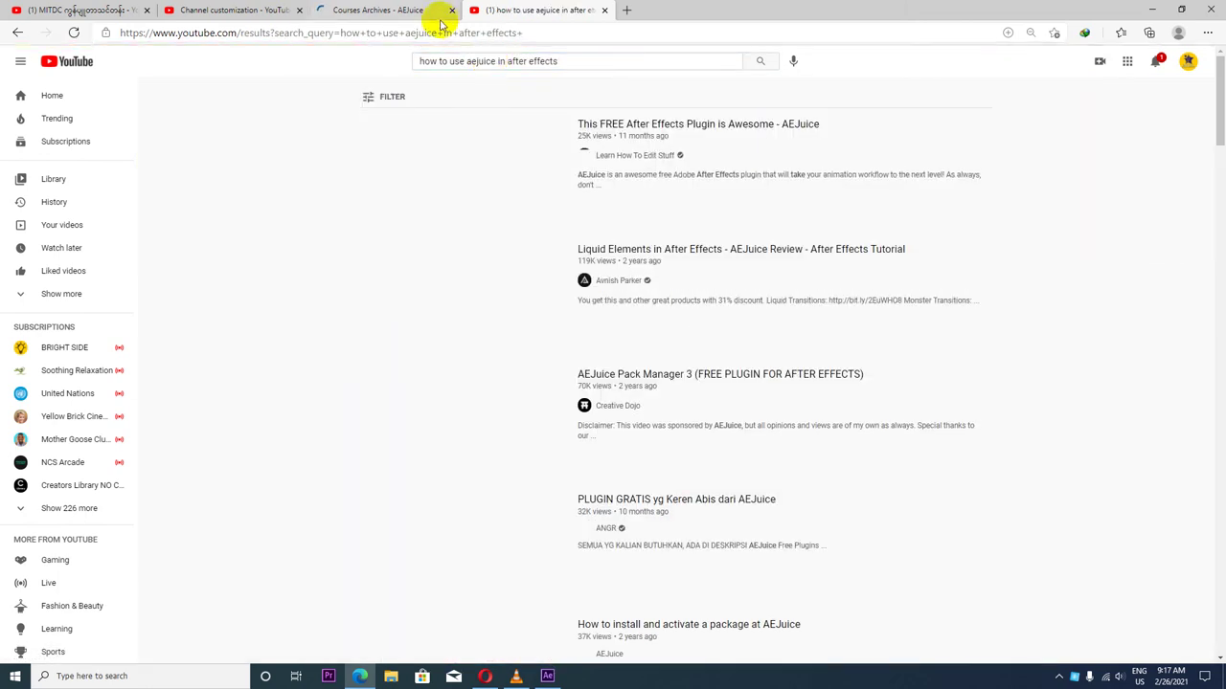
Step: Scroll down through the AEJuice tutorial search results
mouse_move(639, 139)
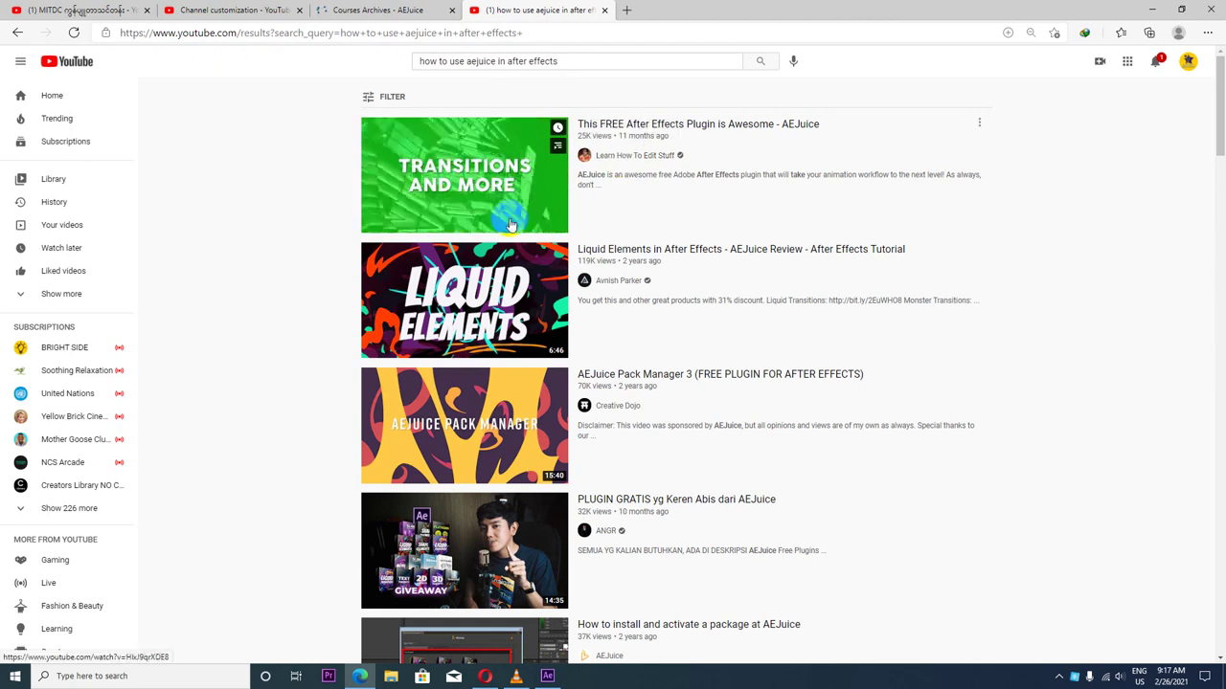
scroll(733, 426, "down", 2)
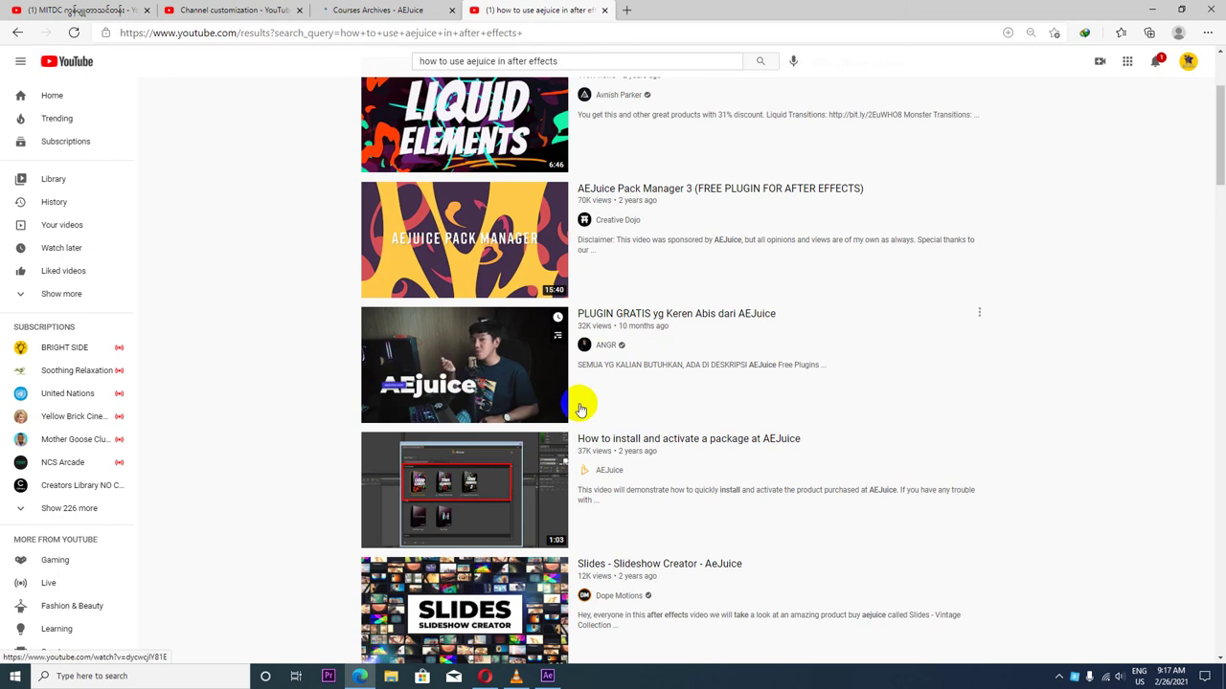
scroll(582, 402, "down", 3)
scroll(698, 443, "down", 2)
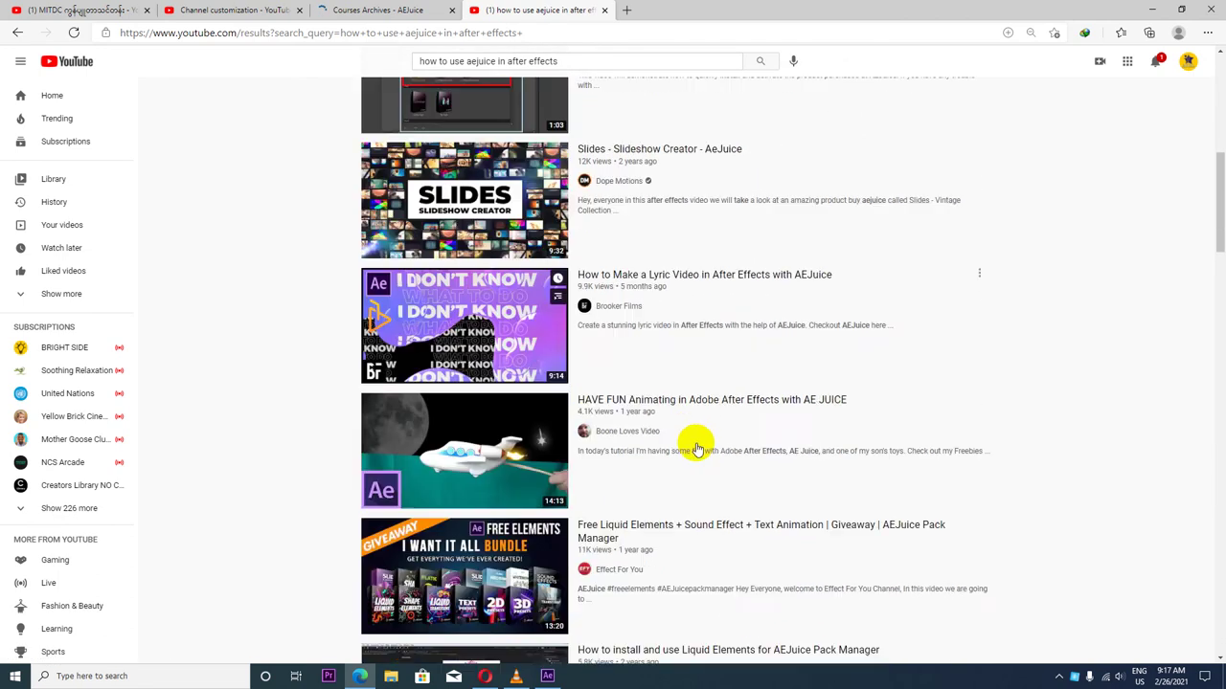
scroll(711, 408, "down", 2)
scroll(712, 408, "down", 3)
scroll(711, 409, "down", 2)
scroll(711, 410, "down", 1)
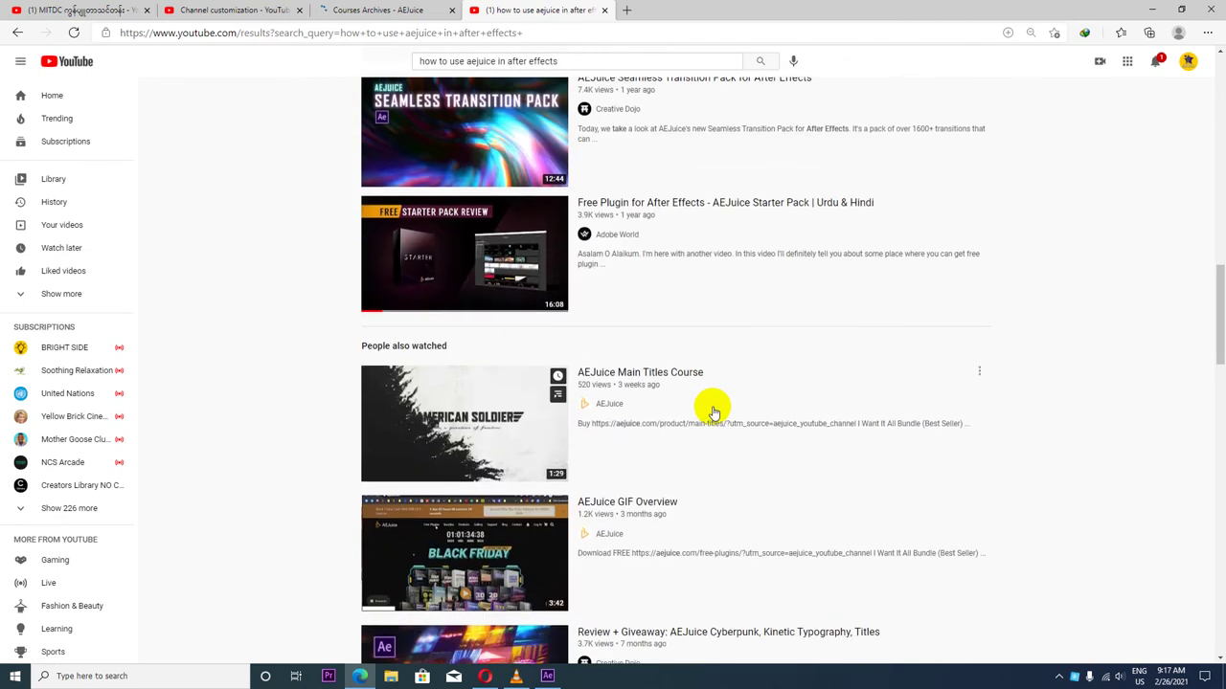
scroll(711, 410, "down", 2)
scroll(716, 419, "down", 1)
scroll(715, 420, "down", 3)
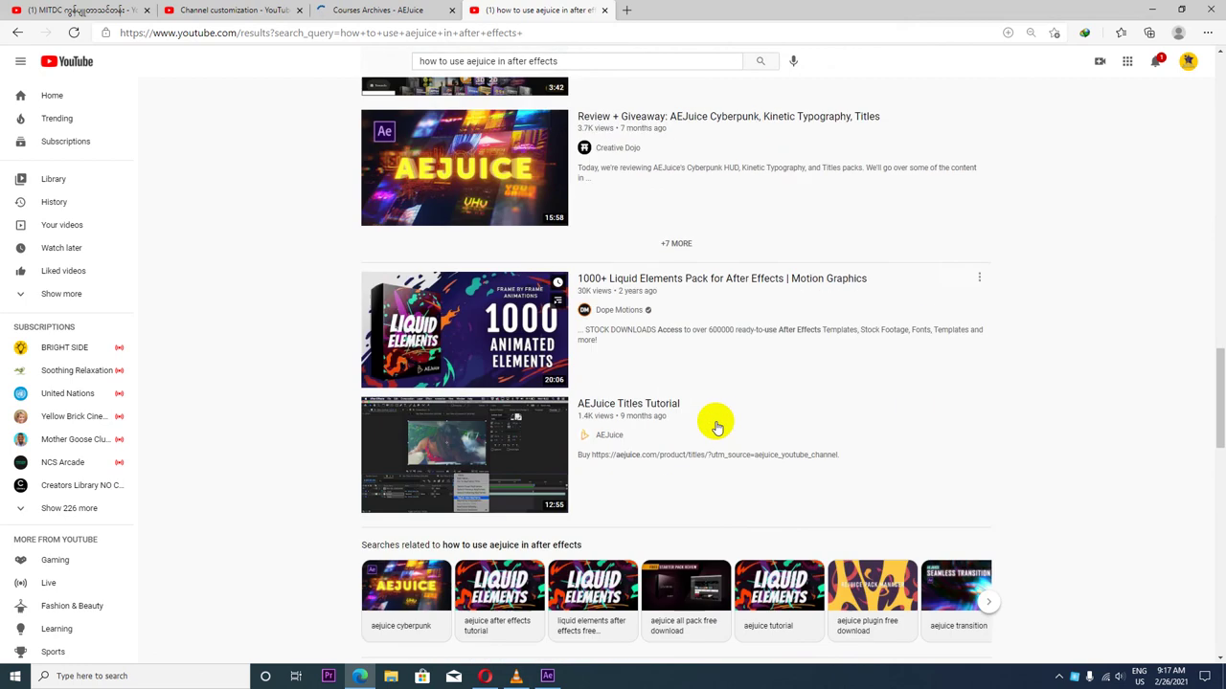
scroll(714, 421, "down", 1)
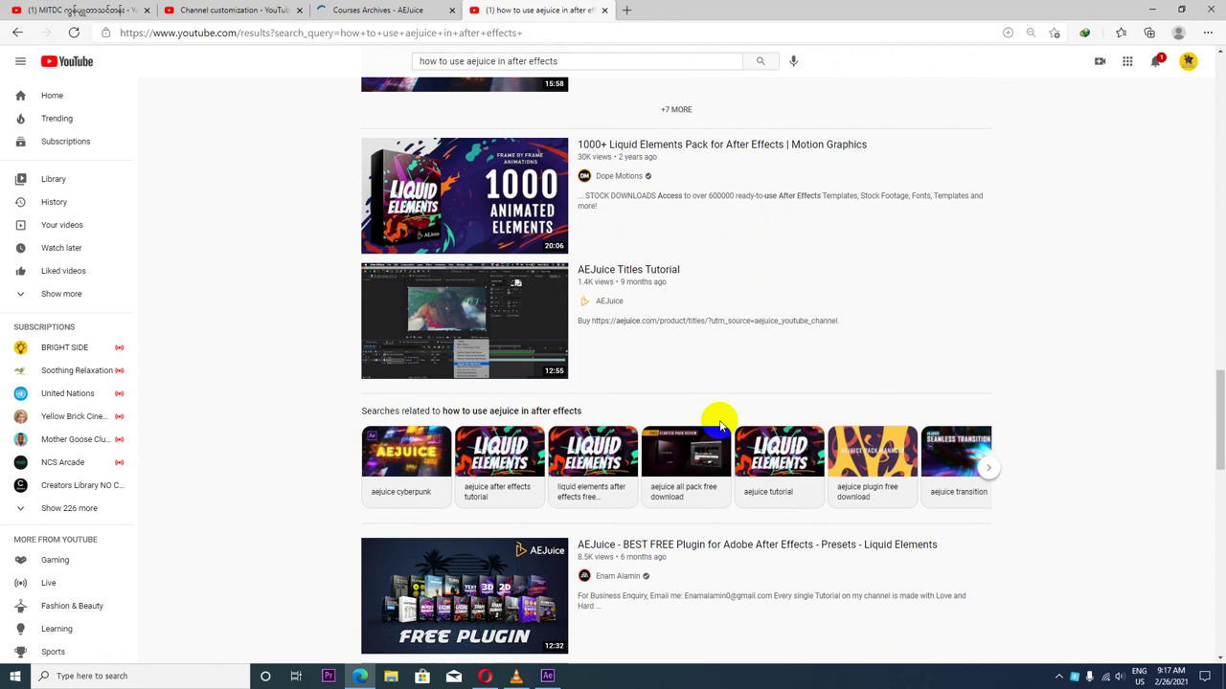
Step: Skim the Liquid Elements video preview, then minimize Chrome to return to After Effects
mouse_move(709, 358)
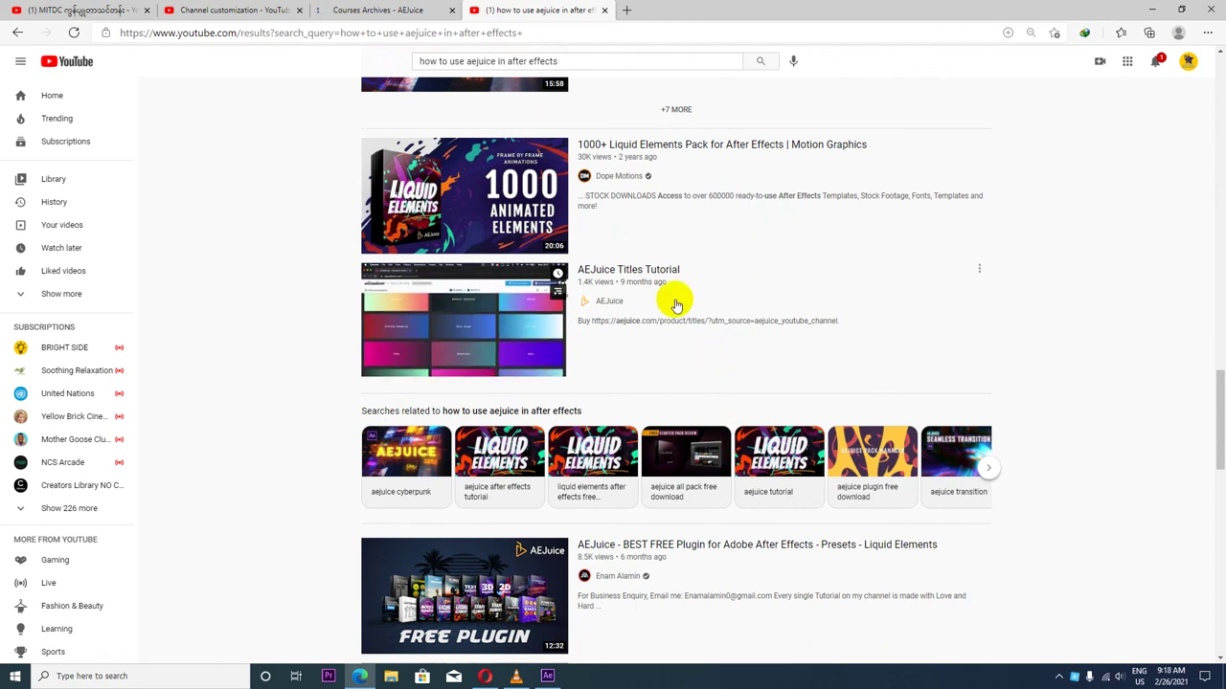
mouse_move(575, 196)
left_click(523, 243)
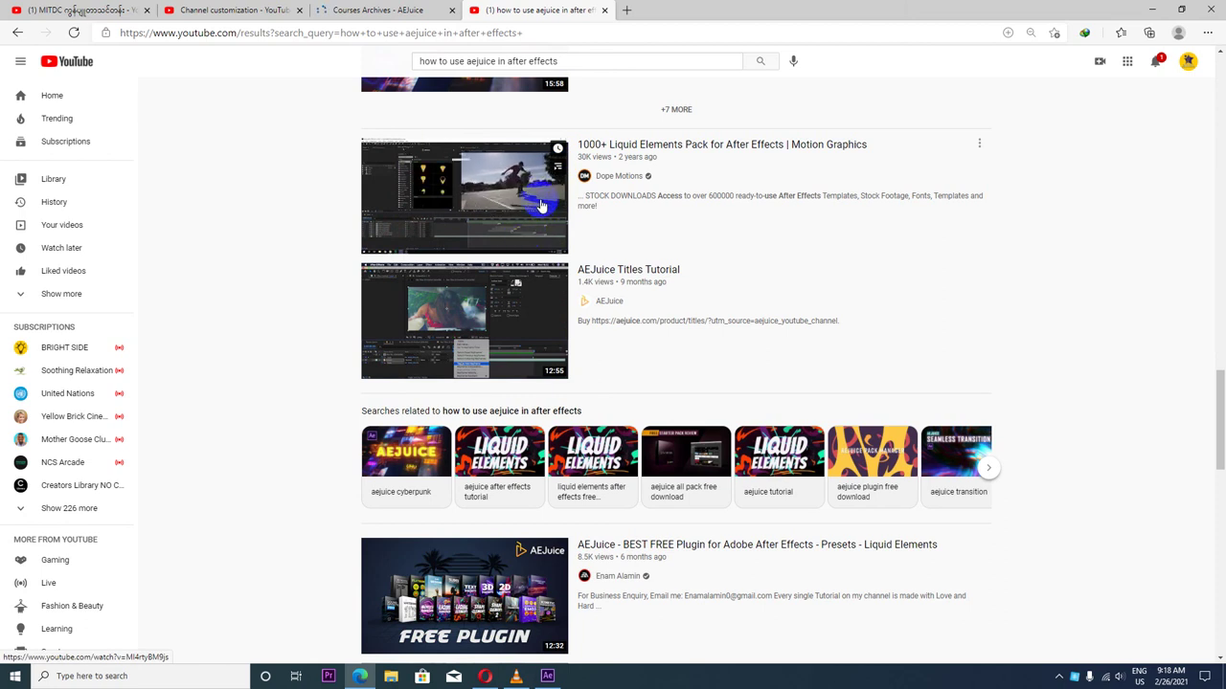
left_click(1153, 10)
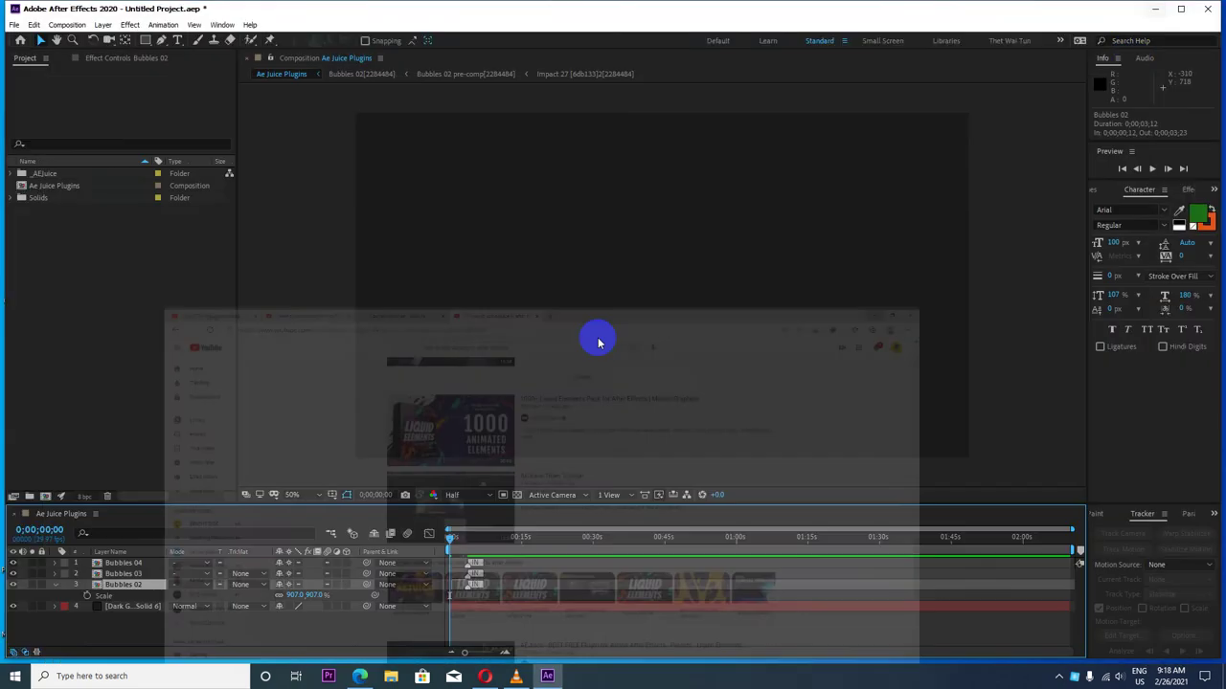